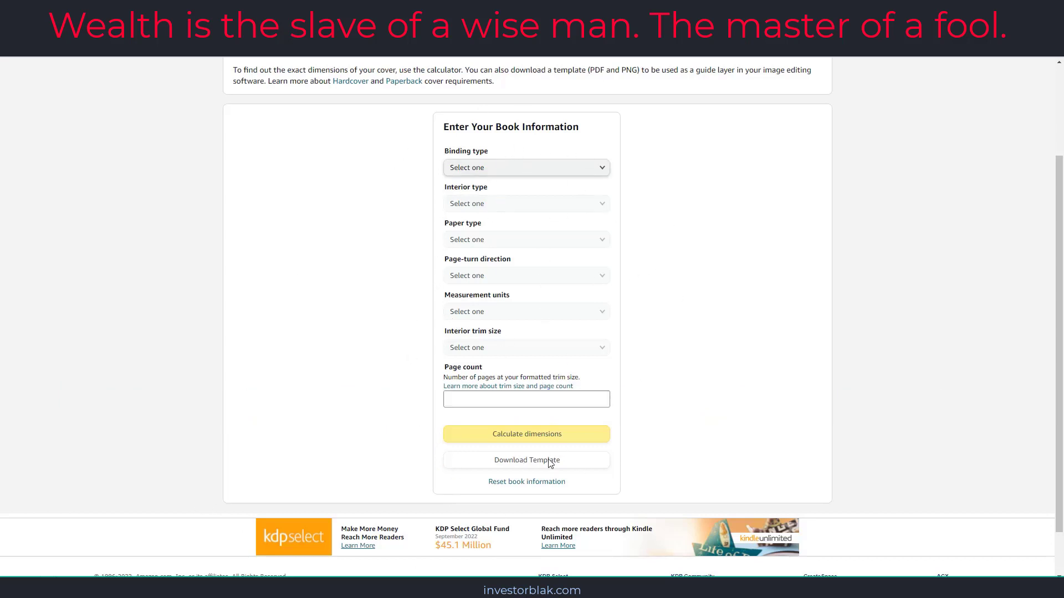
Step: Set the book's binding type to Paperback, interior type to Black & white, and paper type to White paper
left_click(491, 171)
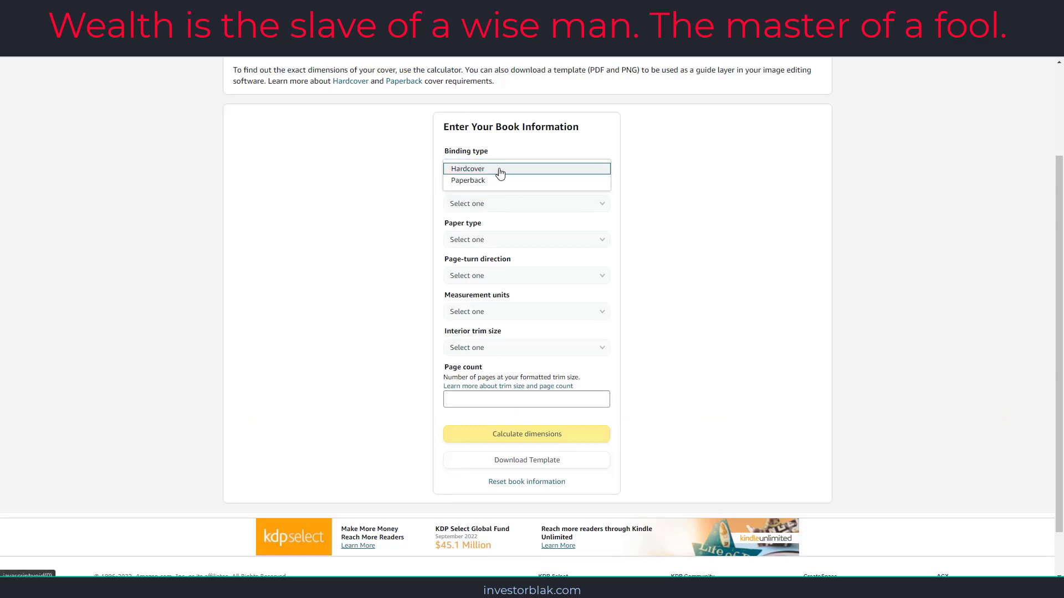
left_click(483, 182)
left_click(494, 208)
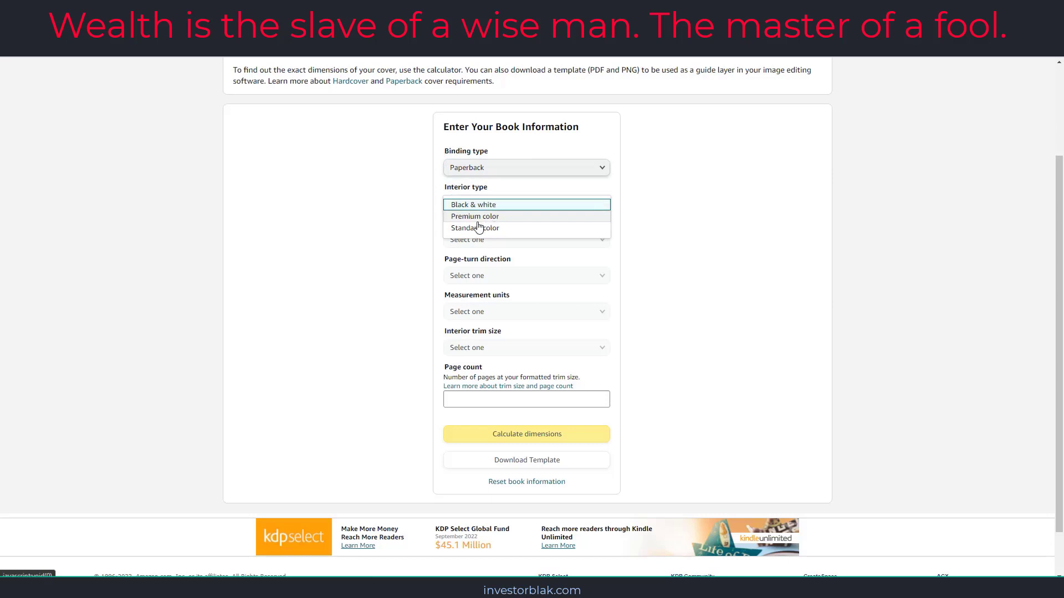
left_click(471, 205)
left_click(478, 240)
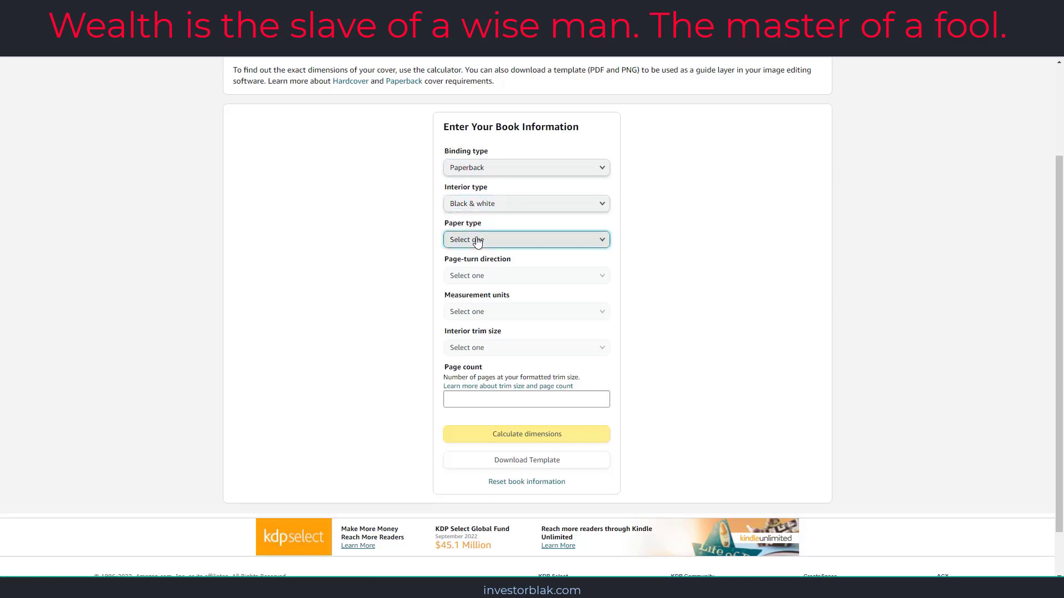
left_click(476, 254)
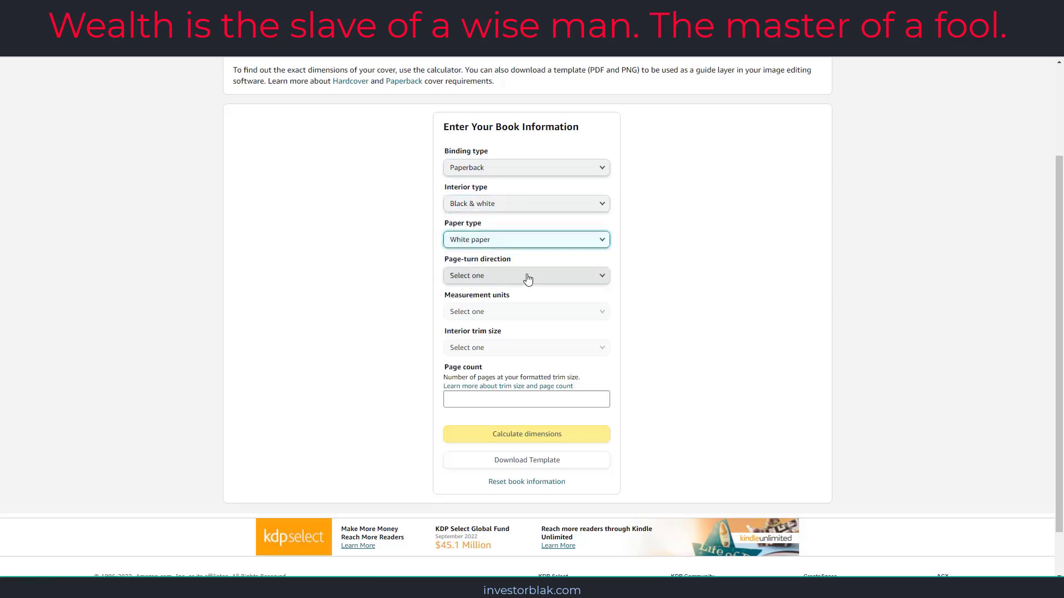
Step: Set the page-turn direction to Left to Right, measurement units to Inches, and interior trim size to 6 x 9 in
left_click(527, 280)
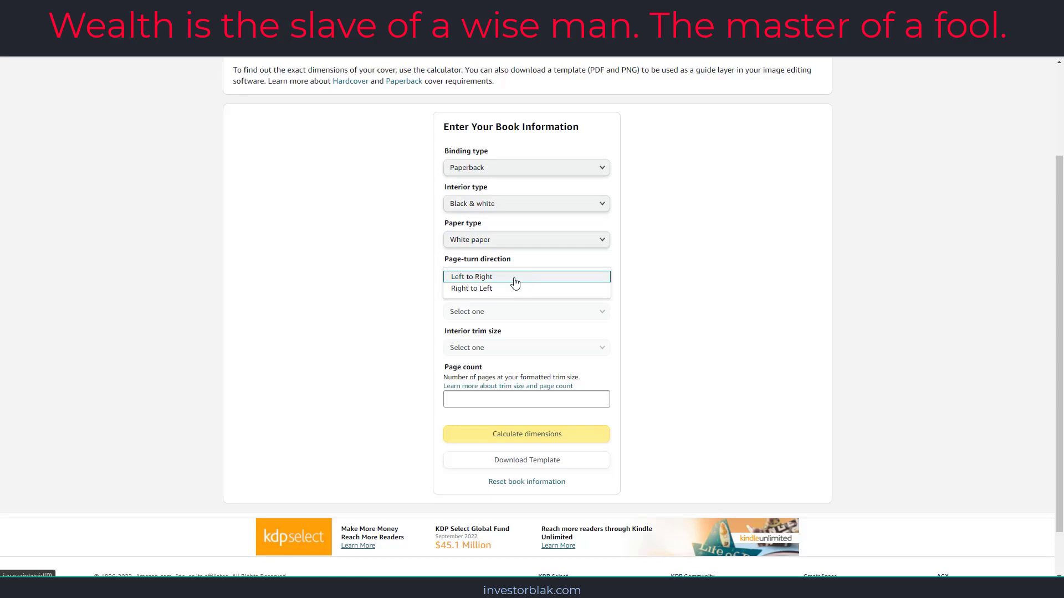
left_click(471, 277)
left_click(509, 310)
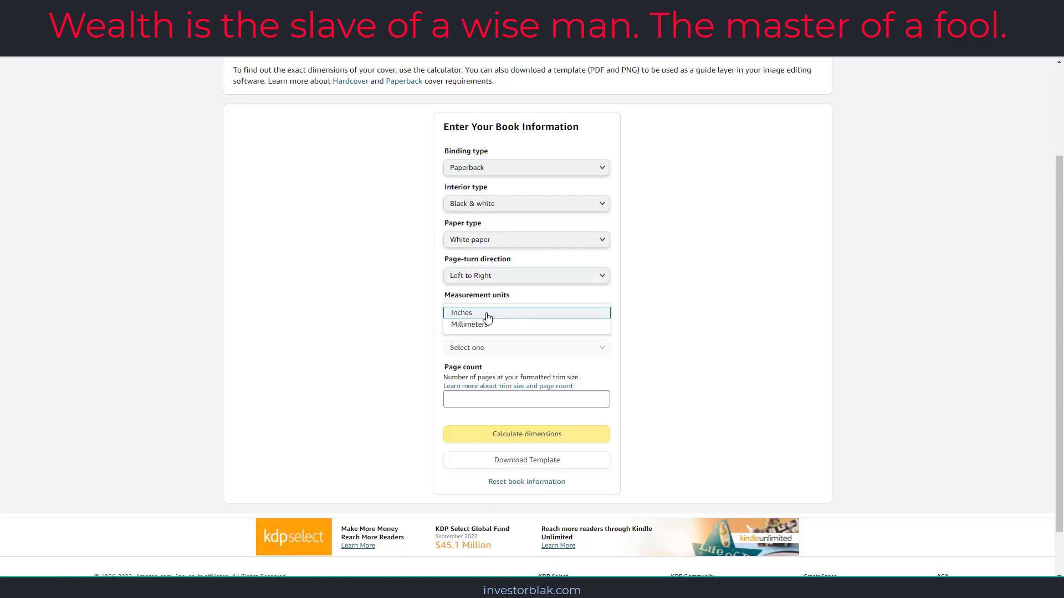
left_click(487, 314)
left_click(500, 349)
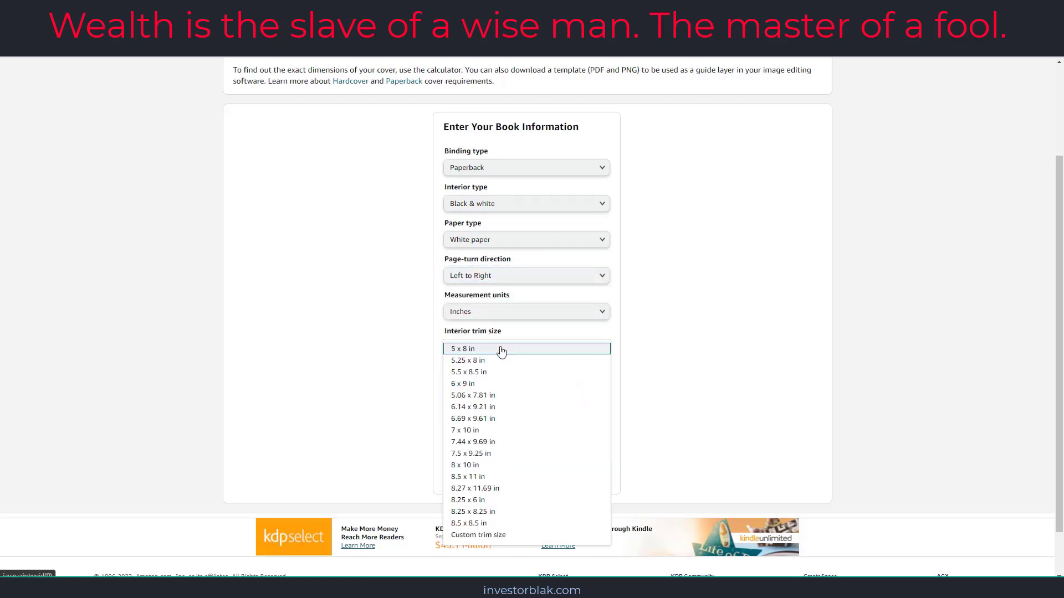
left_click(478, 389)
Step: Enter a page count of 120 and calculate the cover dimensions
scroll(482, 387, "down", 1)
left_click(452, 341)
type("120")
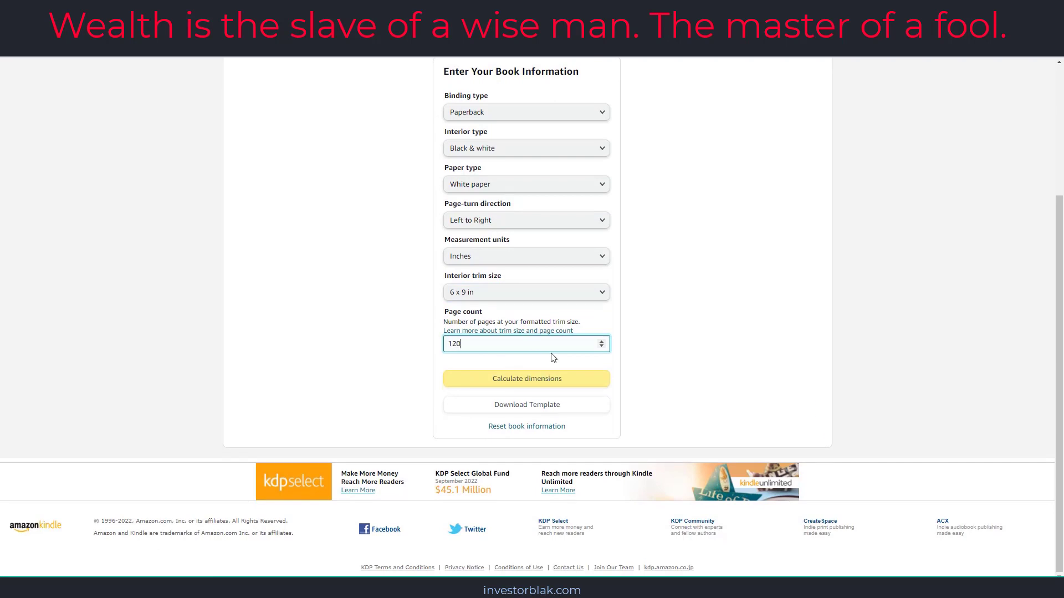
left_click(541, 380)
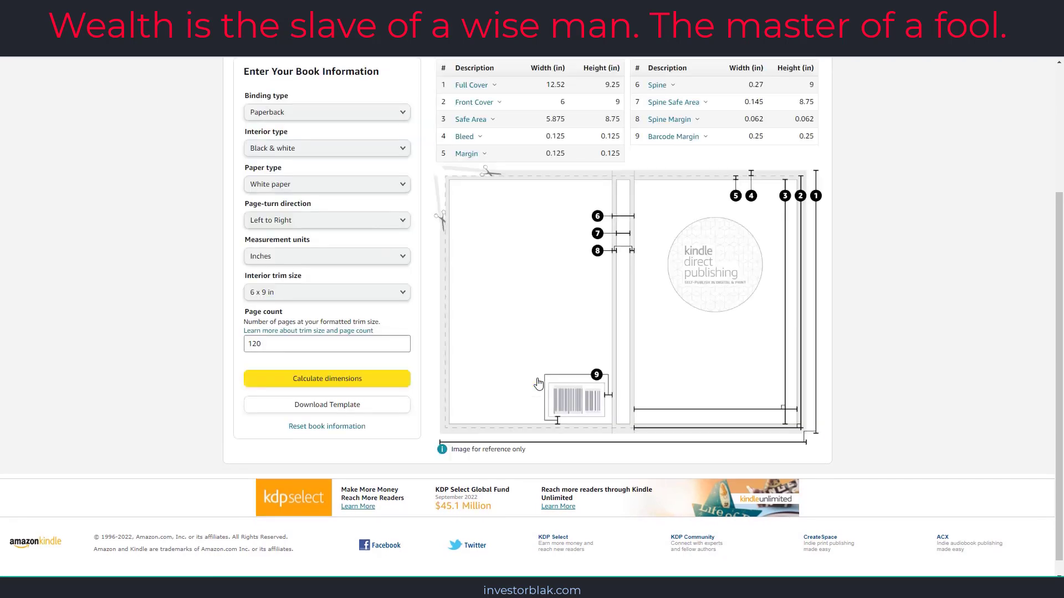
Step: Download the cover template and extract its ZIP archive
scroll(673, 213, "up", 4)
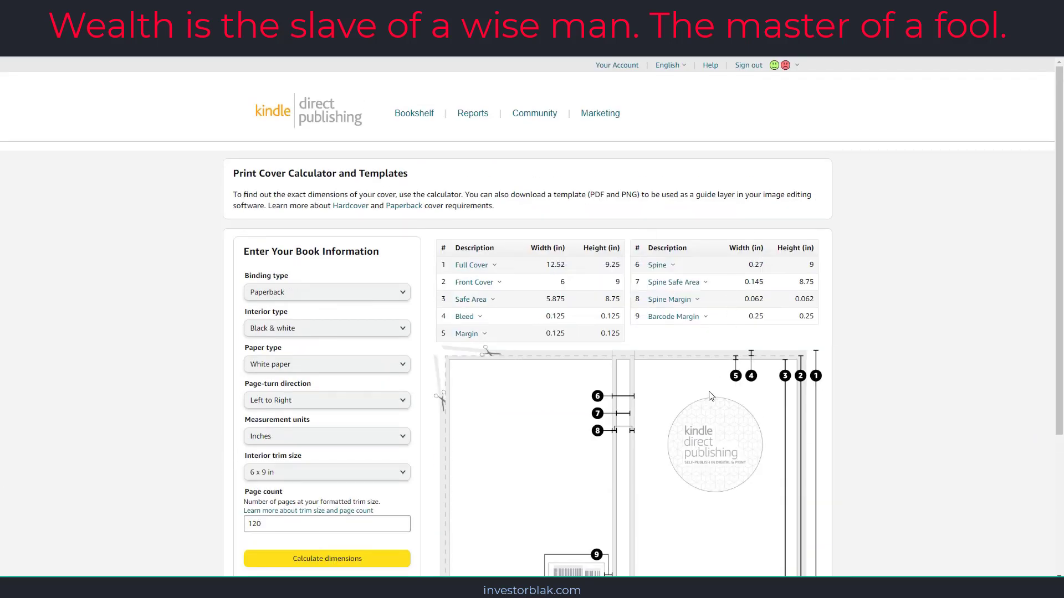
scroll(711, 396, "down", 4)
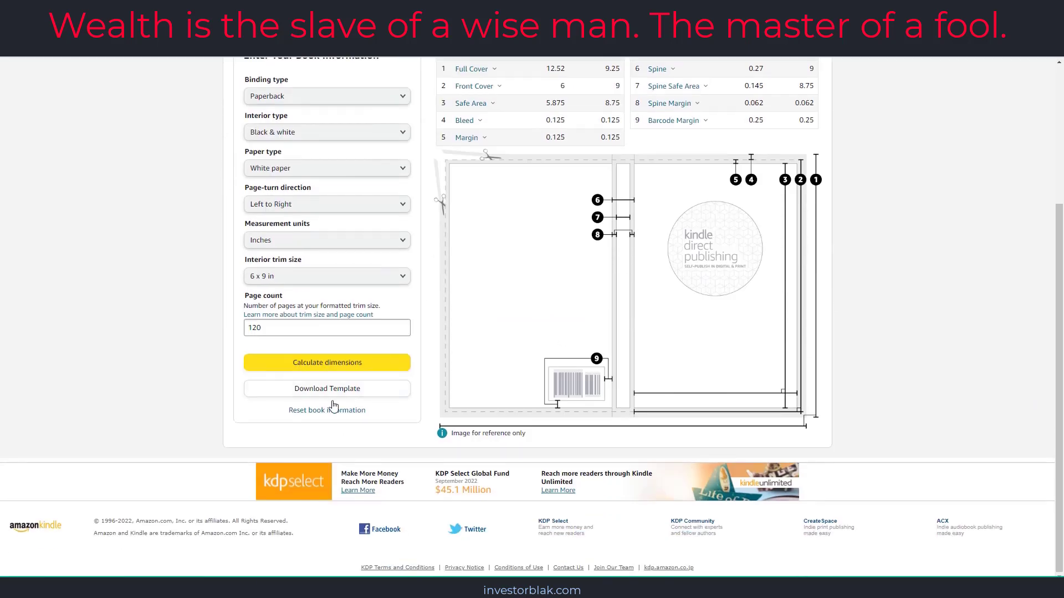
left_click(330, 392)
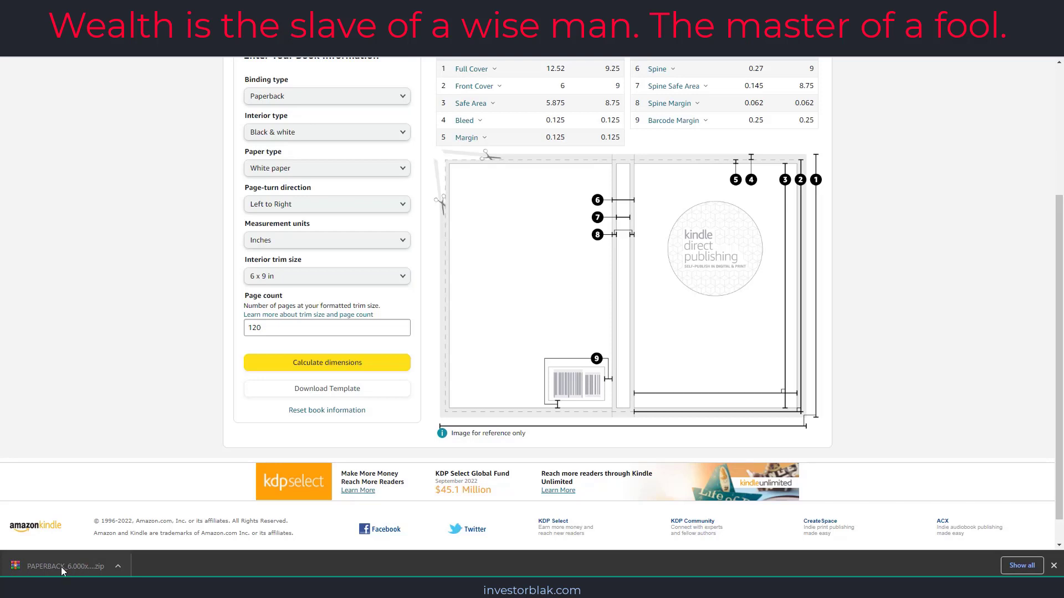
left_click(78, 565)
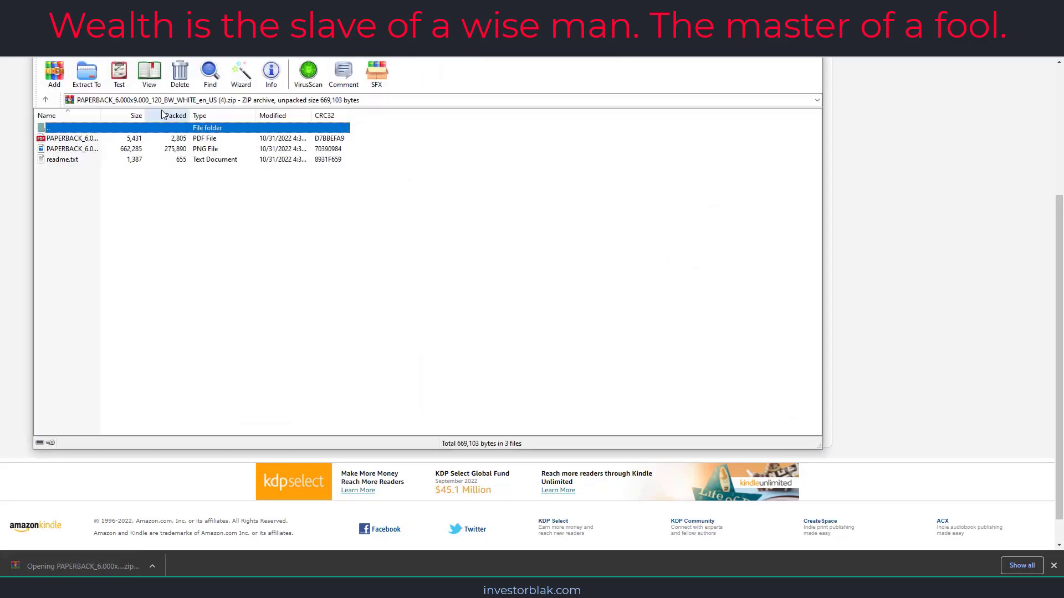
left_click(82, 78)
left_click(465, 362)
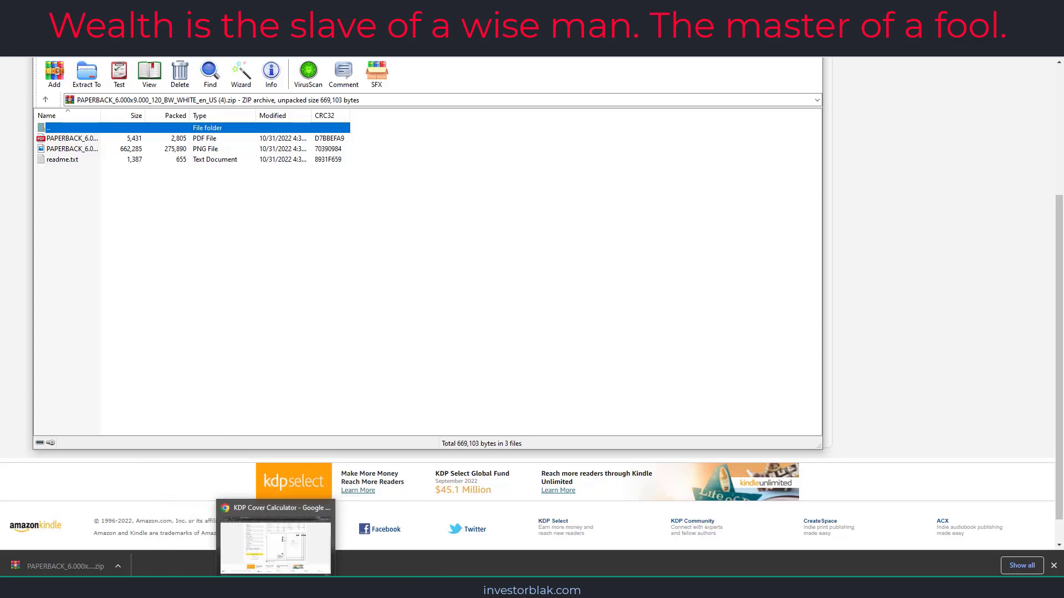
Step: Open the PNG cover template from the PAPERBACK_6.000x9.000_120_BW_WHITE_en_US (2) folder in Downloads
mouse_move(112, 588)
left_click(113, 541)
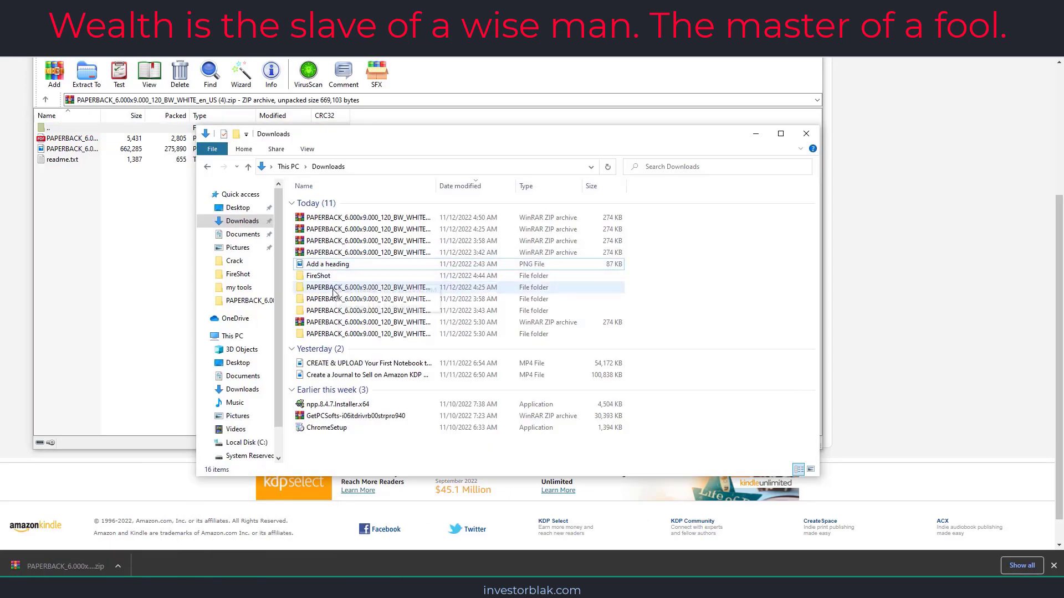
double_click(340, 292)
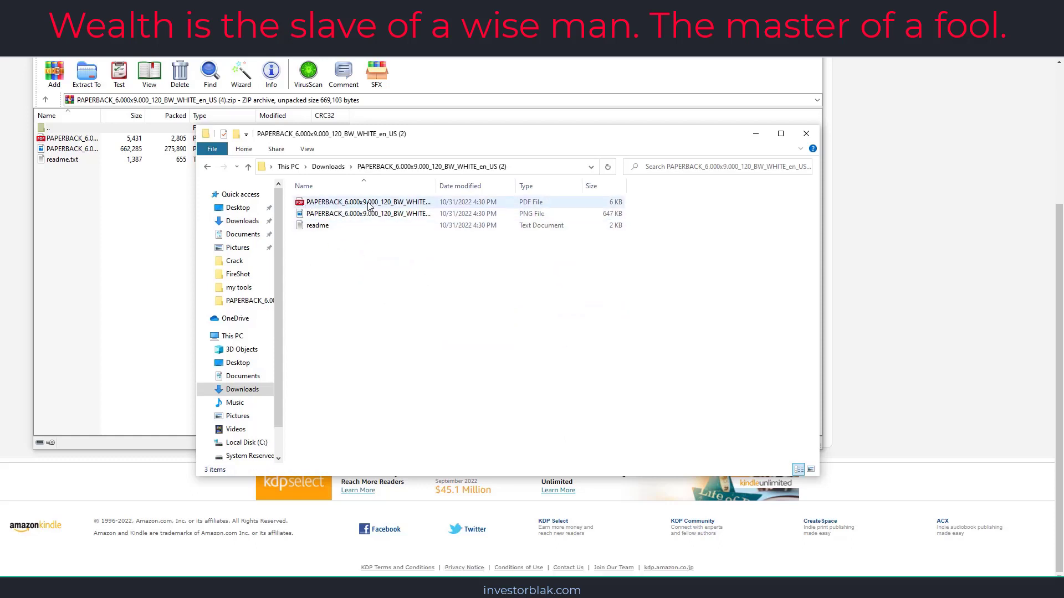
left_click(330, 217)
double_click(330, 217)
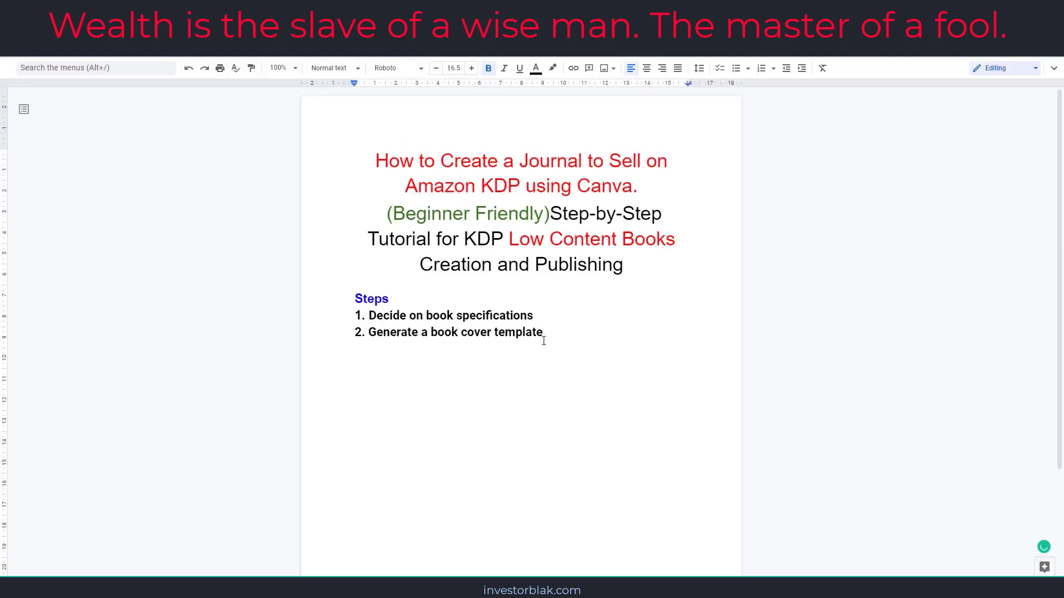
Step: In the Google Docs outline, restore the line "3. Set up a Canva account" below the second step
key("ctrl+z")
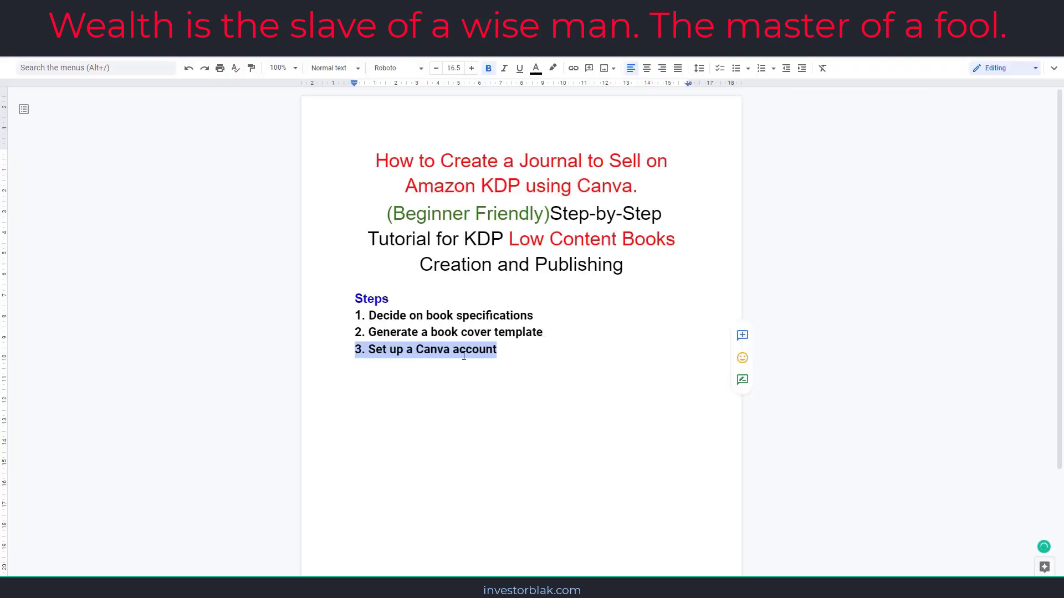
left_click(503, 349)
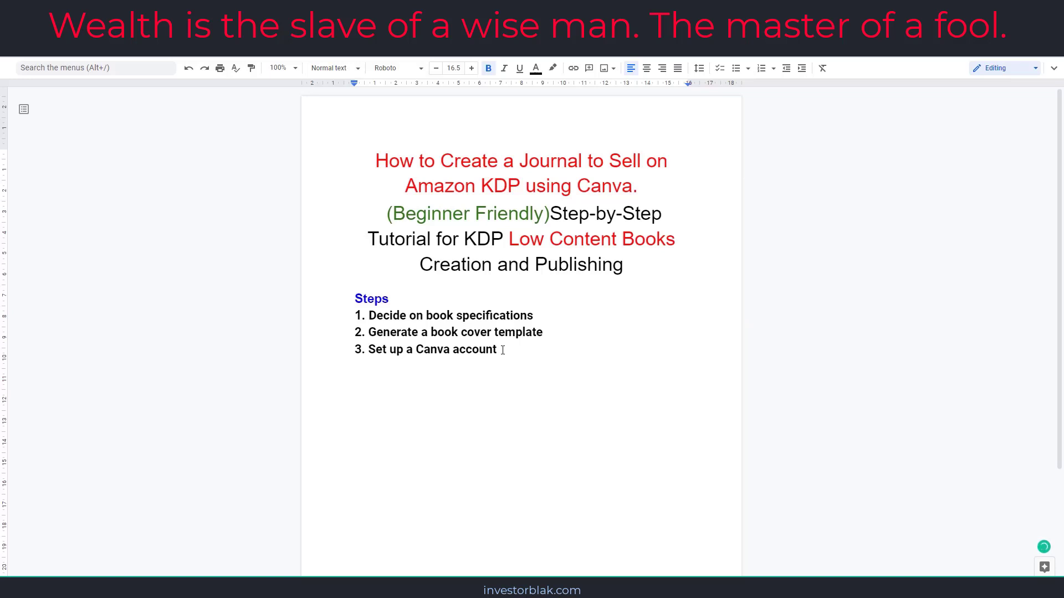
key("ctrl+y")
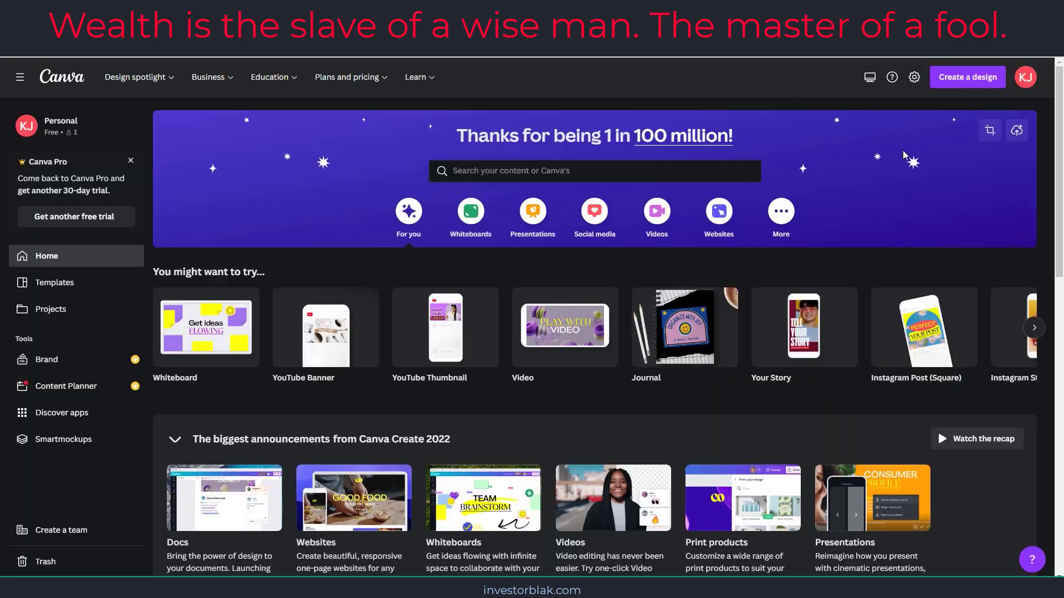
Step: In Canva, create a new custom-size design 12.520 in wide and 9.250 in high
left_click(962, 79)
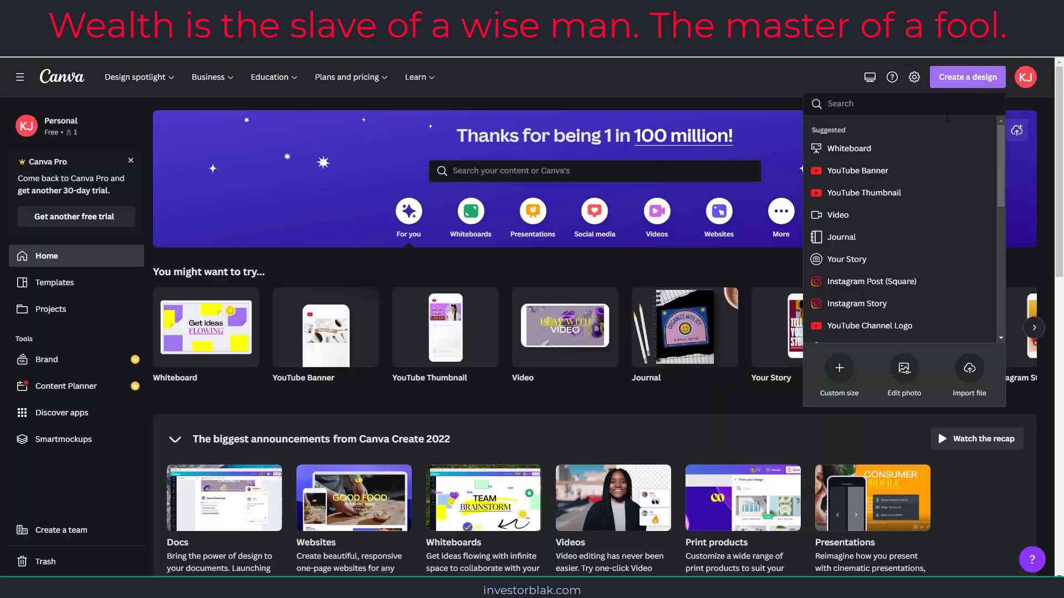
left_click(839, 366)
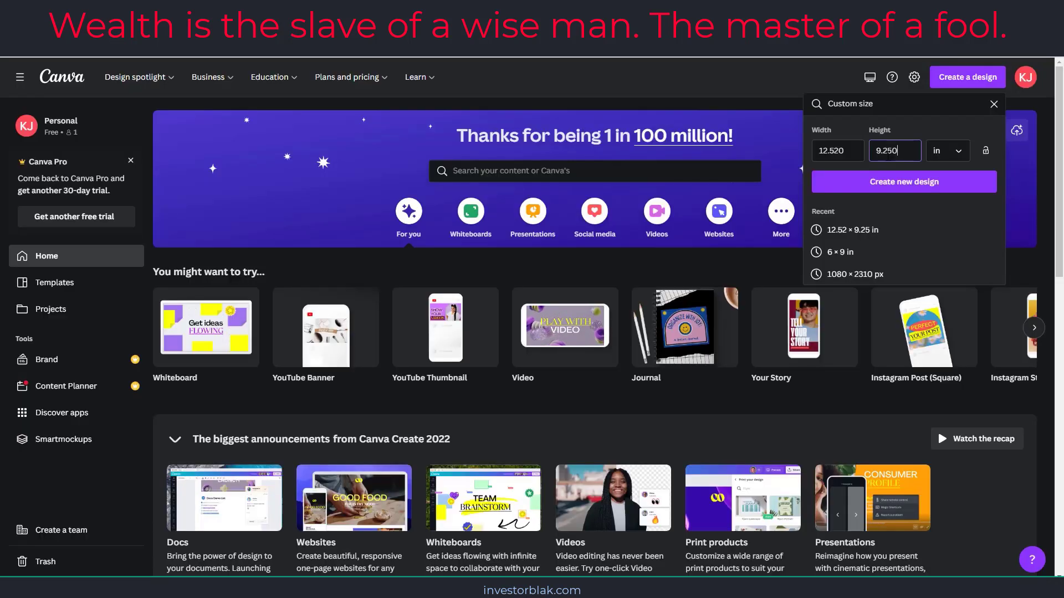
left_click(942, 151)
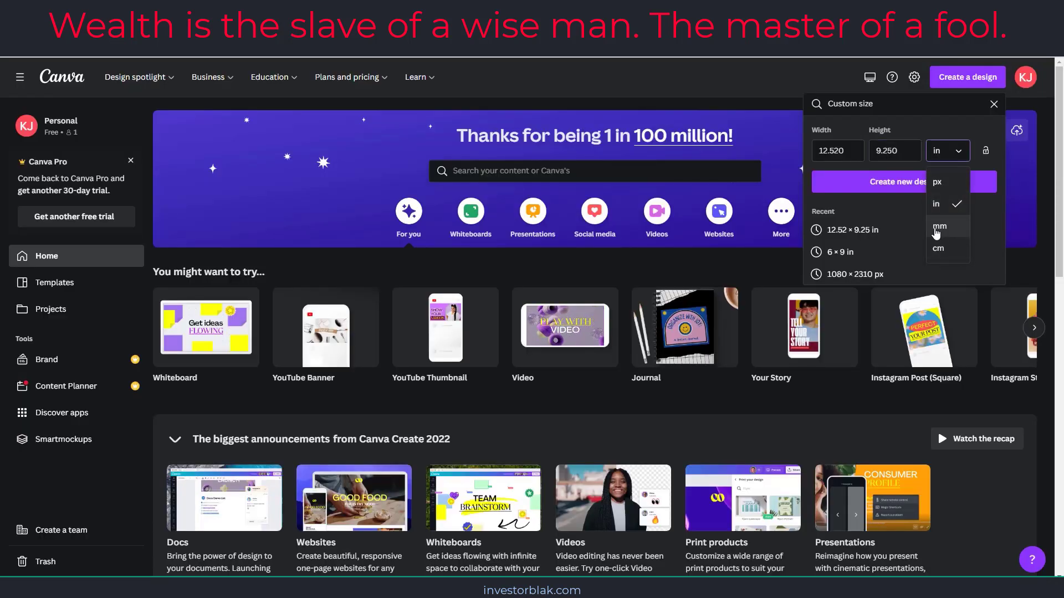
left_click(942, 204)
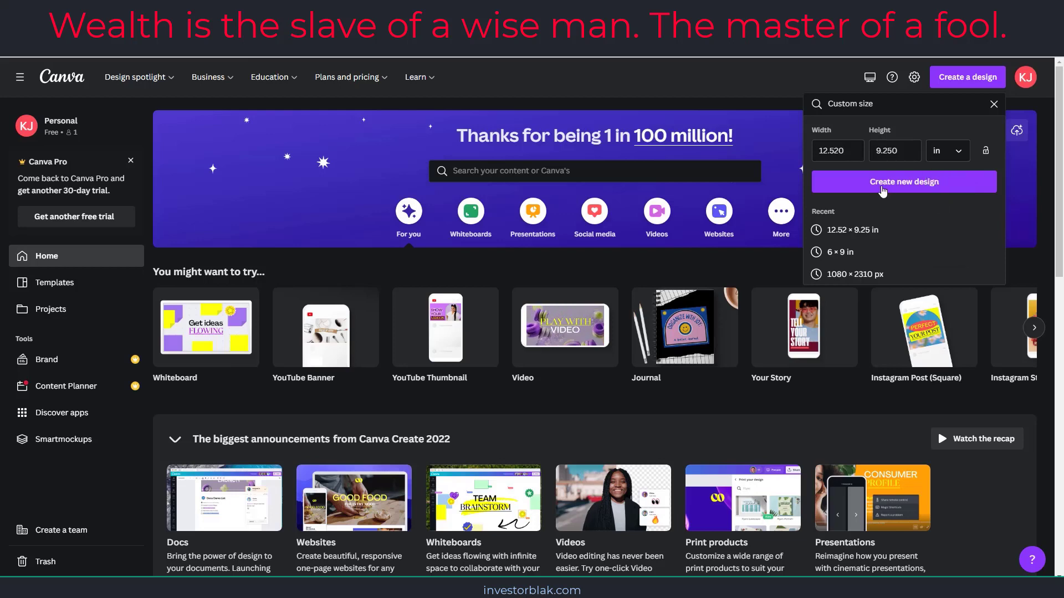
left_click(880, 188)
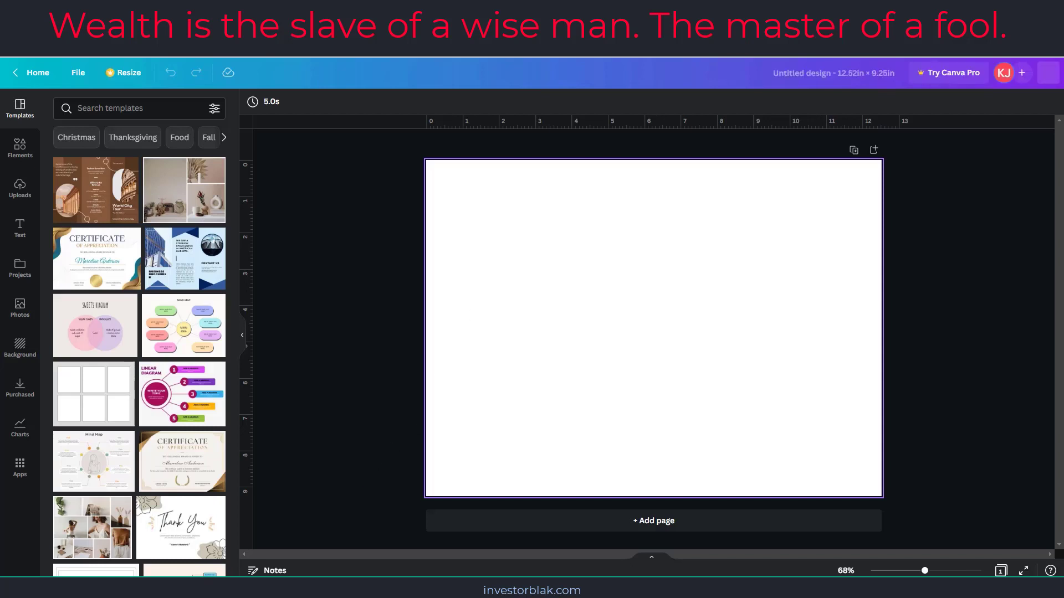
Step: Copy the opened cover template image into the blank Canva design and enlarge it to fill the whole page
left_click(432, 549)
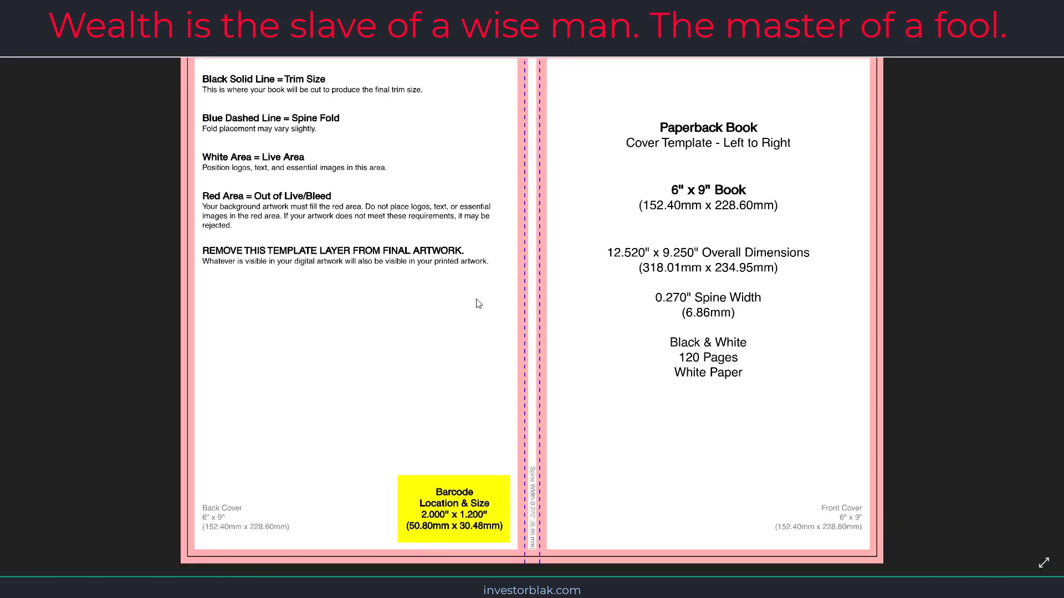
right_click(469, 237)
left_click(489, 422)
left_click(282, 587)
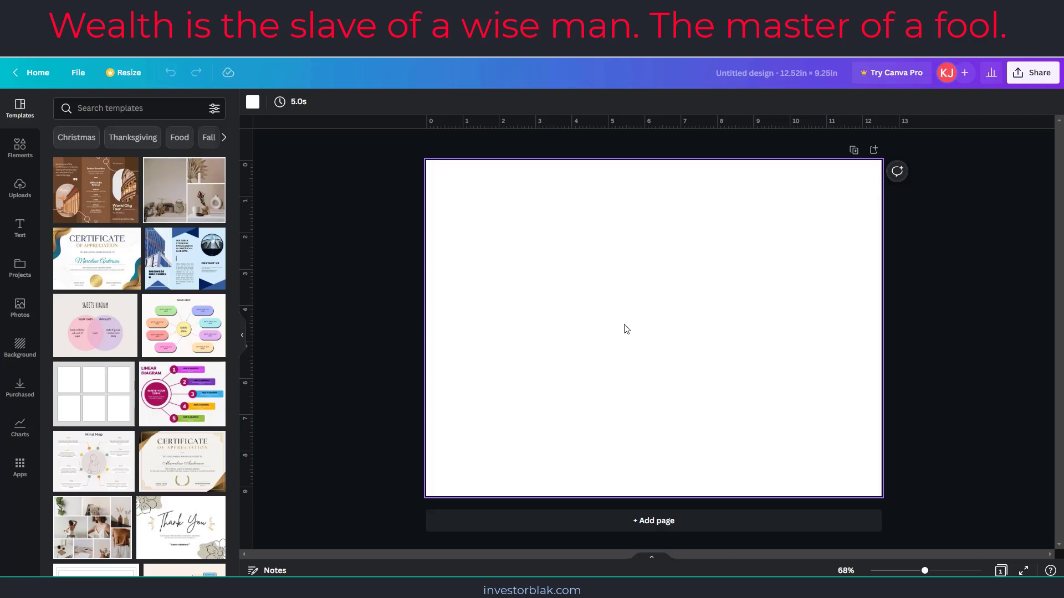
key("ctrl+v")
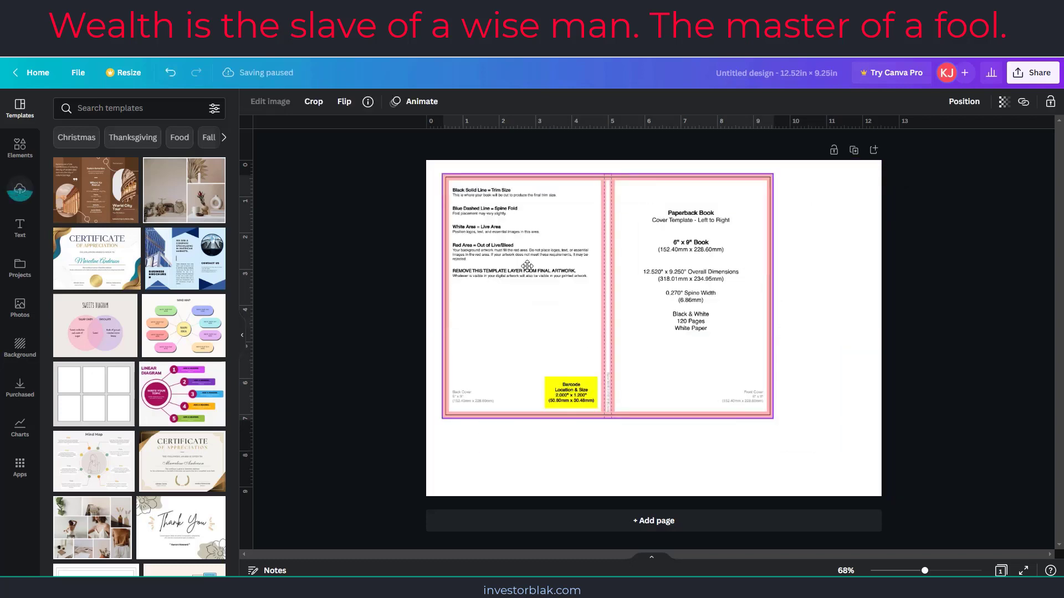
left_click_drag(521, 254, 519, 262)
left_click_drag(758, 405, 880, 497)
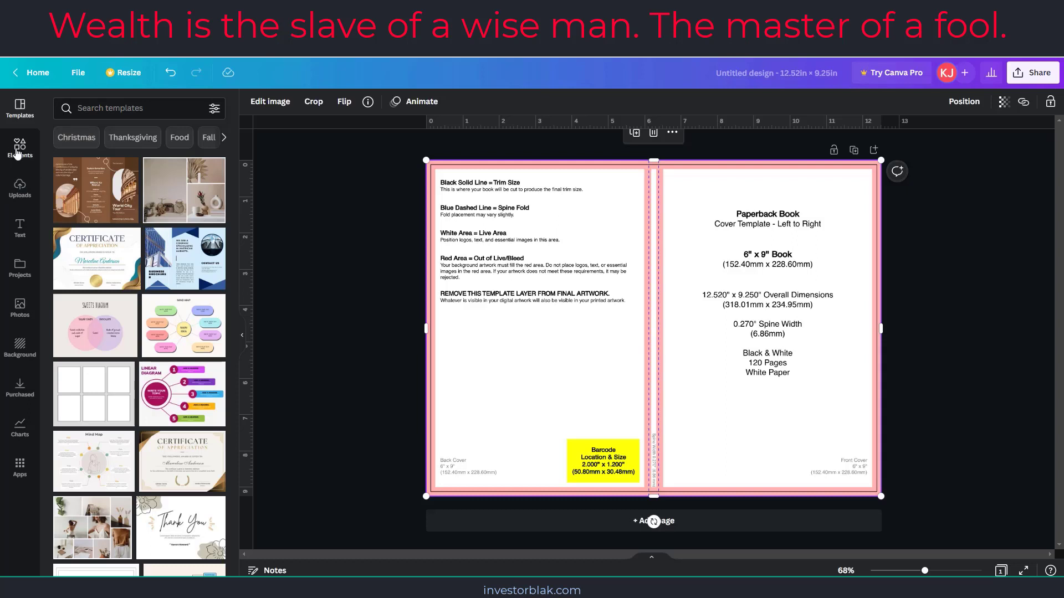
Step: Add a square shape from the recently used elements over the cover template
left_click(17, 154)
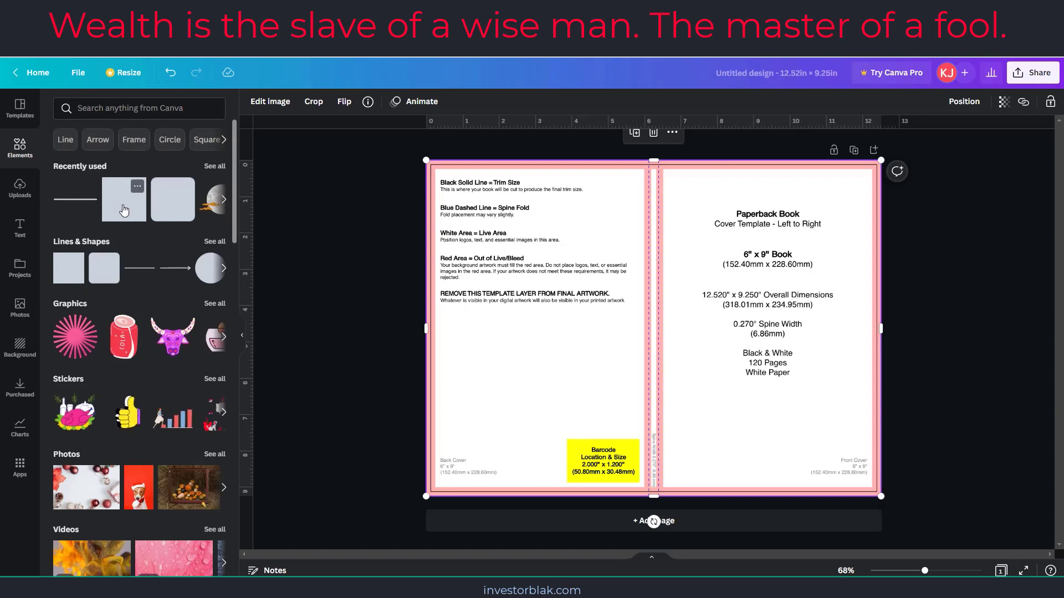
left_click(123, 210)
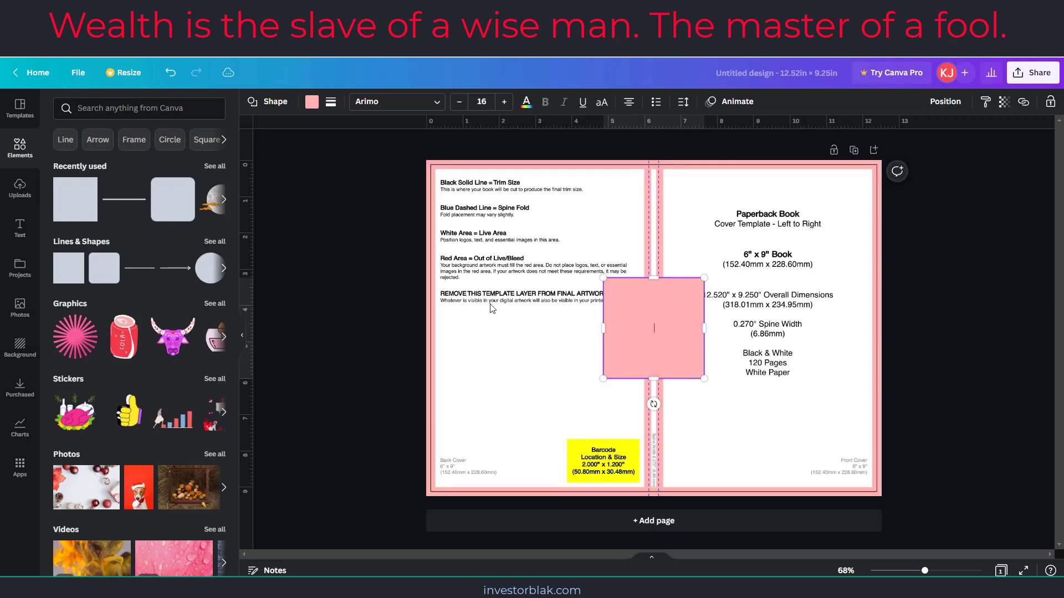
double_click(653, 322)
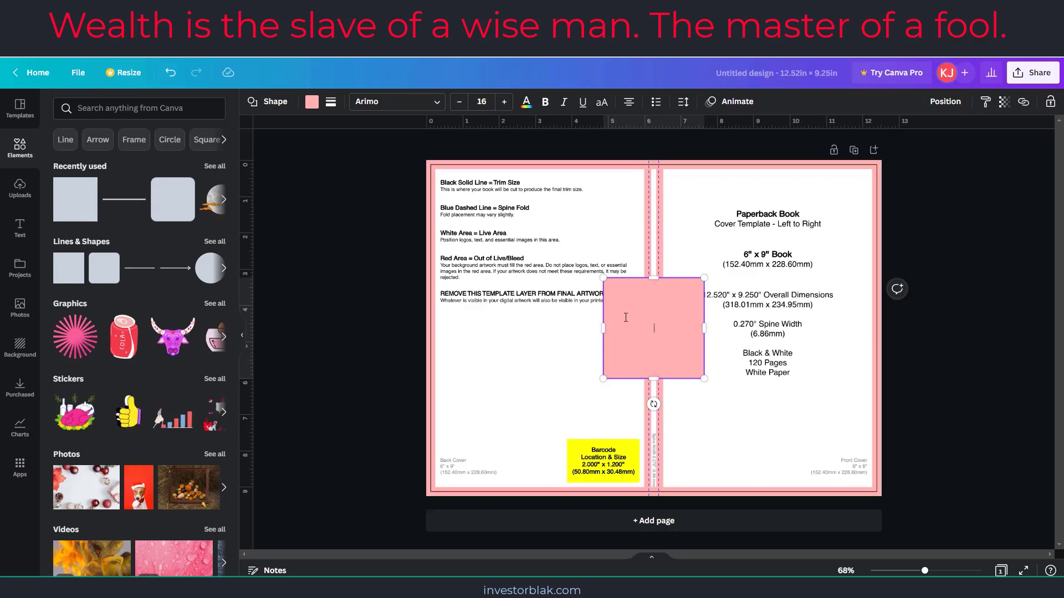
Step: Change the square's fill to the custom dark orange #D45100
left_click(312, 102)
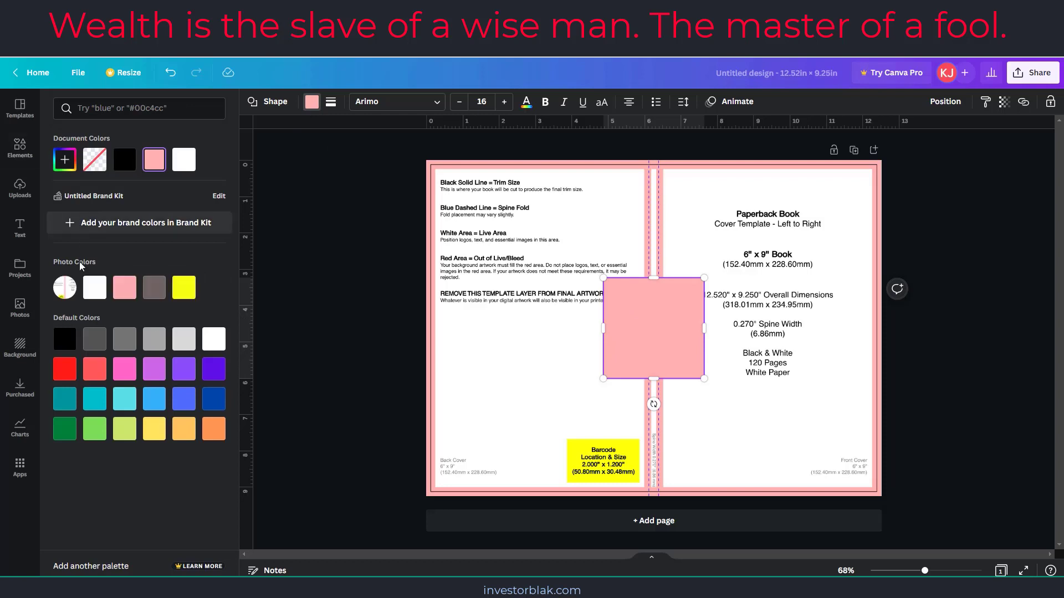
left_click(213, 428)
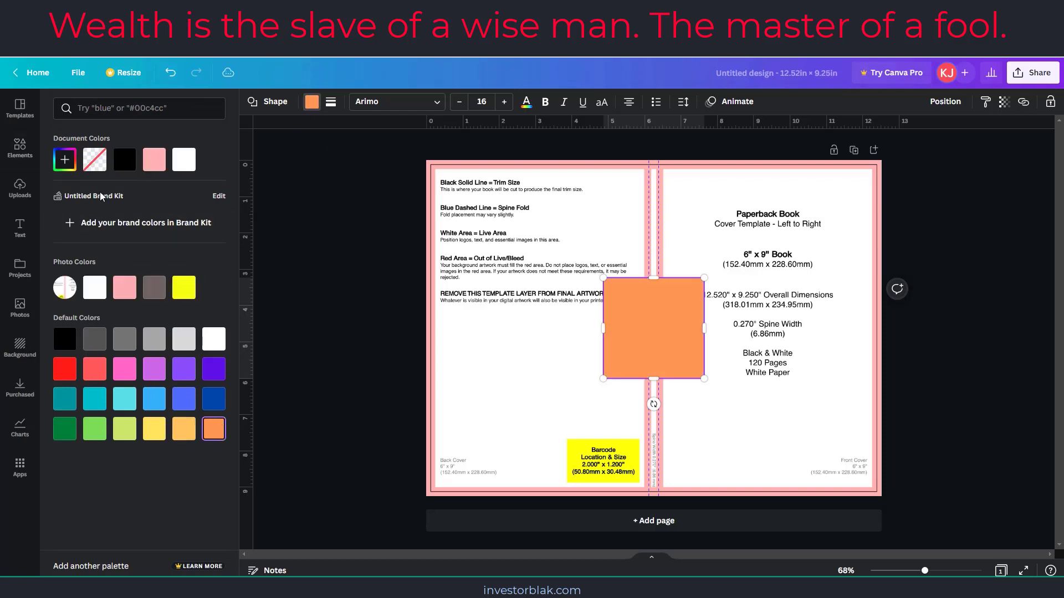
left_click(65, 160)
left_click_drag(169, 187, 236, 198)
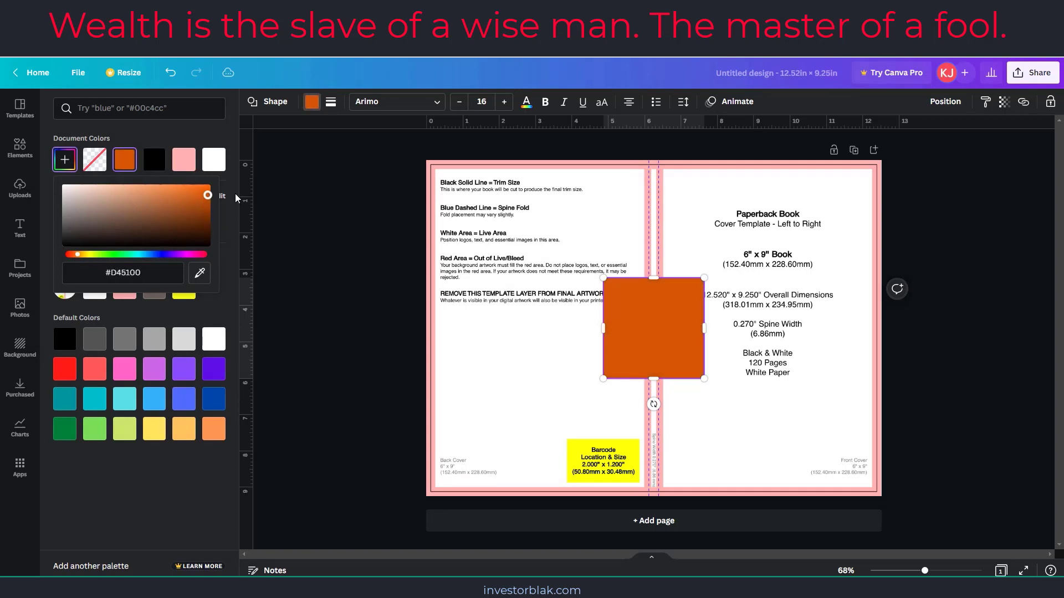
Step: Move the orange square to the page's upper-left corner and enlarge it past all edges to cover the whole page
left_click(632, 336)
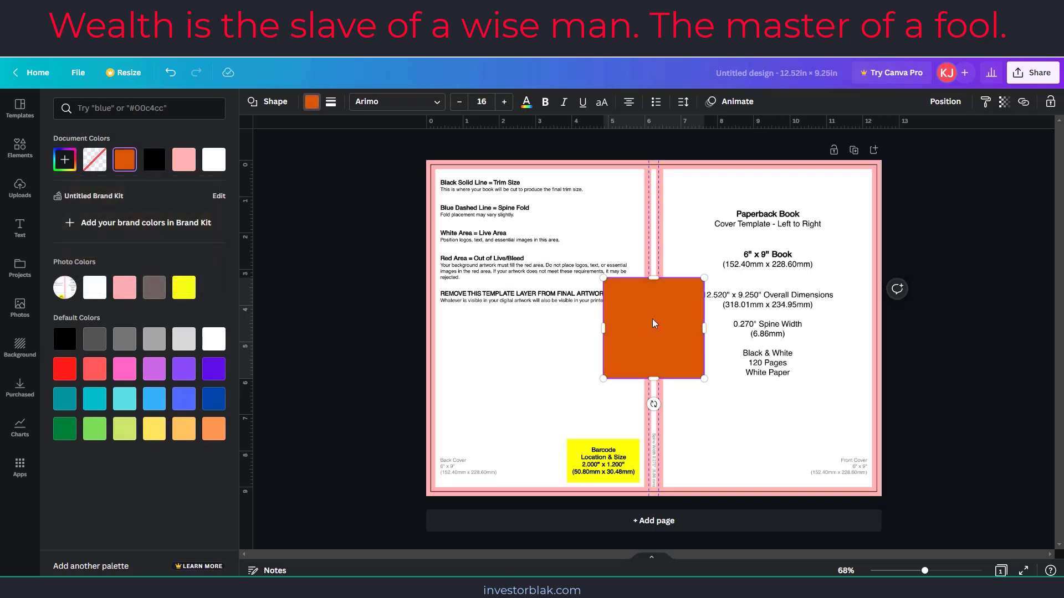
left_click(559, 326)
left_click_drag(647, 333, 485, 223)
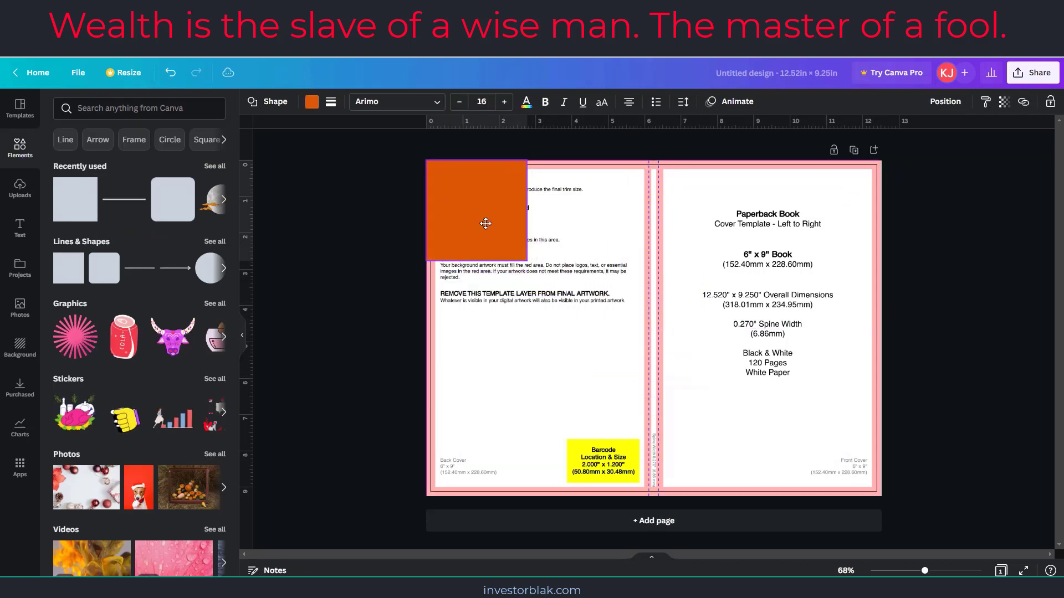
left_click(498, 244)
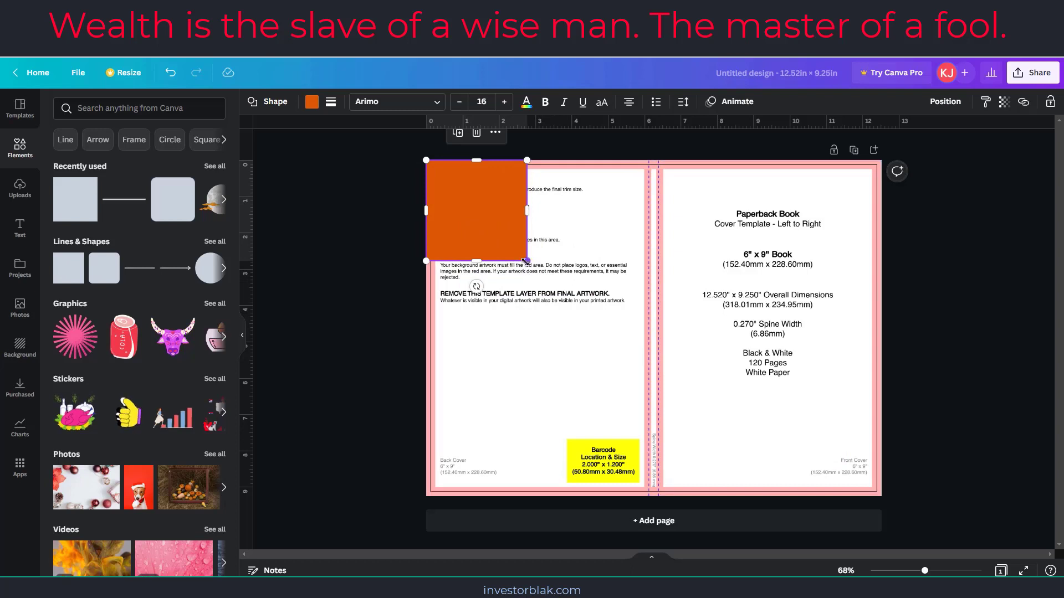
left_click_drag(527, 260, 954, 526)
left_click_drag(414, 160, 385, 140)
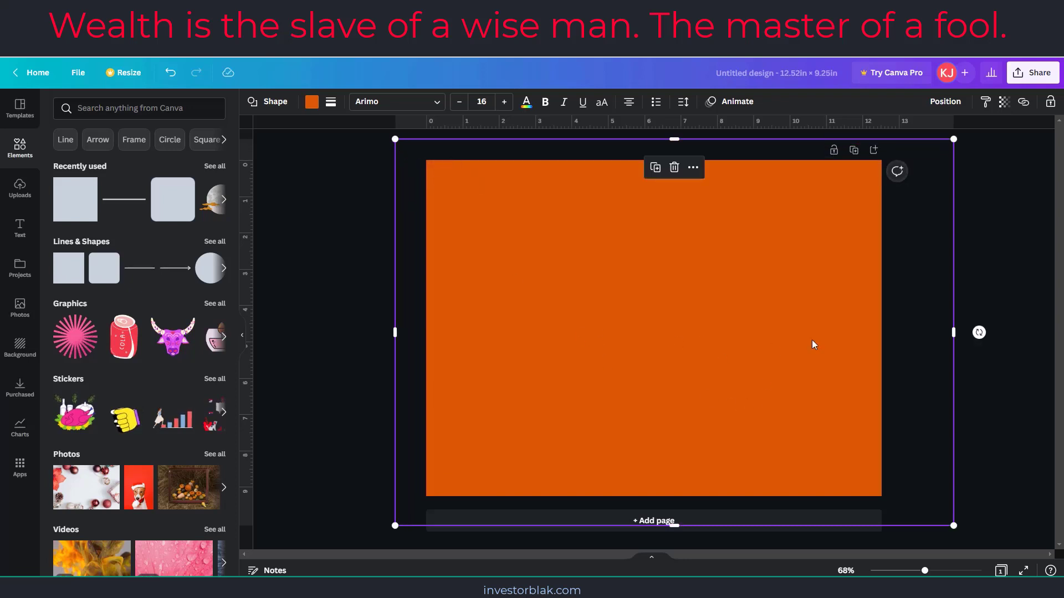
Step: Set the transparency of the full-page orange background to 18 so it can overlay the cover template
left_click(1005, 103)
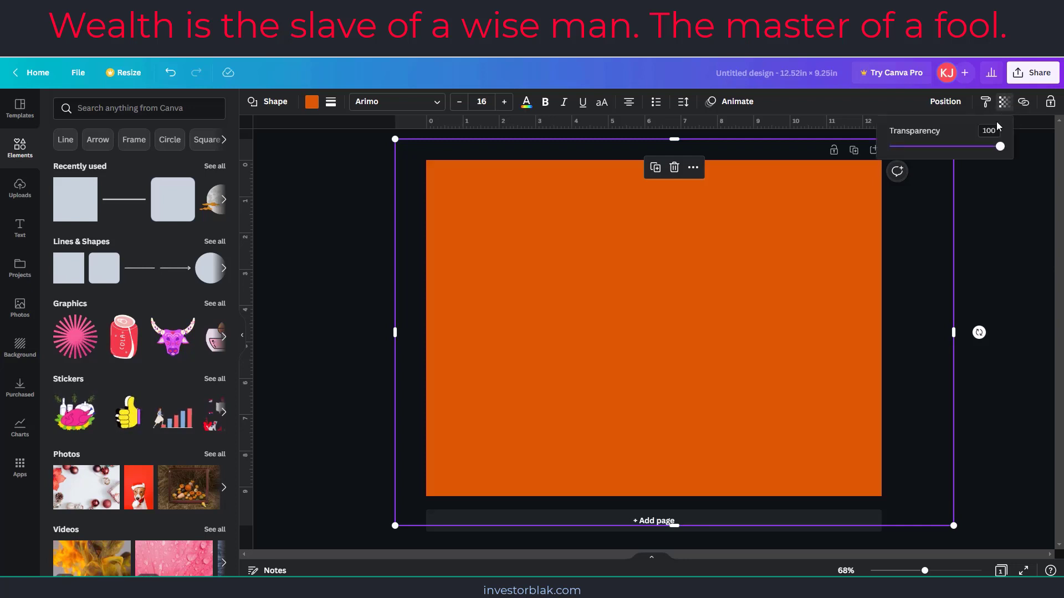
left_click_drag(1000, 149, 912, 151)
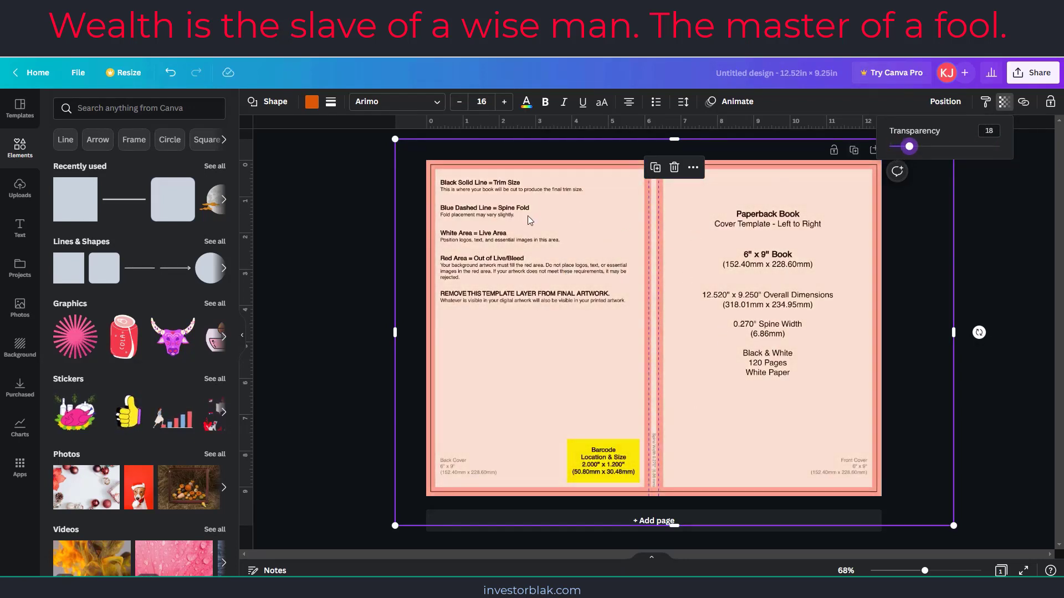
left_click(356, 224)
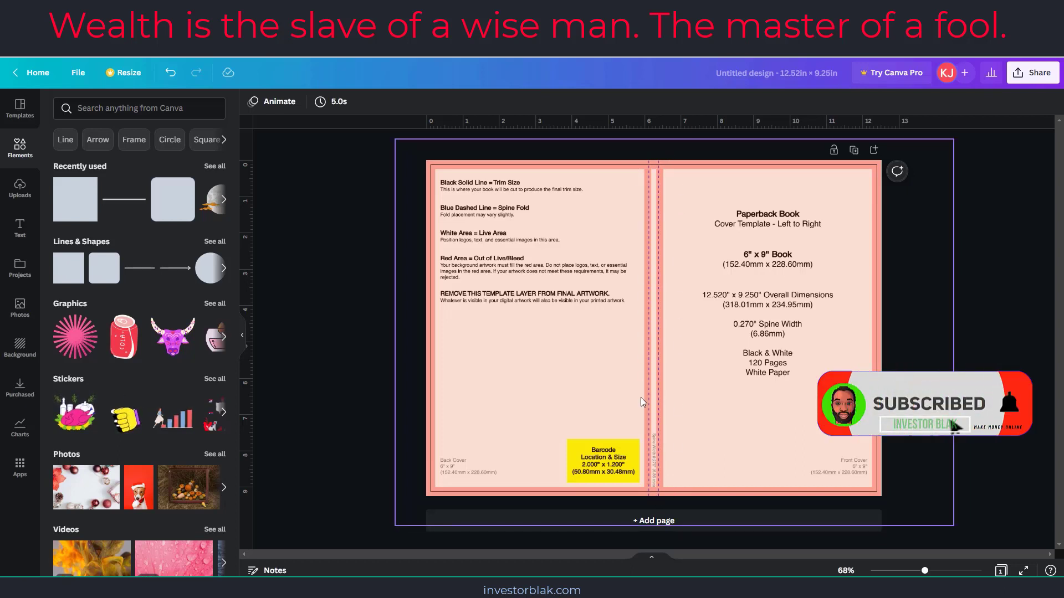
Step: Add another orange square and reshape it into a narrow full-height strip covering the spine
left_click(79, 208)
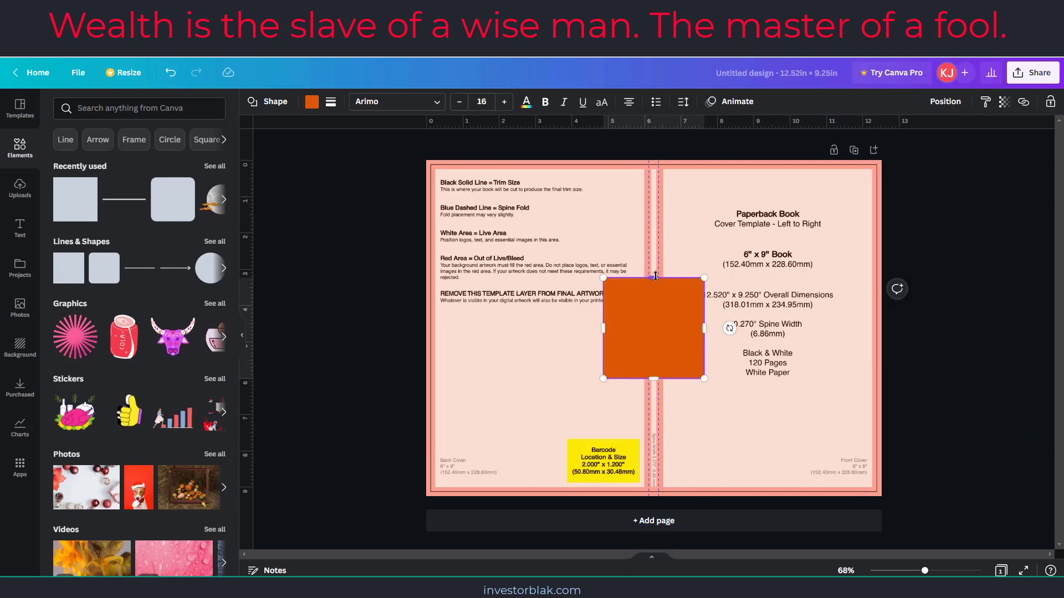
double_click(623, 279)
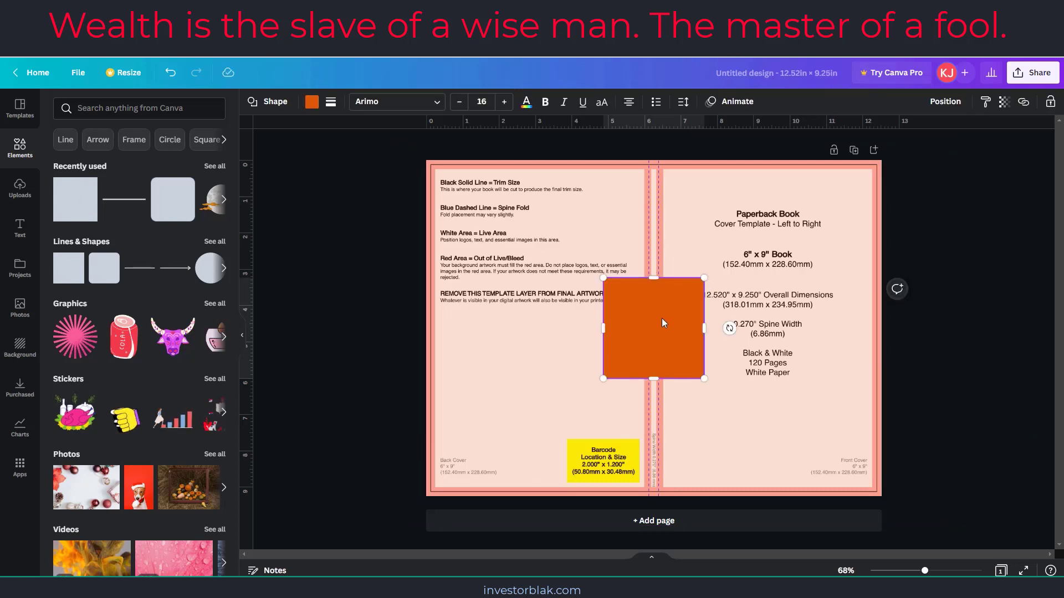
left_click_drag(656, 326, 648, 494)
left_click(709, 381)
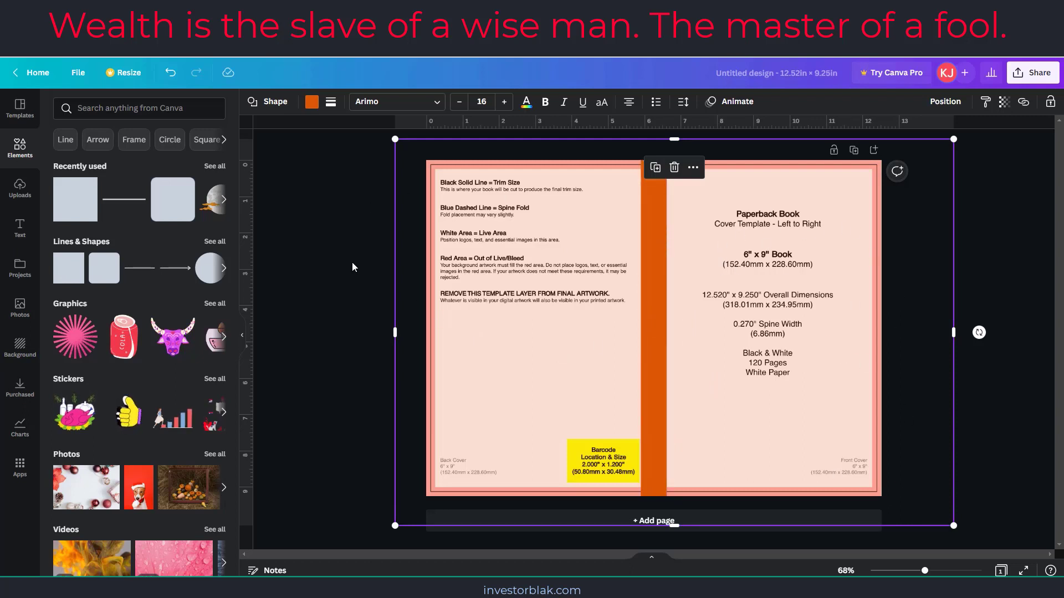
Step: Add an orange rounded square from the recently used elements and place it on the upper front cover
left_click(168, 212)
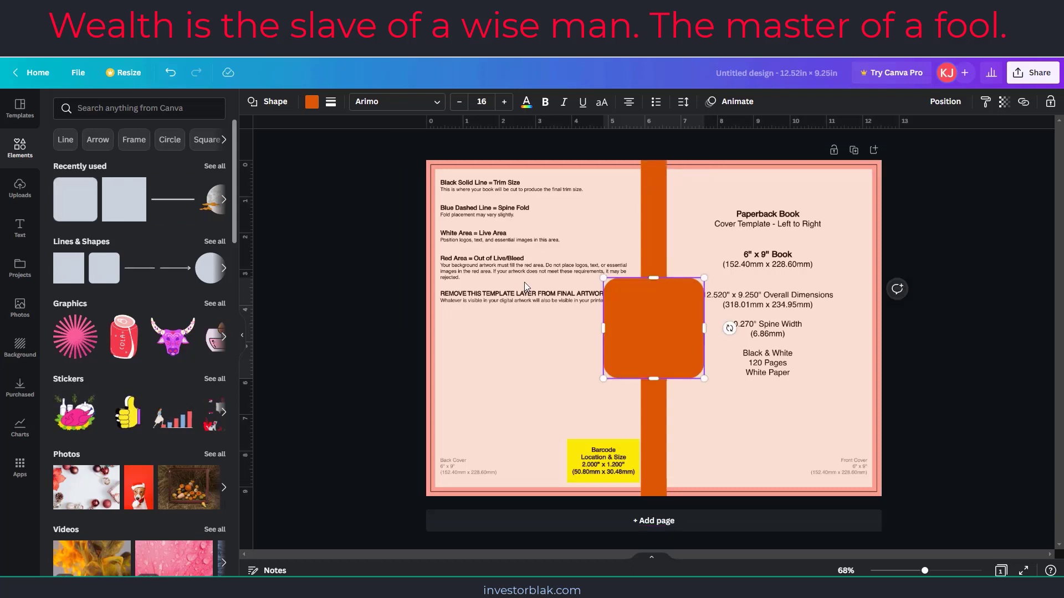
left_click_drag(654, 307, 761, 240)
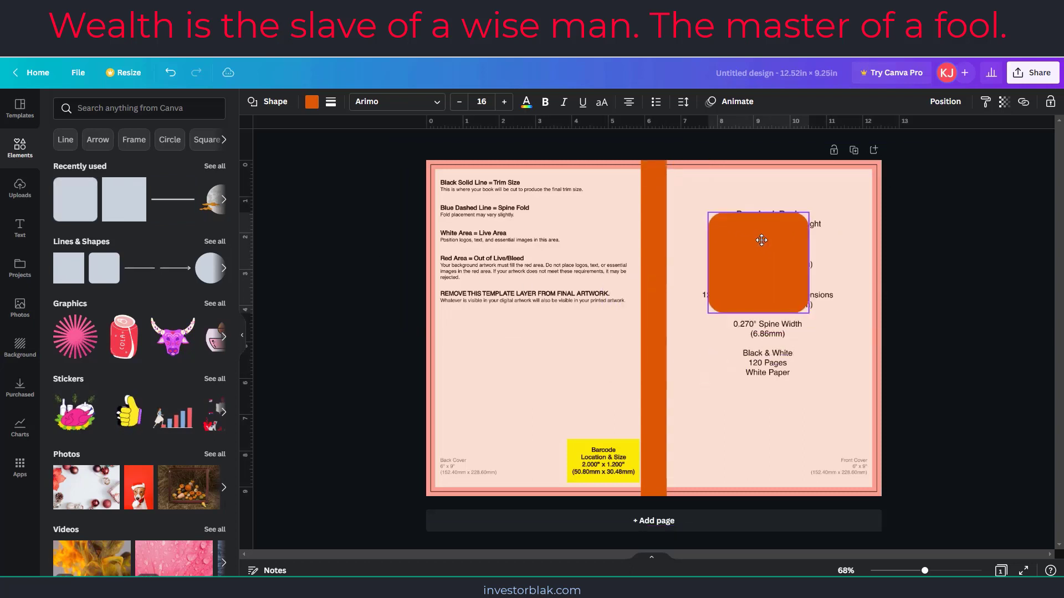
Step: Add a square, fill it with light gray and place it on the front cover
left_click(126, 206)
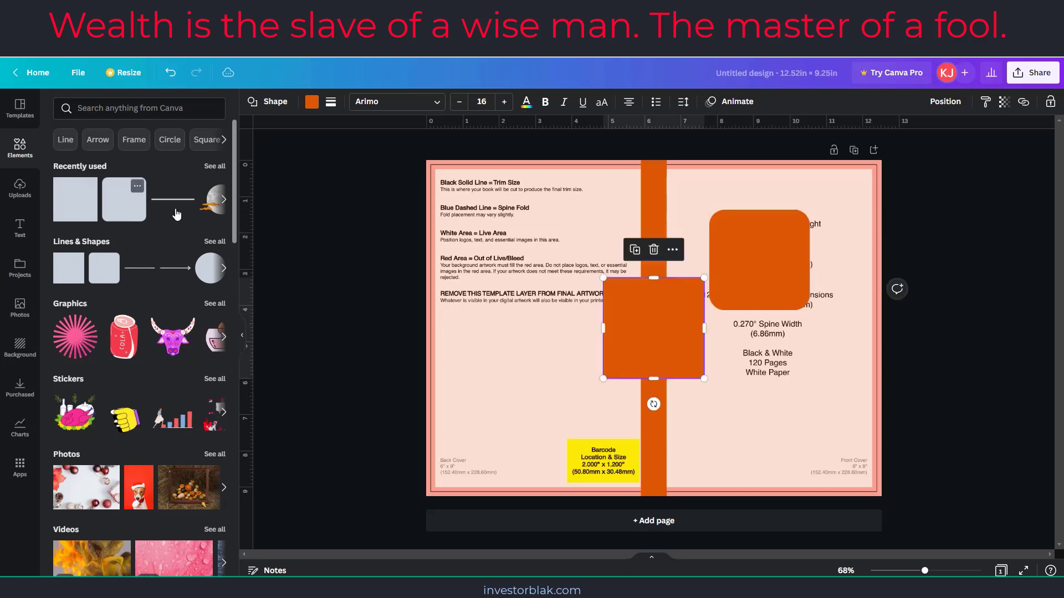
left_click(313, 105)
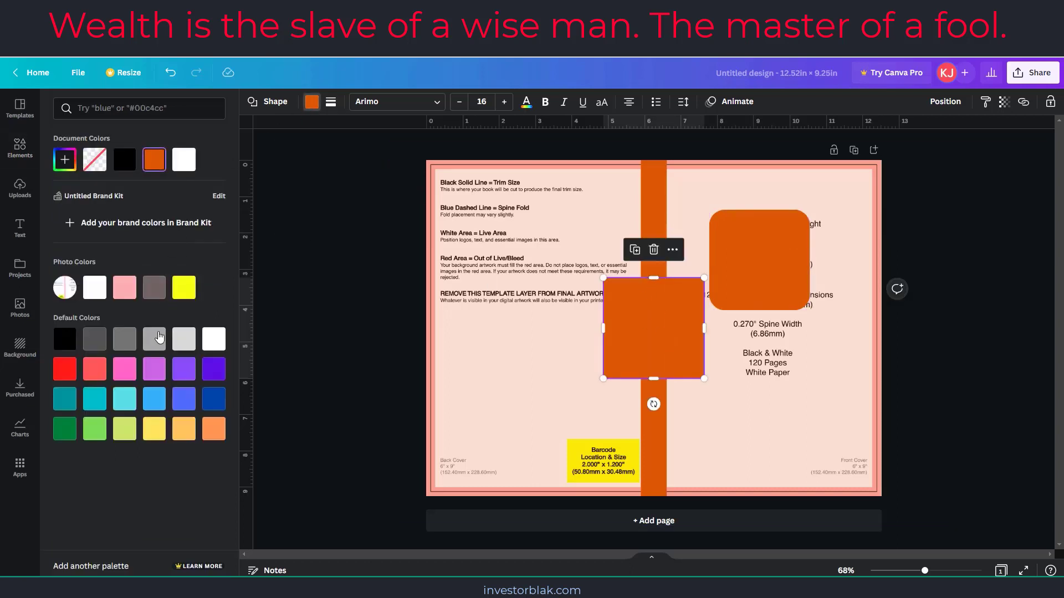
left_click(183, 338)
left_click_drag(654, 344, 712, 320)
left_click(757, 244)
Step: Add an orange square and stretch it into a rectangle spanning the bottom of the front cover
left_click(25, 168)
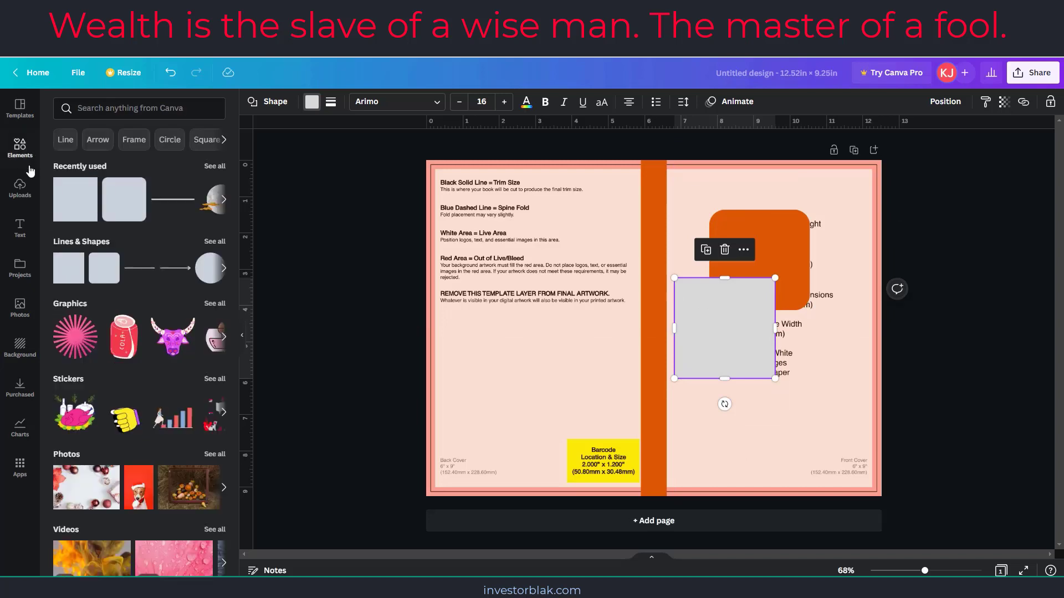
left_click(100, 216)
left_click_drag(630, 355, 699, 472)
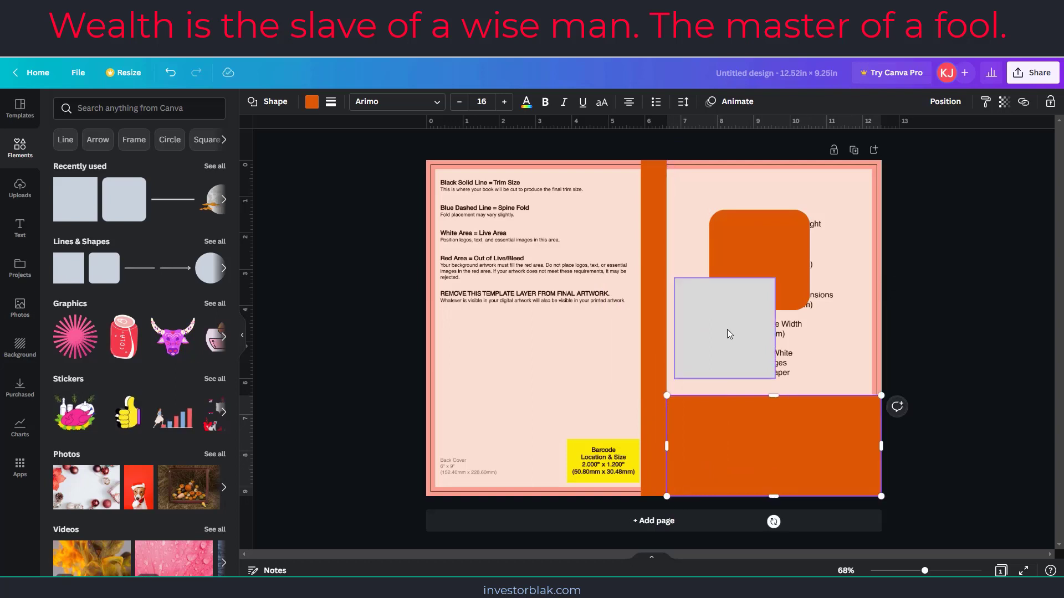
Step: Reshape the orange rounded square into a wide, shorter rectangle across the upper front cover
left_click_drag(759, 248, 773, 243)
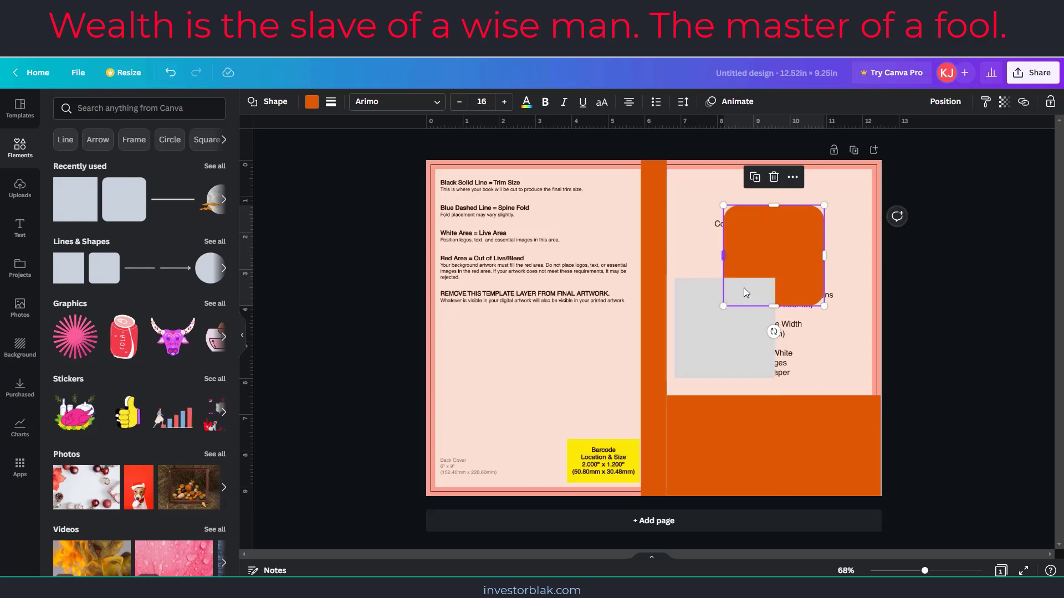
mouse_move(773, 306)
left_mouse_down()
mouse_move(766, 273)
mouse_move(771, 288)
left_mouse_up()
left_click_drag(707, 249, 674, 249)
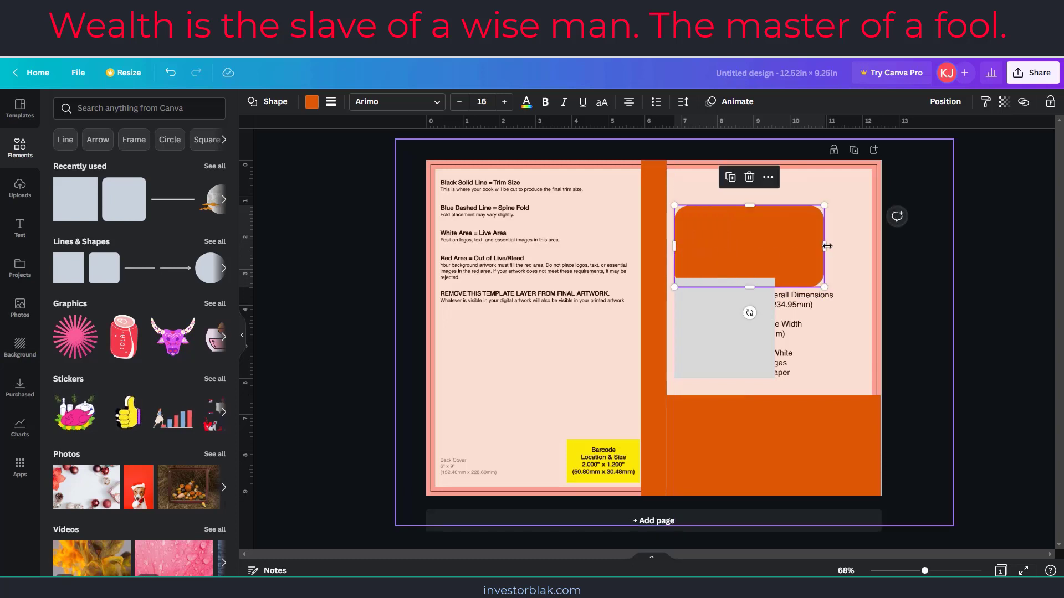
left_click_drag(827, 245, 865, 239)
left_click_drag(786, 240, 786, 239)
Step: Move the light gray square onto the back cover and reposition the orange rounded rectangle higher on the front cover
left_click_drag(687, 316, 616, 317)
left_click(760, 254)
mouse_move(776, 252)
left_mouse_down()
mouse_move(761, 252)
mouse_move(765, 243)
left_mouse_up()
left_click_drag(638, 324, 550, 318)
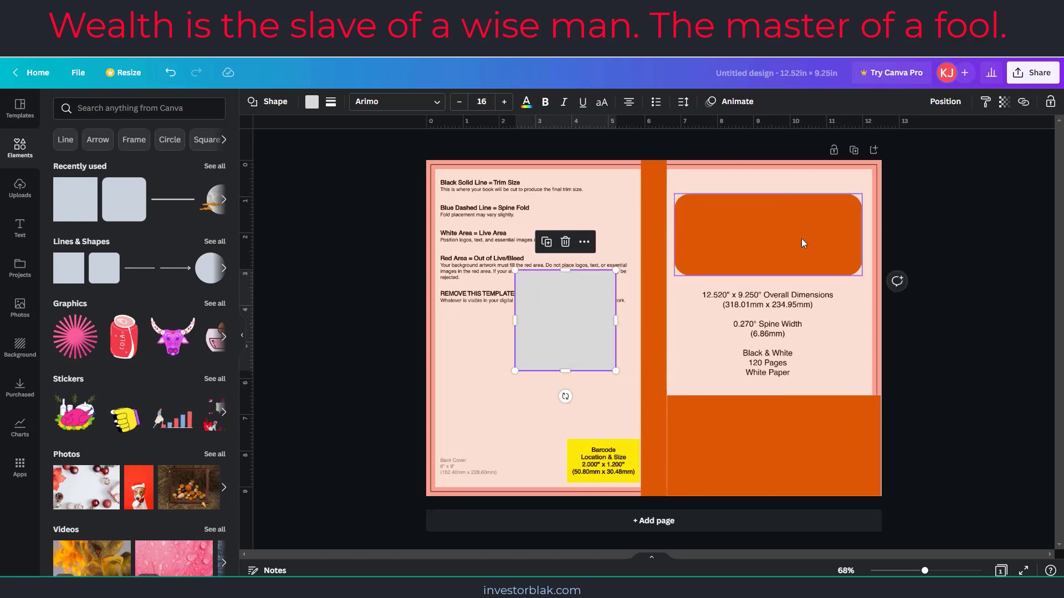
left_click_drag(796, 234, 797, 232)
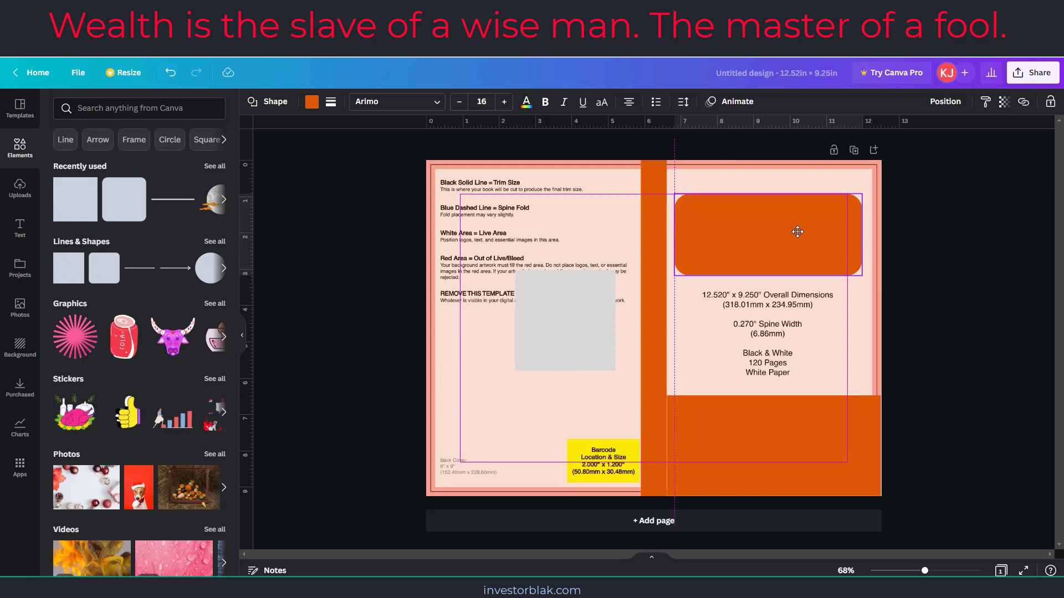
left_click_drag(797, 231, 797, 231)
Step: Center the rounded rectangle on the front cover's live area using the narrowed bottom rectangle as a guide, and delete that guide
left_click(711, 342)
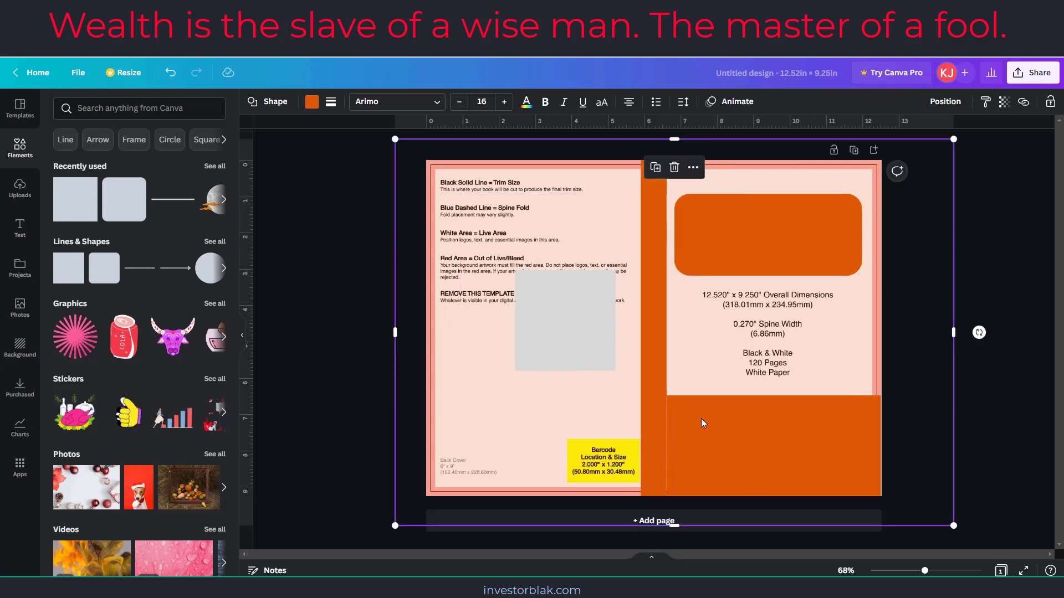
left_click(812, 438)
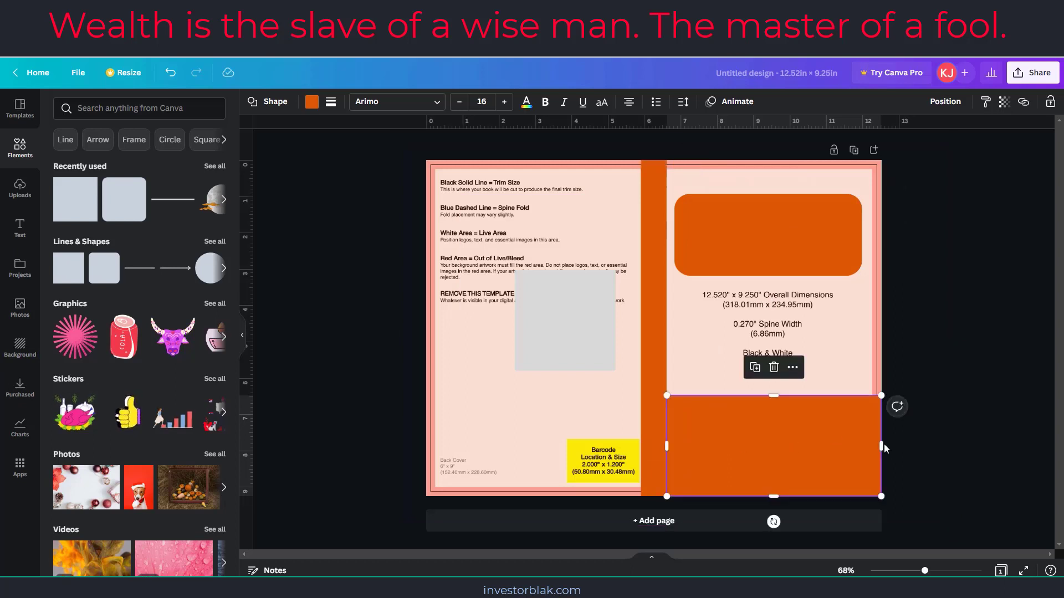
left_click_drag(882, 445, 872, 446)
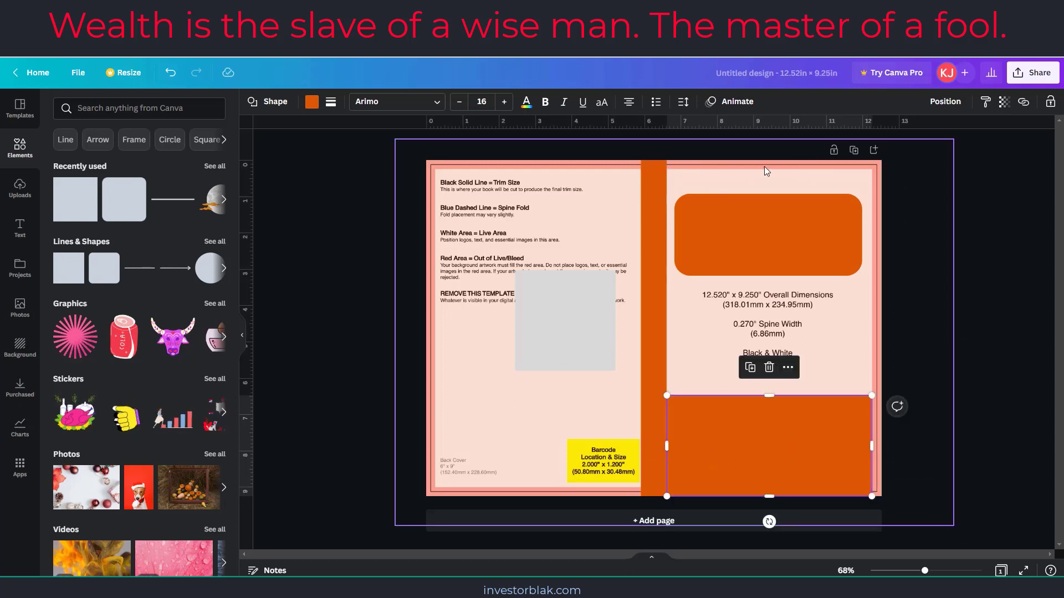
mouse_move(761, 231)
left_mouse_down()
mouse_move(749, 233)
mouse_move(764, 234)
left_mouse_up()
left_click(703, 320)
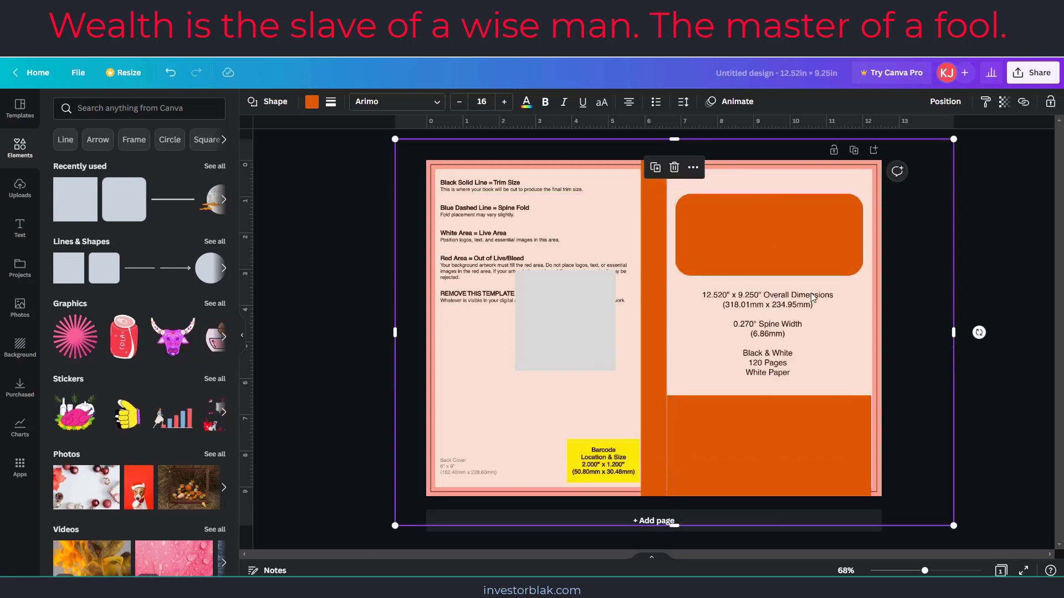
left_click(747, 450)
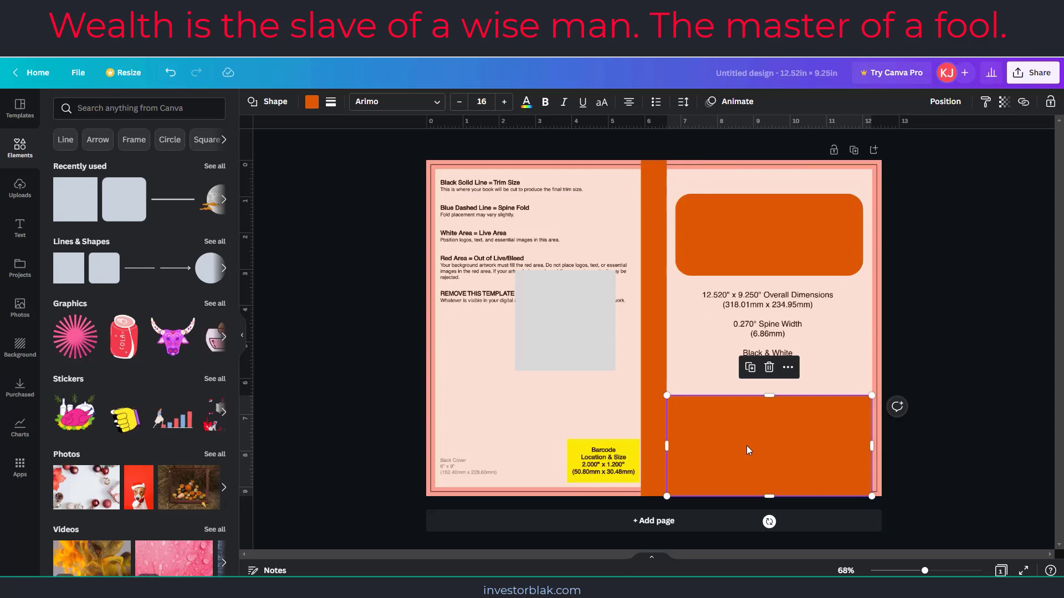
key("Delete")
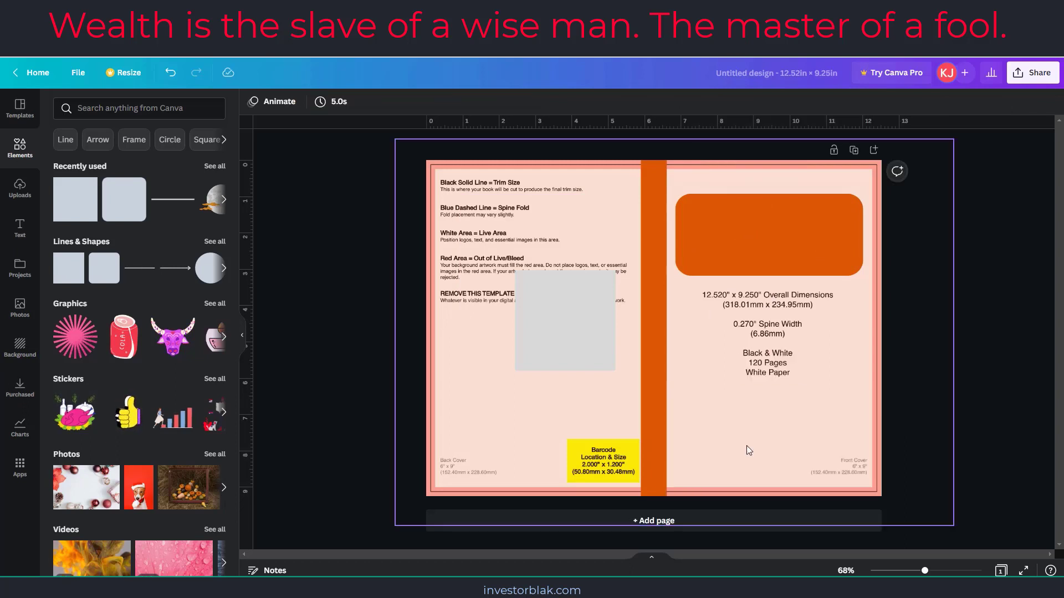
Step: Try to fit the light gray square inside the orange rounded rectangle, and delete the gray square
left_click(538, 328)
left_click_drag(612, 314, 713, 272)
left_click_drag(738, 307, 740, 246)
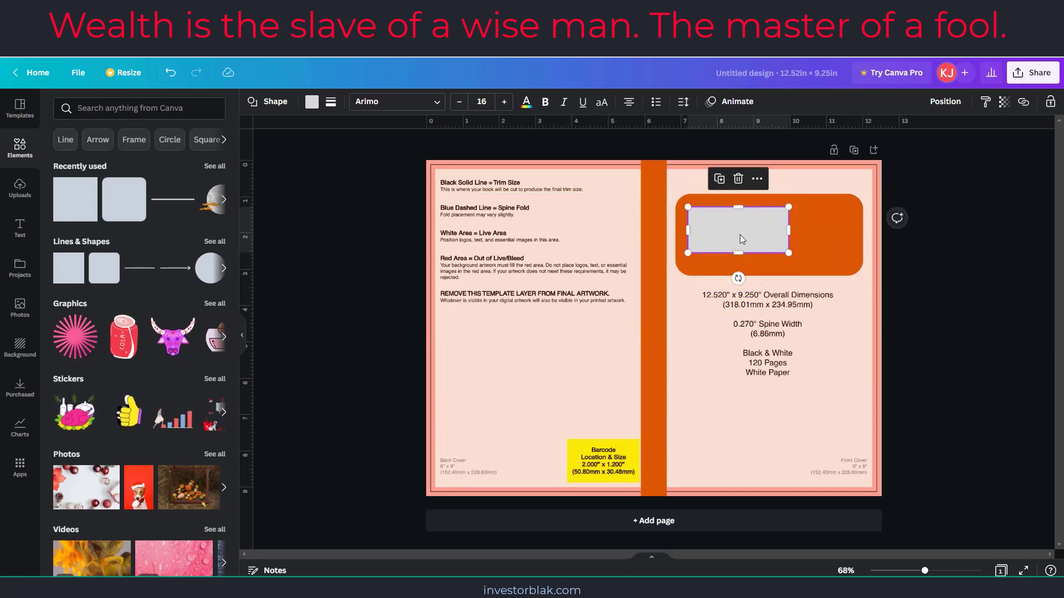
key("Delete")
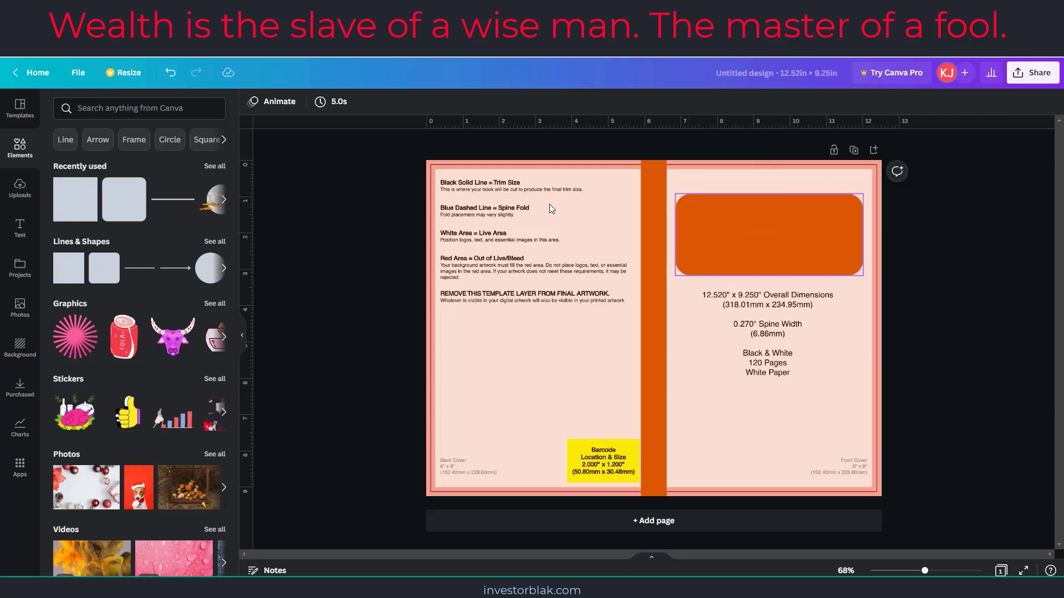
Step: Add a new rounded square from the recently used elements and fill it with light gray
left_click(122, 205)
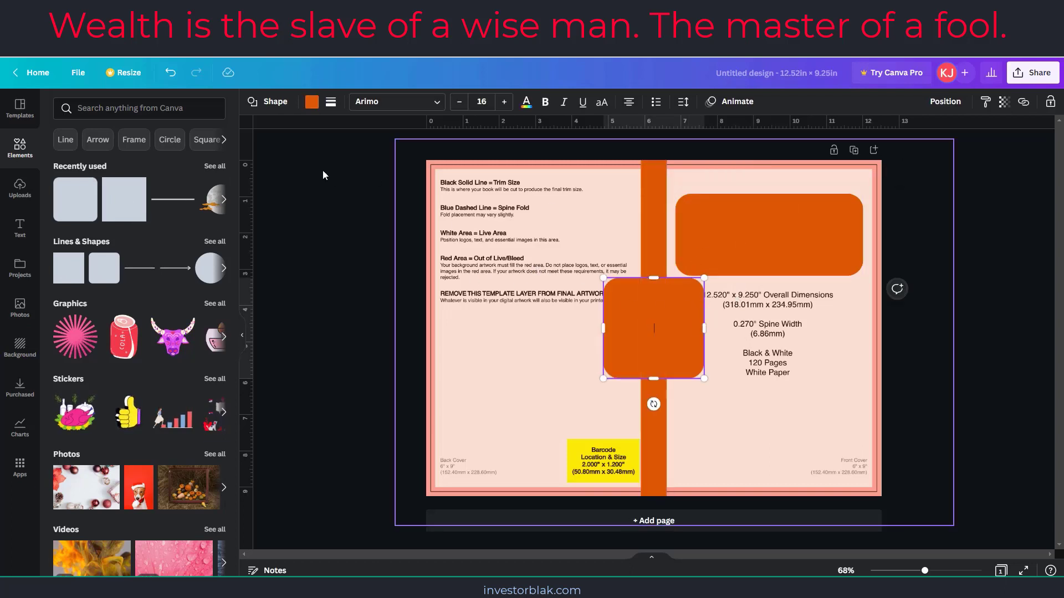
left_click(312, 101)
left_click(156, 348)
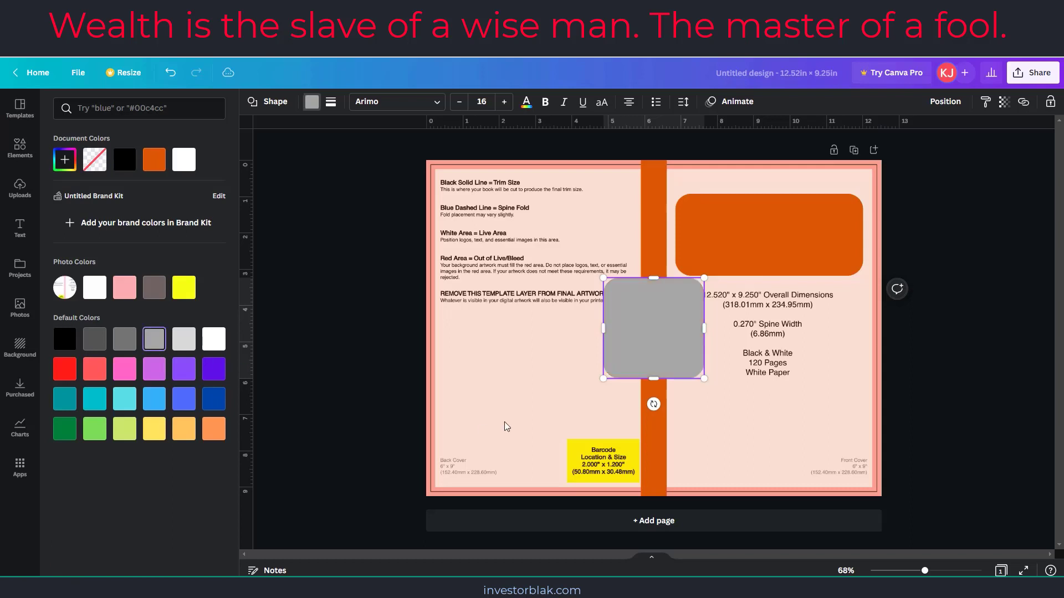
left_click(184, 341)
Step: Move the light gray rounded square inside the orange rounded rectangle and stretch it to about 4.8 x 1.8 in
left_click_drag(647, 375, 741, 266)
left_click_drag(782, 237, 858, 218)
left_click_drag(770, 203, 772, 199)
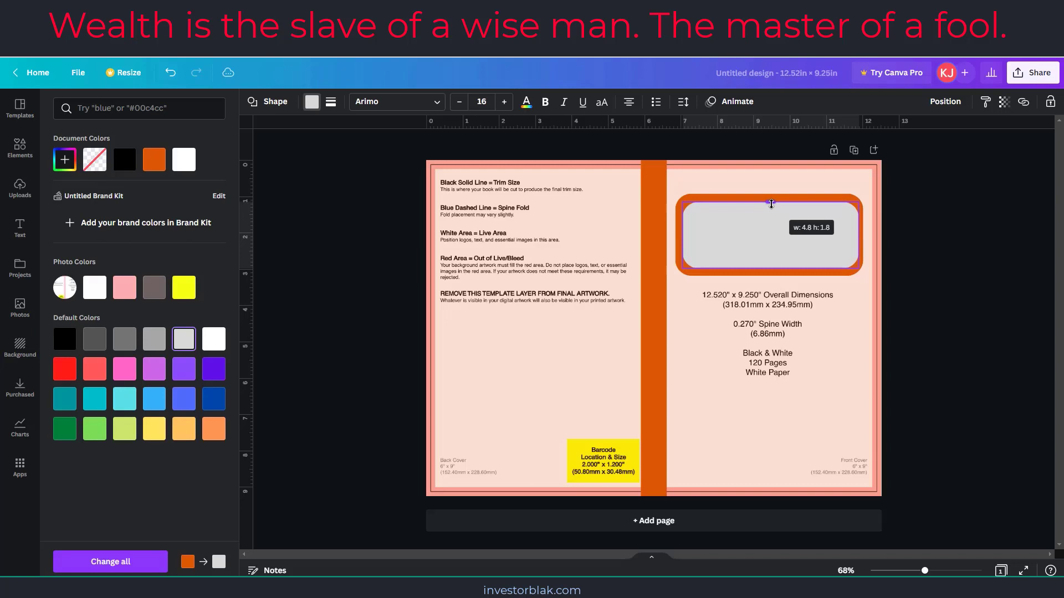
left_click_drag(771, 203, 771, 204)
Step: Enlarge the light gray rounded rectangle to about 5 x 2.1 in, leaving a thin, even orange border around it
left_click(947, 571)
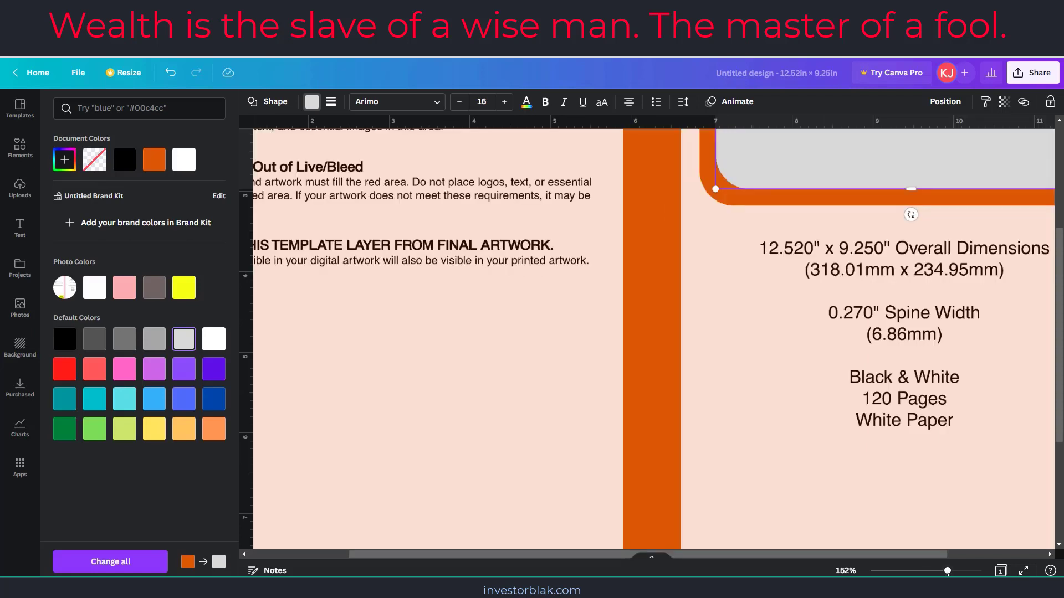
left_click_drag(827, 558, 920, 559)
left_click_drag(1061, 384, 882, 291)
left_click_drag(791, 228, 790, 217)
left_click_drag(588, 296, 578, 297)
left_click_drag(781, 378, 783, 380)
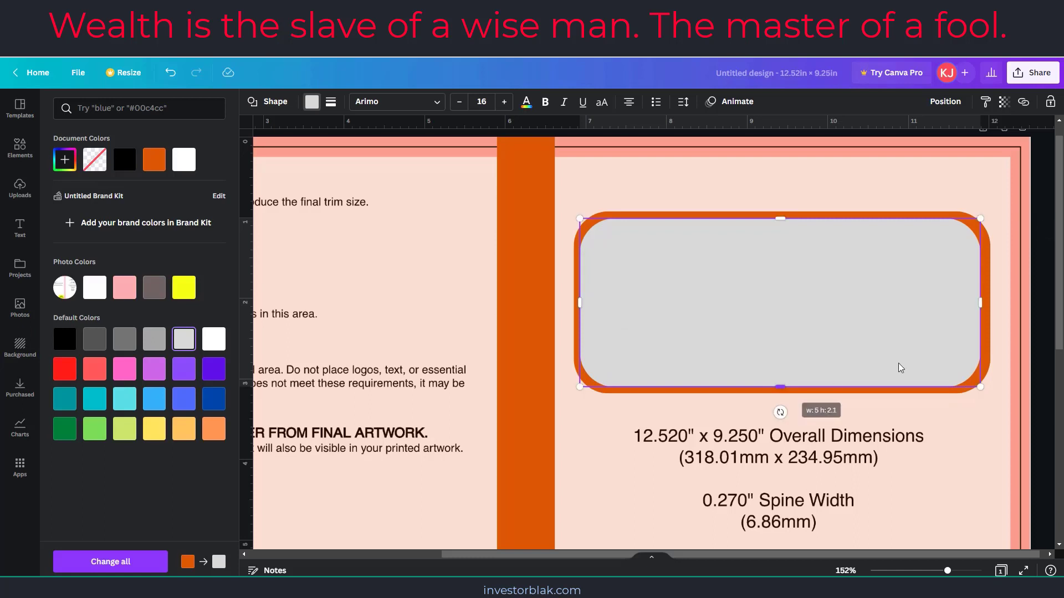
left_click_drag(978, 302, 981, 300)
left_click(780, 186)
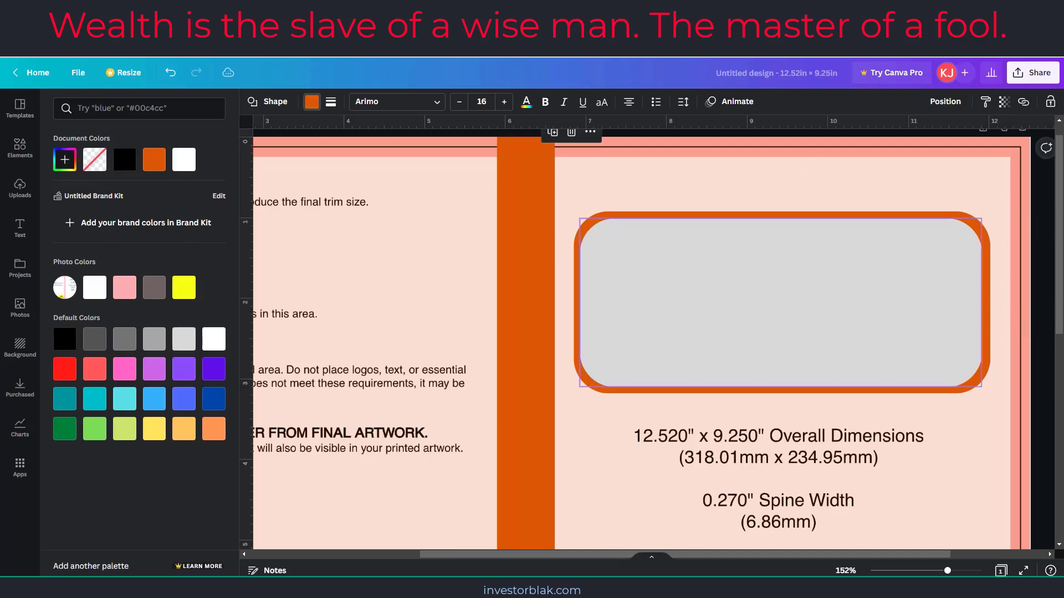
left_click_drag(947, 571, 915, 570)
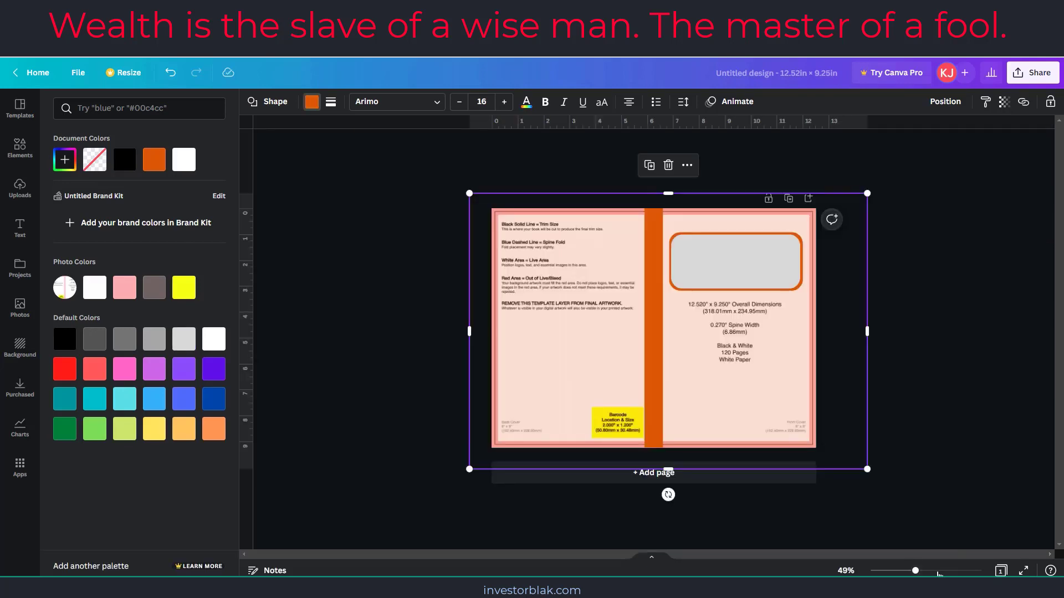
Step: Add a straight black line from the recently used elements and place it across the upper part of the gray title box
left_click(938, 571)
left_click(924, 572)
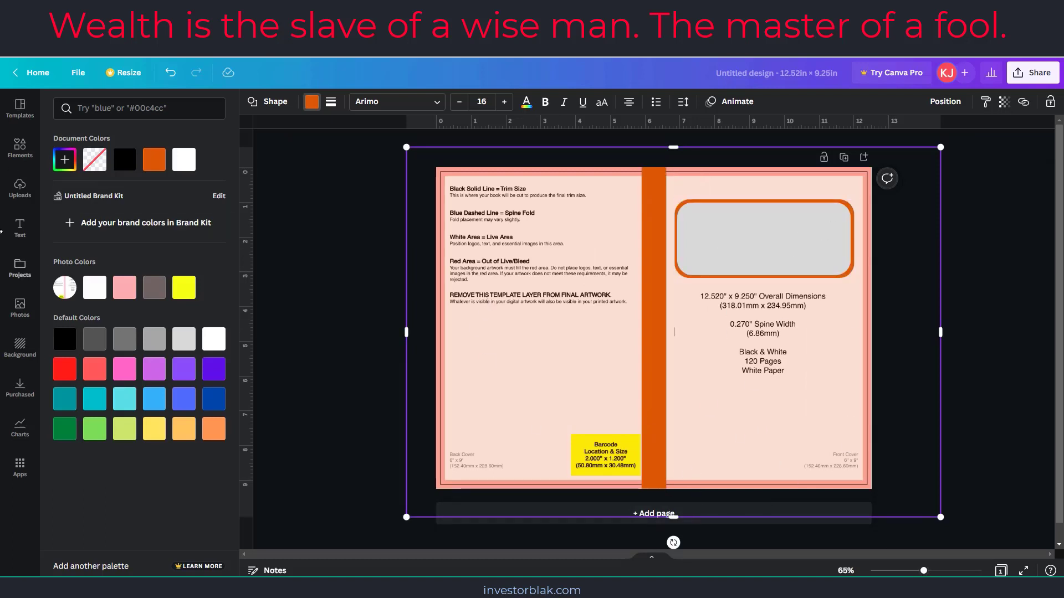
left_click(20, 147)
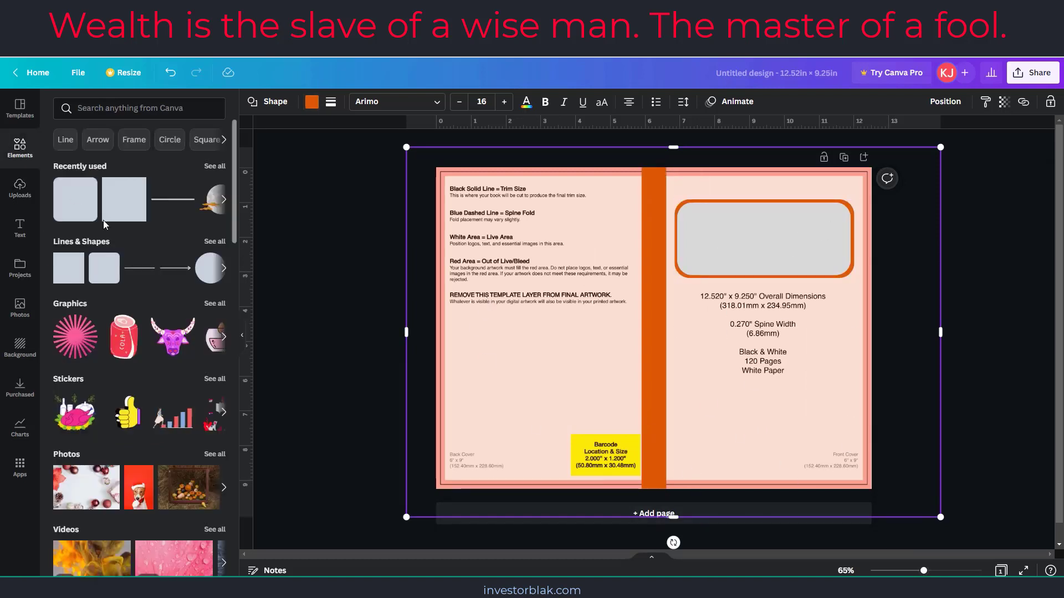
left_click(173, 201)
left_click_drag(665, 359, 773, 261)
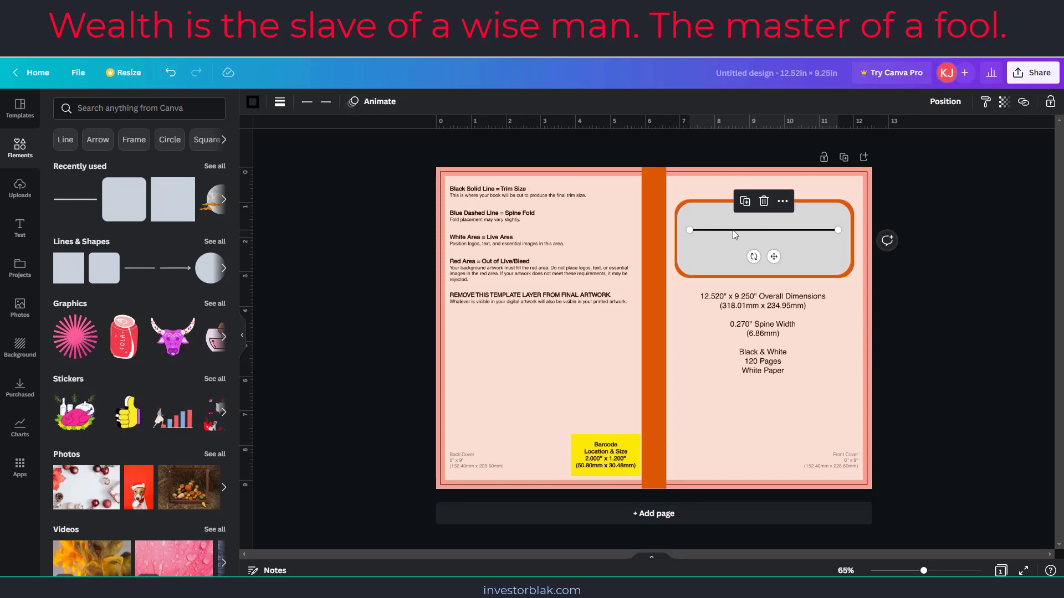
left_click(281, 104)
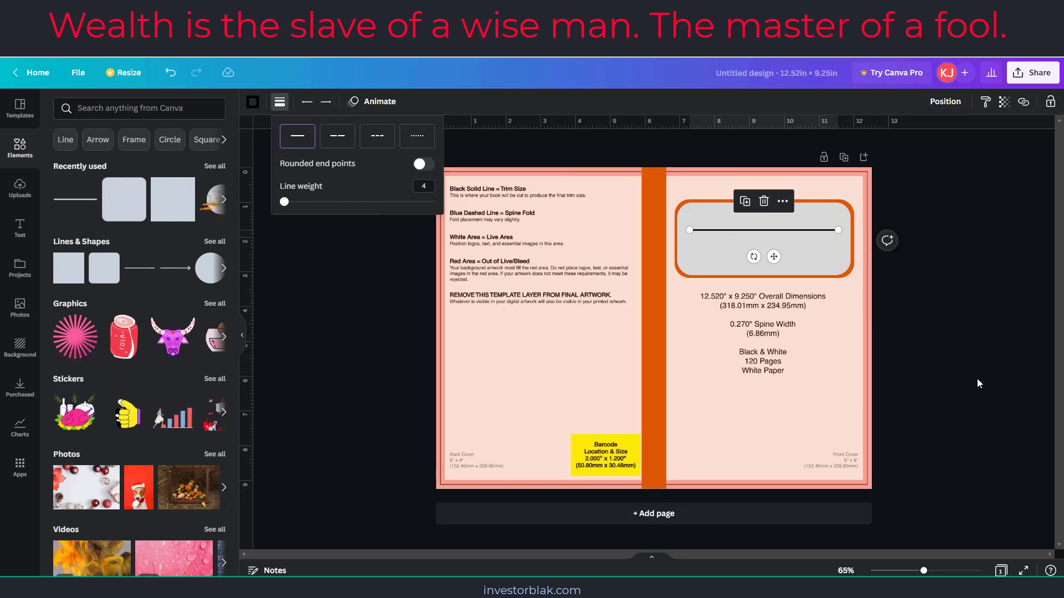
left_click(696, 334)
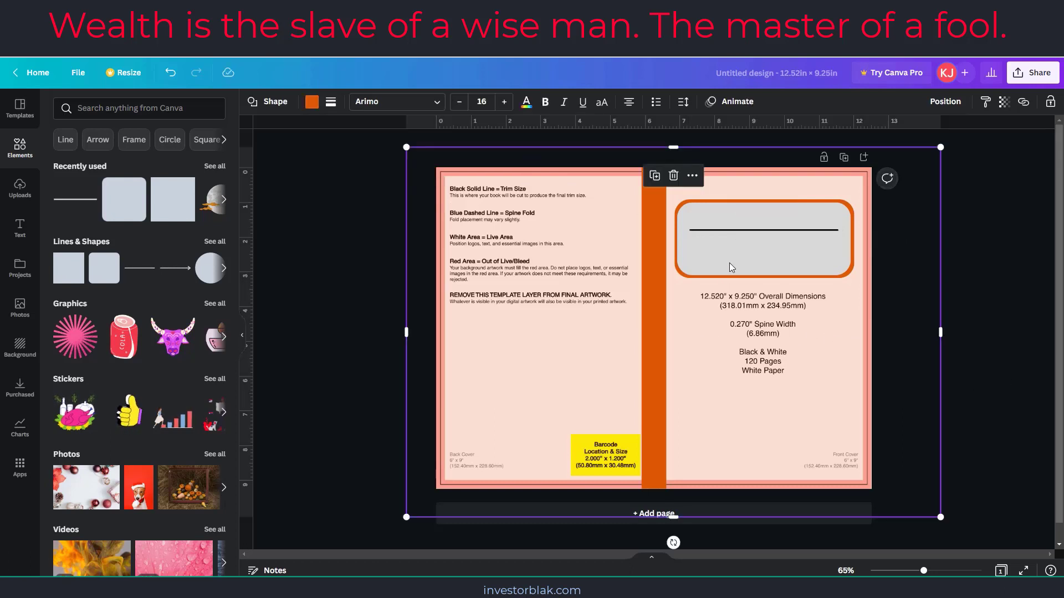
Step: Duplicate the black line and place the copy directly below it in the gray title box
left_click(738, 230)
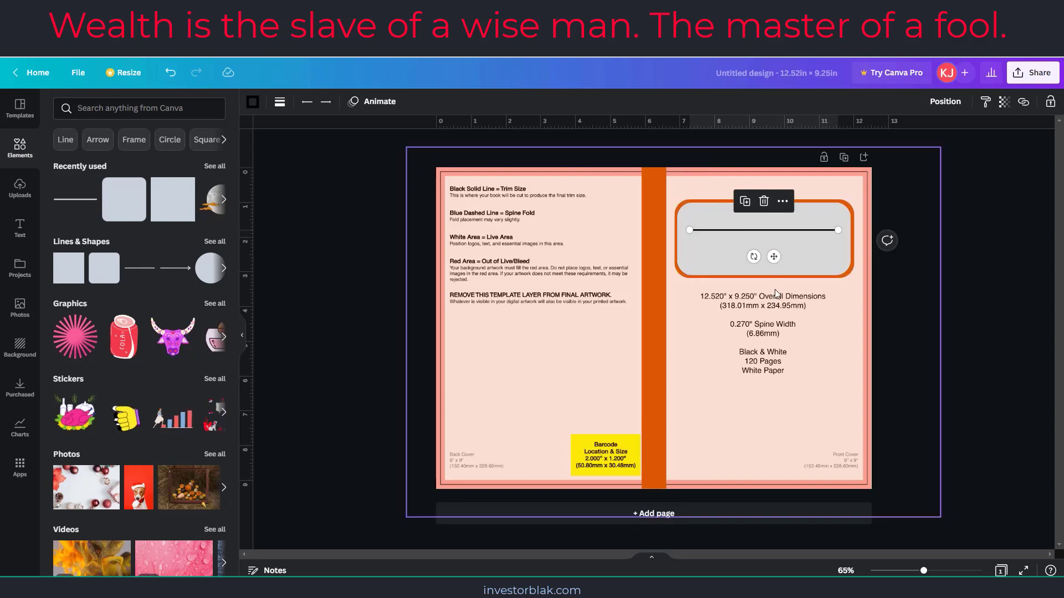
left_click_drag(773, 256, 770, 285)
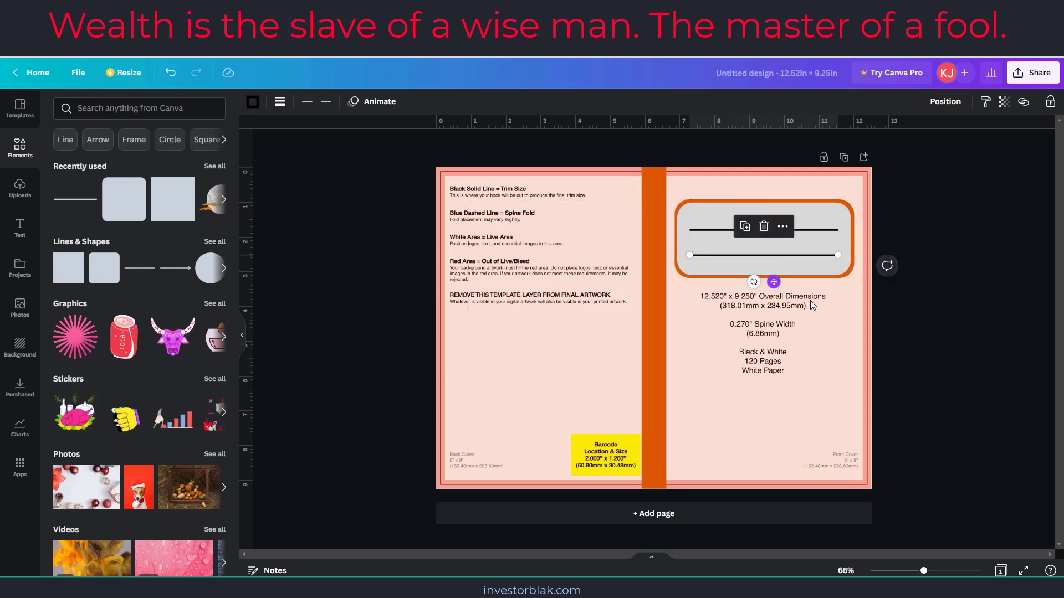
left_click(834, 319)
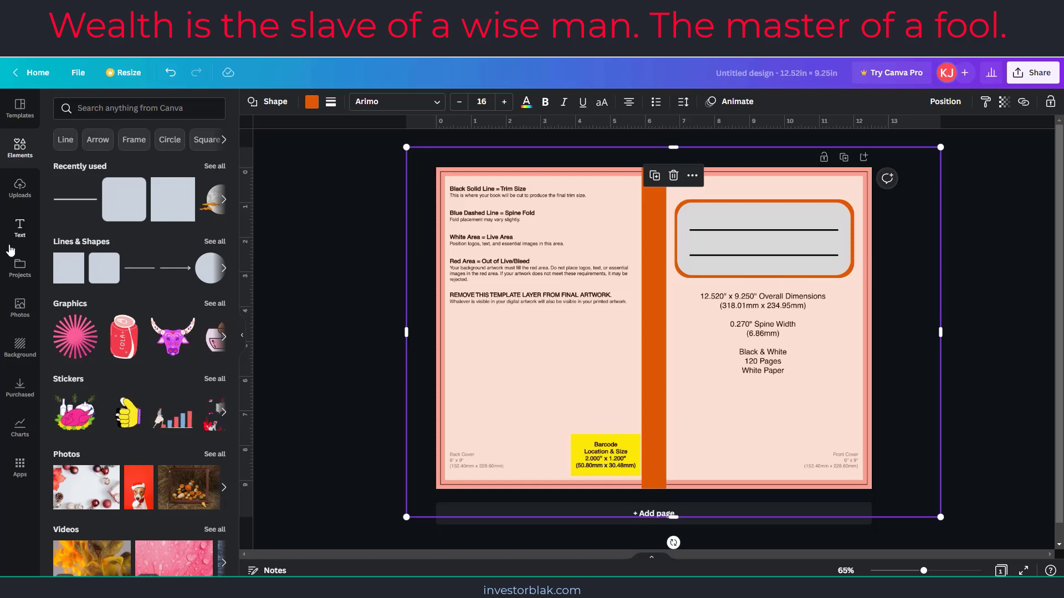
Step: Add a bold heading that reads "Halloween Journal", using the suggested spelling correction for the first word
left_click(20, 227)
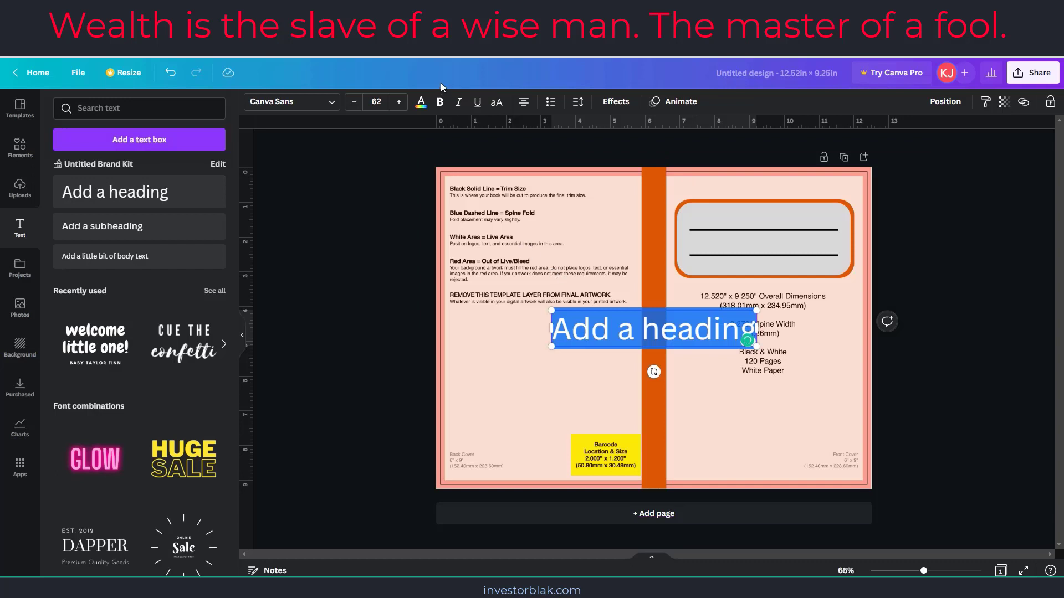
left_click(443, 108)
double_click(646, 332)
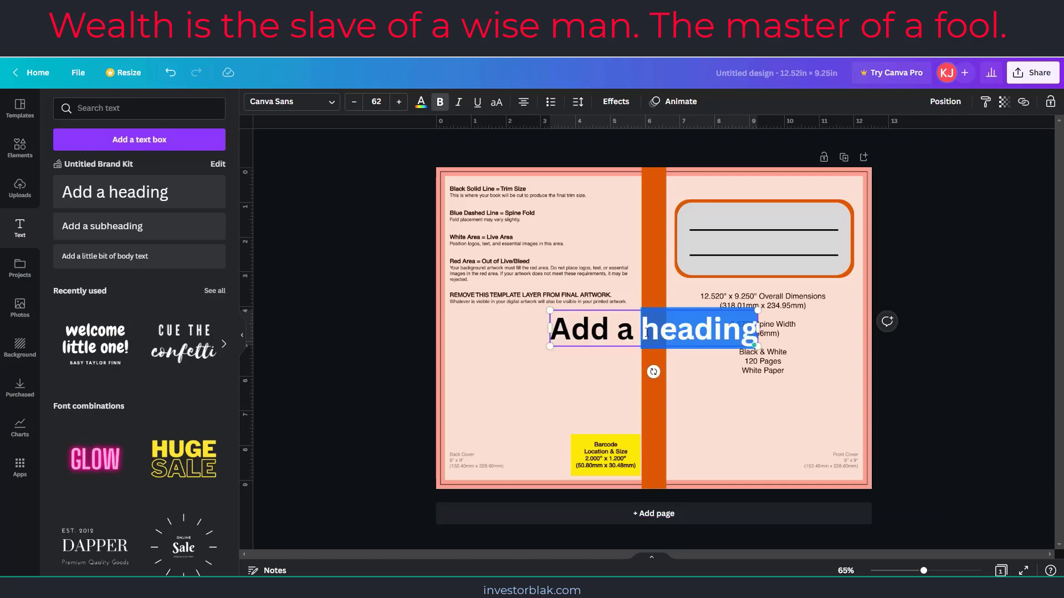
triple_click(653, 328)
type("hal")
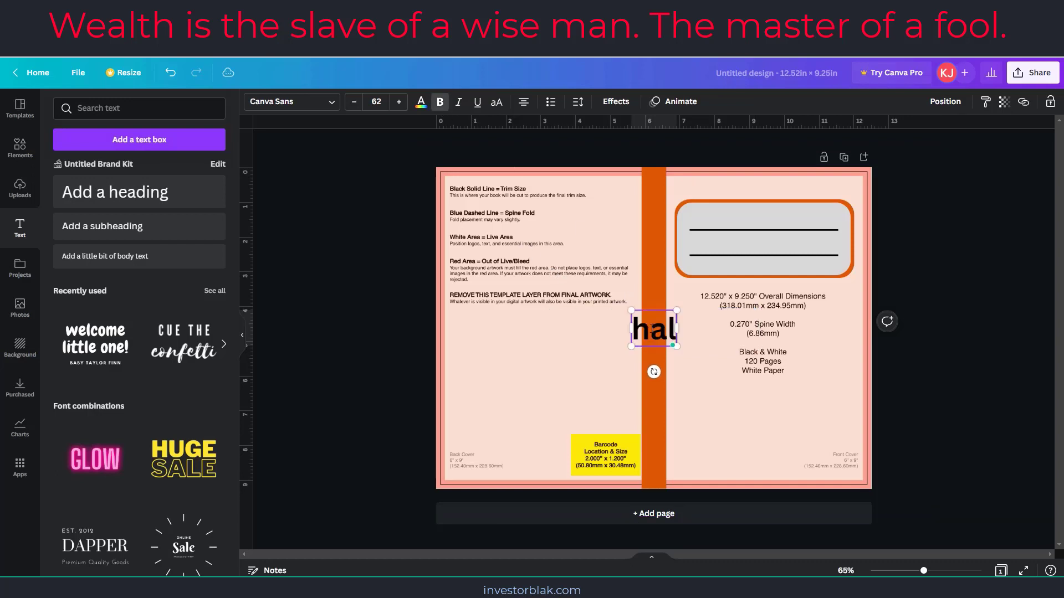
type("oween Journal")
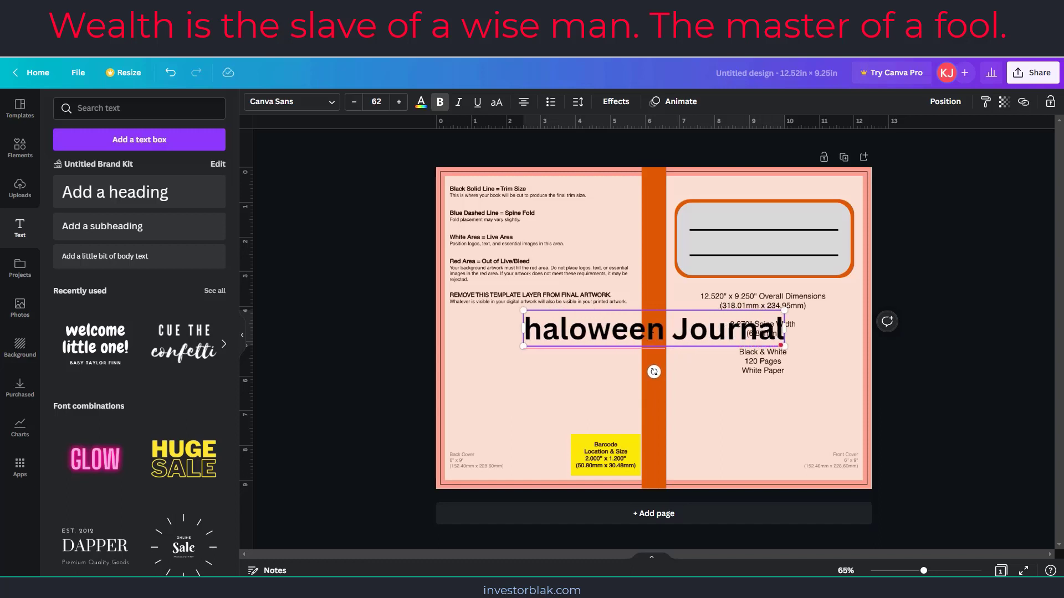
left_click(543, 332)
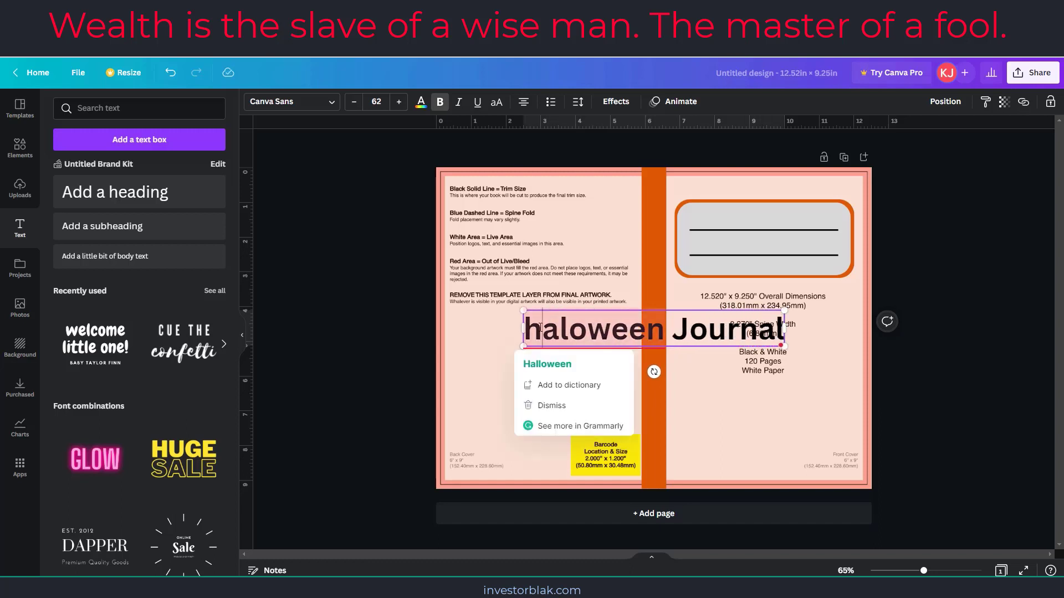
left_click(575, 369)
Step: Shrink the Halloween Journal heading to size 35.4 and place it above the upper line in the title box
left_click_drag(791, 310, 674, 327)
left_click_drag(616, 363, 775, 251)
left_click(809, 345)
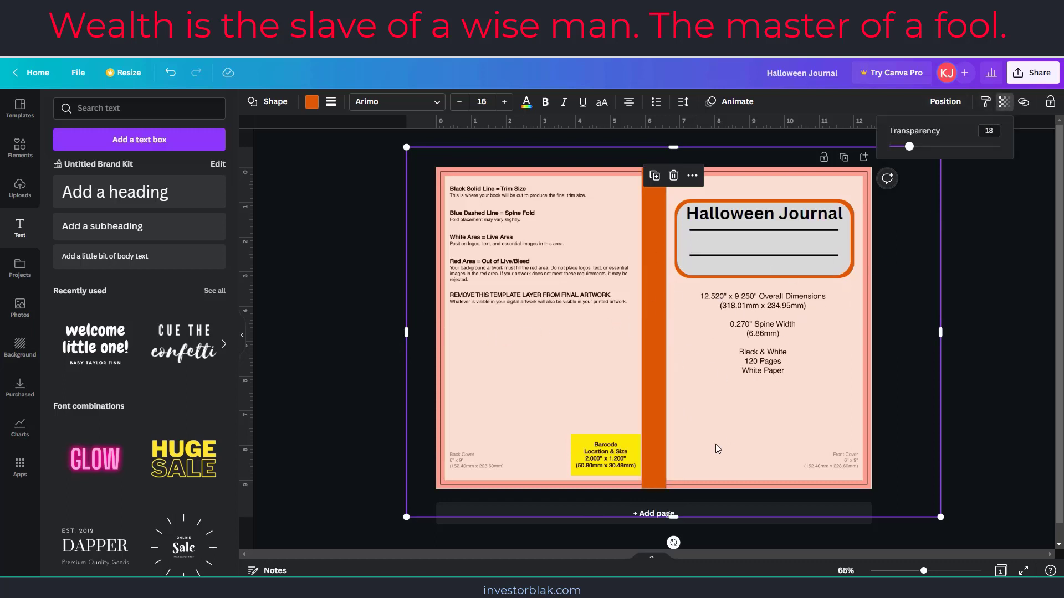
left_click(901, 387)
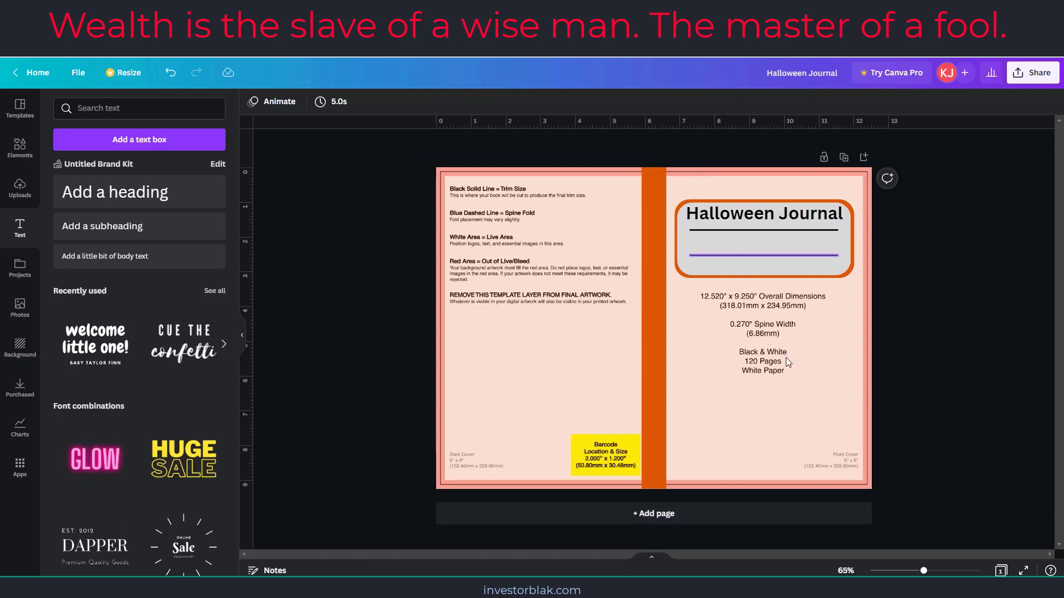
Step: Fill the large background shape with the default violet #5E17EB and set its transparency to 100
left_click(753, 439)
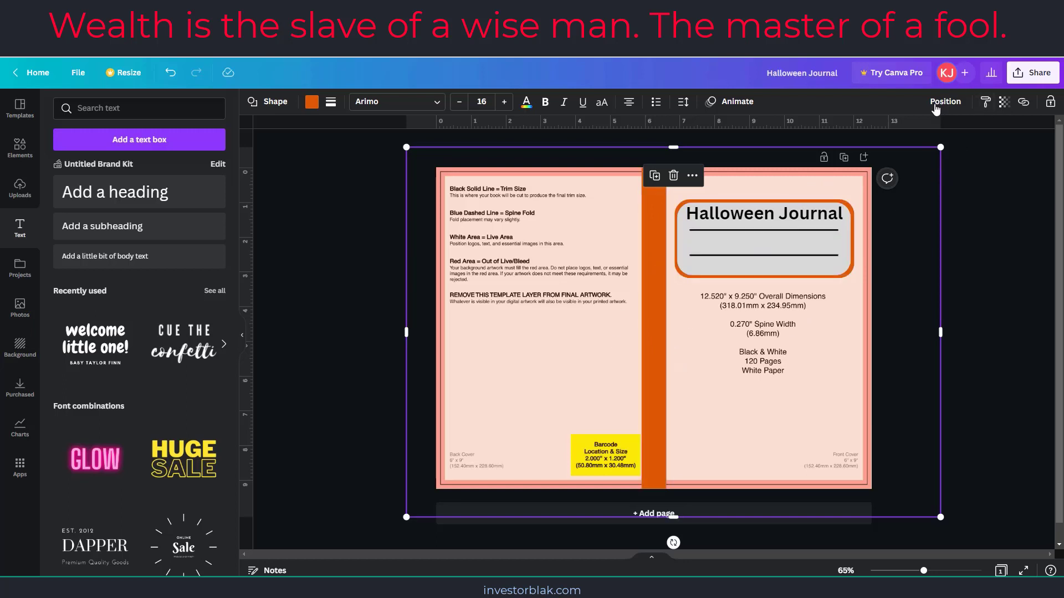
left_click(312, 103)
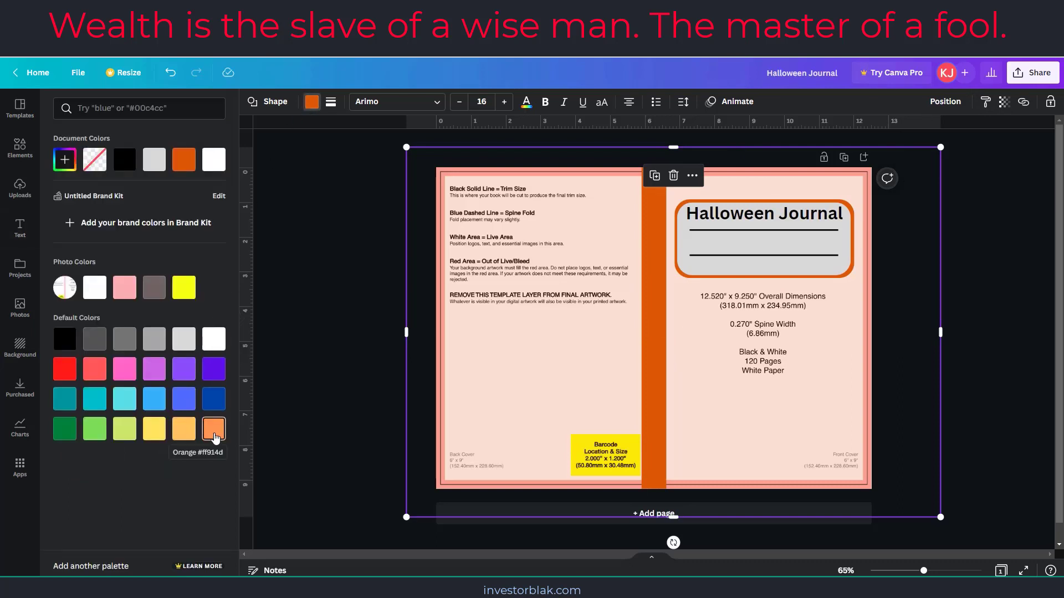
left_click(215, 370)
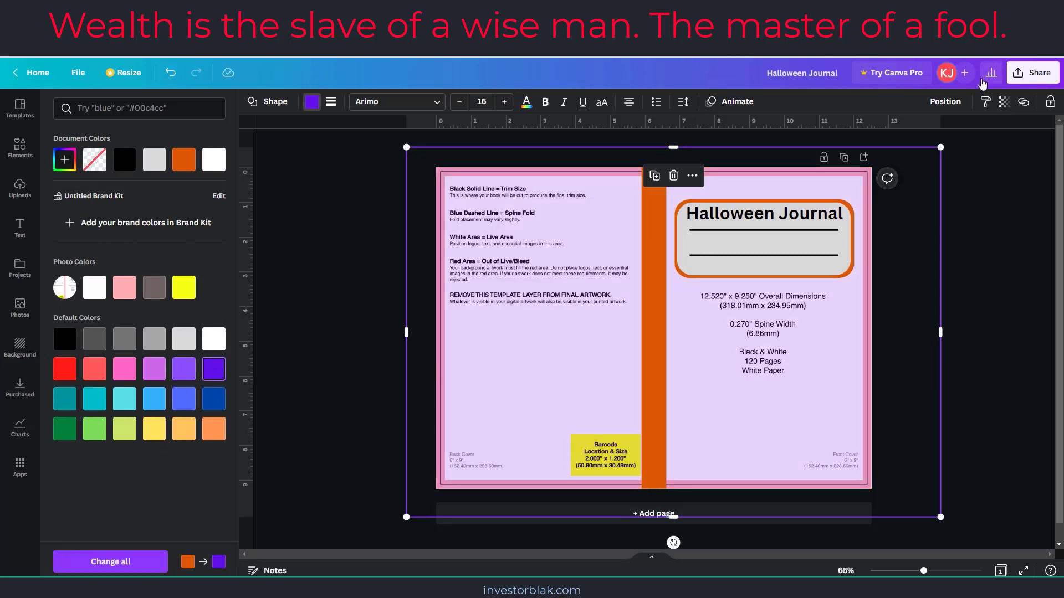
left_click(1004, 103)
left_click_drag(911, 150, 1000, 150)
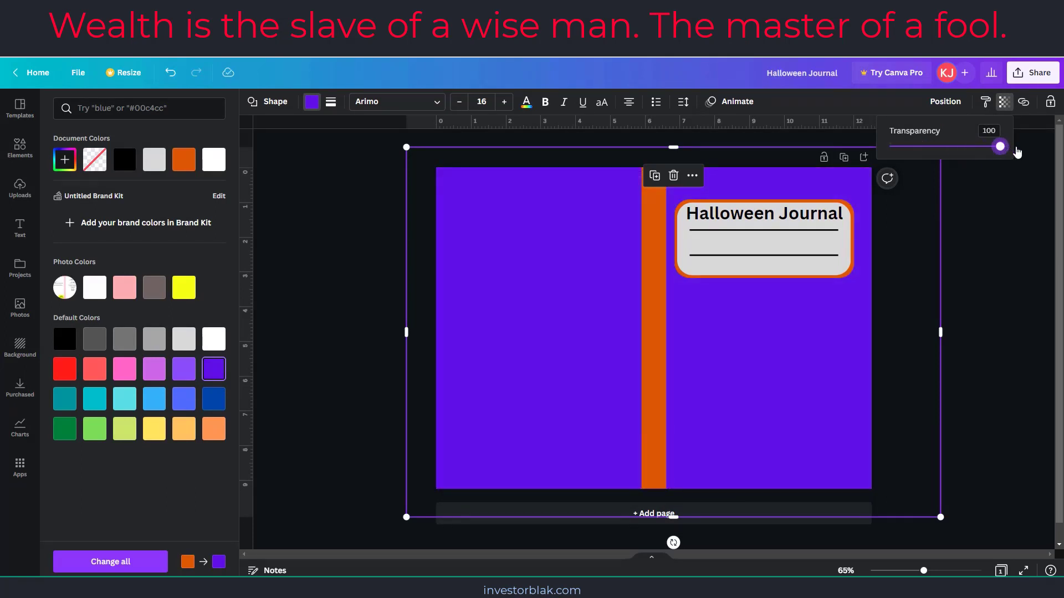
Step: Change the background shape's fill to a custom dark, muted purple
left_click(316, 107)
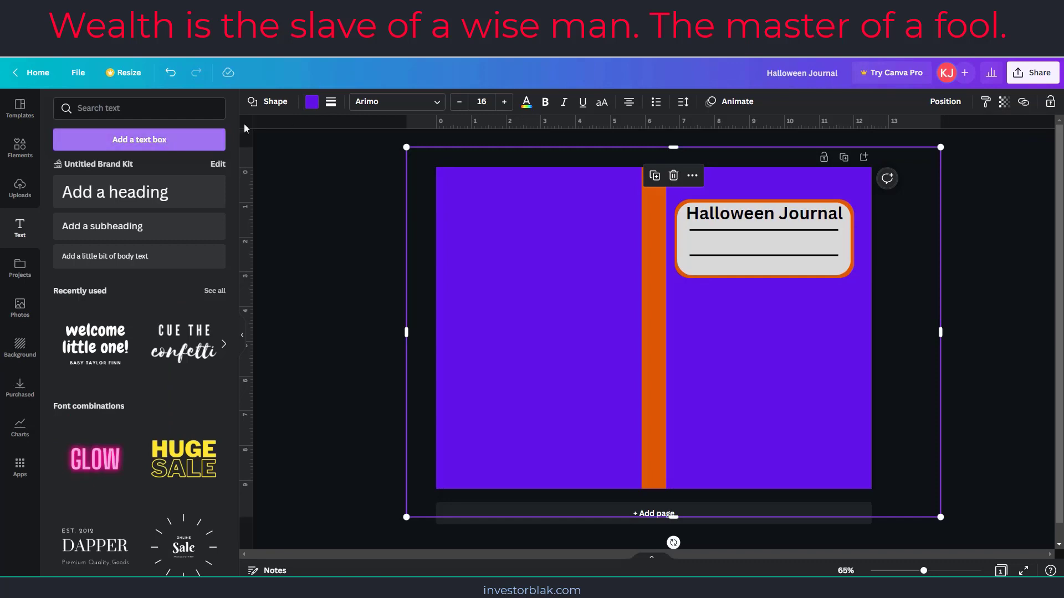
left_click(310, 103)
left_click(64, 160)
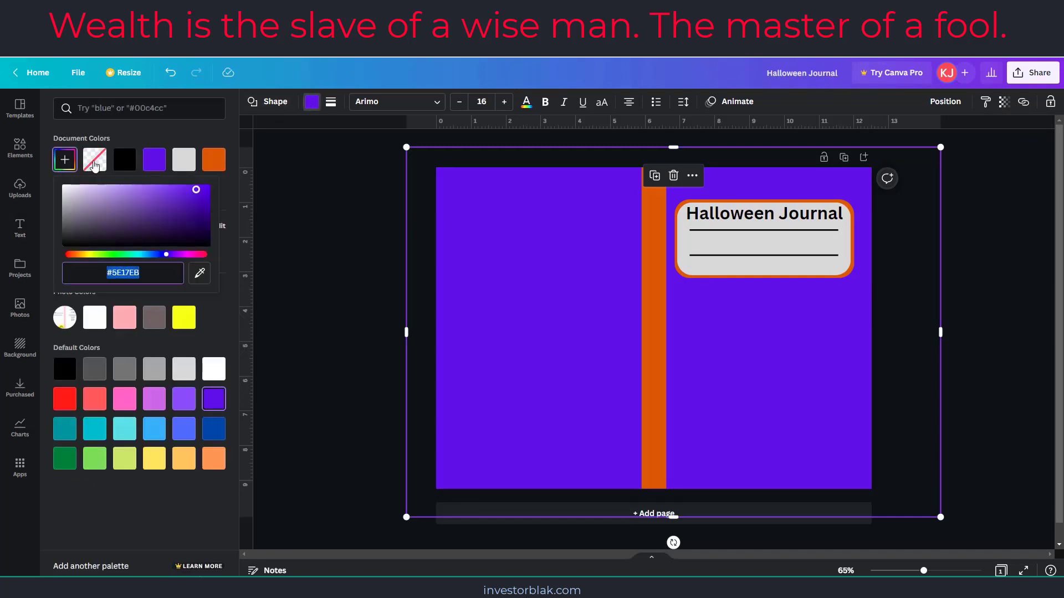
left_click_drag(196, 192, 131, 219)
left_click(424, 370)
Step: Search the elements for "Halloween" and add the white corner spider web at a reduced size
left_click(20, 148)
left_click(122, 108)
type("Halloween")
key("Return")
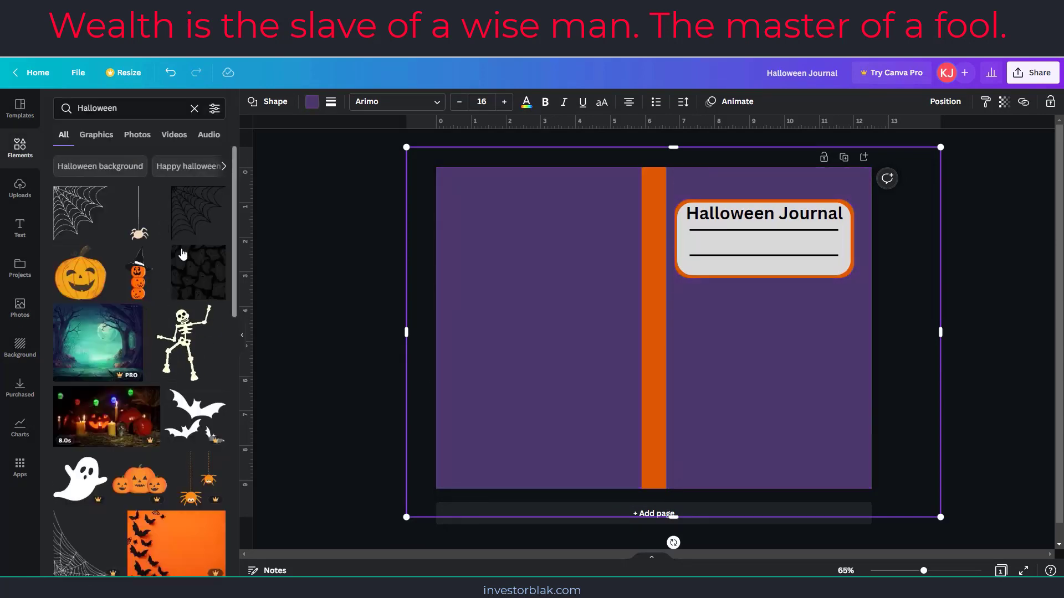
left_click(83, 215)
left_click_drag(782, 200, 624, 359)
Step: Place white spider webs in the back cover's upper outer corner and, flipped both ways, in the front cover's lower outer corner
left_click_drag(542, 399, 837, 445)
left_click(485, 216)
key("ctrl+c")
key("ctrl+v")
left_click(344, 102)
left_click(377, 130)
left_click(376, 152)
Step: Lower the background's transparency value to reveal the template, and shift both white spider webs inward from the red bleed area
left_click(696, 417)
left_click(1004, 101)
left_click_drag(995, 147, 914, 147)
left_click_drag(469, 202, 477, 212)
left_click_drag(835, 450, 826, 440)
left_click(726, 410)
Step: Add the smiling pumpkin graphic, shrink it, place it on the back cover and paste nine copies
left_click(83, 357)
left_click_drag(714, 268, 621, 363)
left_click_drag(612, 385, 496, 321)
key("ctrl+c")
key("ctrl+v")
key("ctrl+v")
key("ctrl+v")
key("ctrl+v")
key("ctrl+v")
key("ctrl+v")
key("ctrl+v")
key("ctrl+v")
key("ctrl+v")
Step: Scatter the pasted pumpkins across the middle and lower part of the back cover
left_click_drag(531, 358, 577, 302)
left_click_drag(526, 354, 477, 399)
left_click_drag(522, 349, 592, 365)
left_click_drag(519, 346, 533, 396)
left_click_drag(590, 371, 603, 412)
left_click_drag(476, 398, 468, 409)
left_click_drag(495, 362, 502, 374)
left_click_drag(531, 394, 539, 412)
left_click_drag(576, 300, 589, 295)
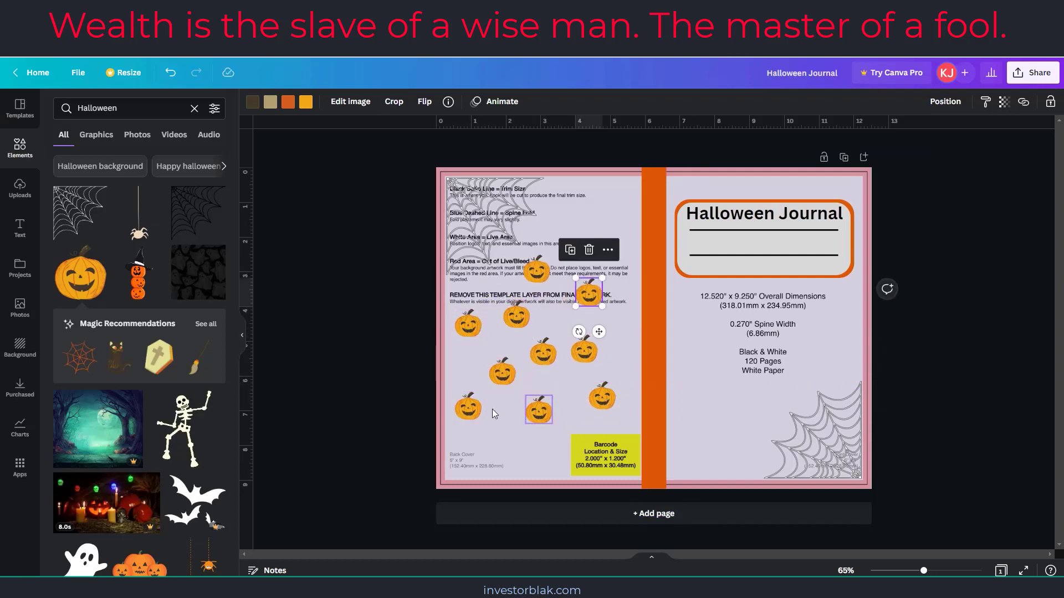
Step: Add the recommended orange spider web, size it to about 4.4 in wide across the spine, and move one pumpkin clear of it
left_click(80, 357)
left_click_drag(686, 334, 686, 345)
left_click_drag(718, 403, 674, 368)
left_click_drag(582, 353, 661, 370)
left_click_drag(584, 352, 549, 383)
left_click_drag(702, 356, 665, 362)
left_click_drag(556, 254, 581, 279)
left_click_drag(692, 354, 687, 343)
Step: Set the purple background shape's transparency back to 100
left_click(633, 430)
left_click(1004, 102)
left_click_drag(914, 147, 1055, 155)
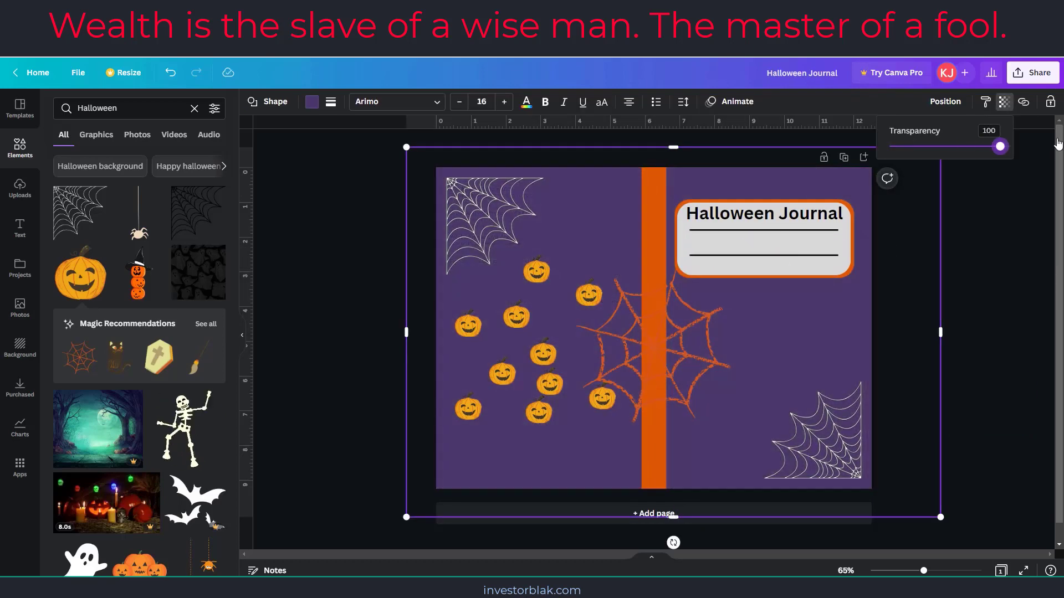
Step: Paste five more copies of the pumpkin and spread them into the gaps on the back cover
left_click(538, 412)
key("ctrl+c")
key("ctrl+v")
key("ctrl+v")
key("ctrl+v")
key("ctrl+v")
key("ctrl+v")
left_click_drag(569, 442, 588, 458)
left_click_drag(563, 436, 488, 449)
left_click_drag(556, 430, 488, 291)
left_click_drag(544, 419, 531, 449)
Step: Move the orange spider web onto the front cover and even out the spacing of the back cover's pumpkins
left_click_drag(682, 354, 767, 337)
left_click_drag(603, 398, 589, 408)
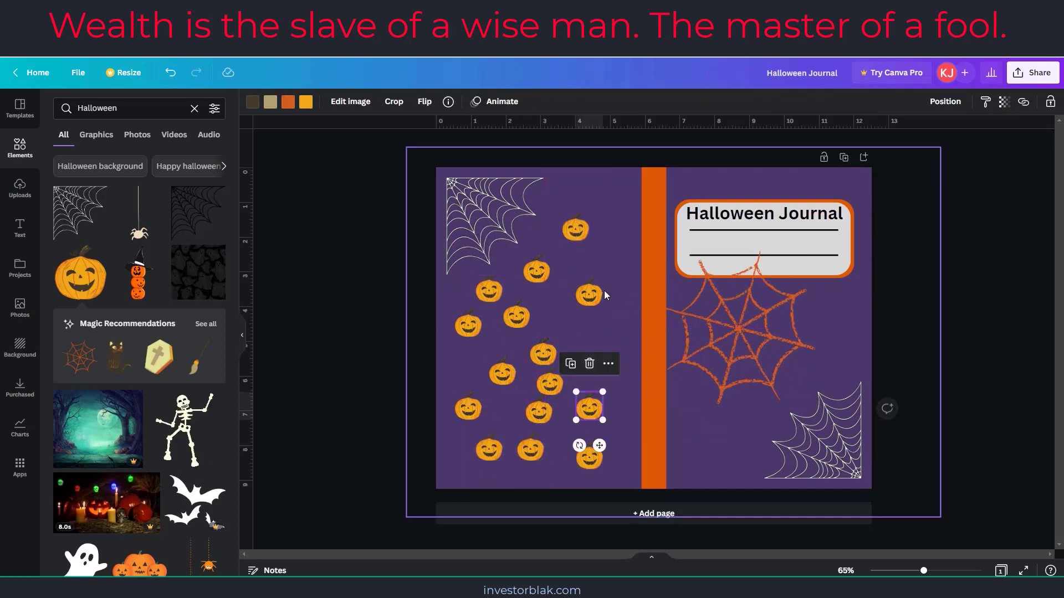
left_click_drag(576, 228, 595, 244)
left_click_drag(589, 295, 595, 317)
left_click_drag(543, 354, 561, 335)
left_click_drag(540, 415, 509, 414)
Step: Fade the scattered pumpkins on the back cover by lowering their transparency value
left_click(530, 450)
left_click(488, 450, "shift")
left_click(584, 433, "shift")
left_click(602, 373, "shift")
left_click(1023, 102)
left_click_drag(990, 146, 939, 146)
left_click(470, 416)
left_click(1004, 102)
left_click(615, 412)
Step: Move the orange spider web back across the spine, keeping the background's transparency at its maximum
left_click_drag(761, 361, 676, 361)
left_click(798, 310)
left_click(1003, 102)
mouse_move(999, 147)
left_mouse_down()
mouse_move(947, 147)
mouse_move(999, 146)
left_mouse_up()
Step: Add the stacked pumpkins with the witch hat near the front cover's lower outer corner, plus a ghost holding a pumpkin basket
left_click(137, 273)
left_click_drag(659, 335, 829, 393)
scroll(161, 310, "down", 9)
left_click(195, 270)
Step: Add the purple witch's cauldron, shrink it, and place it between the spine and the ghost on the front cover
scroll(148, 320, "down", 4)
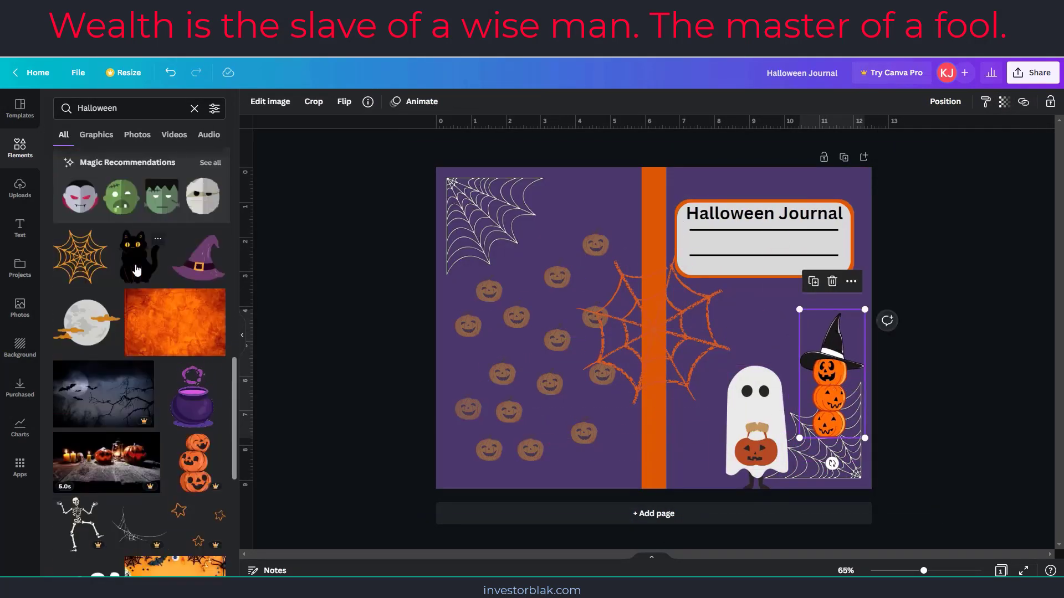
left_click(192, 337)
left_click_drag(738, 200, 630, 366)
left_click_drag(605, 437, 688, 461)
left_click(787, 304)
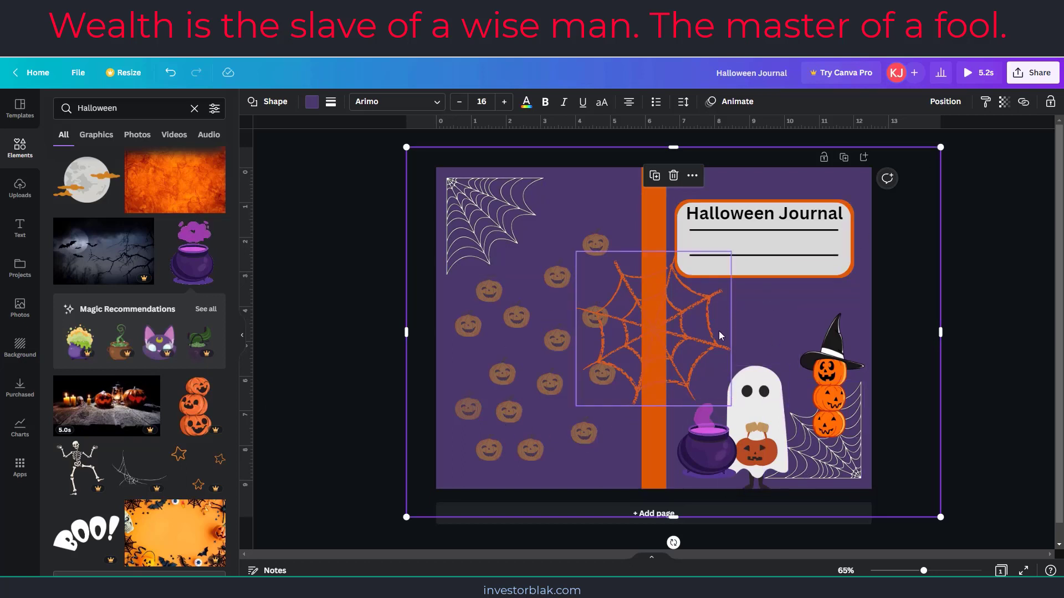
Step: Duplicate the Halloween Journal heading and place the copy between the two lines in the title box
left_click(738, 217)
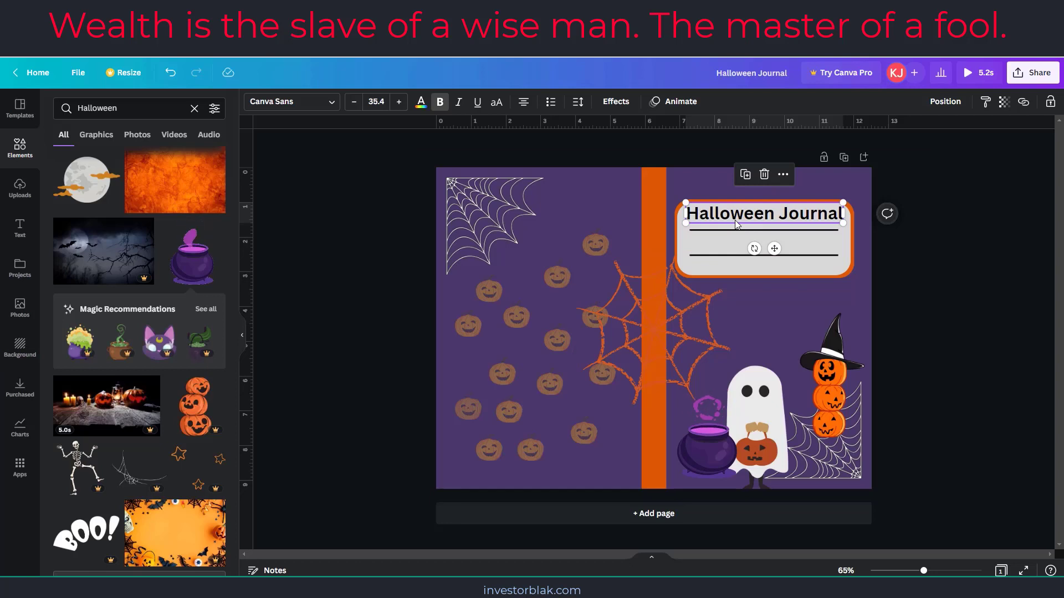
left_click_drag(736, 222, 743, 215)
left_click_drag(782, 255, 768, 282)
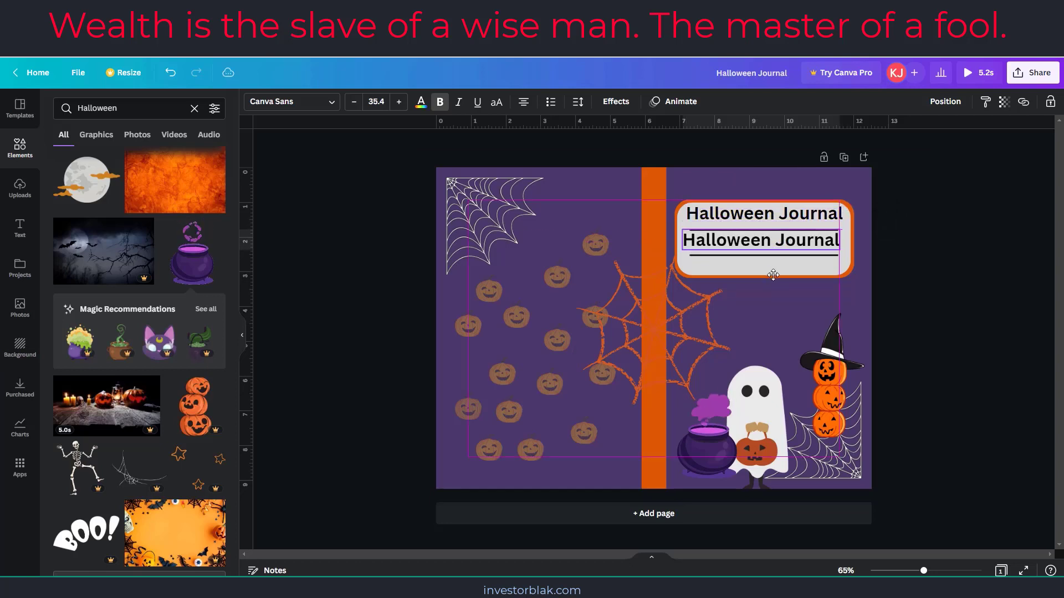
Step: Replace the copied heading's text with 6X9" and shrink it to font size 27.5
double_click(755, 248)
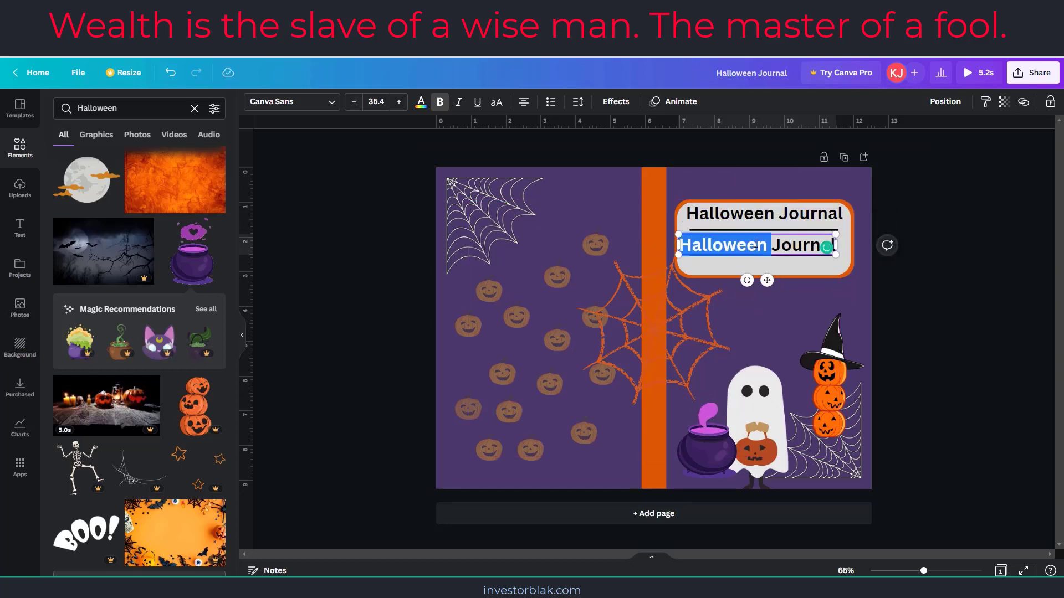
triple_click(756, 244)
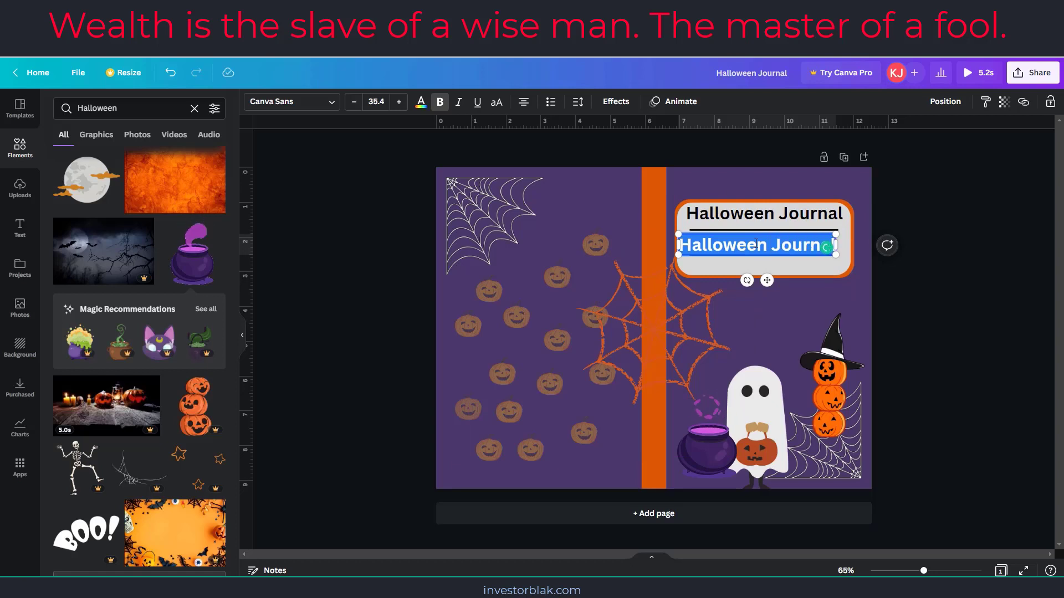
key("BackSpace")
type("6\"")
key("BackSpace")
type("X")
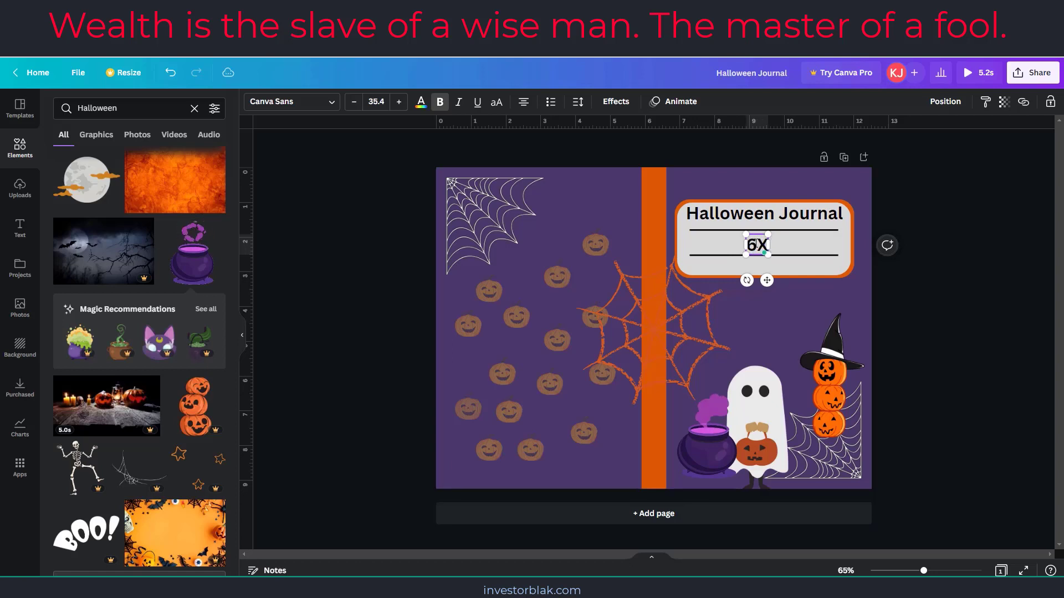
type("9")
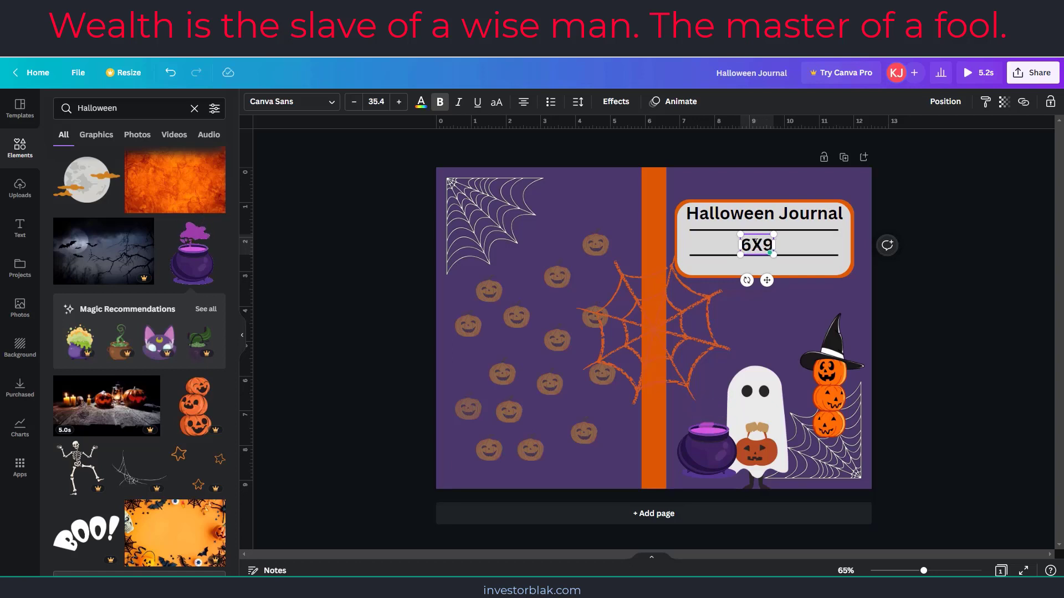
type("\"")
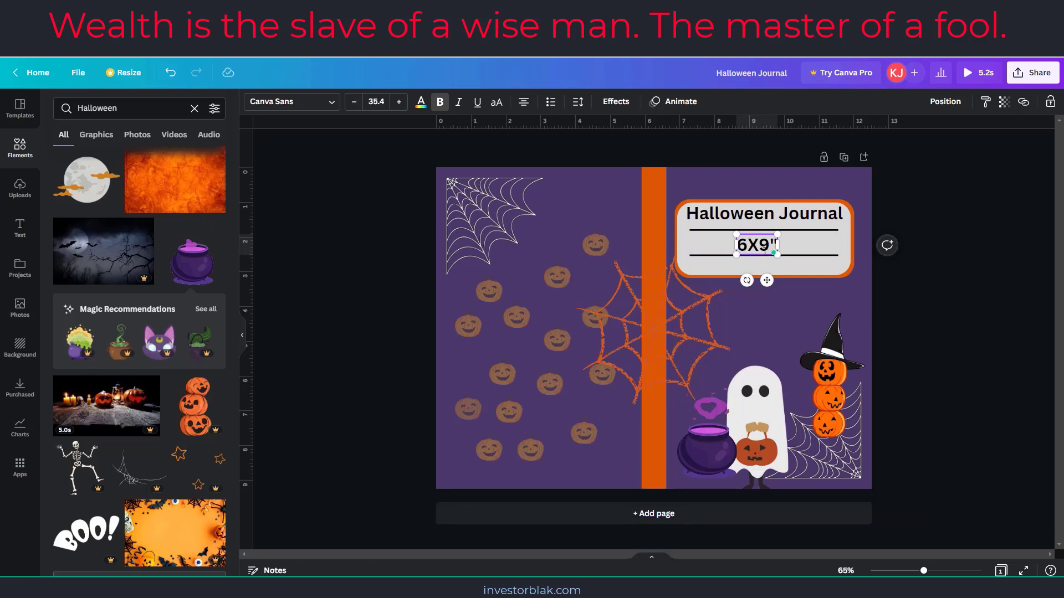
left_click_drag(777, 234, 768, 238)
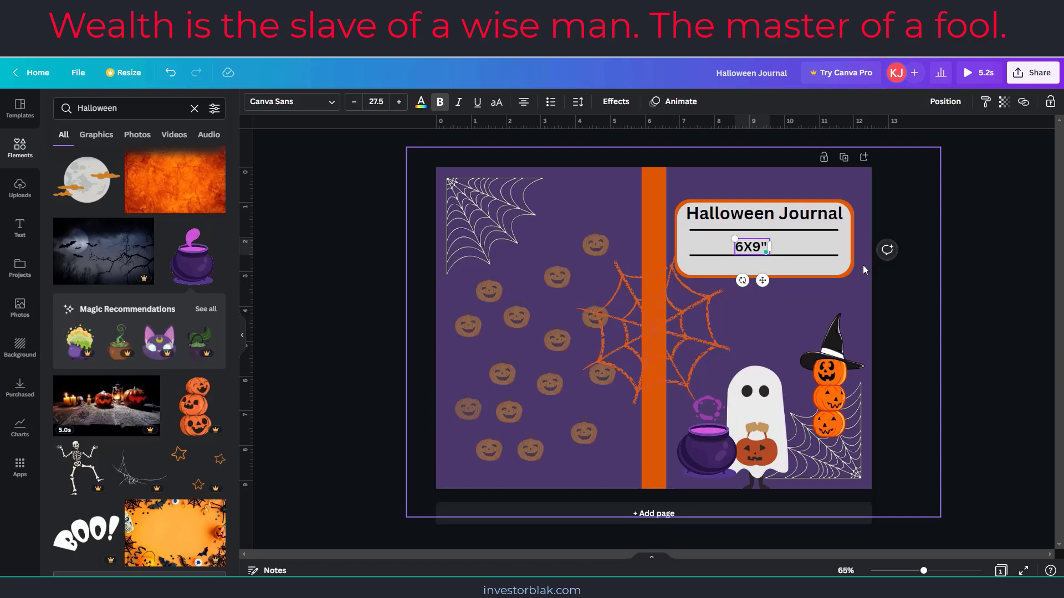
Step: Extend the 6X9" text to read 6X9" | 120 Pages and center it between the two lines in the title box
type("|")
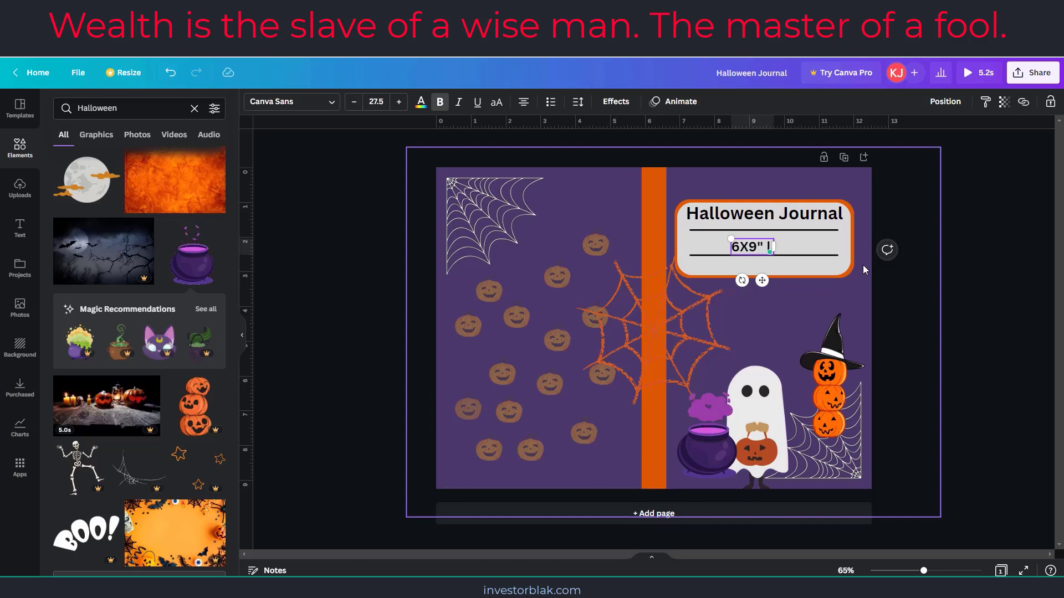
type(" 120")
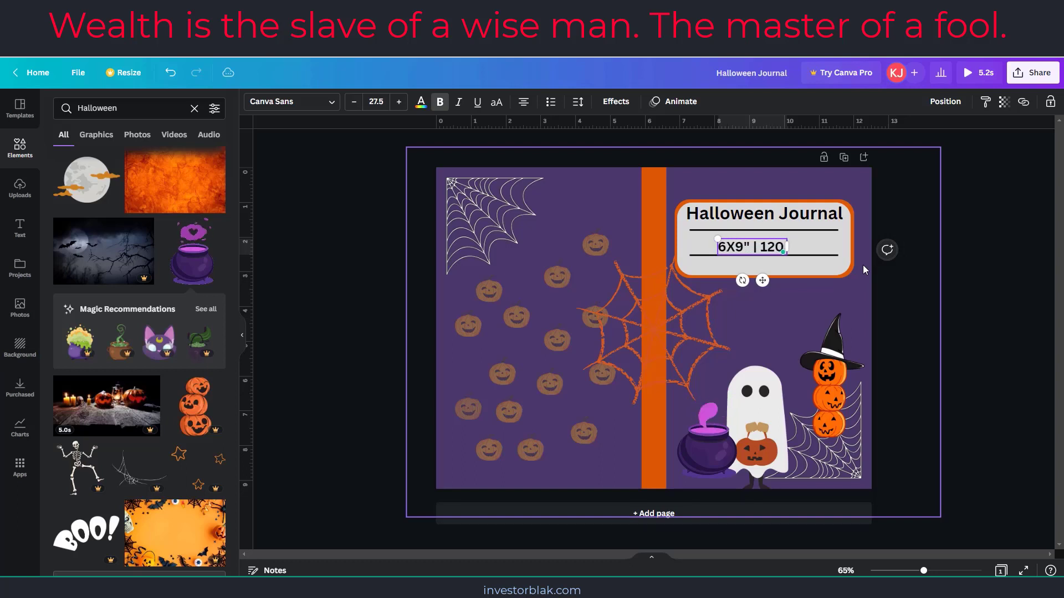
type(" Pages")
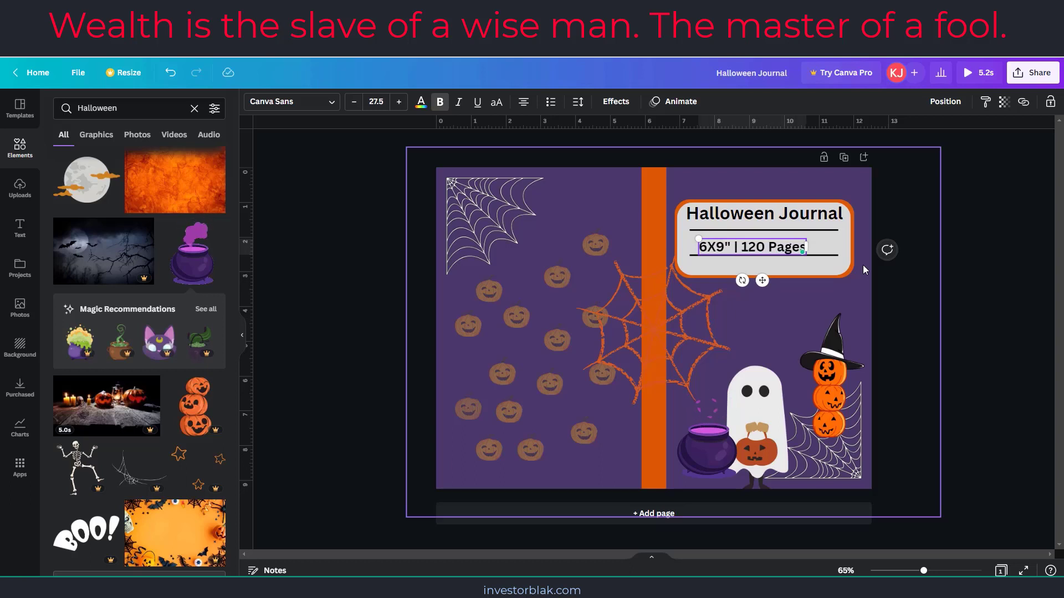
left_click_drag(756, 281, 776, 276)
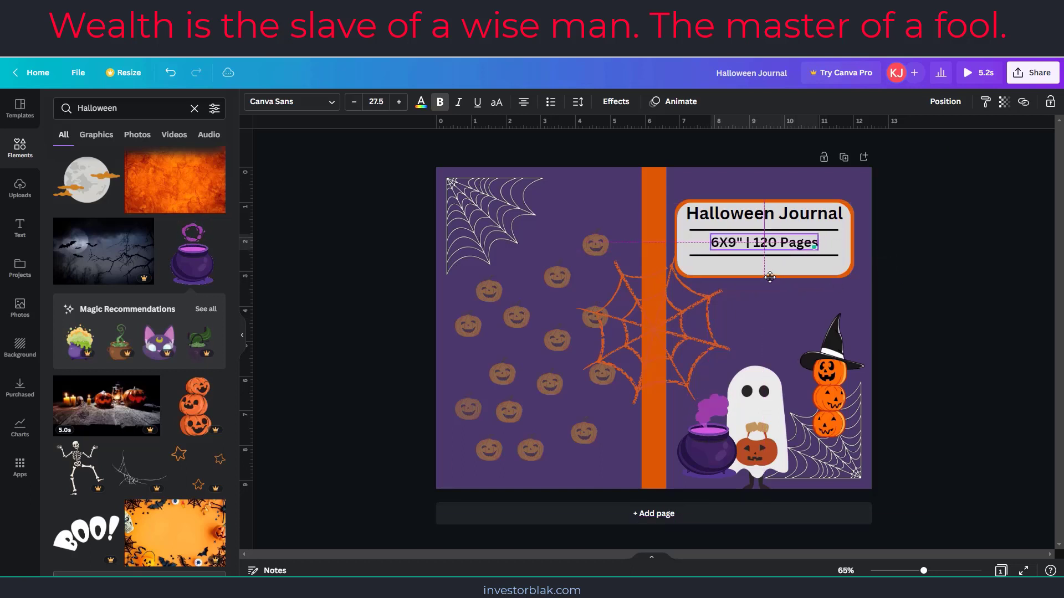
left_click(809, 272)
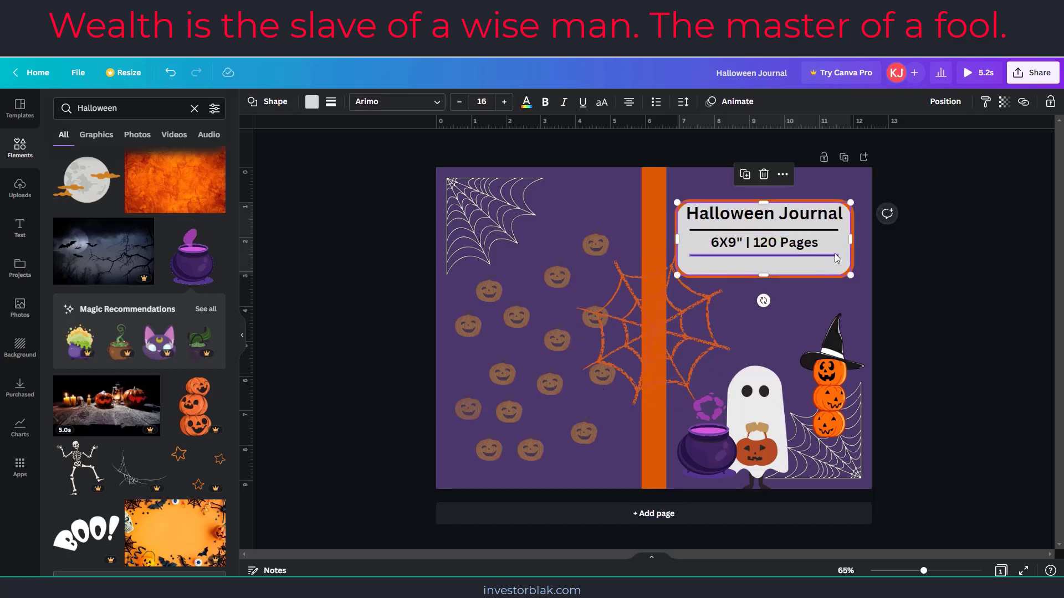
Step: Download the finished journal cover with the PDF Print file type
left_click(1031, 78)
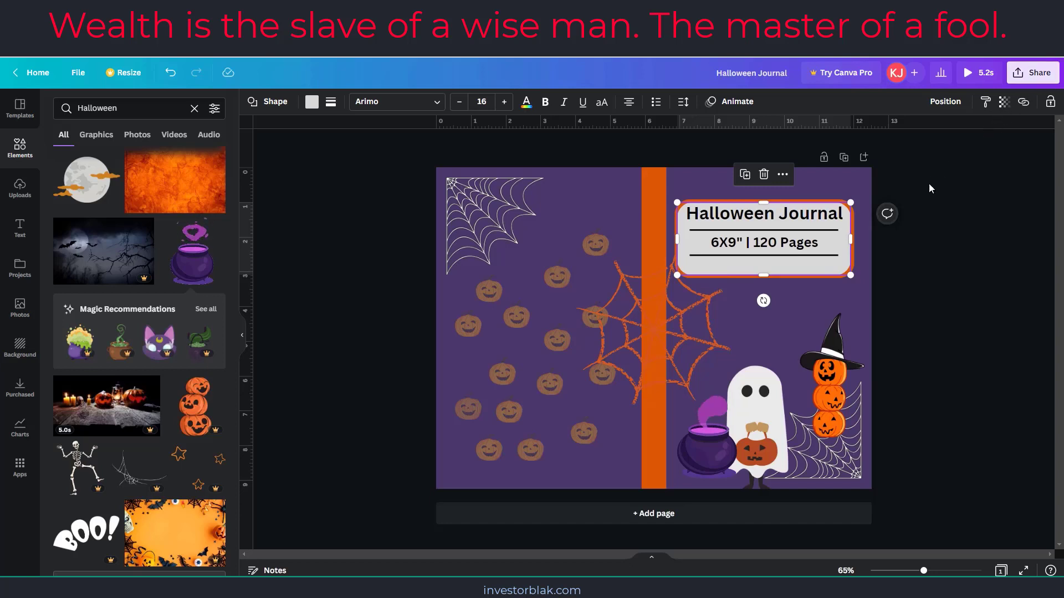
left_click(900, 343)
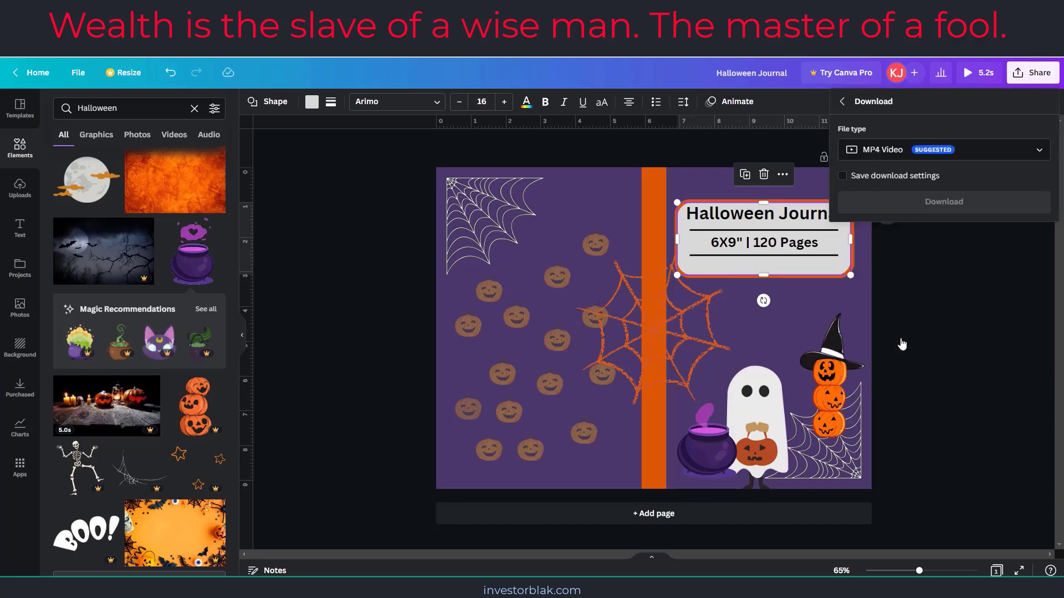
left_click(979, 153)
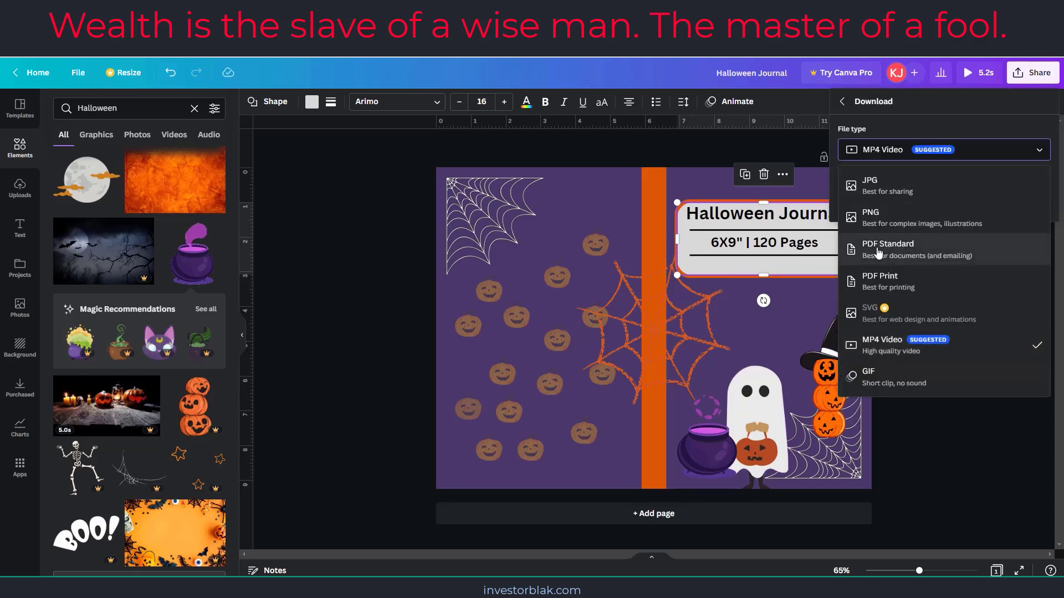
left_click(886, 281)
left_click(914, 346)
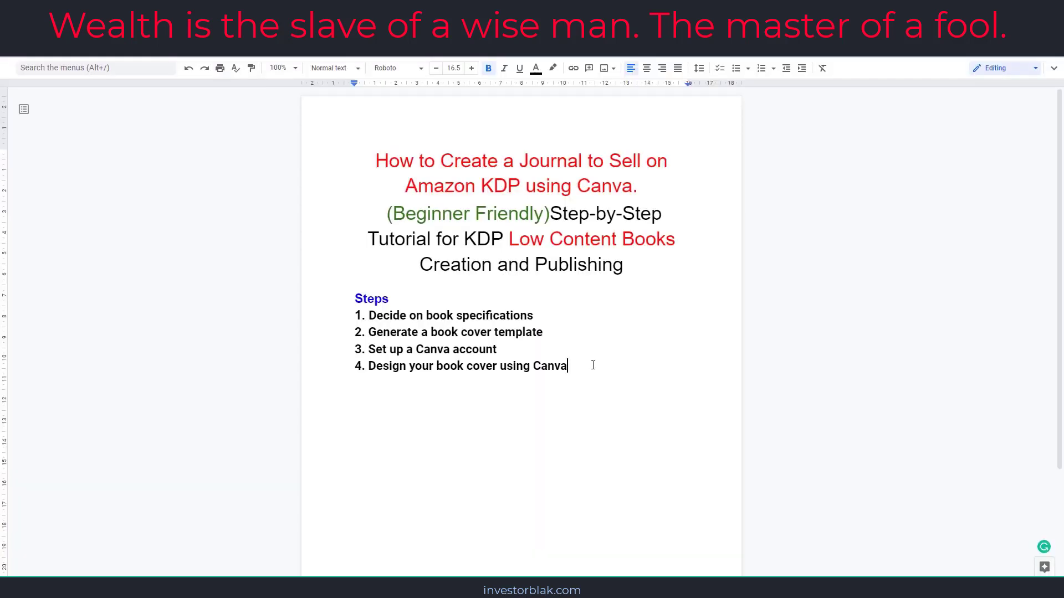
Step: Switch to the KDP help page on trim size, bleed and margins and examine its explanation of interior bleed
key("ctrl+z")
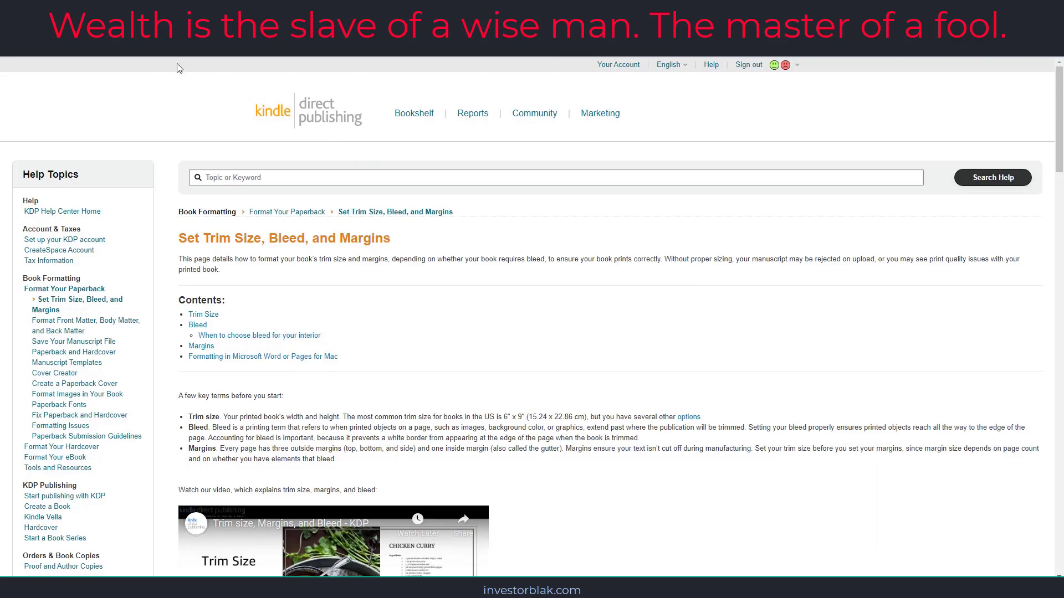
scroll(494, 270, "down", 9)
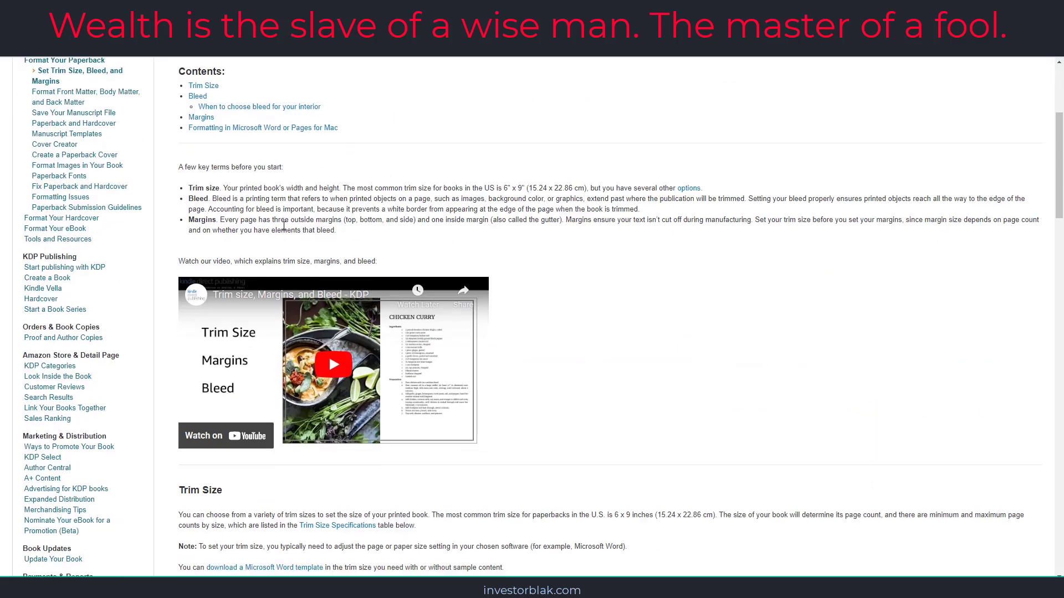
scroll(494, 270, "down", 8)
scroll(241, 257, "up", 7)
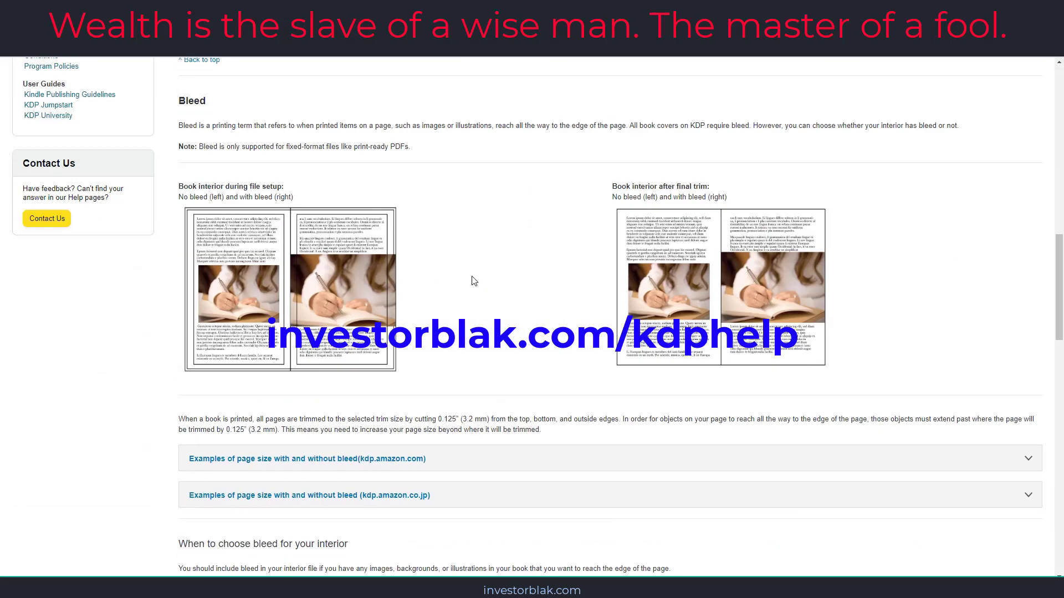
scroll(240, 256, "up", 10)
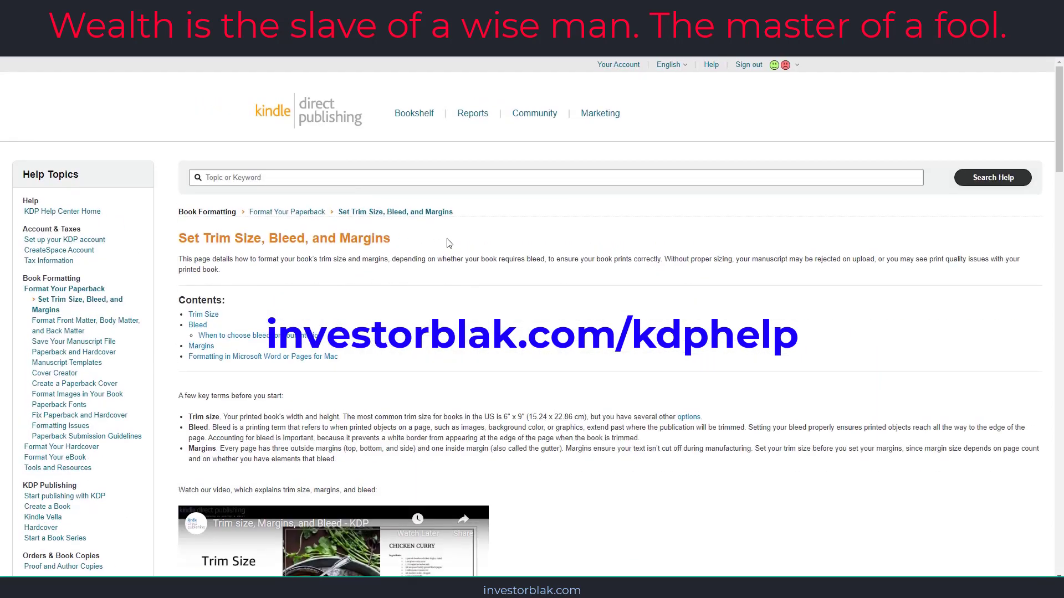
scroll(550, 294, "down", 10)
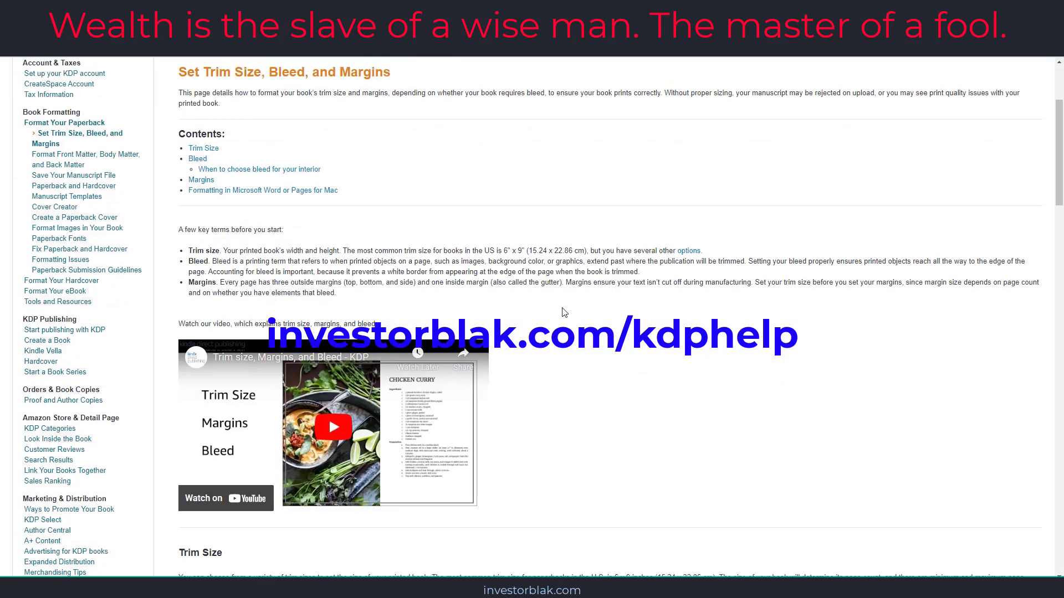
scroll(567, 313, "down", 8)
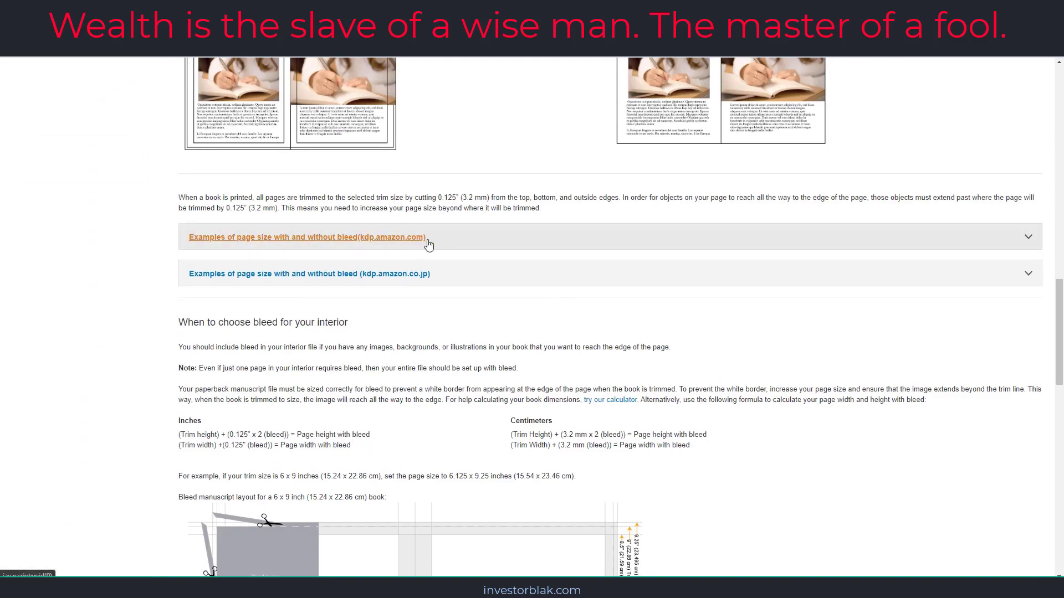
scroll(219, 358, "up", 8)
scroll(514, 332, "down", 3)
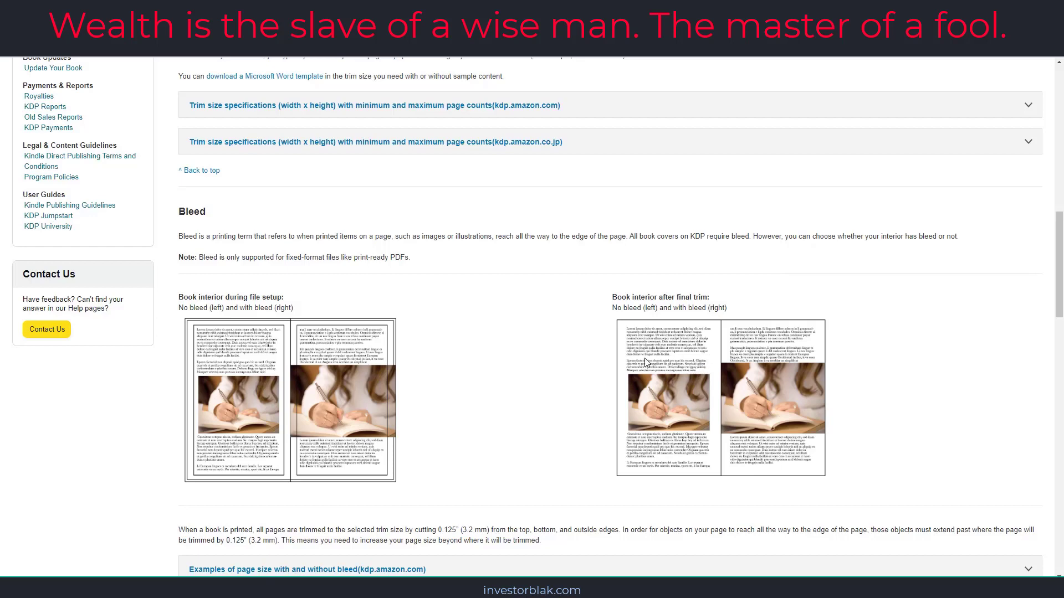
scroll(601, 410, "down", 4)
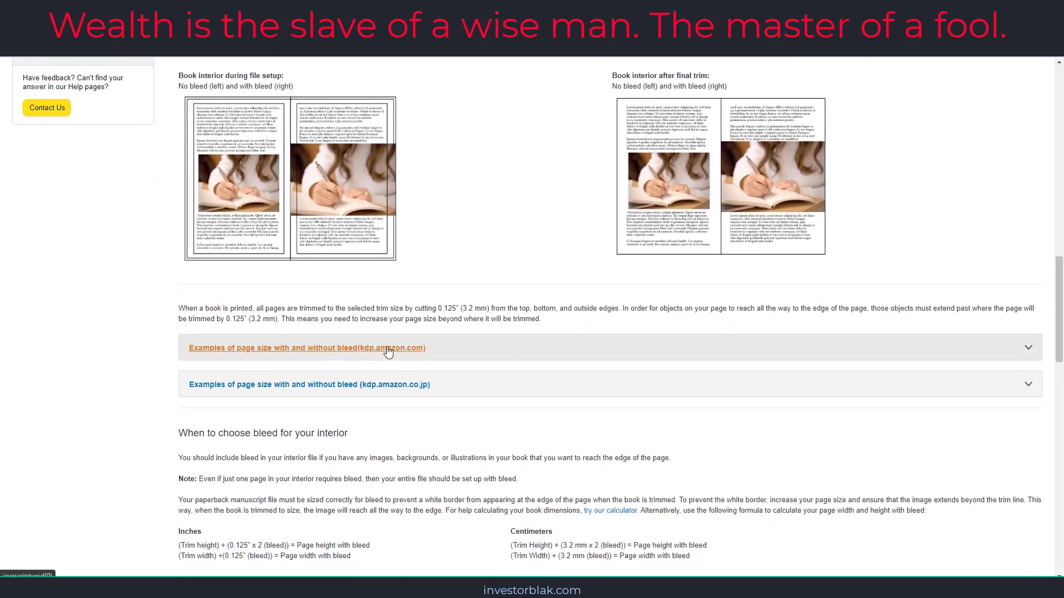
Step: Expand the kdp.amazon.com page size examples and copy the with-bleed size for 6" x 9", 6.125" x 9.25", over the text in Notepad
left_click(445, 352)
scroll(449, 358, "down", 3)
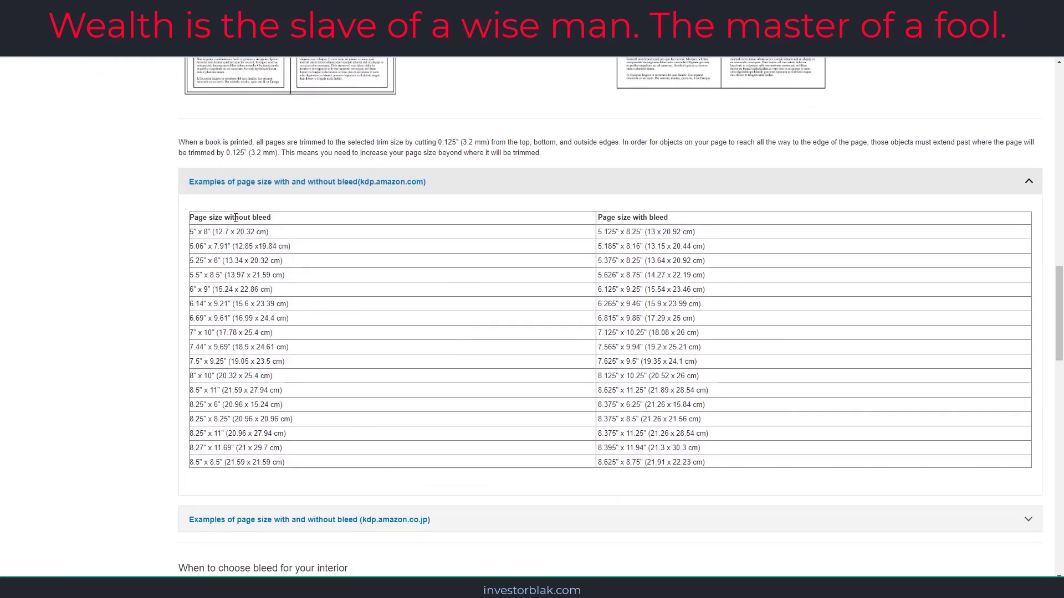
left_click_drag(231, 218, 273, 224)
left_click(208, 305)
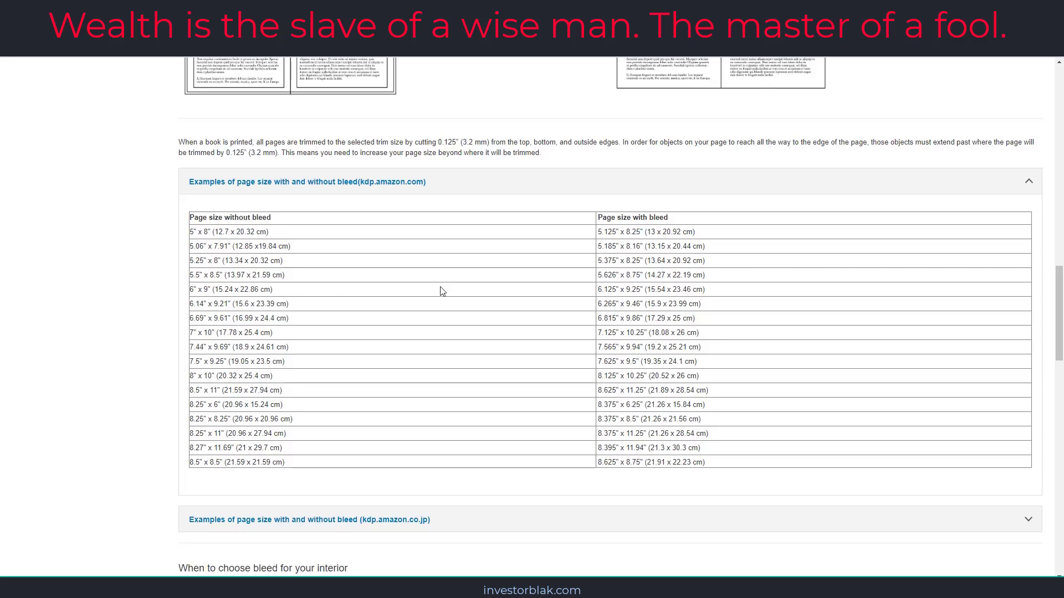
left_click_drag(600, 290, 633, 290)
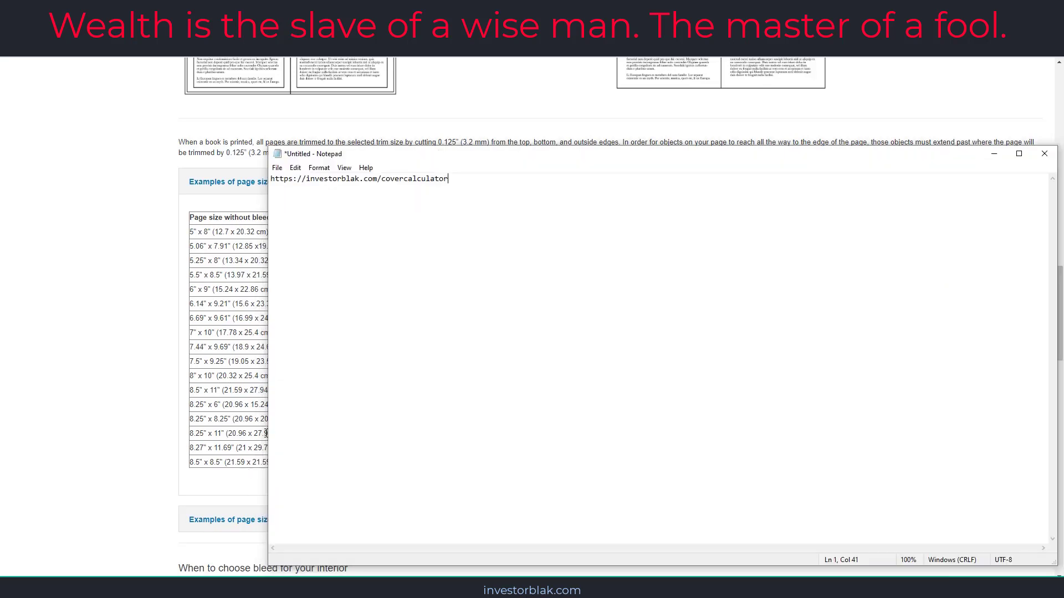
key("ctrl+a")
type("6.125\" x 9.25\"")
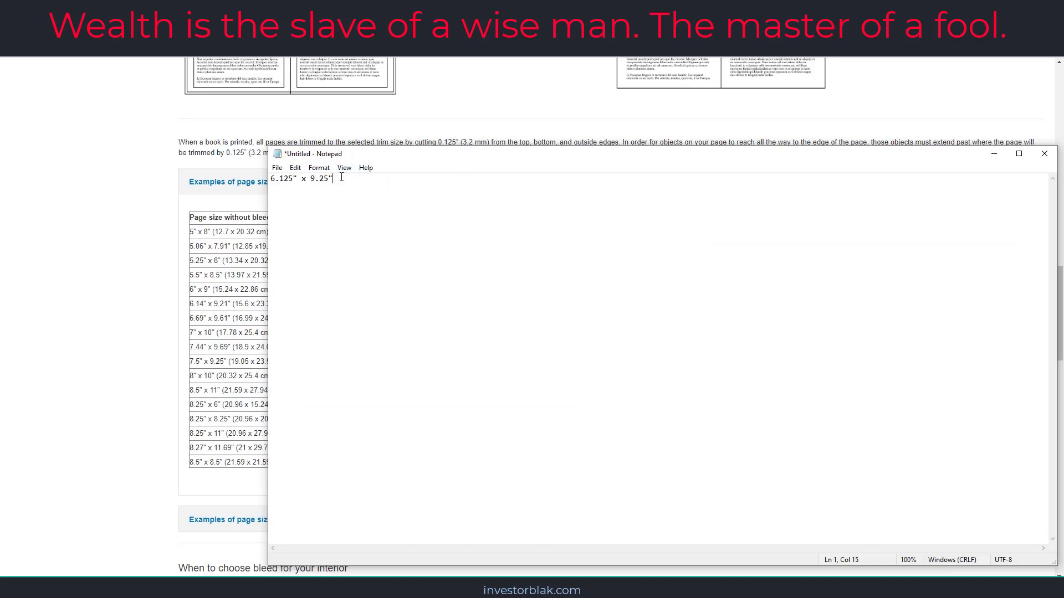
Step: Switch to Canva, start a custom-size design, and set its width to 6.125 copied from the Notepad note
key("alt+Tab")
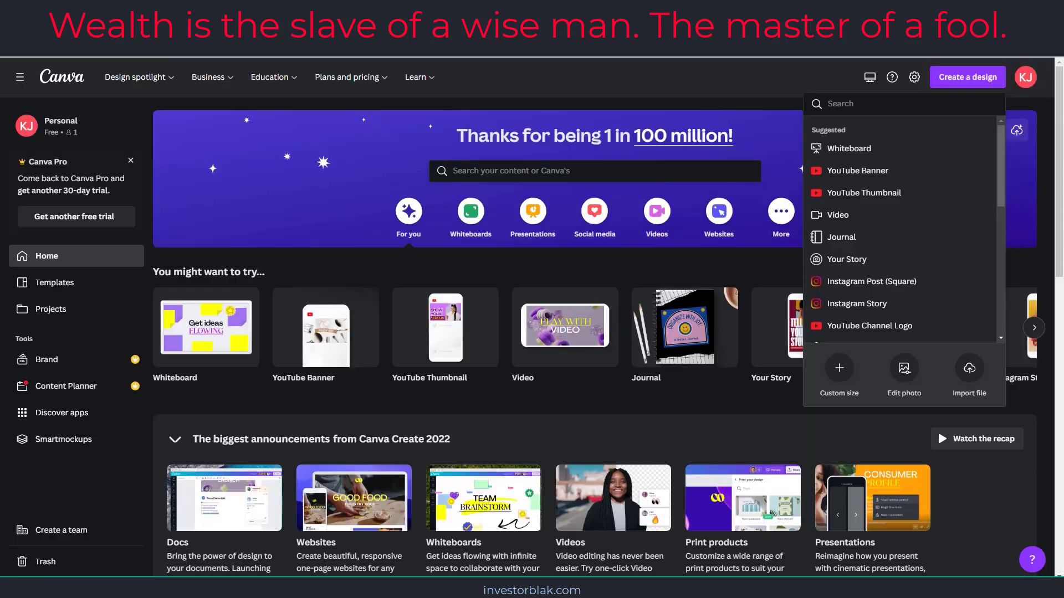
left_click(947, 79)
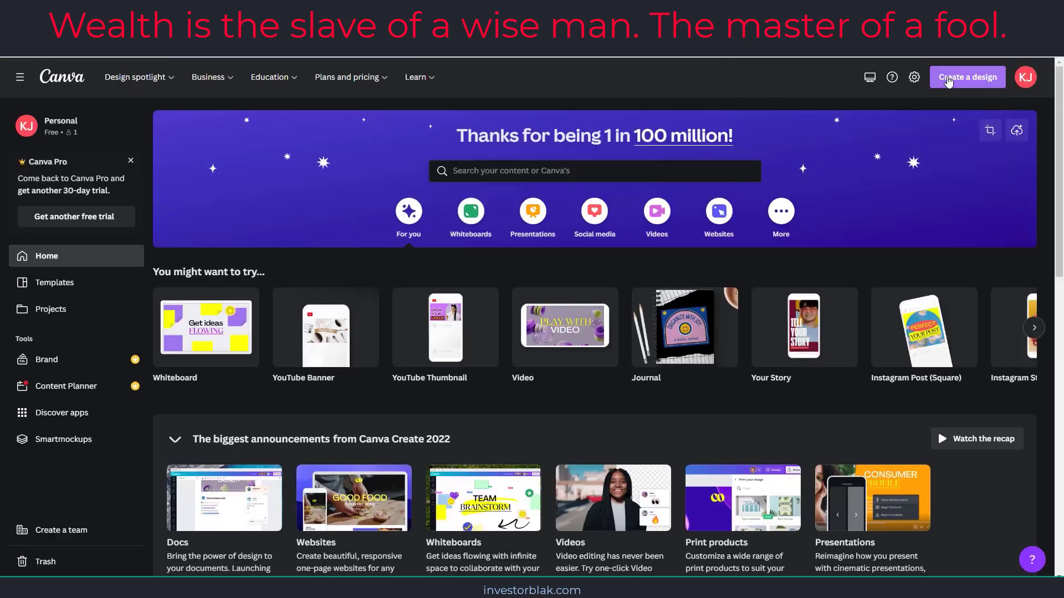
left_click(948, 80)
left_click(834, 436)
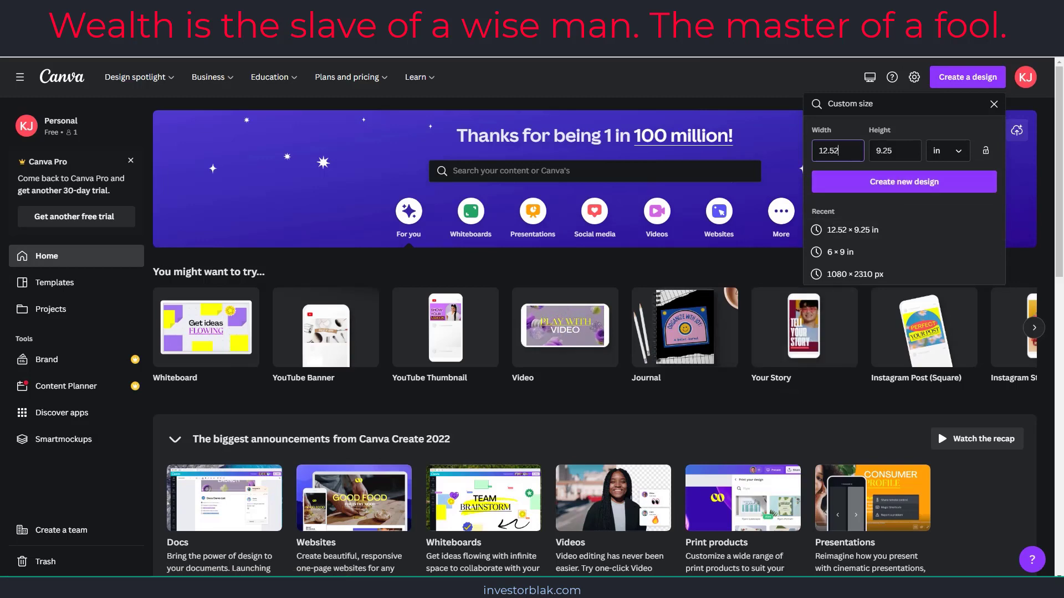
key("alt+Tab")
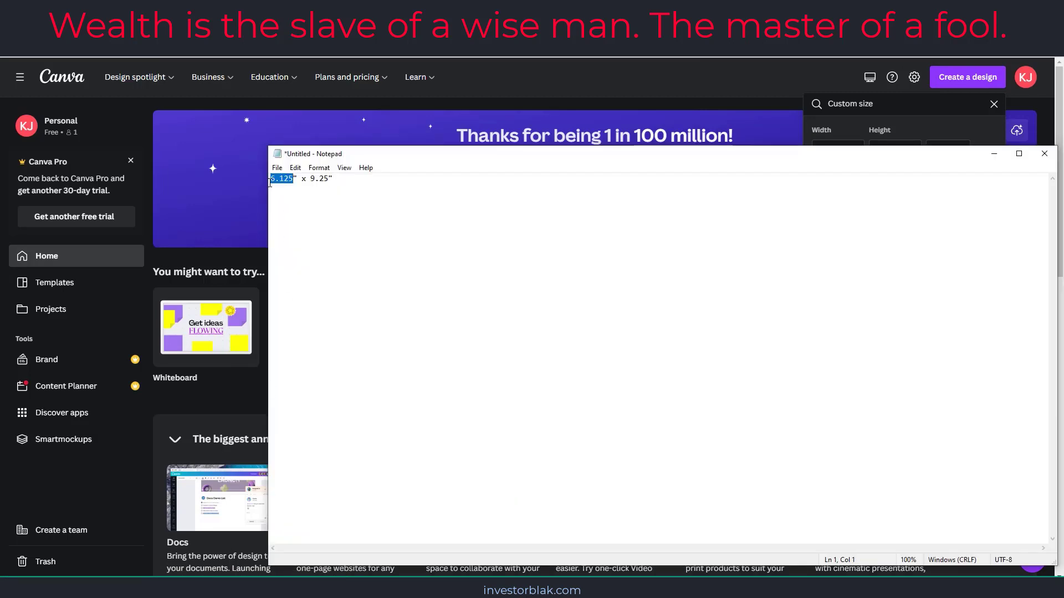
right_click(273, 179)
left_click(294, 214)
left_click(832, 122)
left_click_drag(848, 151, 803, 156)
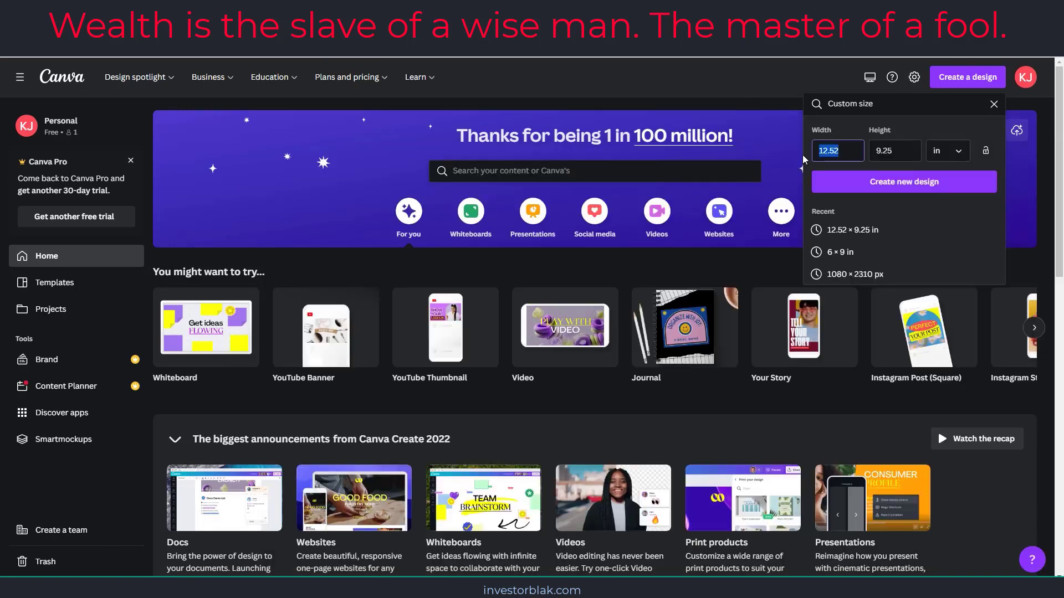
Step: Copy the 9.25 height from Notepad into the custom size, keep inches as the unit, and create the design
key("alt+Tab")
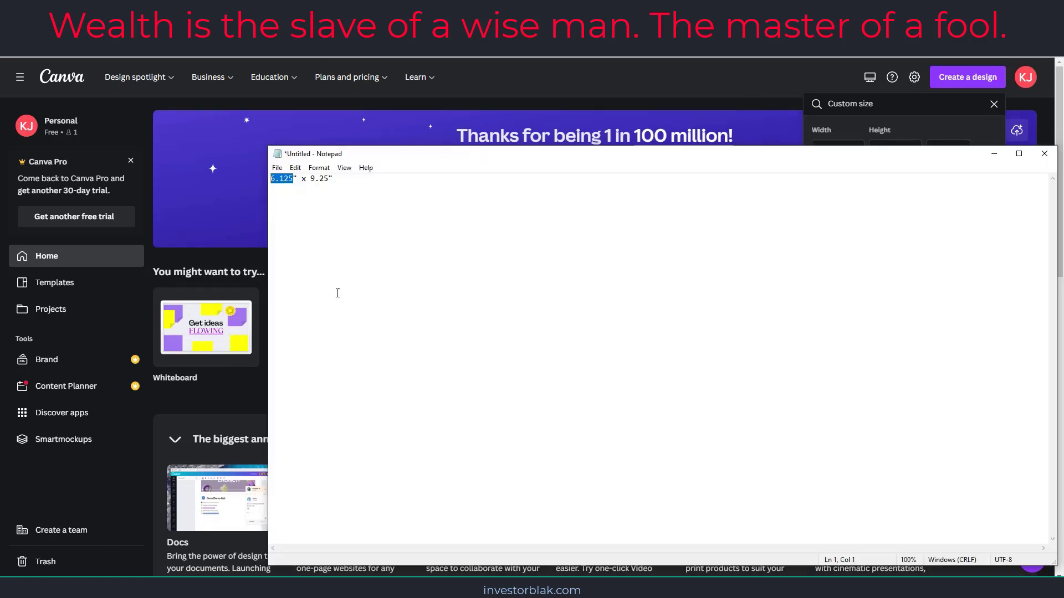
left_click_drag(312, 179, 326, 179)
left_click(885, 133)
left_click_drag(894, 151, 865, 154)
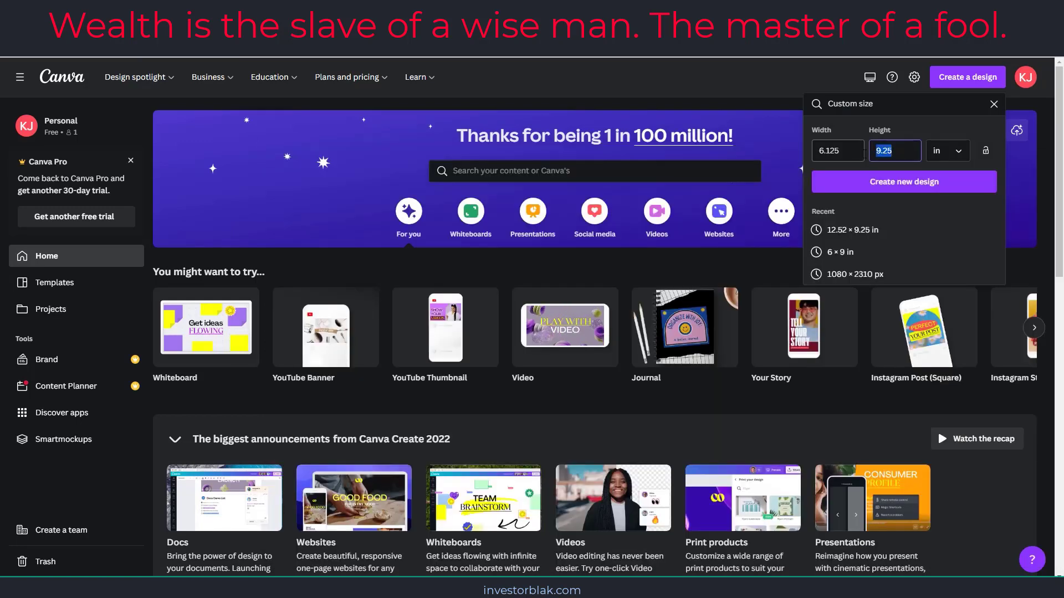
key("ctrl+v")
left_click(955, 155)
left_click(940, 204)
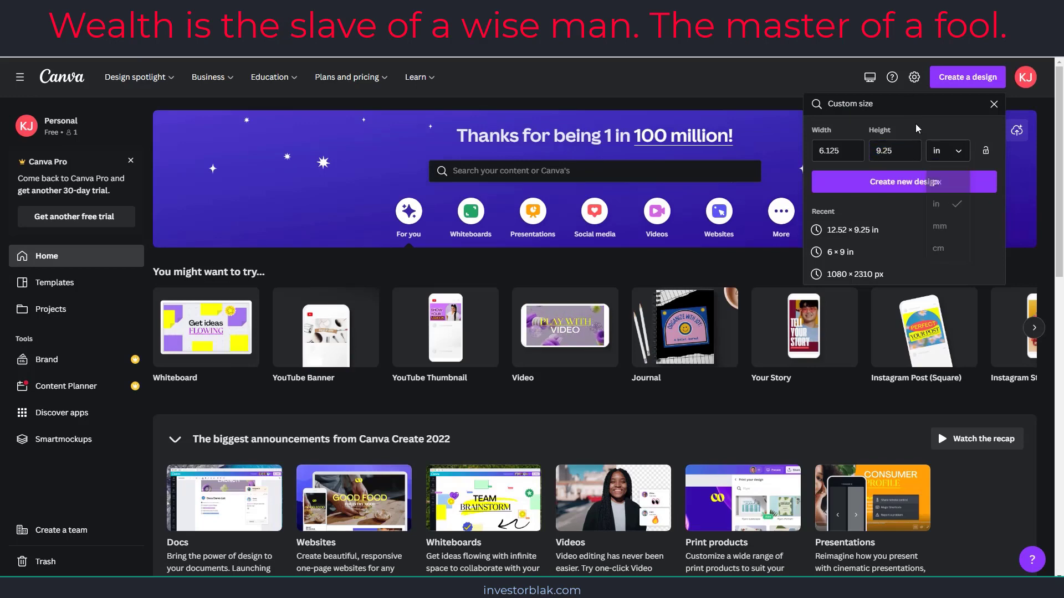
left_click(897, 188)
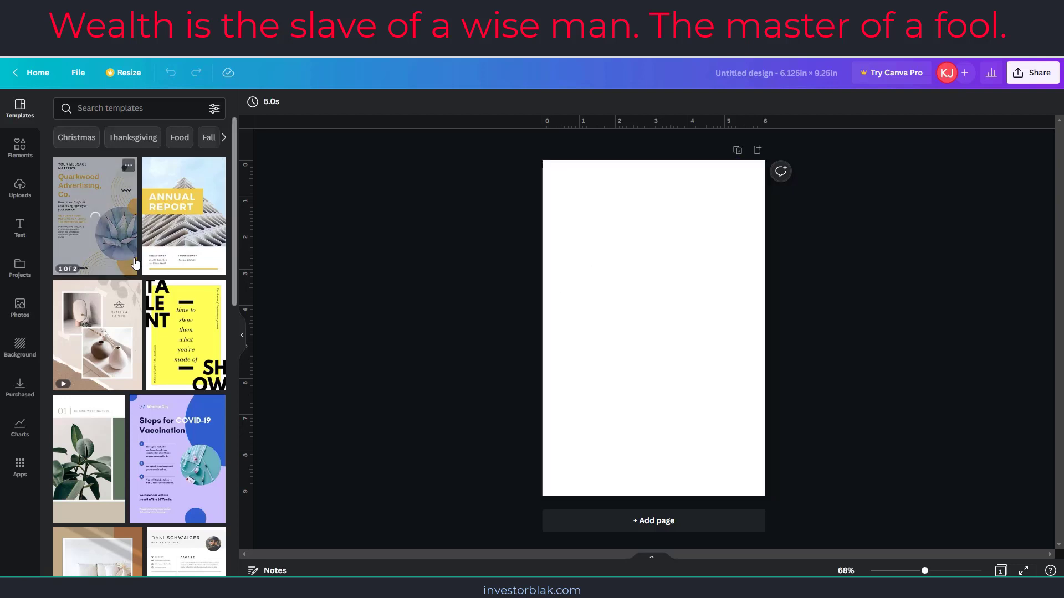
Step: Add a straight line near the top of the blank page and stretch it across the full page width
left_click(24, 166)
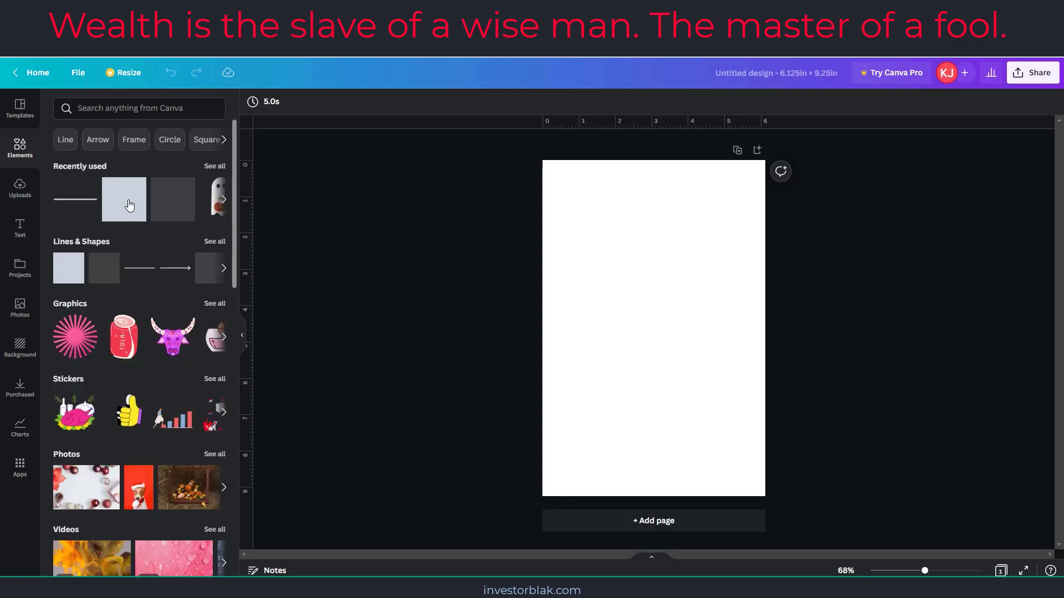
left_click(81, 201)
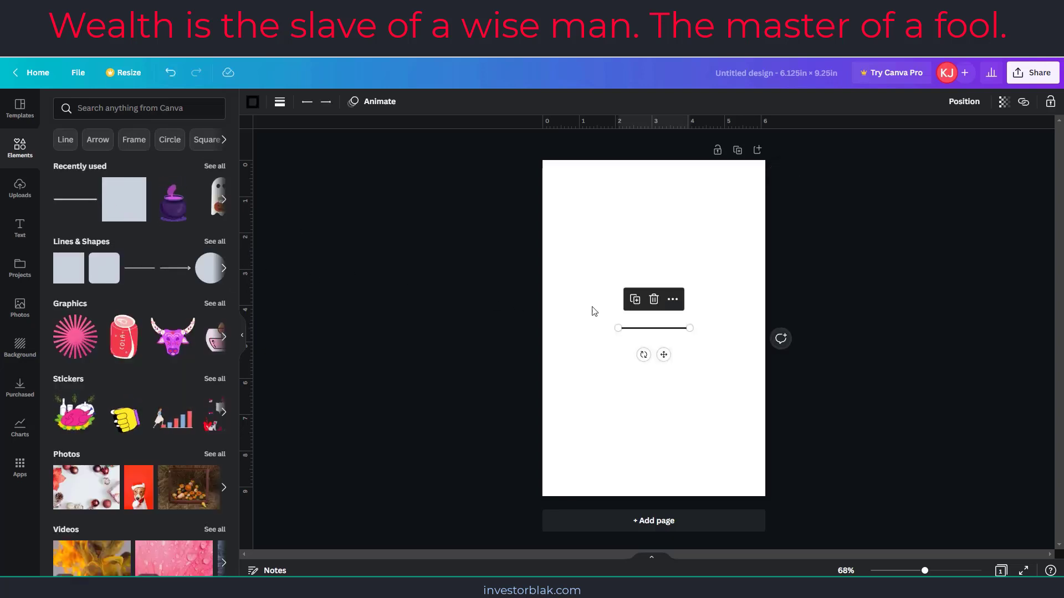
left_click_drag(663, 354, 770, 187)
left_click_drag(769, 181, 767, 182)
left_click(571, 214)
left_click(541, 182)
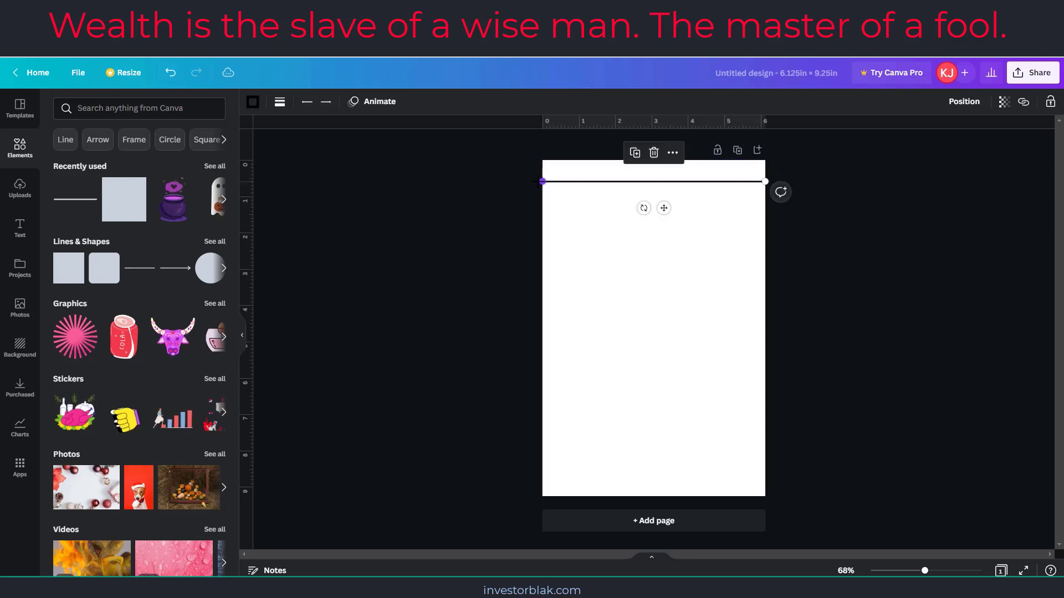
Step: Extend both ends of the line beyond the page's side edges and leave the line selected
left_click_drag(542, 182, 508, 181)
left_click_drag(764, 178, 791, 180)
left_click(761, 323)
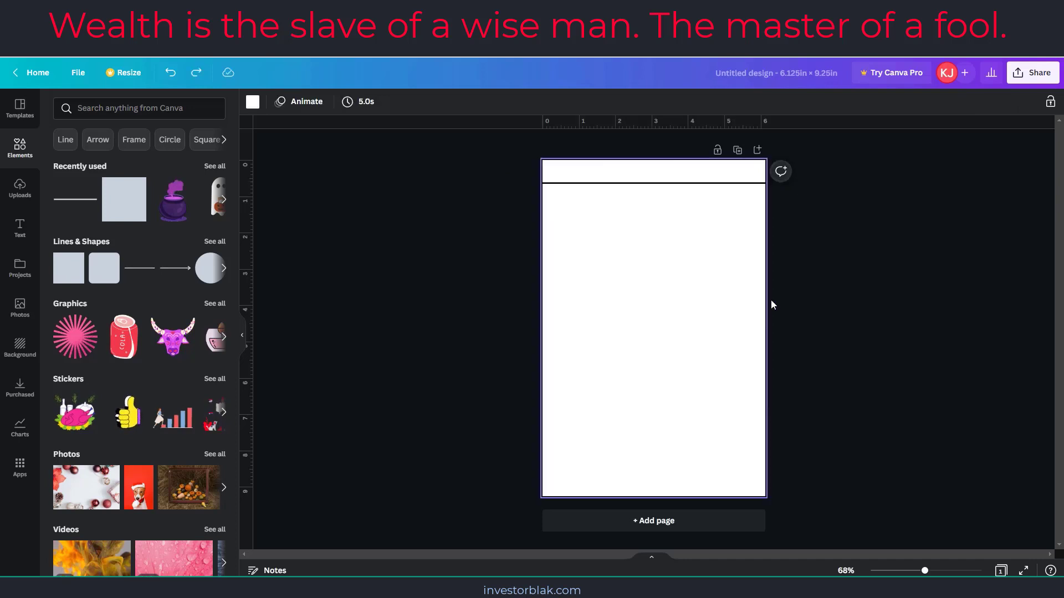
left_click(635, 183)
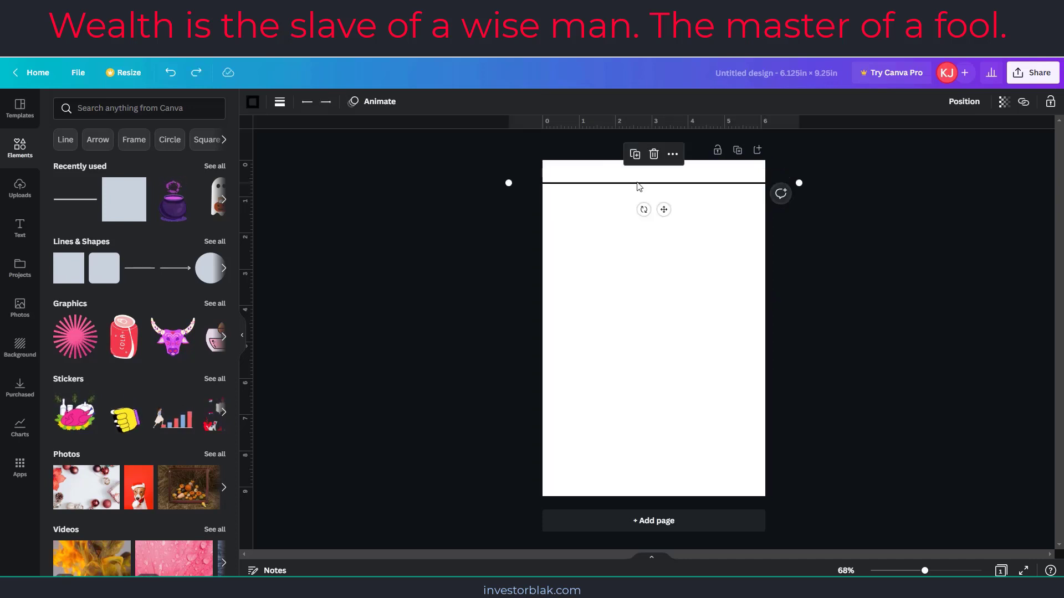
Step: Duplicate the line and place the copy near the bottom of the page, aligned with the original
key("ctrl+d")
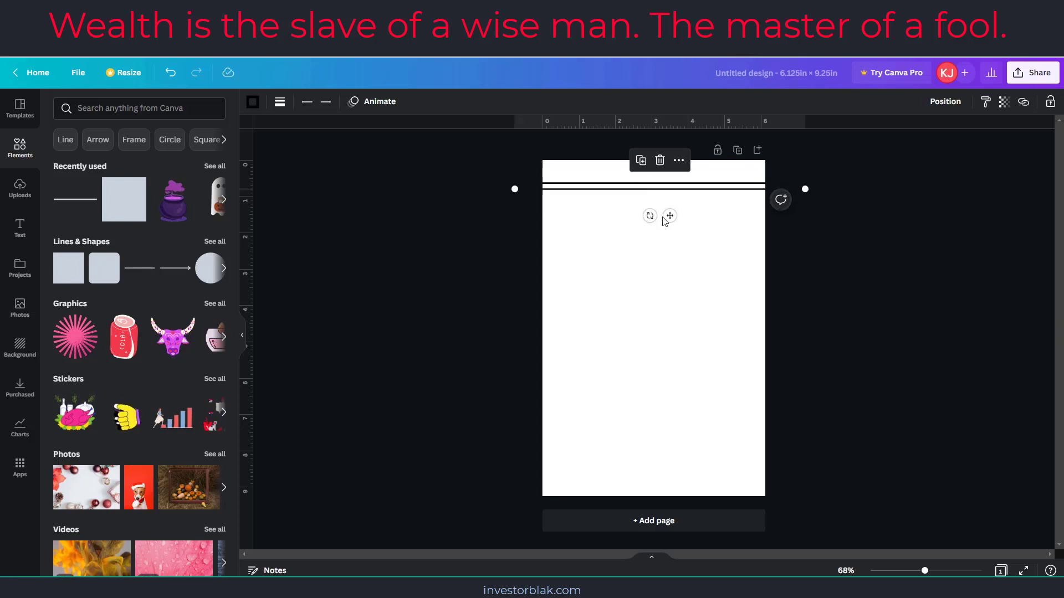
left_click_drag(671, 213, 662, 502)
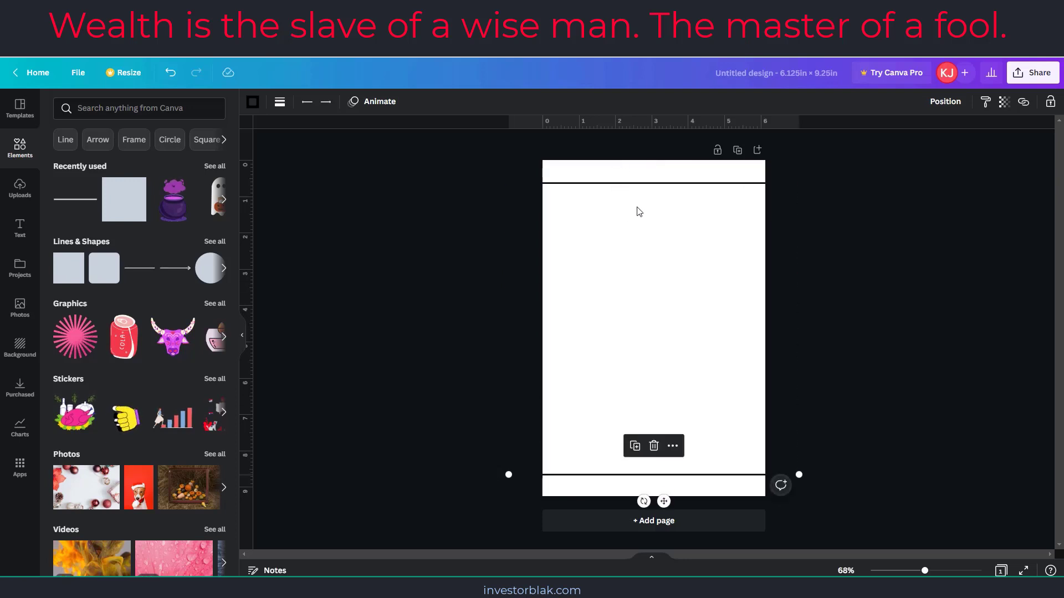
Step: Duplicate the line at the top of the page repeatedly to make a stack of lines reaching past the page's middle
left_click(658, 184)
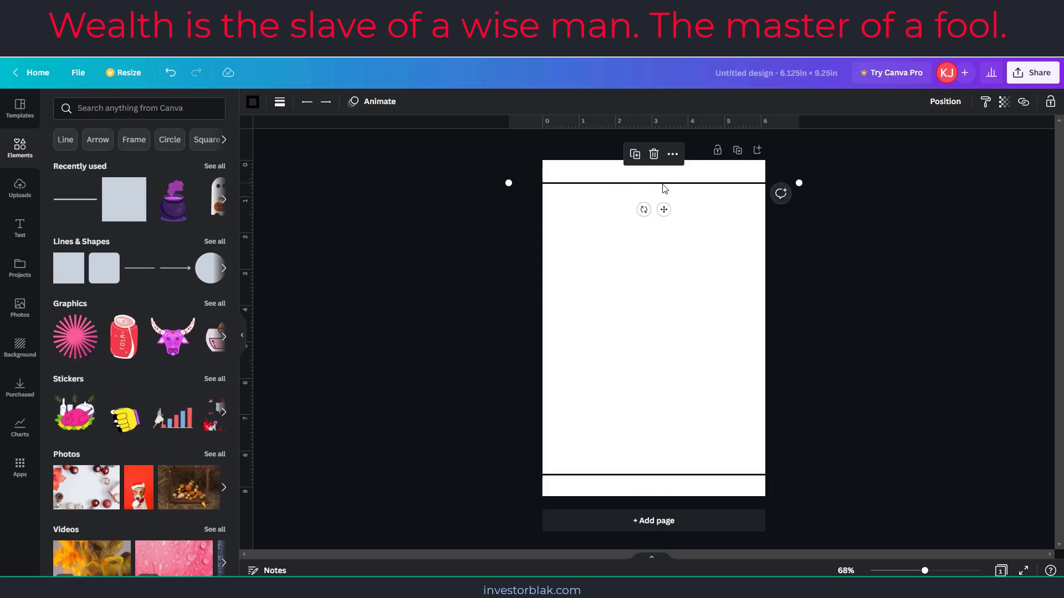
key("ctrl+d")
key("ctrl+d")
key("ctrl+d")
key("ctrl+d")
key("ctrl+d")
key("ctrl+d")
key("ctrl+d")
key("ctrl+d")
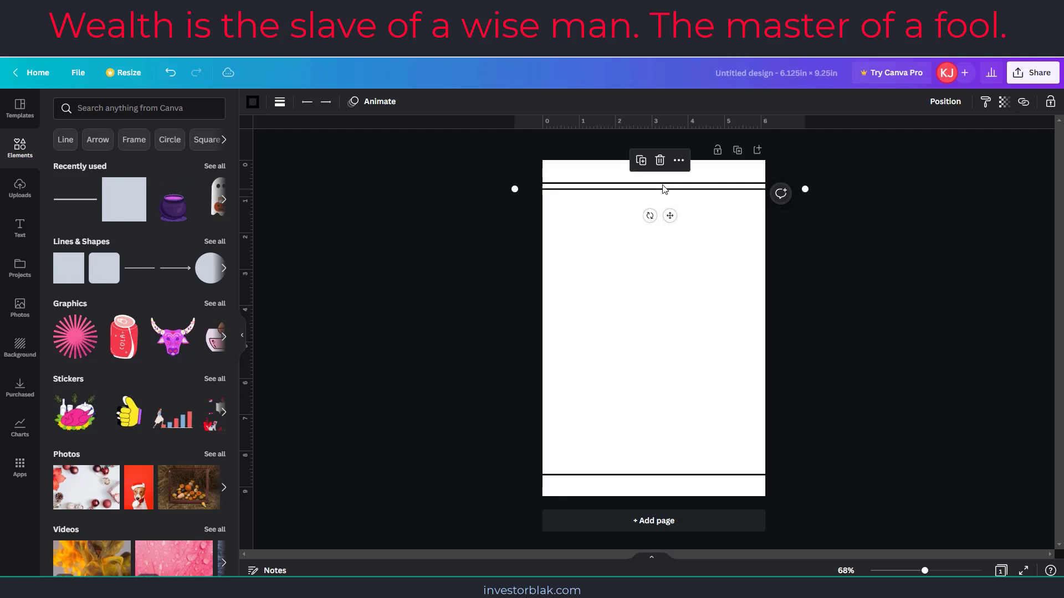
key("ctrl+d")
key("ctrl+d")
key("ctrl+d")
key("ctrl+d")
key("ctrl+d")
key("ctrl+d")
key("ctrl+d")
key("ctrl+d")
key("ctrl+d")
key("ctrl+d")
key("ctrl+d")
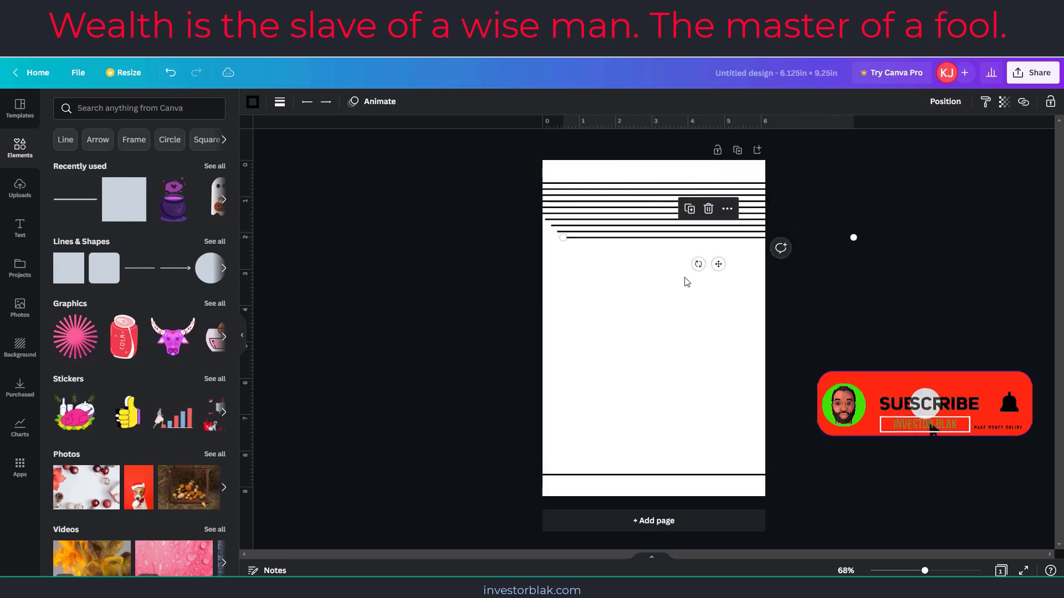
key("ctrl+d")
key("ctrl+d")
key("ctrl+d")
key("ctrl+d")
key("ctrl+d")
key("ctrl+d")
key("ctrl+d")
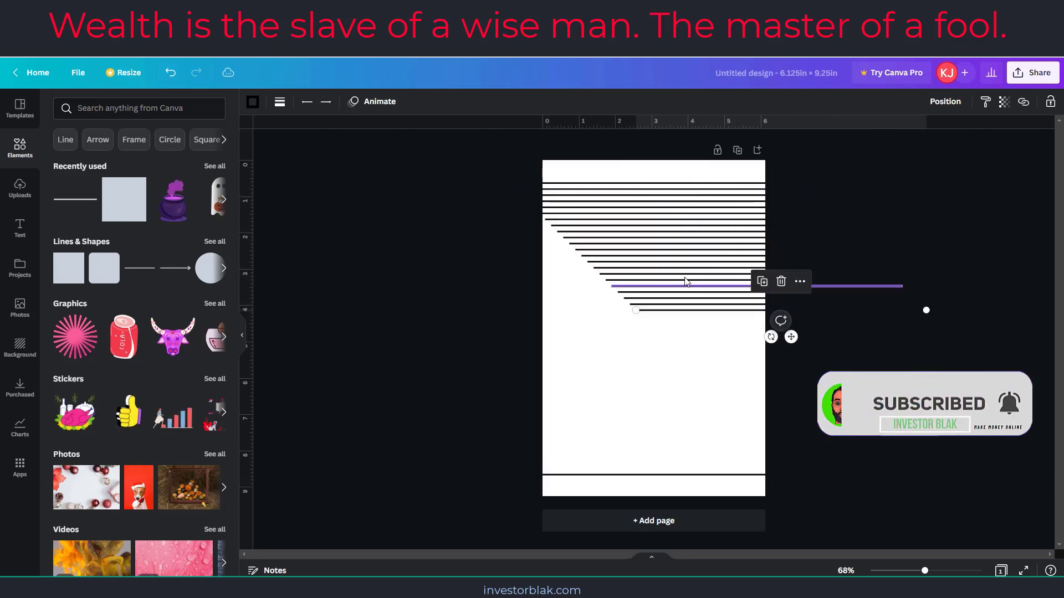
key("ctrl+d")
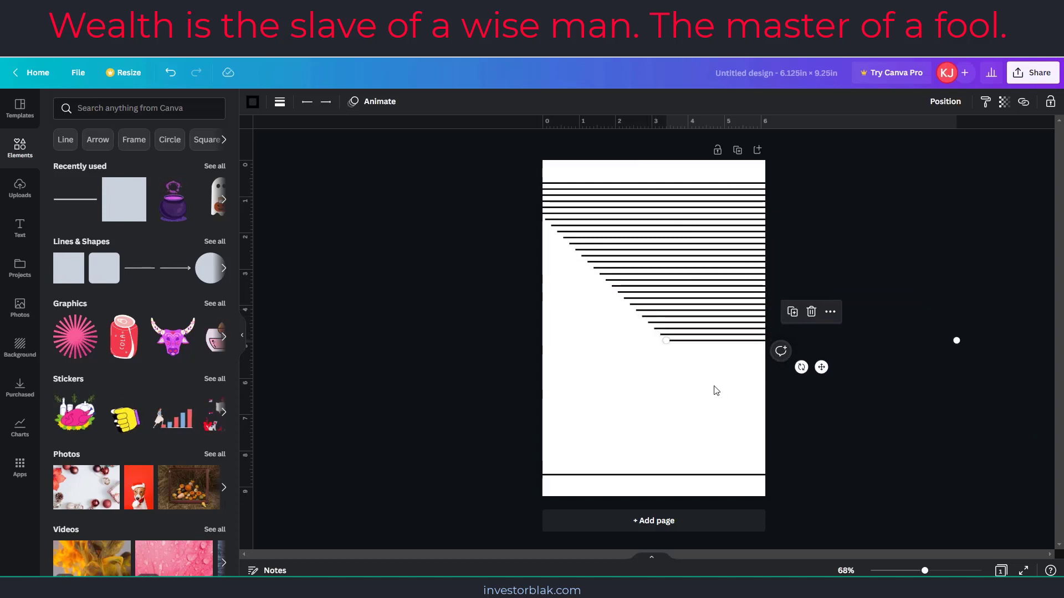
Step: Space all the lines evenly with Tidy up and centre the set horizontally on the page
left_click_drag(796, 492, 676, 172)
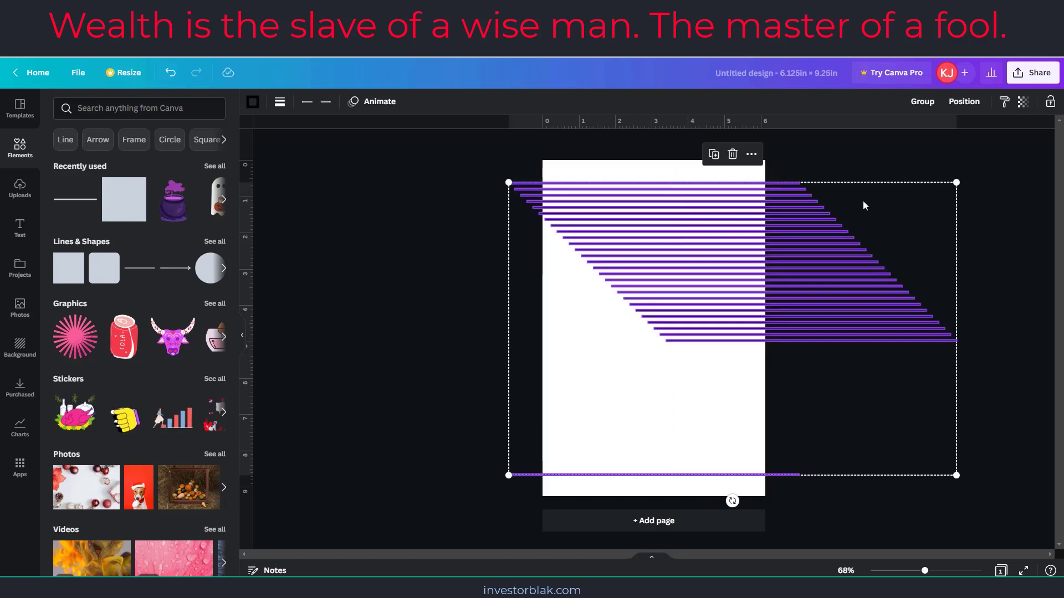
left_click(957, 102)
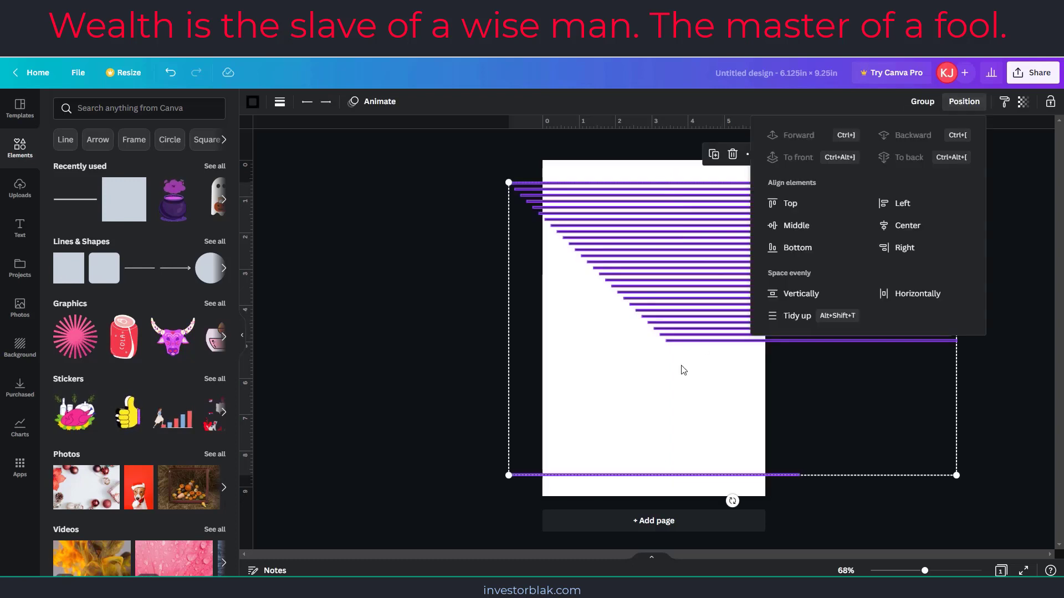
left_click(796, 315)
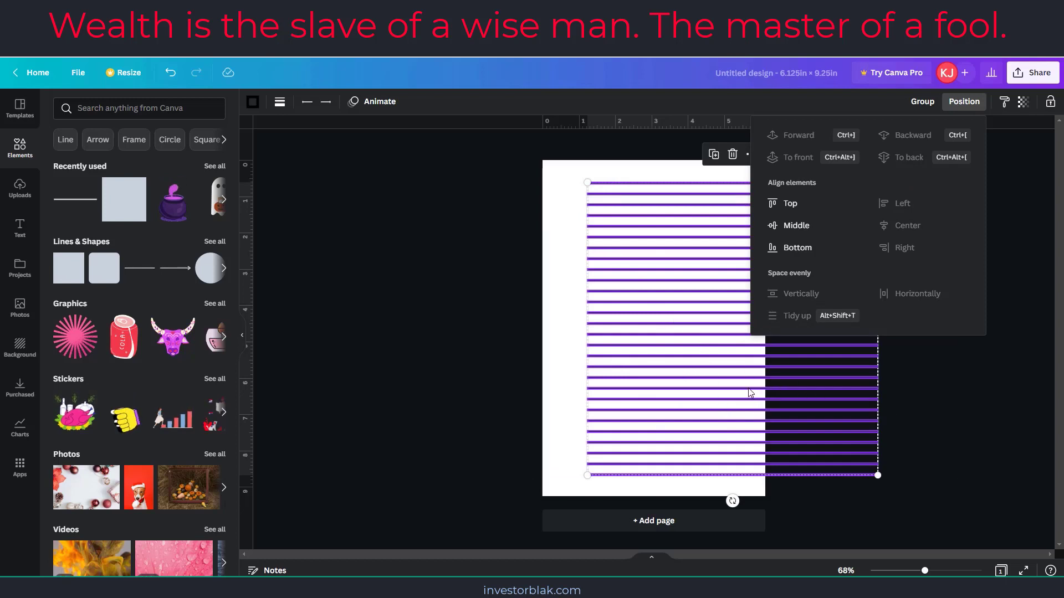
left_click_drag(747, 387, 666, 379)
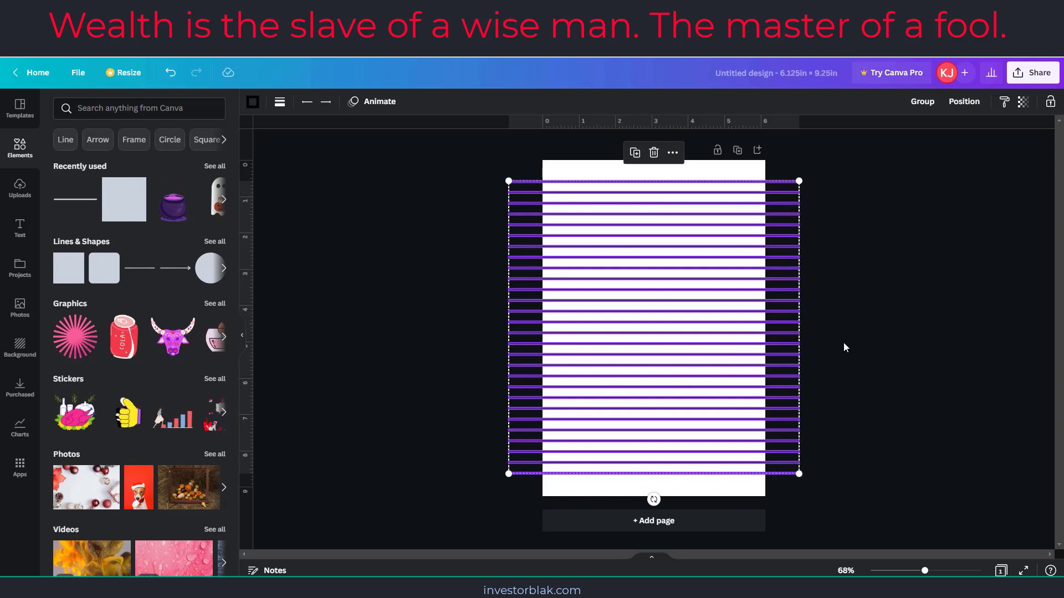
Step: Enlarge the set of lines so it fills the page from top to bottom, and re-centre it on the page
left_click_drag(798, 181, 836, 164)
mouse_move(660, 273)
left_mouse_down()
mouse_move(658, 294)
mouse_move(658, 286)
left_mouse_up()
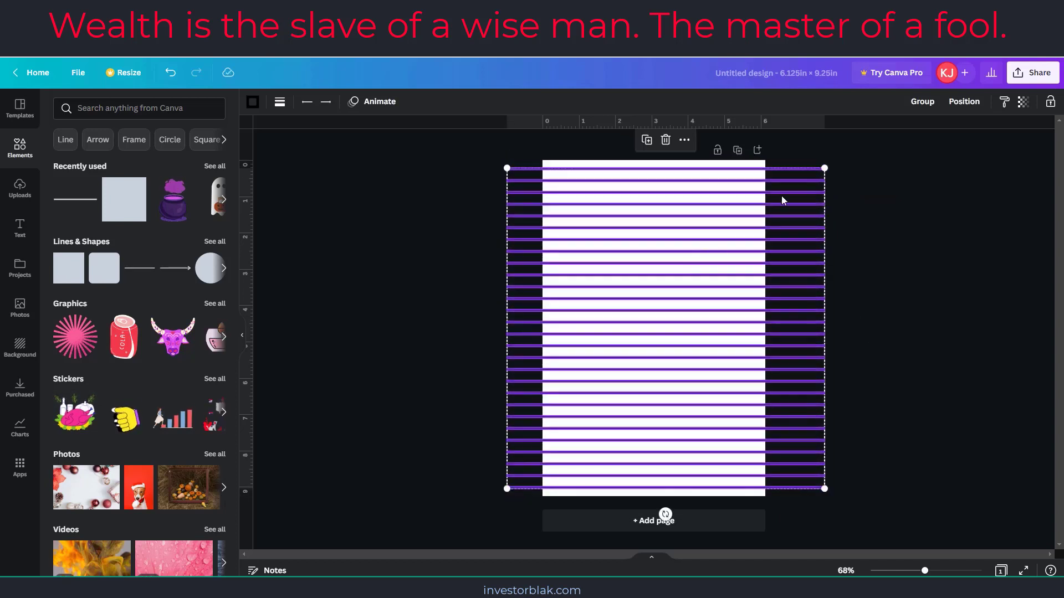
left_click_drag(824, 166, 820, 170)
mouse_move(670, 359)
left_mouse_down()
mouse_move(679, 356)
mouse_move(670, 355)
left_mouse_up()
left_click(852, 336)
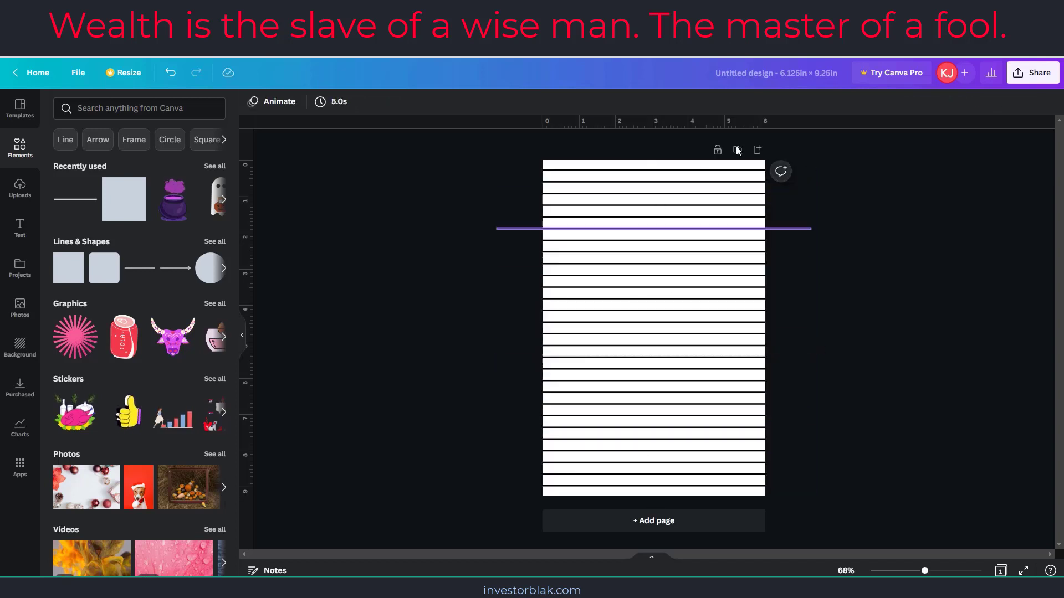
Step: Set the line weight of all the lines on the page to 1
left_click_drag(771, 379, 604, 161)
left_click(281, 102)
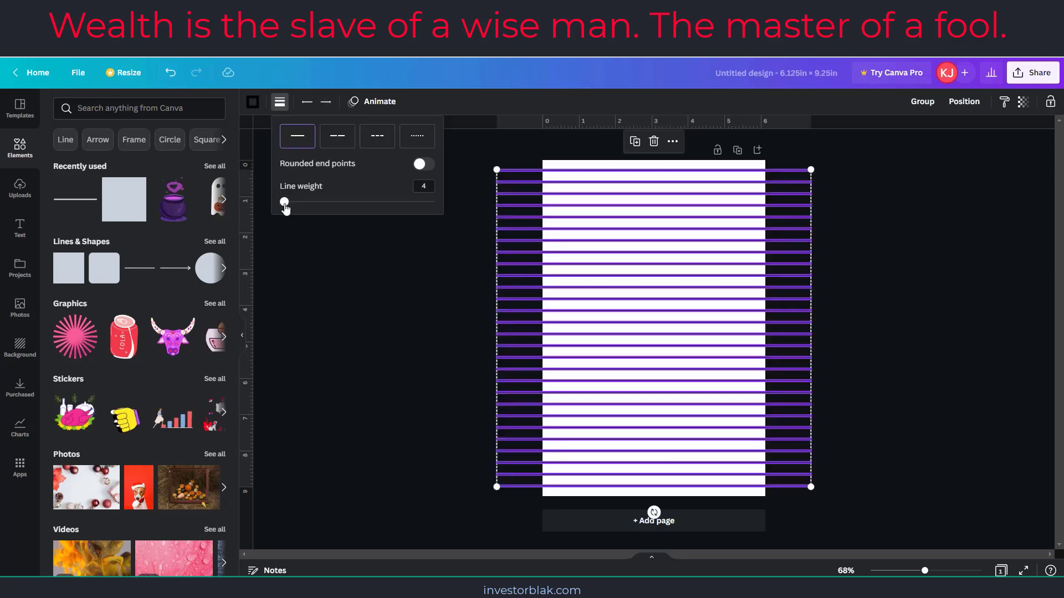
left_click_drag(284, 207, 244, 205)
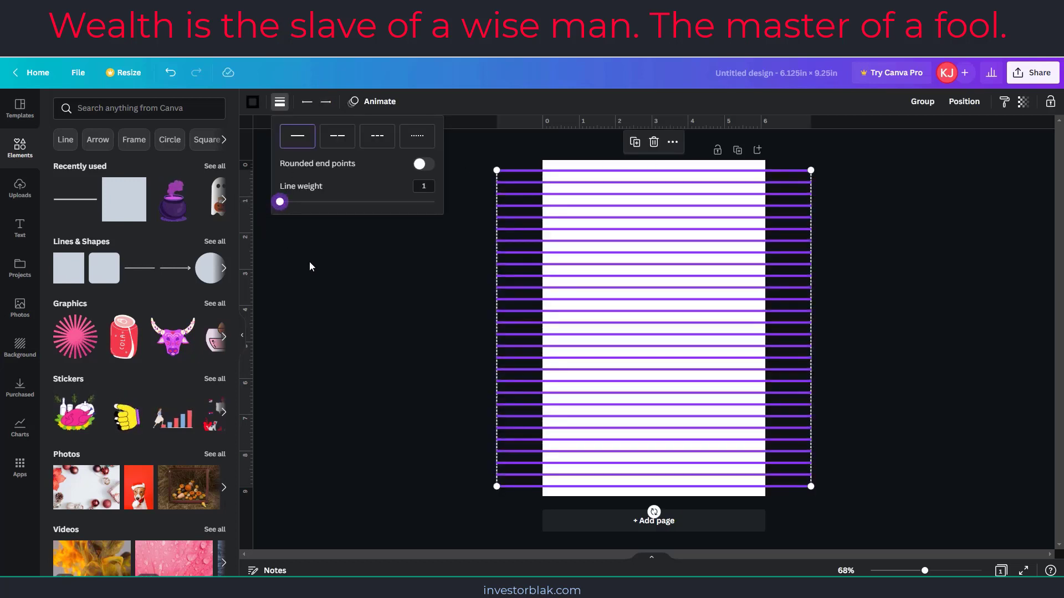
left_click(370, 286)
left_click(410, 304)
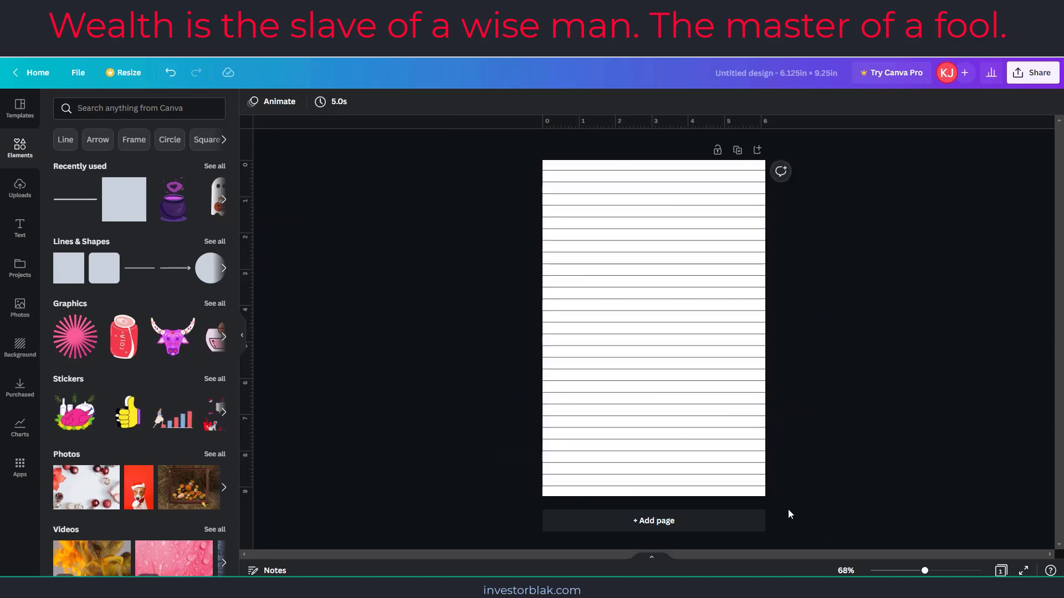
Step: Set the transparency of all the lines on the page to 60
left_click_drag(773, 495, 682, 160)
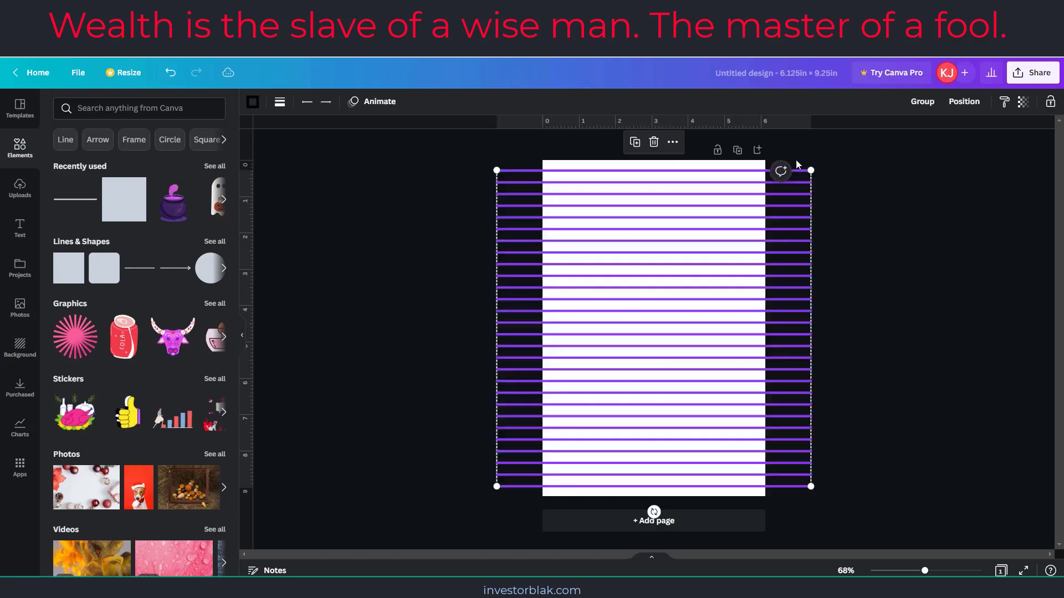
left_click(1024, 104)
left_click_drag(1019, 149, 976, 137)
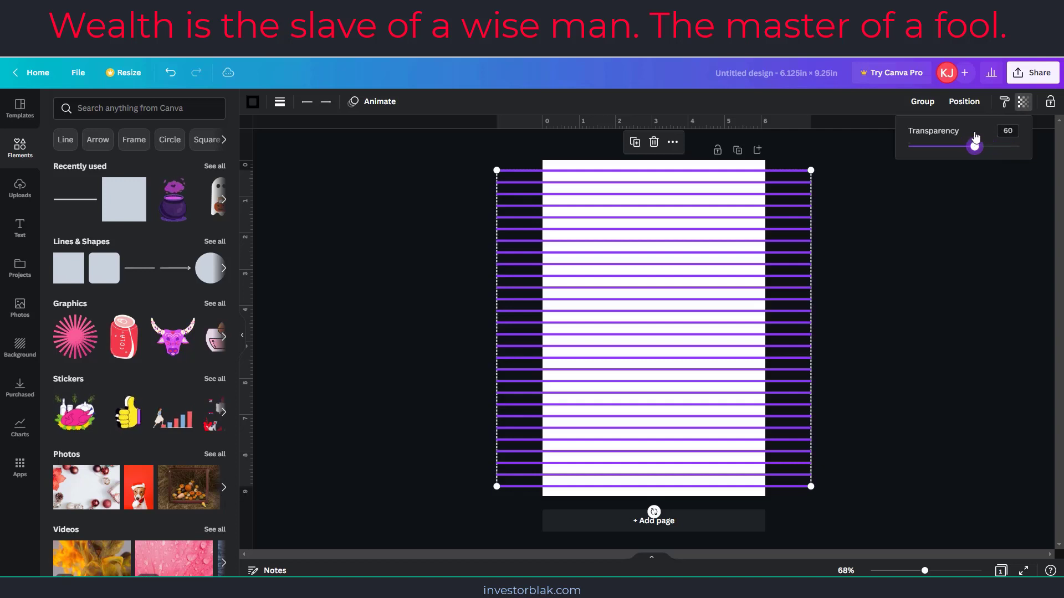
left_click(940, 229)
left_click(866, 283)
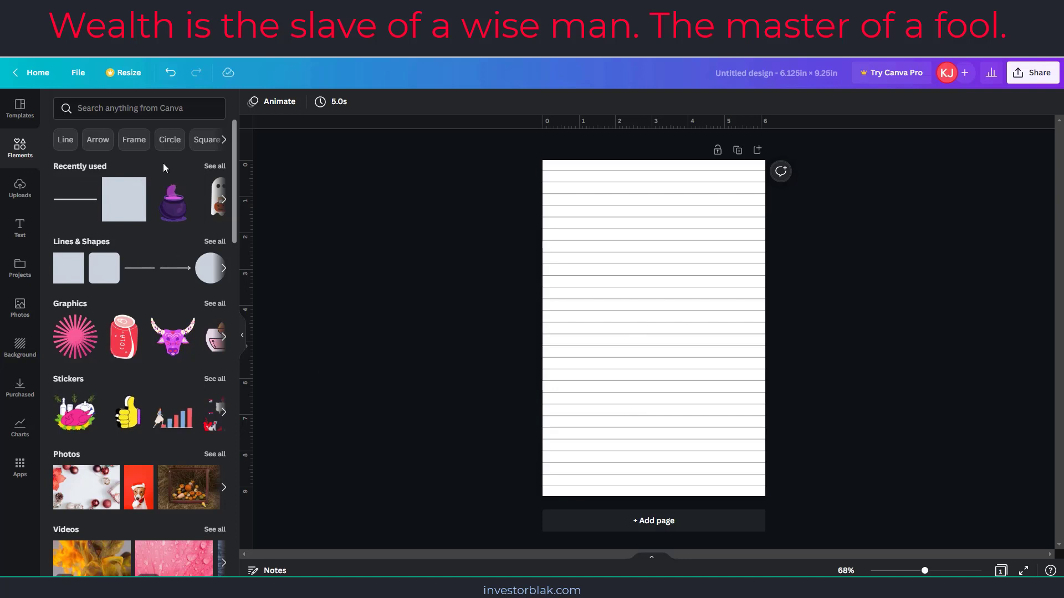
Step: Search the elements for Halloween, add the black corner spider web, and shrink it into the page's top-left corner
left_click(127, 108)
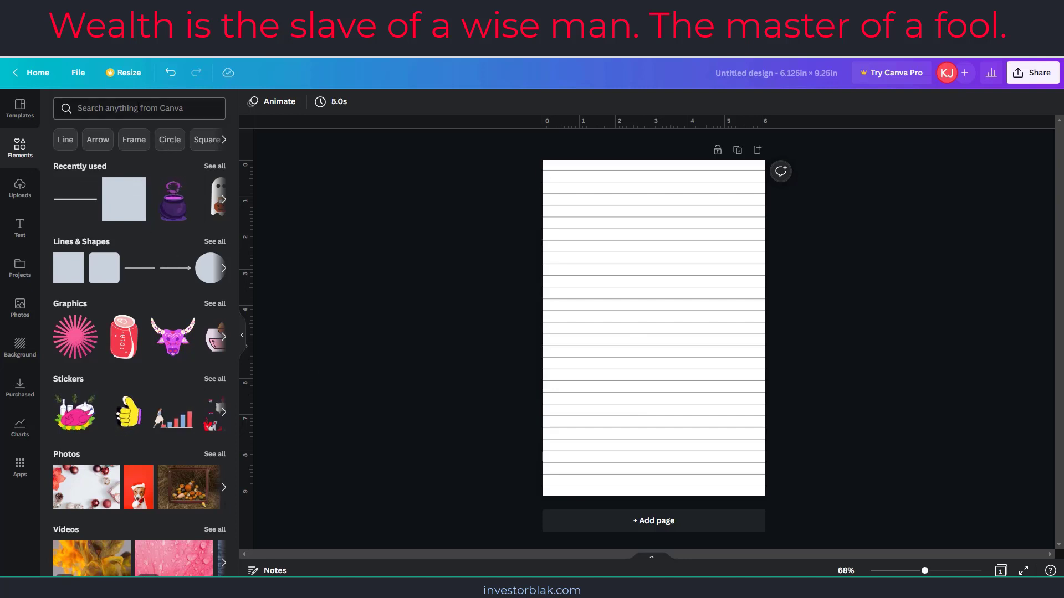
left_click(86, 161)
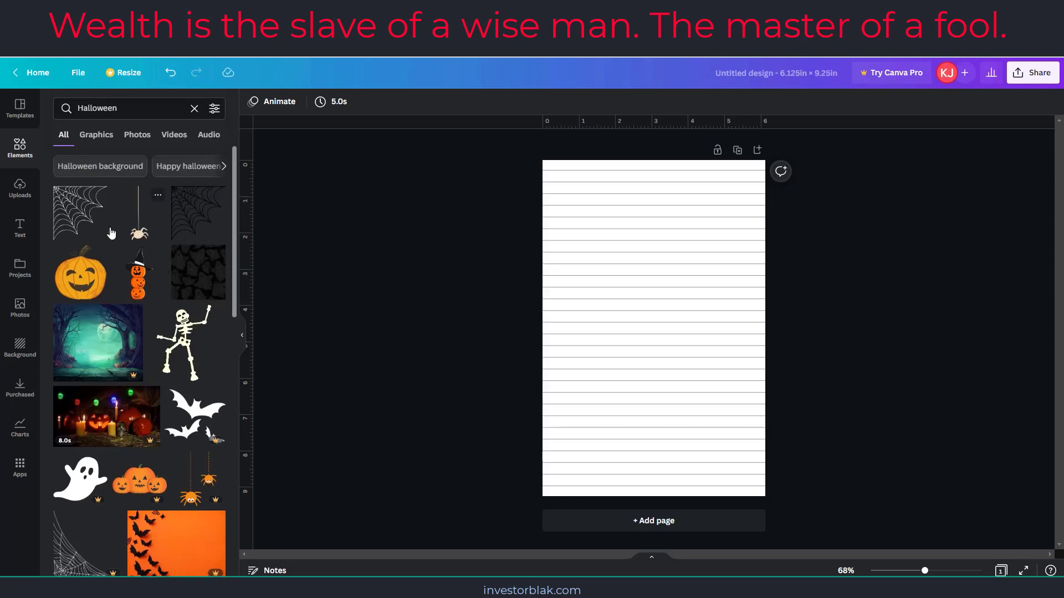
left_click(186, 229)
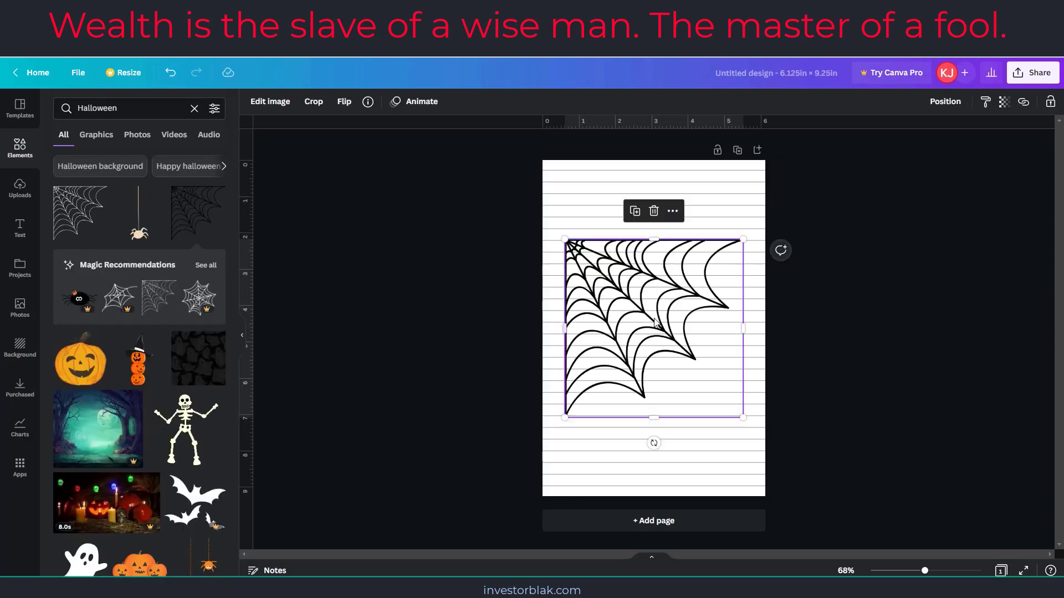
left_click_drag(625, 314, 605, 234)
left_click_drag(715, 339, 581, 204)
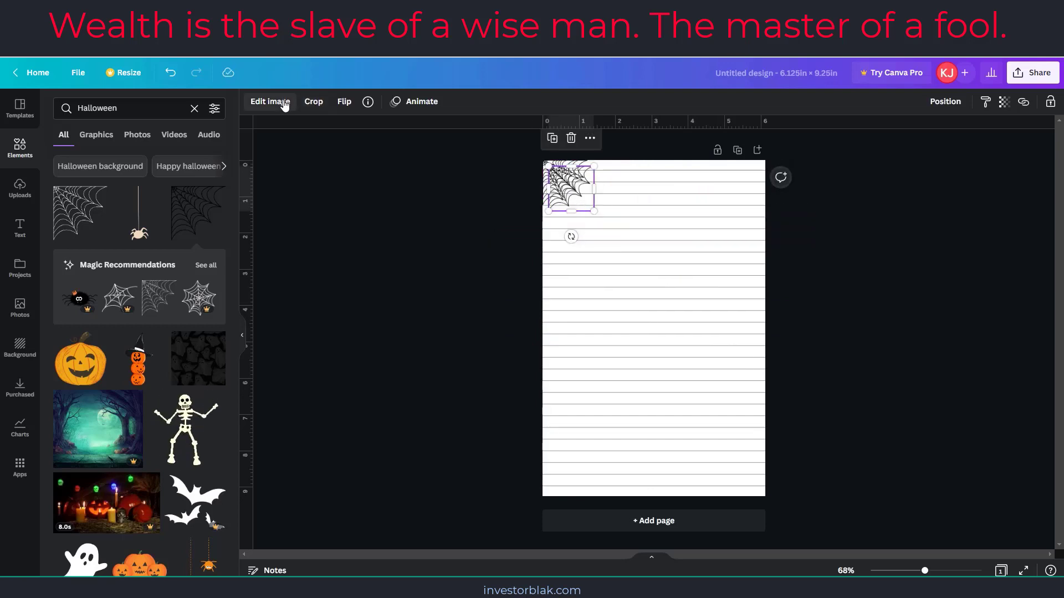
Step: Flip a duplicate of the spider web horizontally and vertically and place it in the page's bottom-right corner
left_click(344, 102)
left_click(371, 132)
left_click(370, 153)
left_click_drag(576, 197, 749, 483)
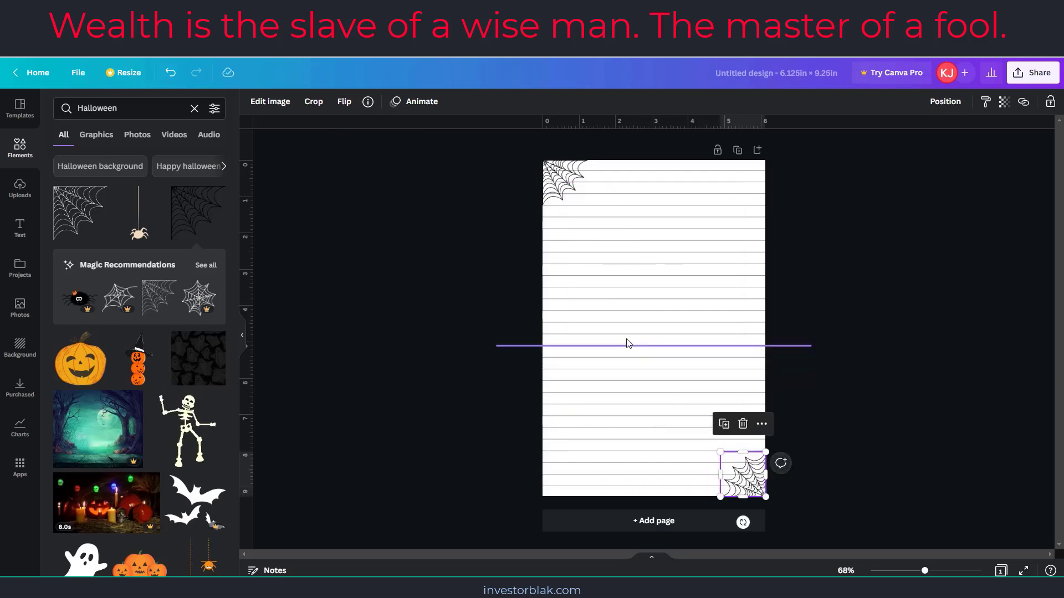
Step: Fade both corner spider webs together by lowering their transparency value
left_click(563, 188, "shift")
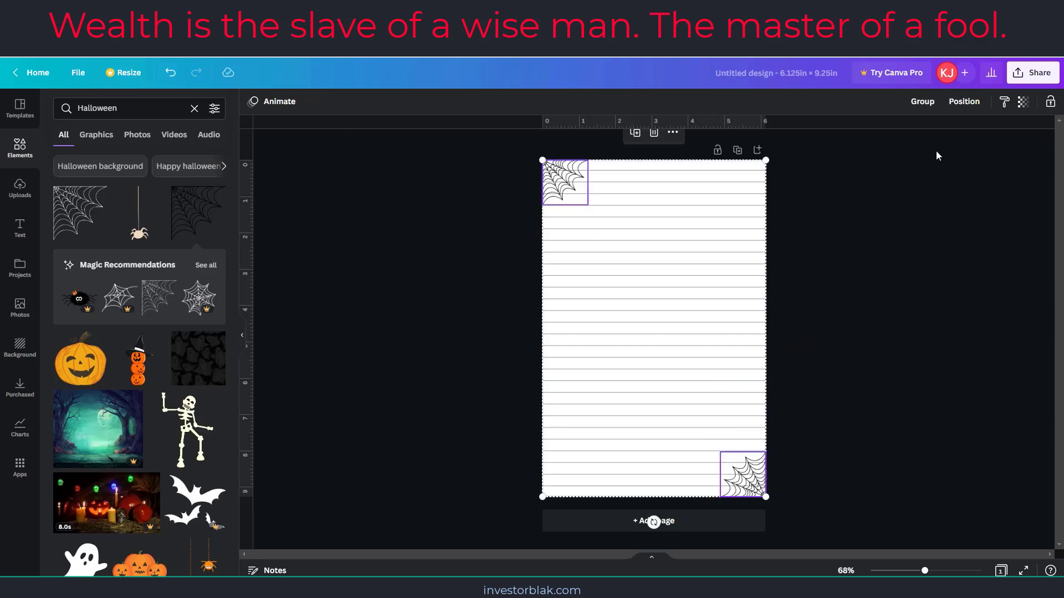
left_click(1021, 103)
left_click_drag(1017, 151, 975, 144)
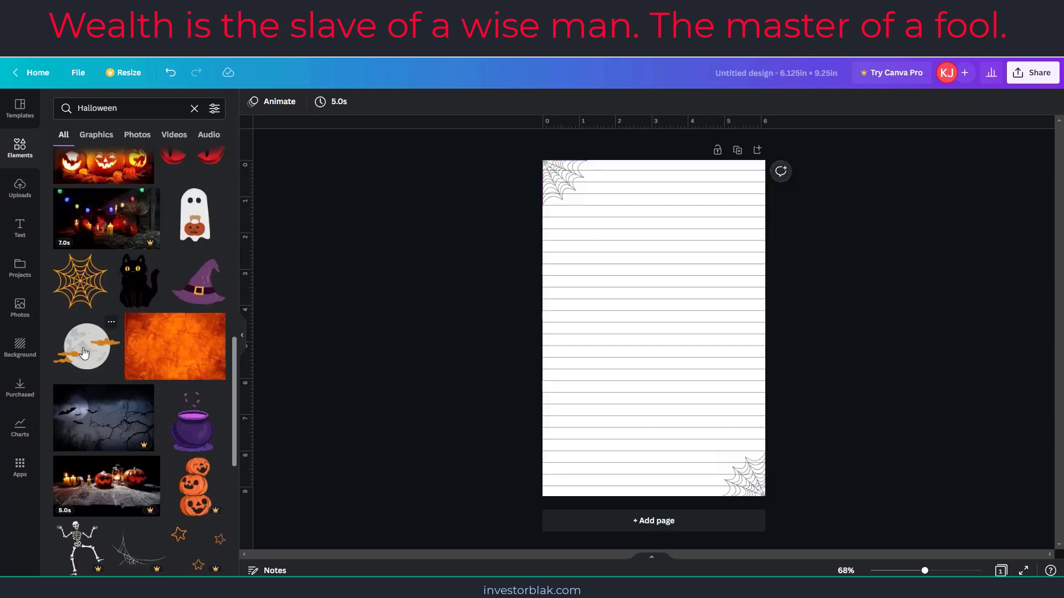
Step: Add the moon graphic with orange clouds, enlarge it, centre it horizontally above the page's middle, and set its transparency to 37
left_click(84, 352)
left_click_drag(712, 295, 751, 263)
left_click_drag(666, 306, 646, 292)
left_click(1001, 103)
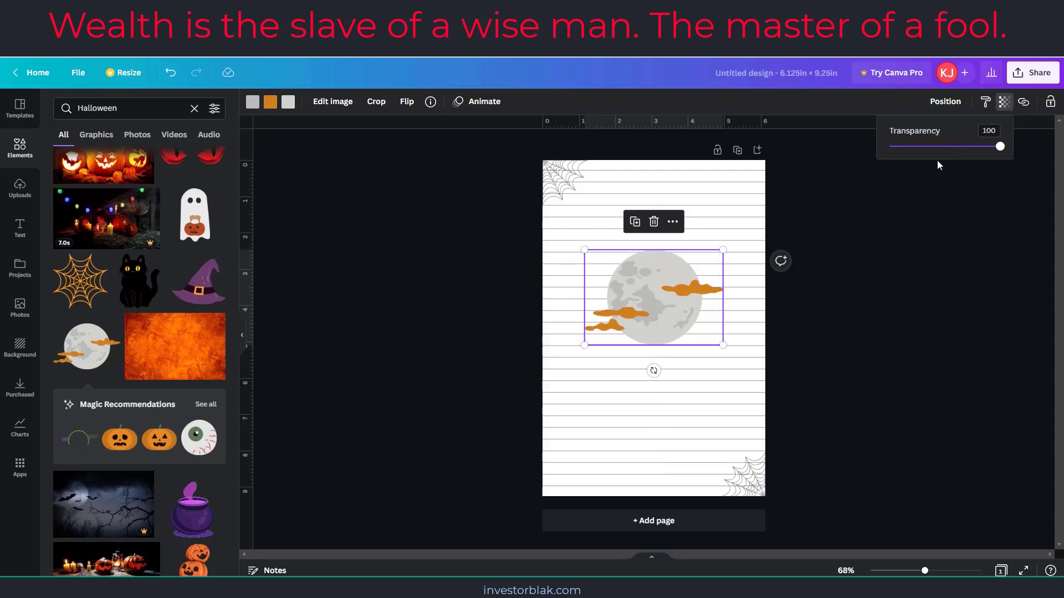
left_click_drag(999, 148, 932, 143)
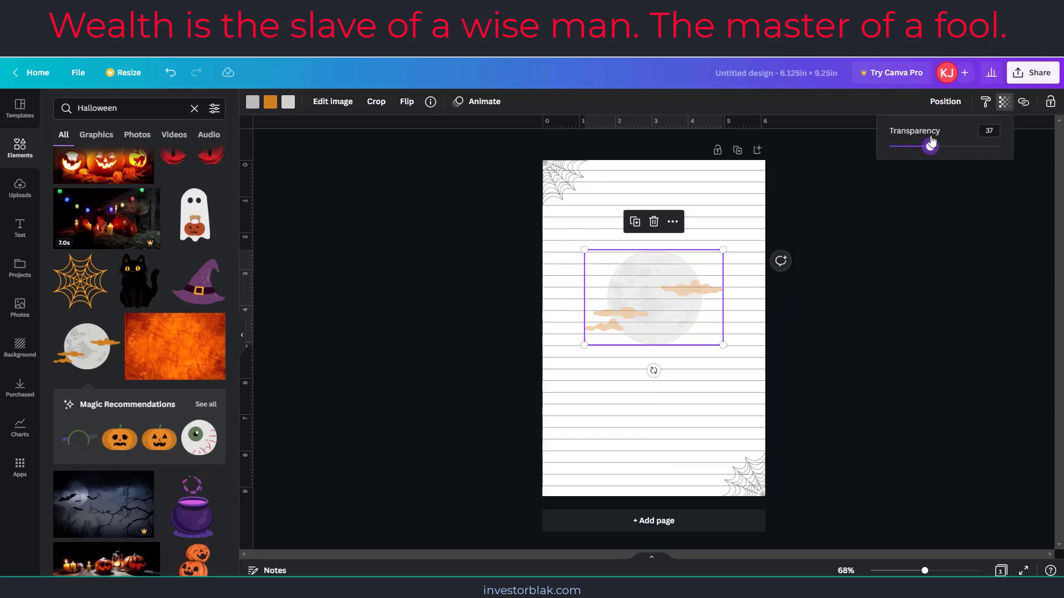
left_click(697, 288)
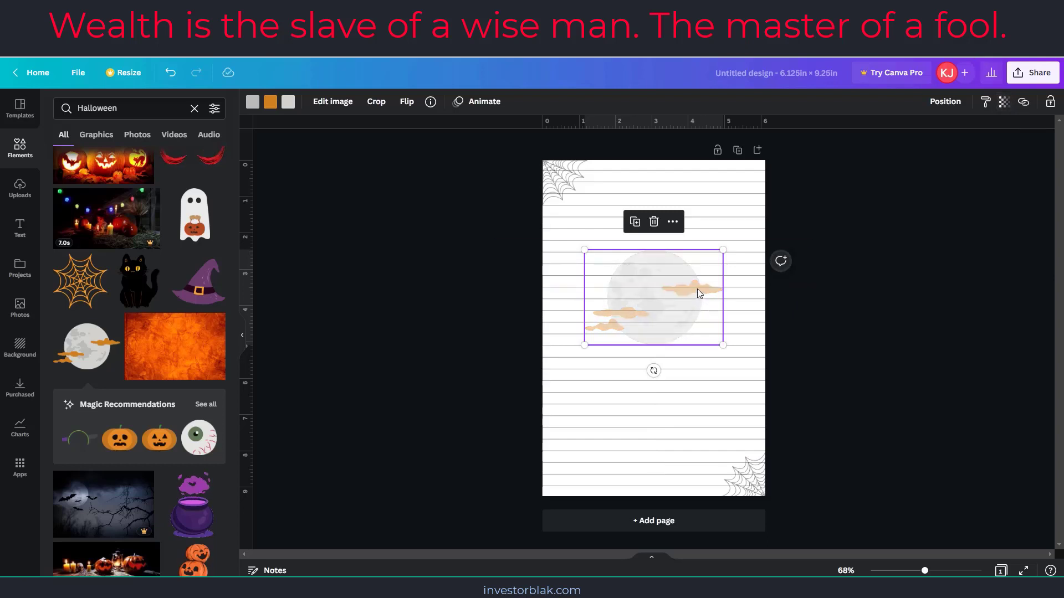
double_click(697, 288)
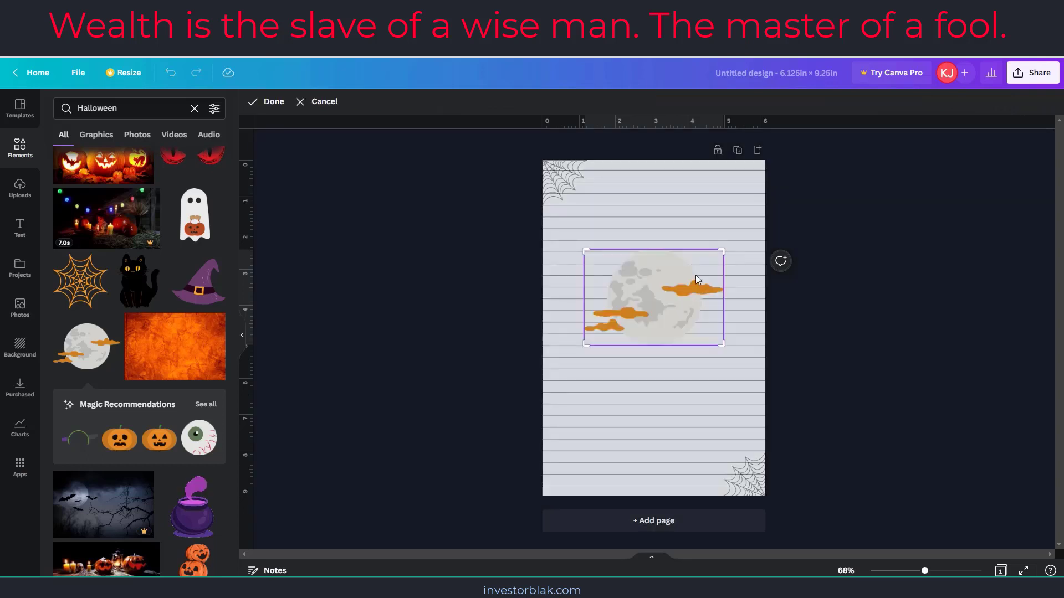
left_click(671, 225)
double_click(667, 274)
left_click(660, 210)
Step: Change the orange clouds of the moon graphic to black
left_click(252, 103)
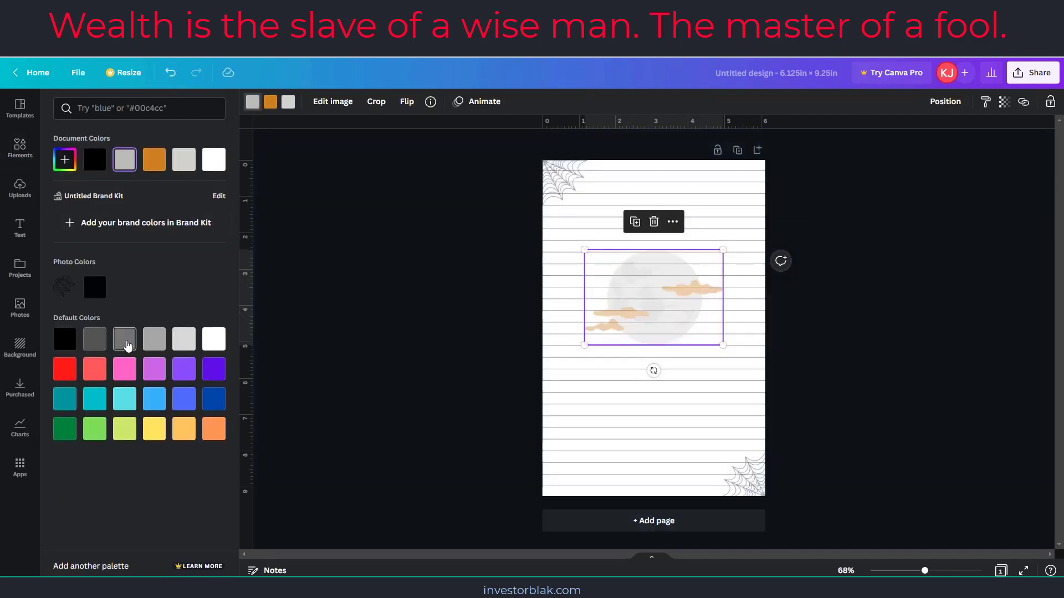
left_click(271, 102)
left_click(69, 343)
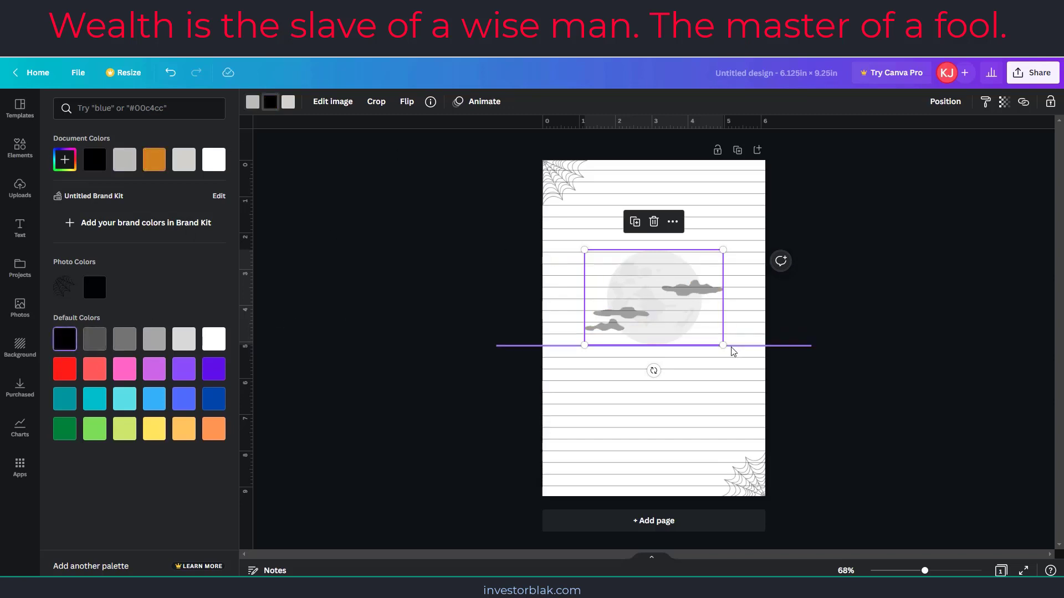
left_click(715, 381)
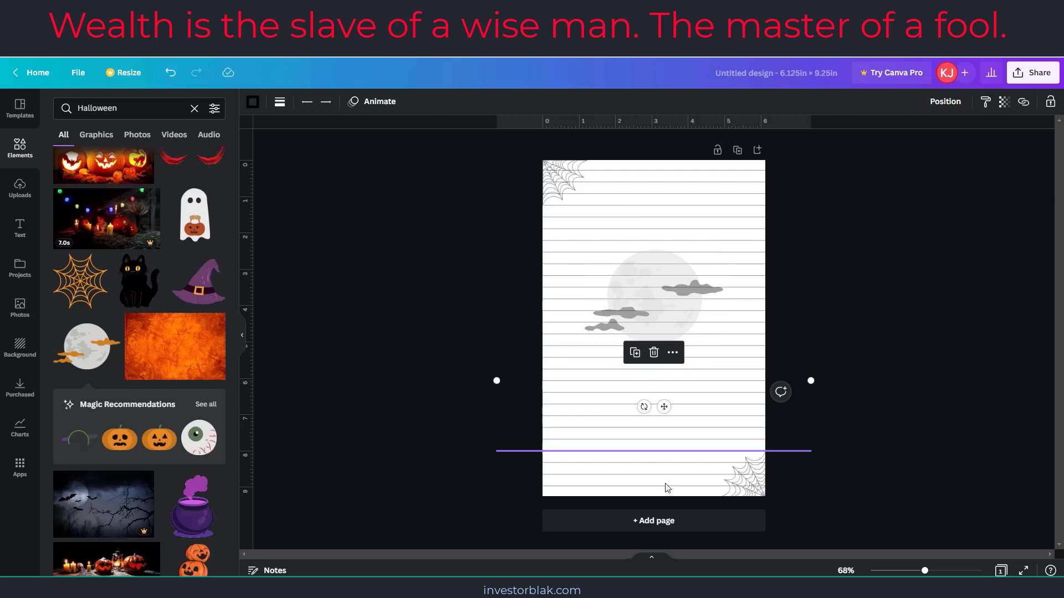
Step: Duplicate the finished lined page until the design has four pages, and show the pages in grid view
left_click(866, 211)
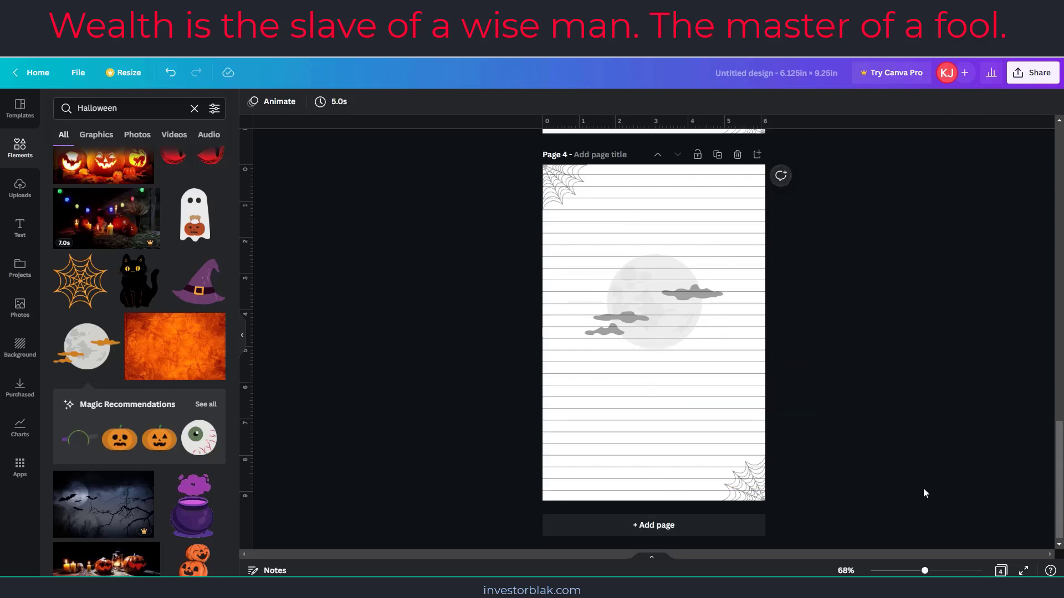
left_click(1002, 571)
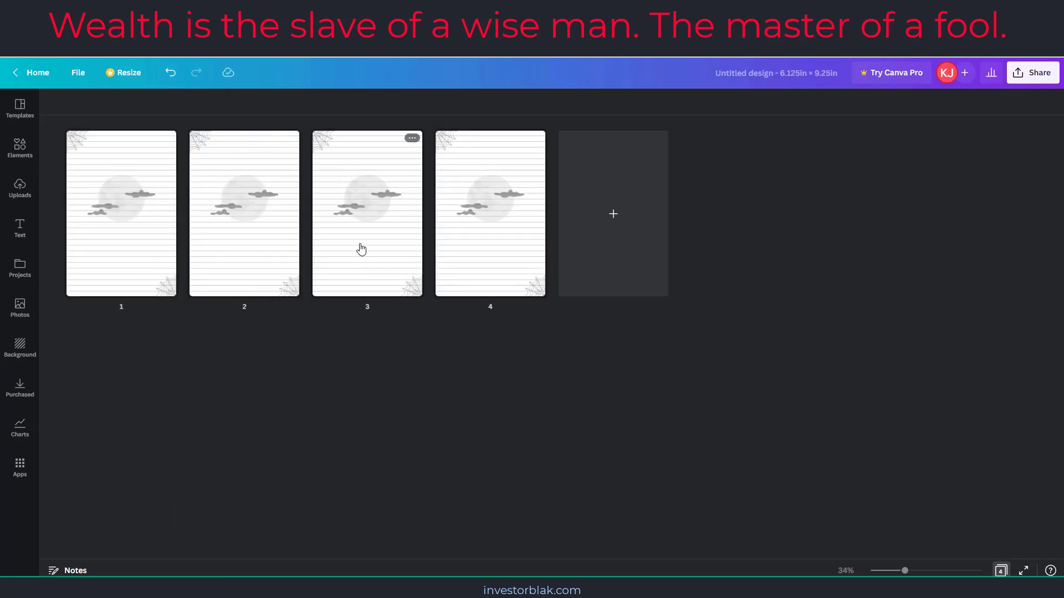
Step: Select all four lined pages and duplicate the group repeatedly until the design has 36 pages
left_click_drag(535, 383, 96, 143)
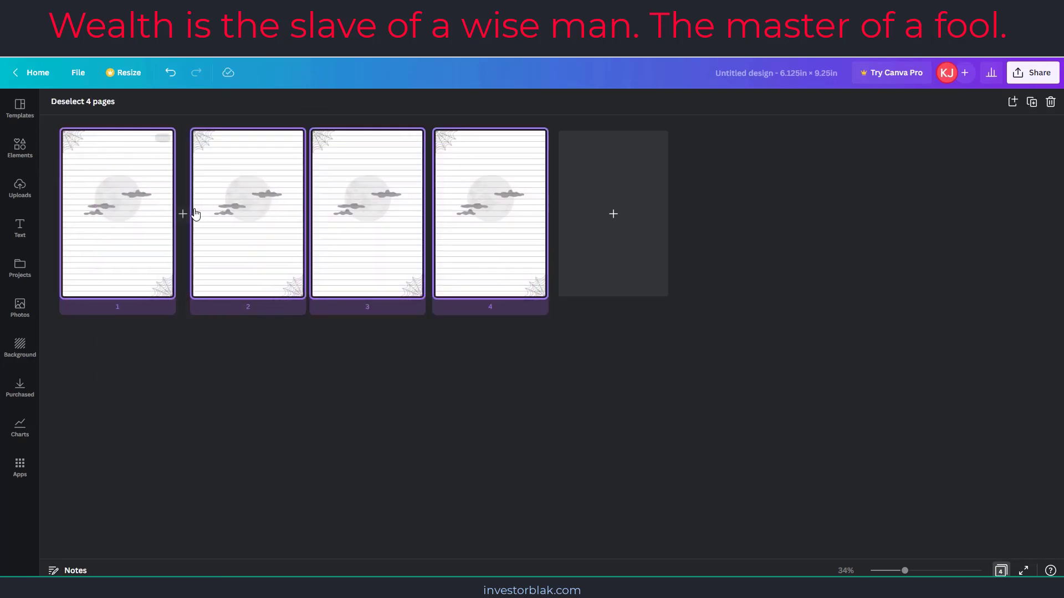
key("ctrl+d")
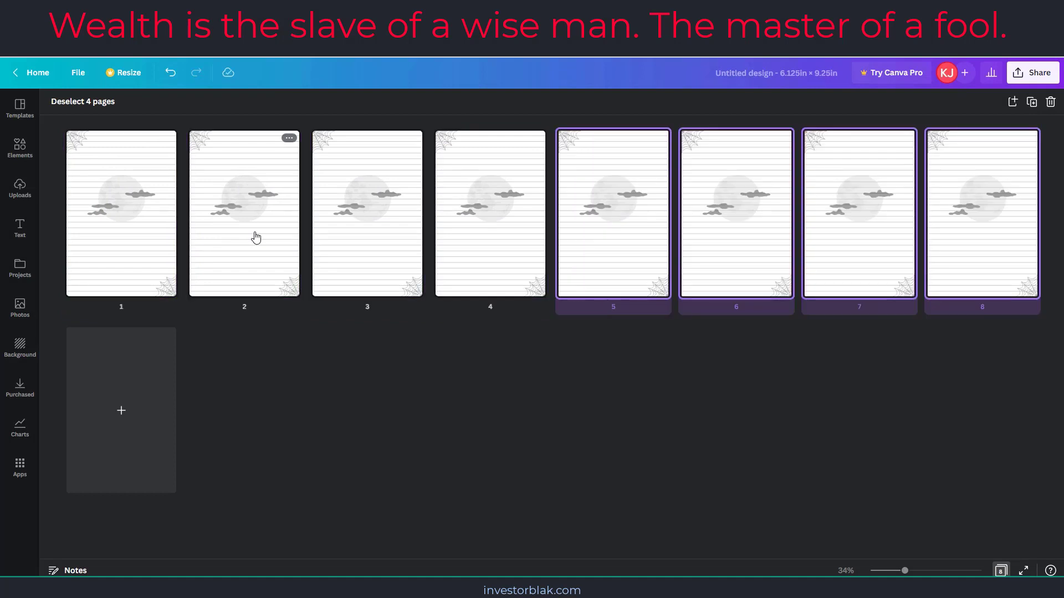
key("ctrl+d")
key("ctrl+d")
key("ctrl+d")
key("ctrl+d")
key("ctrl+d")
key("ctrl+d")
key("ctrl+d")
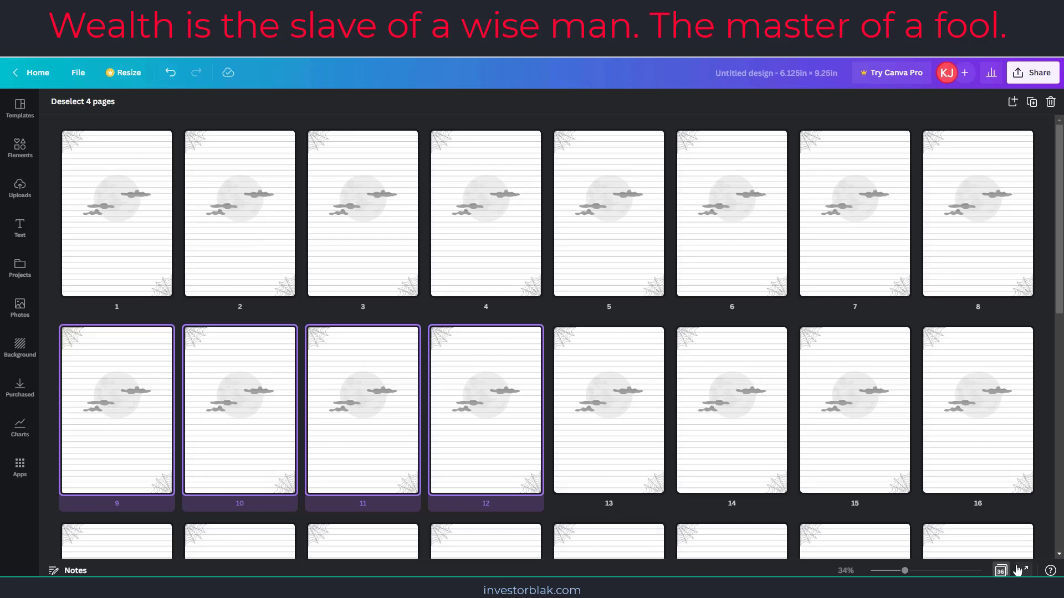
Step: Remove the surplus pages at the end so that the design has 20 pages
scroll(776, 532, "down", 10)
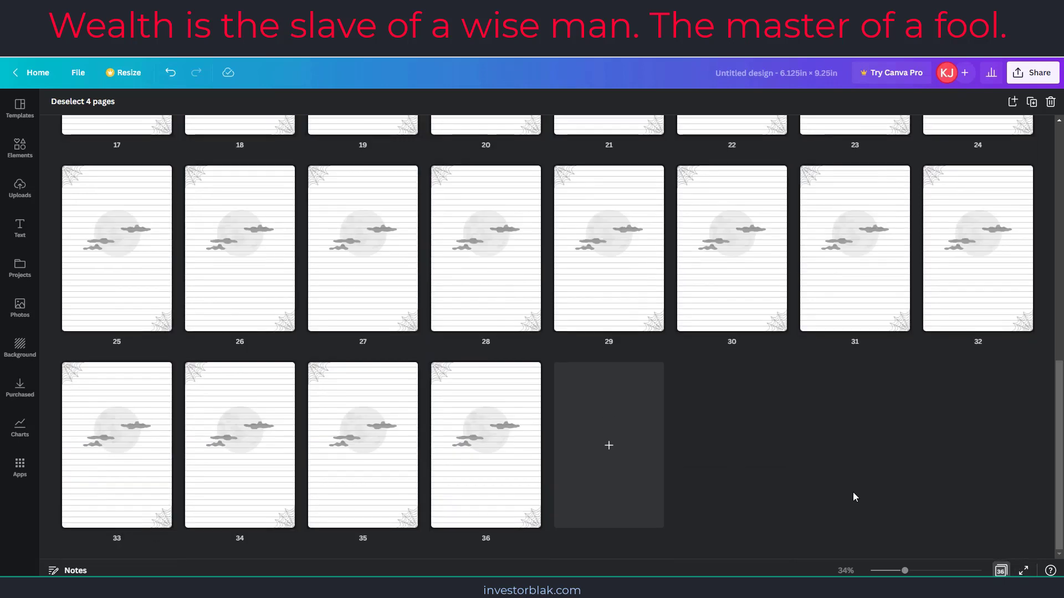
left_click_drag(547, 558, 625, 161)
scroll(518, 470, "up", 3)
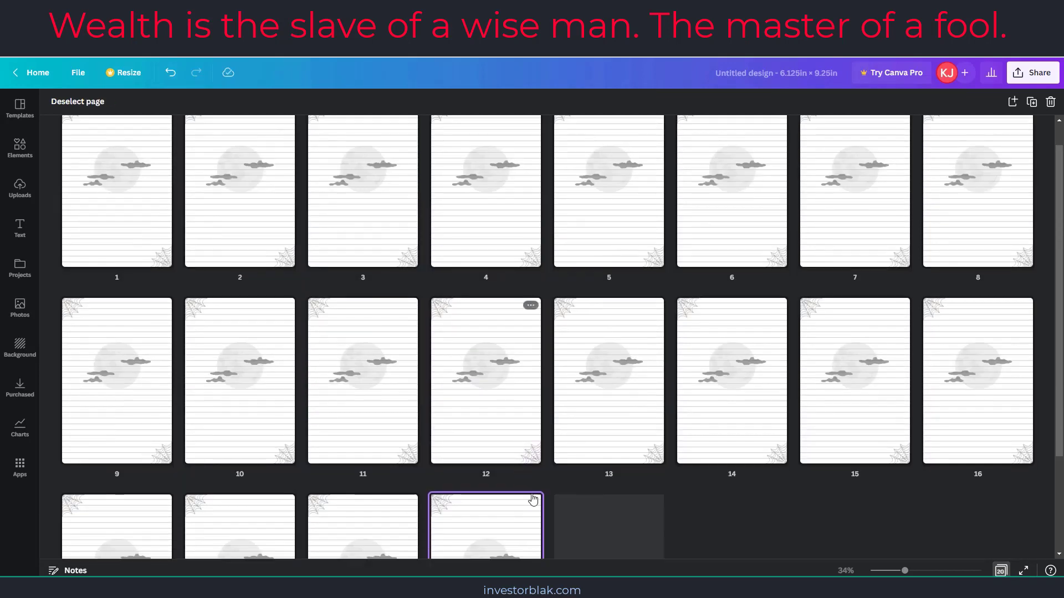
scroll(534, 500, "down", 3)
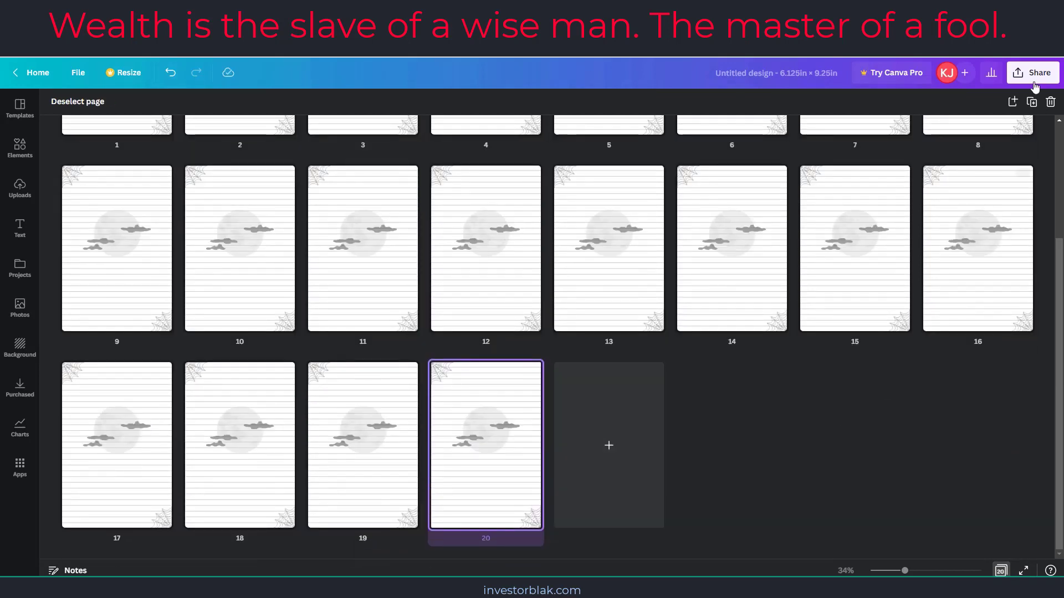
Step: Download all 20 pages as a PDF Print file and close the download notice
left_click(1034, 76)
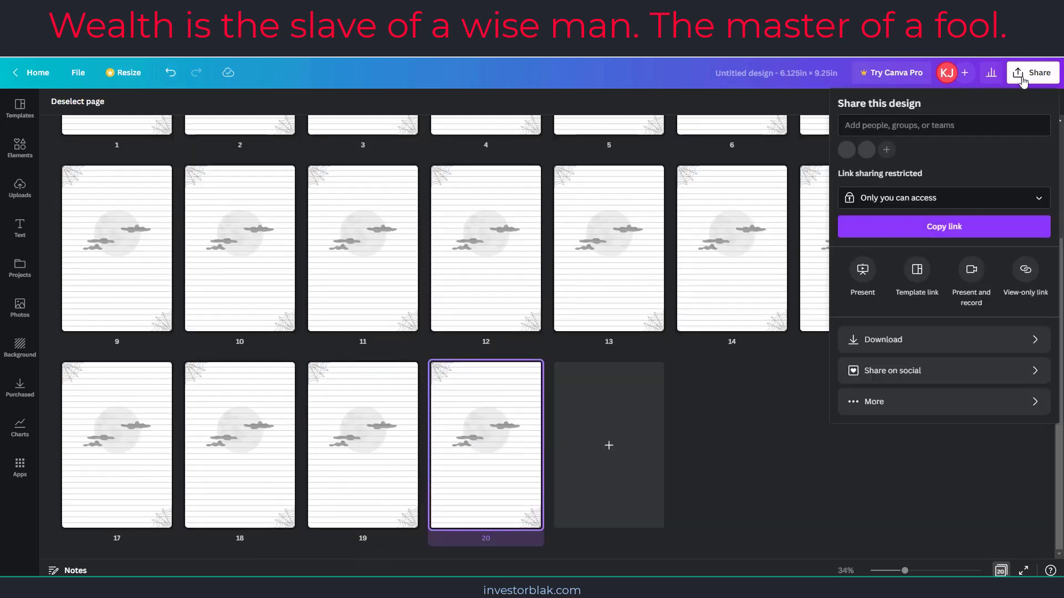
left_click(883, 342)
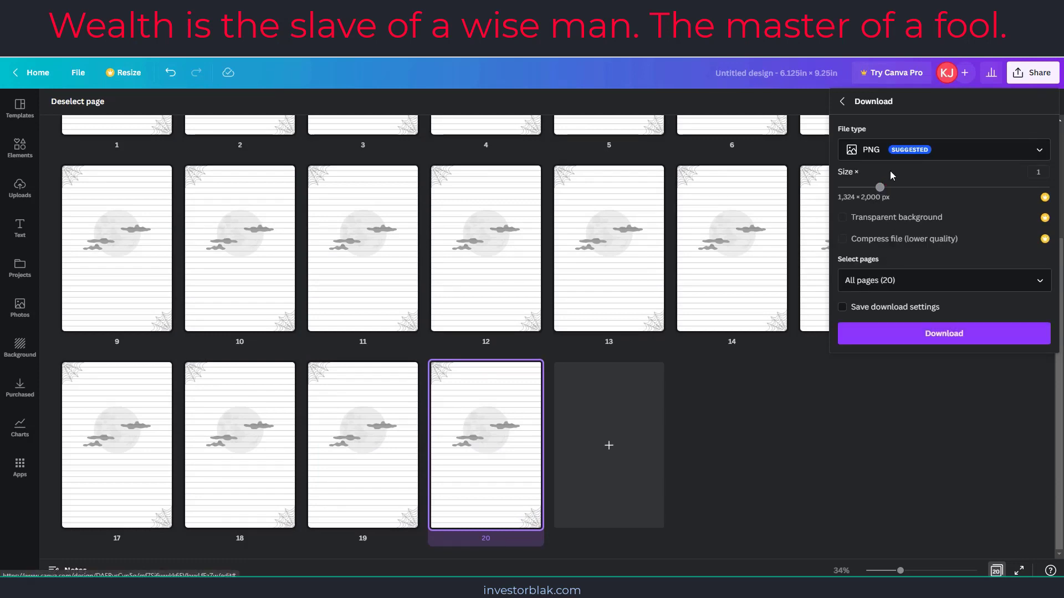
left_click(966, 158)
left_click(890, 284)
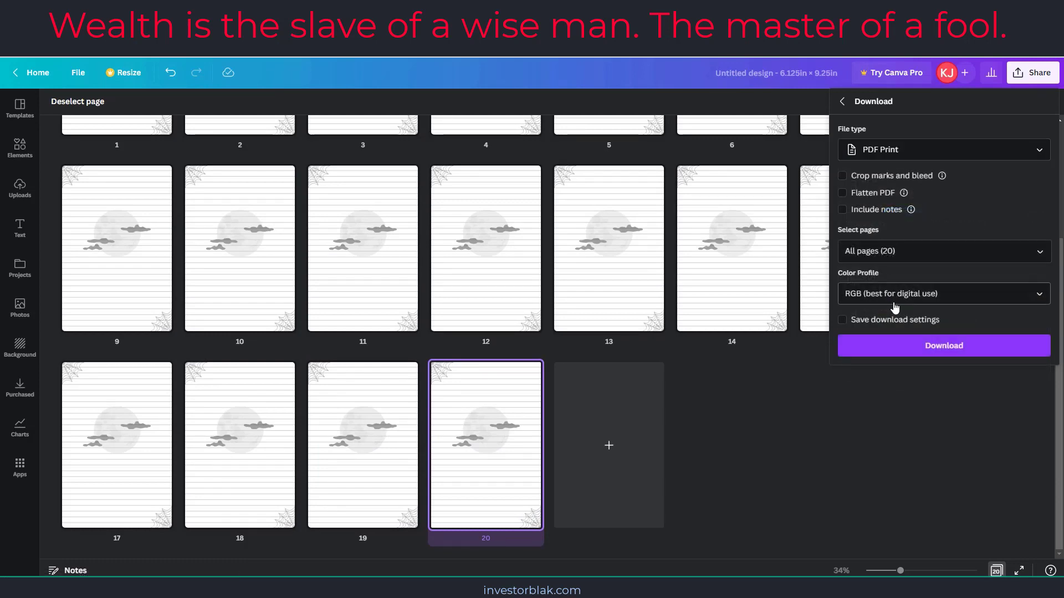
left_click(898, 347)
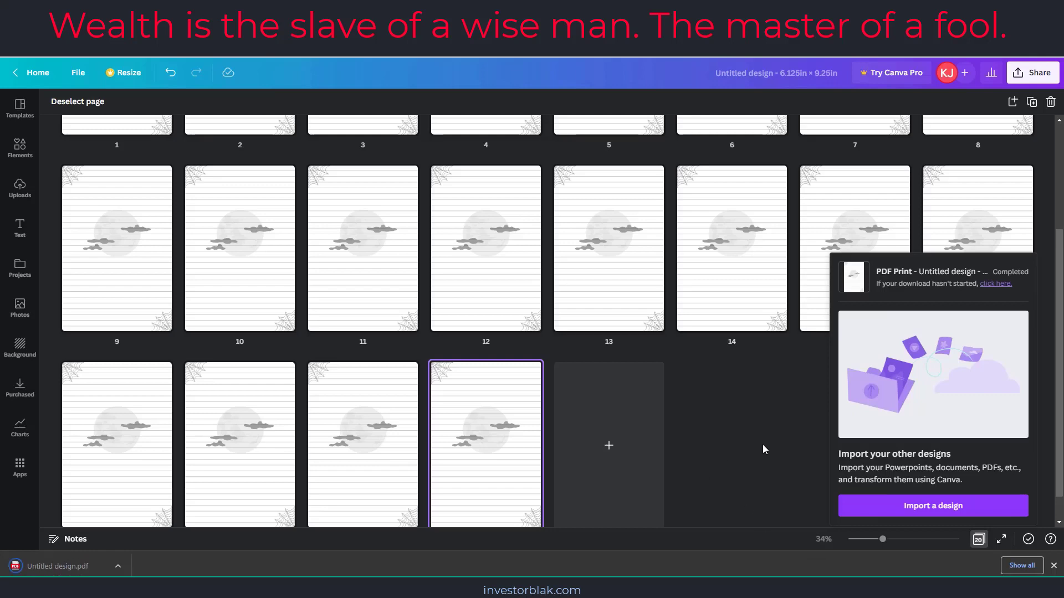
left_click(1020, 272)
Step: Select all 20 pages and duplicate them as a group until the design has 100 pages
scroll(720, 440, "down", 1)
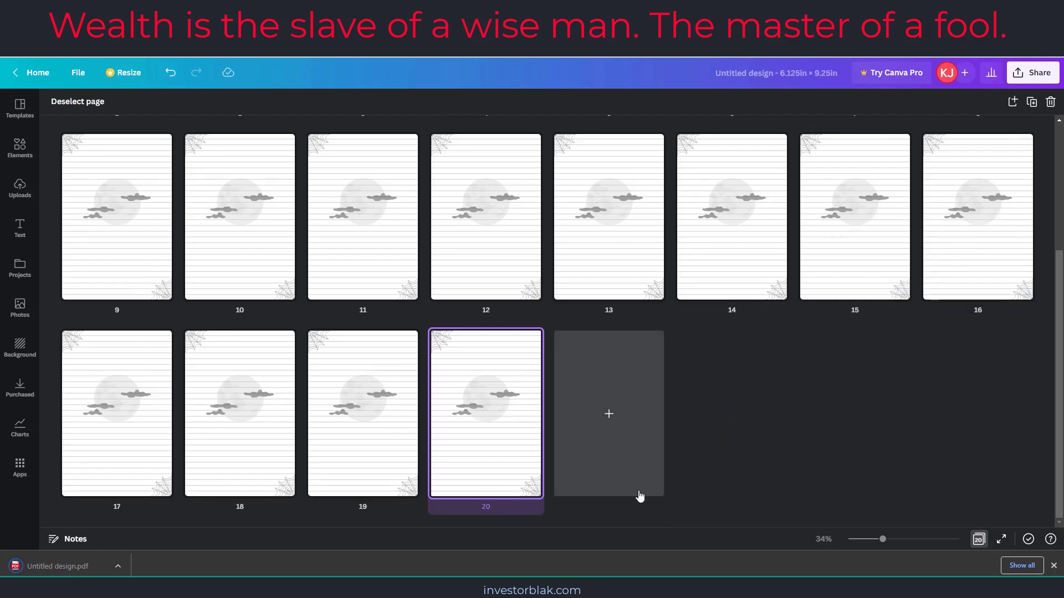
left_click_drag(618, 521, 81, 111)
key("ctrl+a")
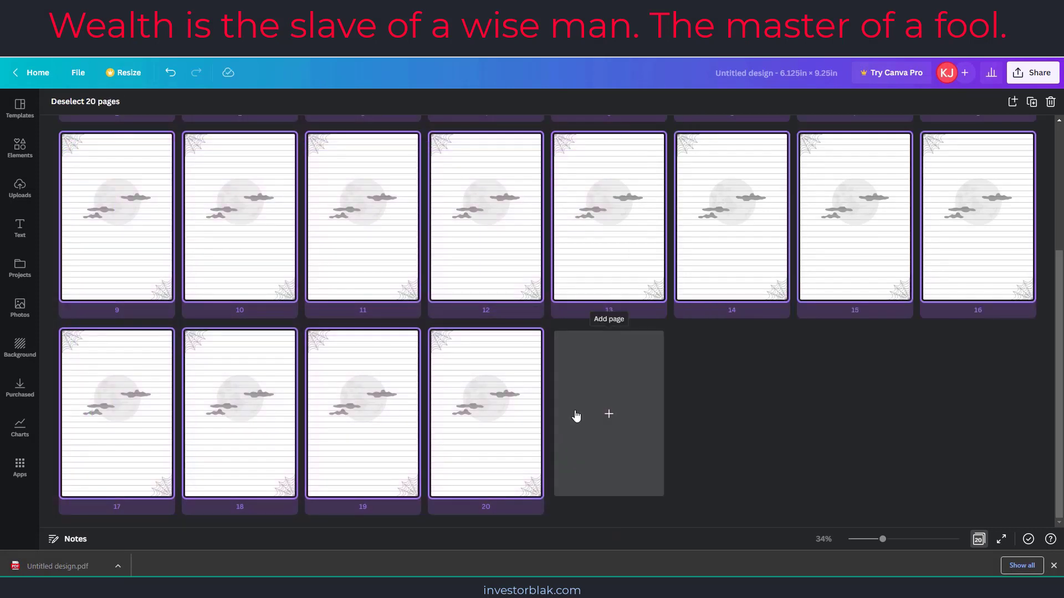
key("ctrl+v")
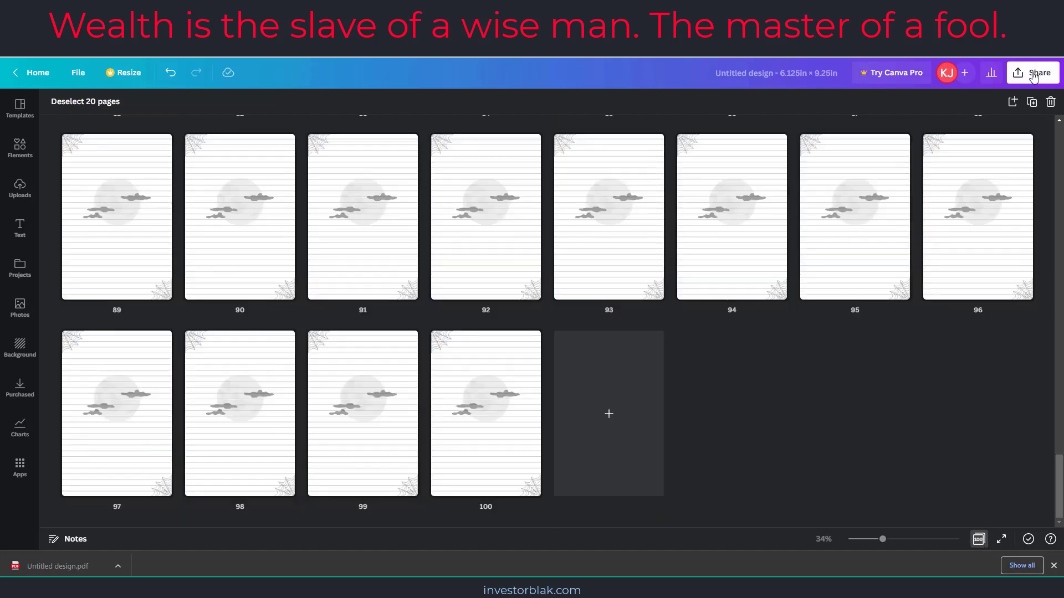
Step: Download the 100-page design in the suggested PNG format
left_click(1032, 72)
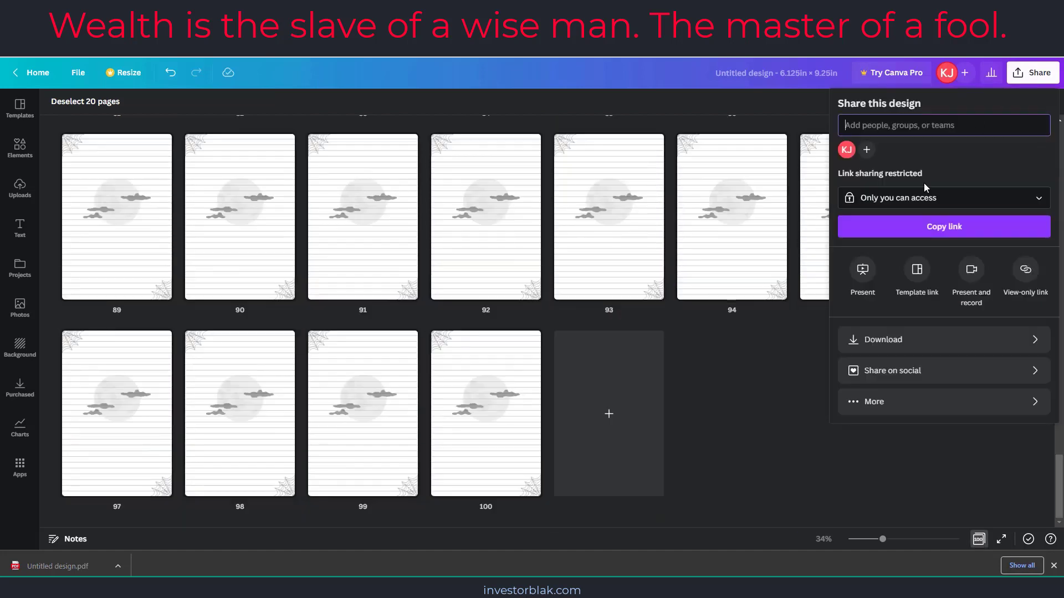
left_click(893, 344)
left_click(892, 342)
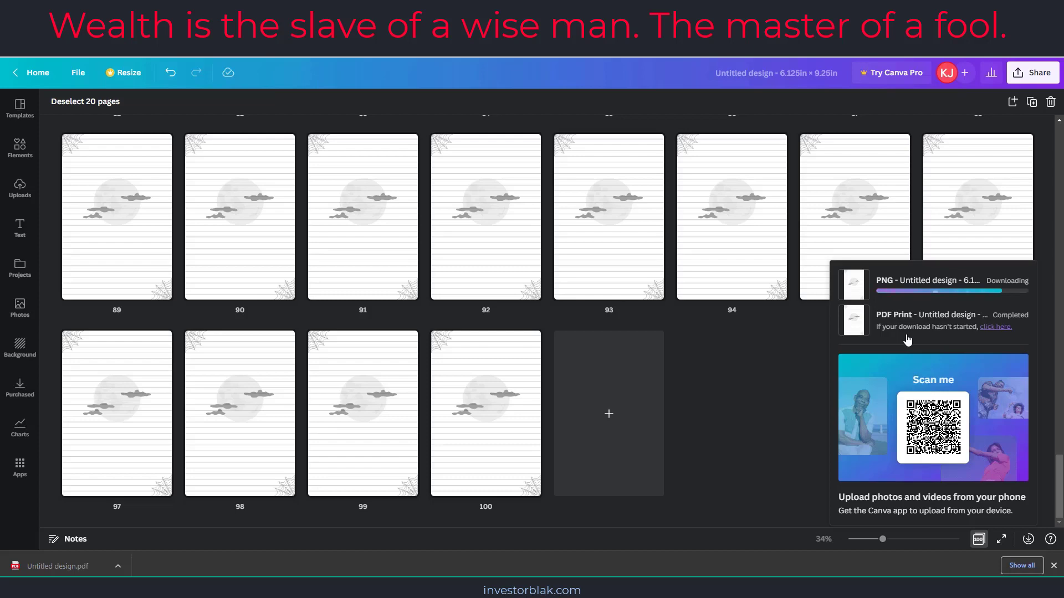
Step: Open the online PDF joiner in a new tab and join Untitled design (1).pdf and Untitled design.pdf into one file
key("ctrl+t")
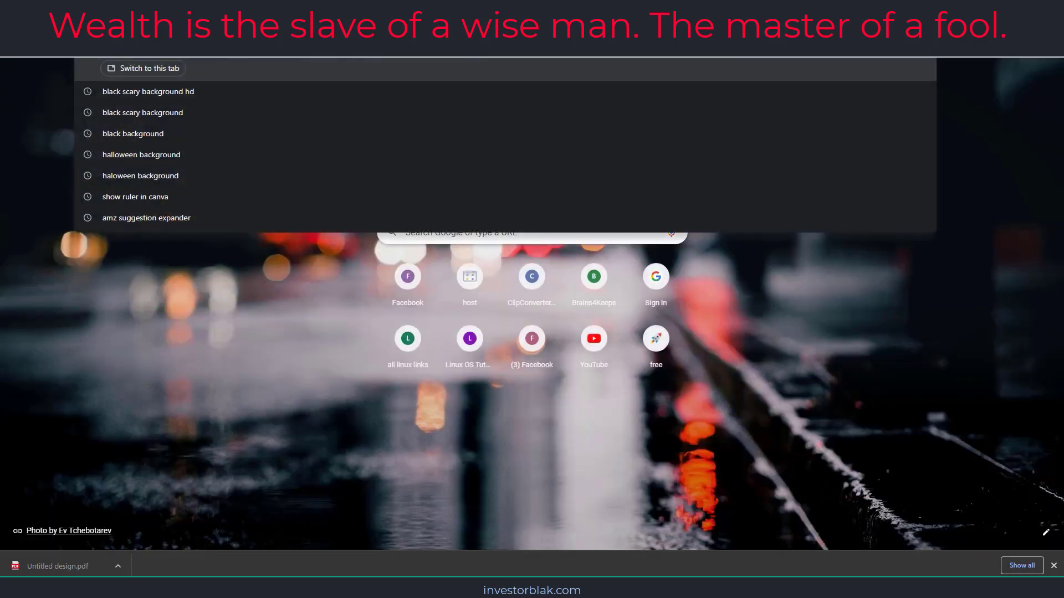
type("pdf")
key("Return")
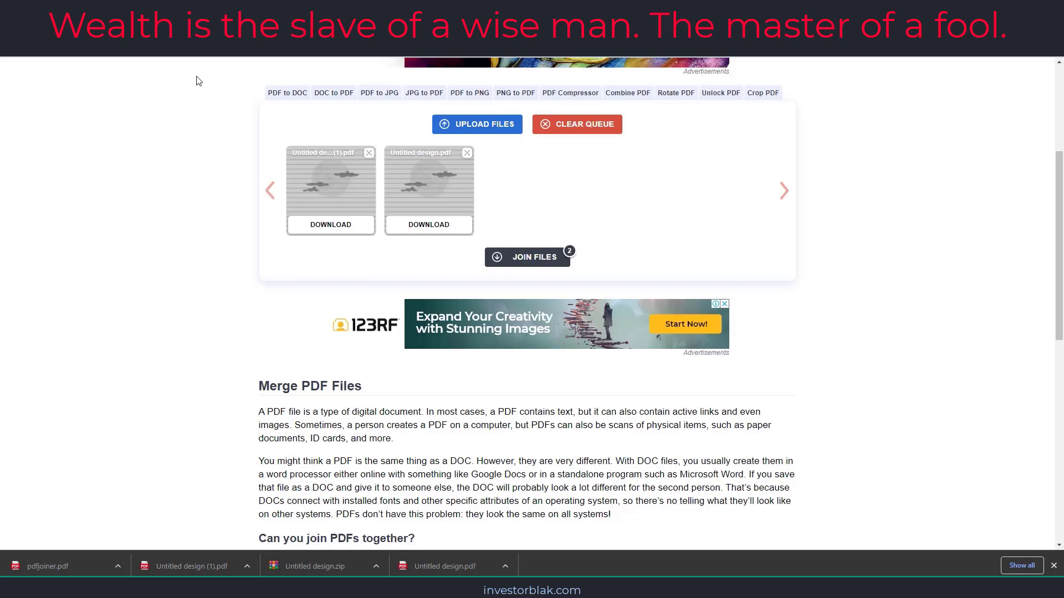
left_click(465, 126)
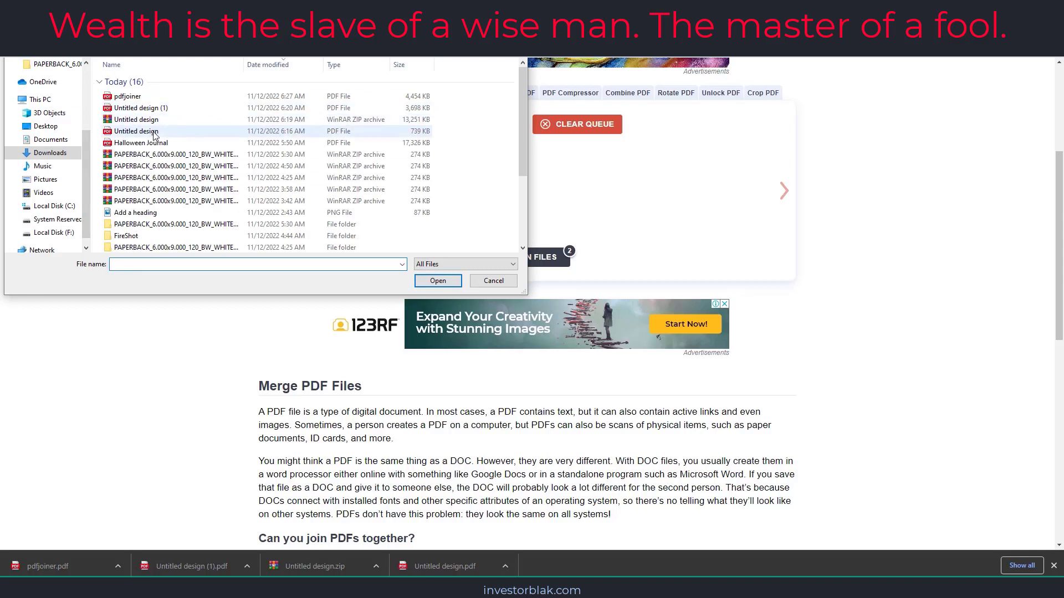
left_click(494, 281)
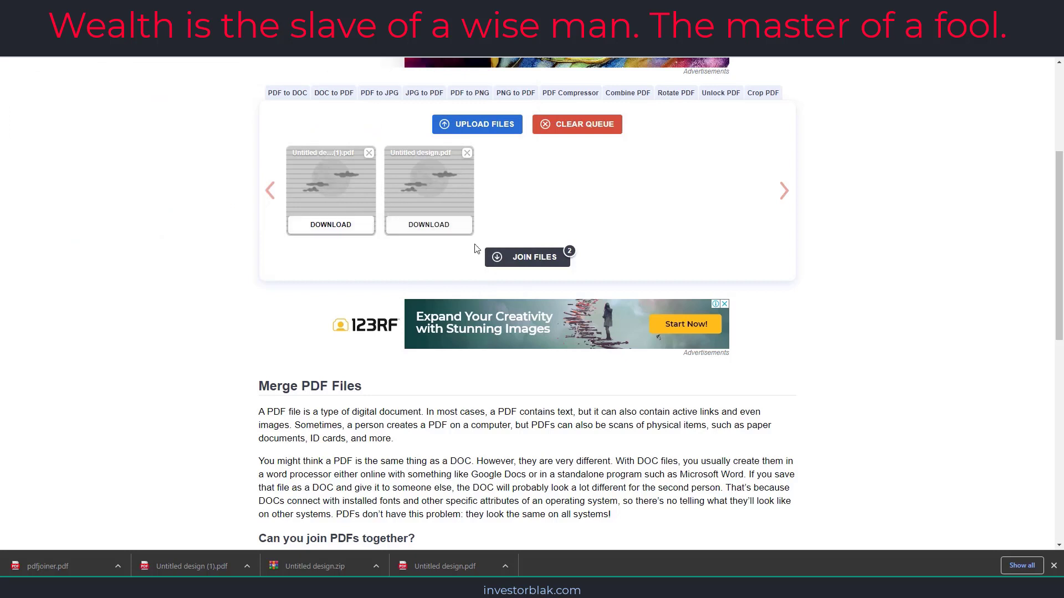
left_click(524, 260)
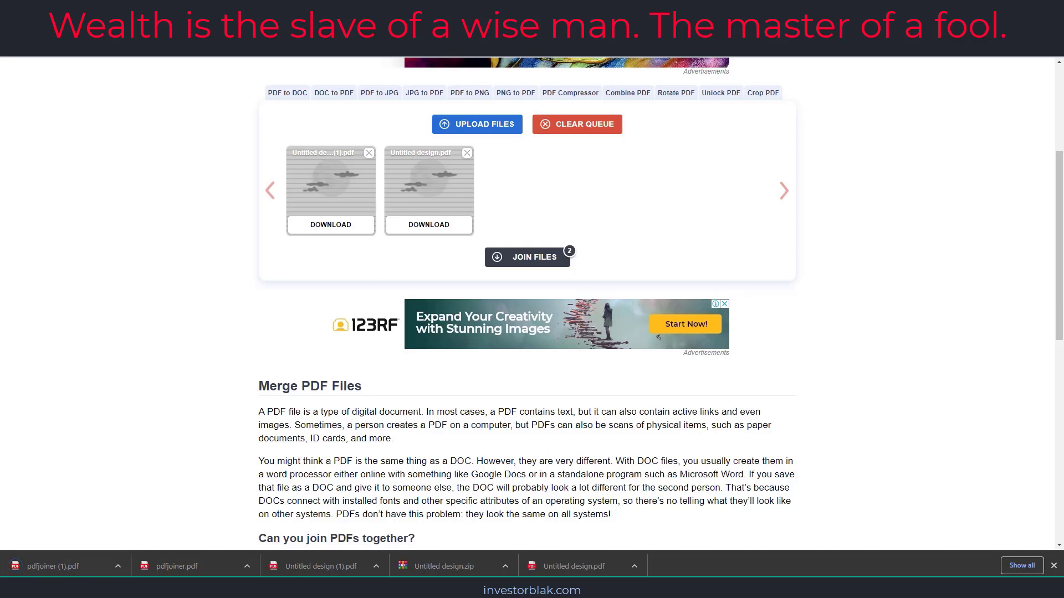
Step: Open the joined file pdfjoiner (1).pdf and check its page count
left_click(59, 565)
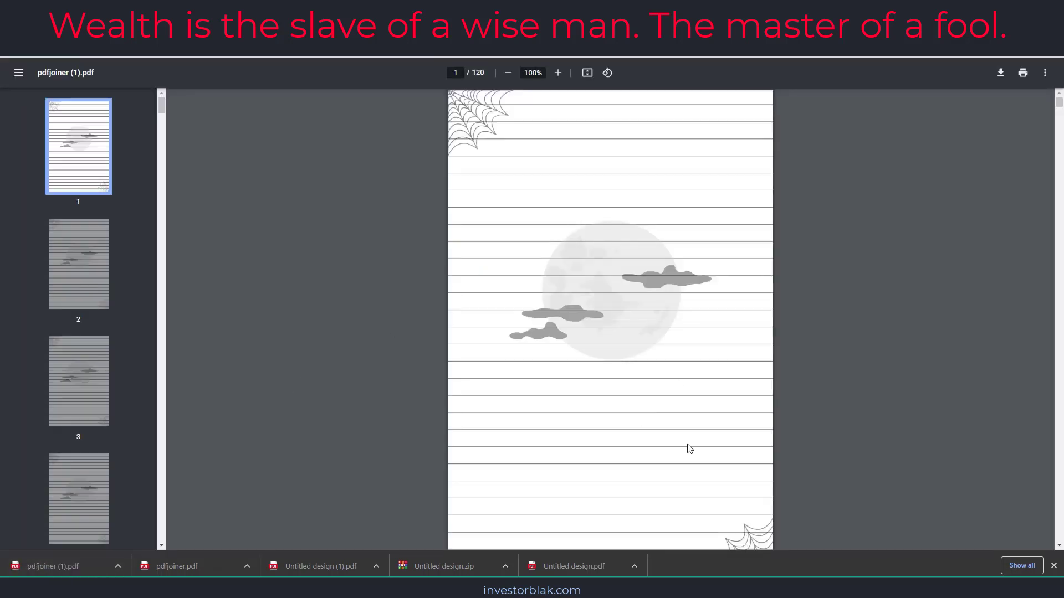
left_click_drag(484, 76, 448, 73)
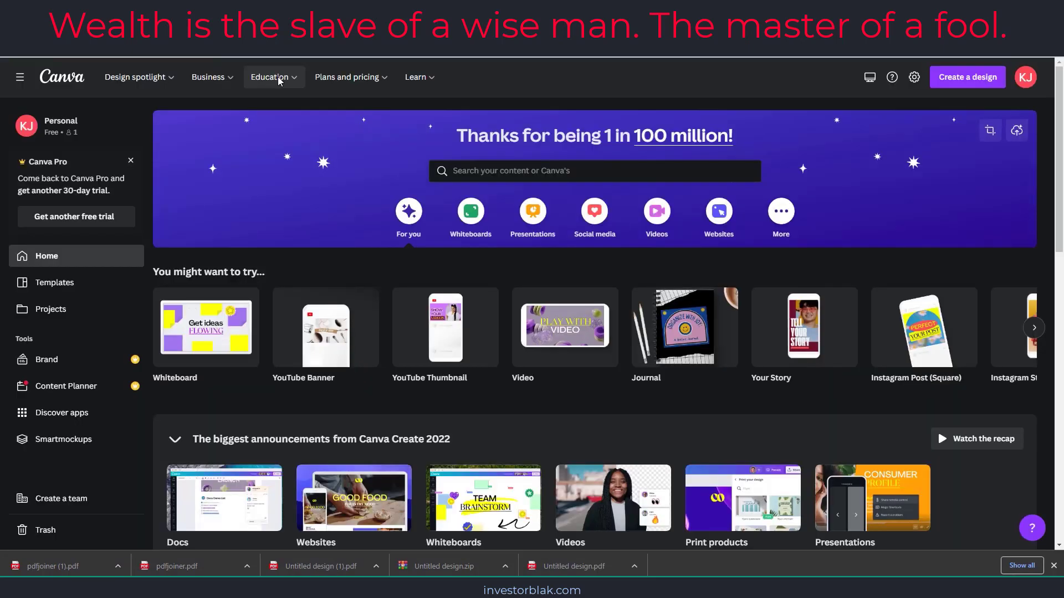
Step: Copy the 6.14" x 9.21" no-bleed page size from the KDP table and replace the Notepad text with it
left_click(273, 77)
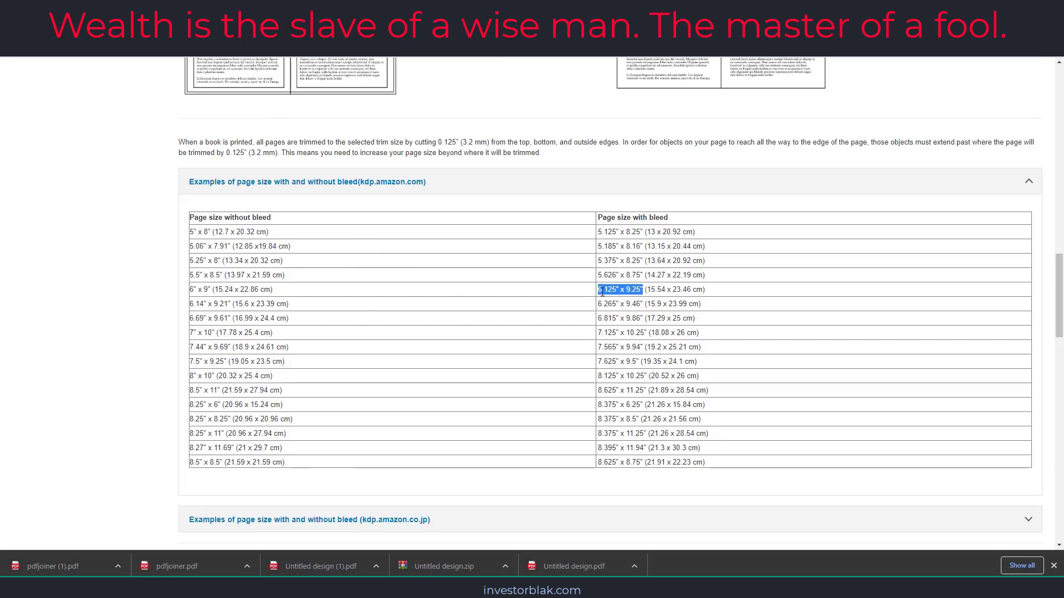
left_click_drag(228, 303, 191, 306)
right_click(201, 304)
left_click(226, 312)
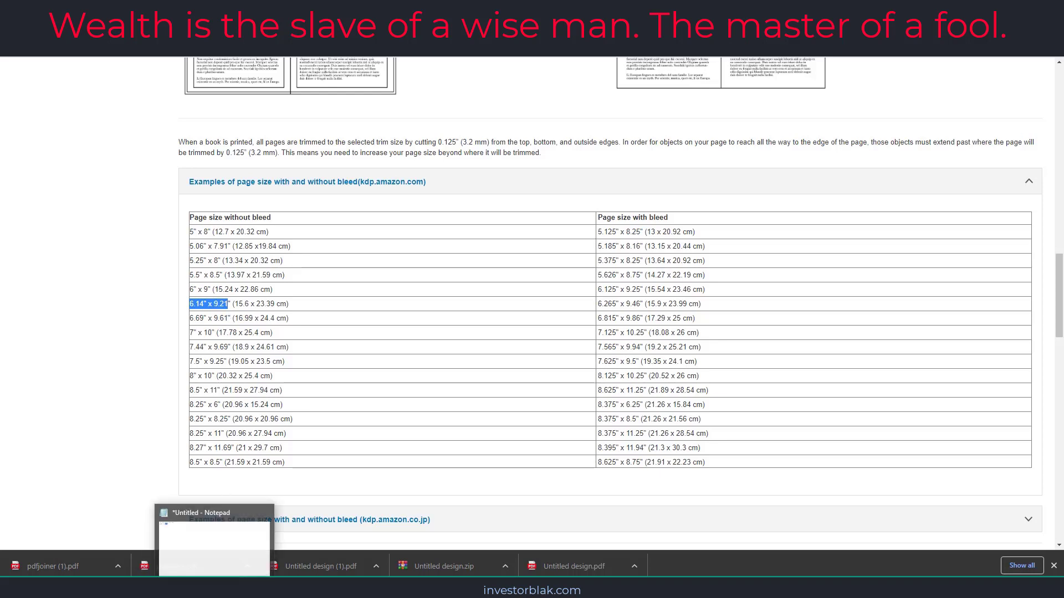
left_click(216, 587)
left_click(361, 236)
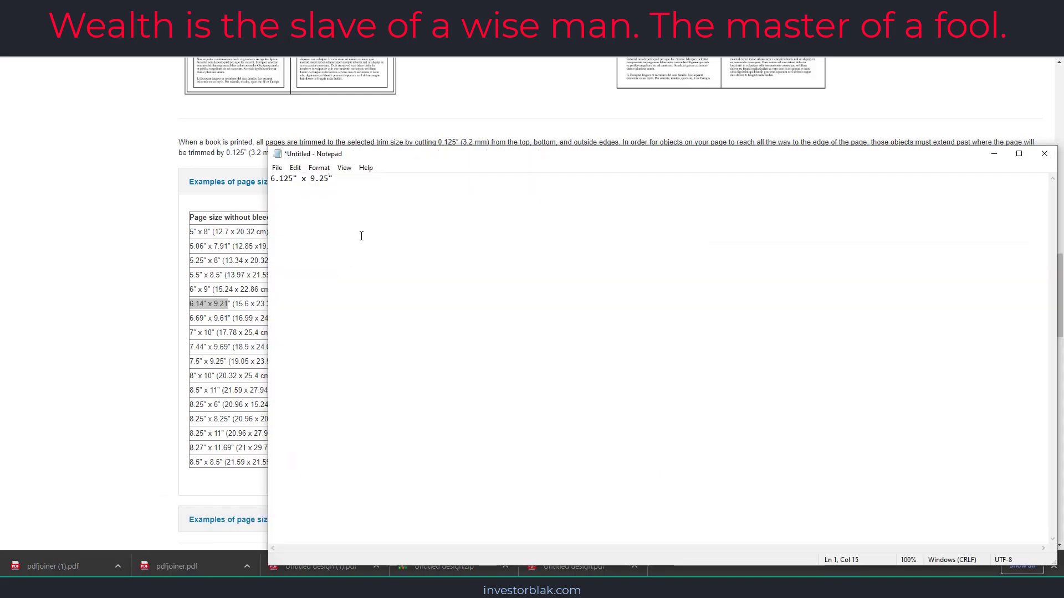
key("ctrl+a")
key("ctrl+v")
left_click(388, 9)
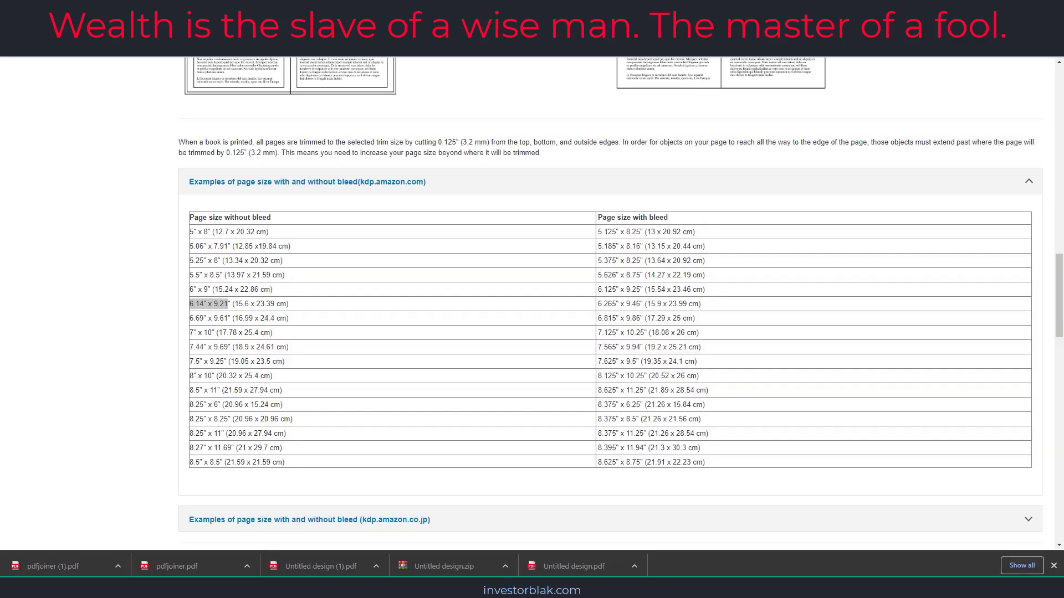
Step: Open the custom size form for a new Canva design and check the size noted in Notepad
left_click(951, 78)
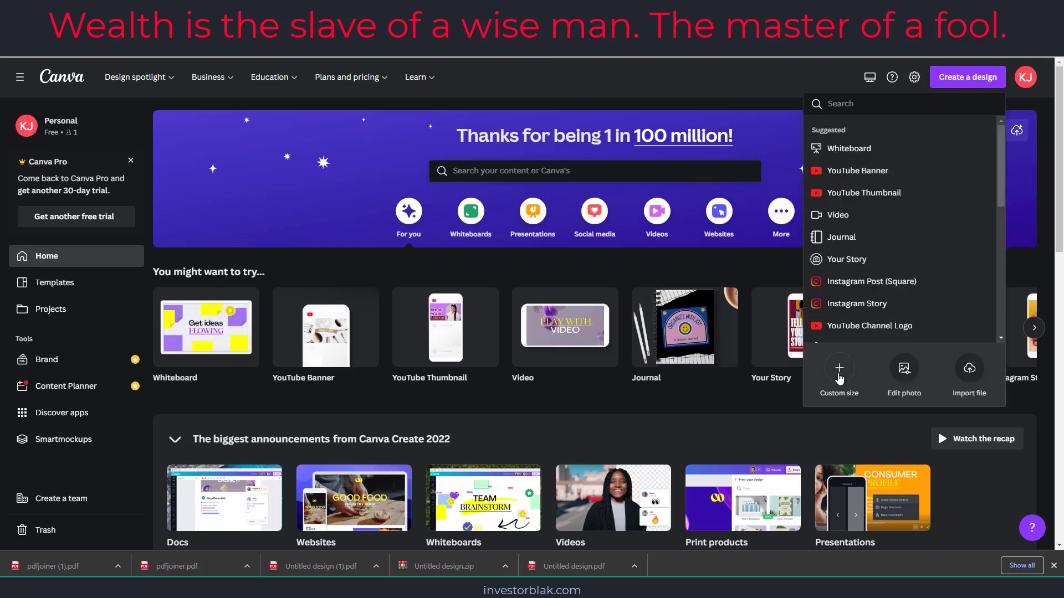
left_click(839, 368)
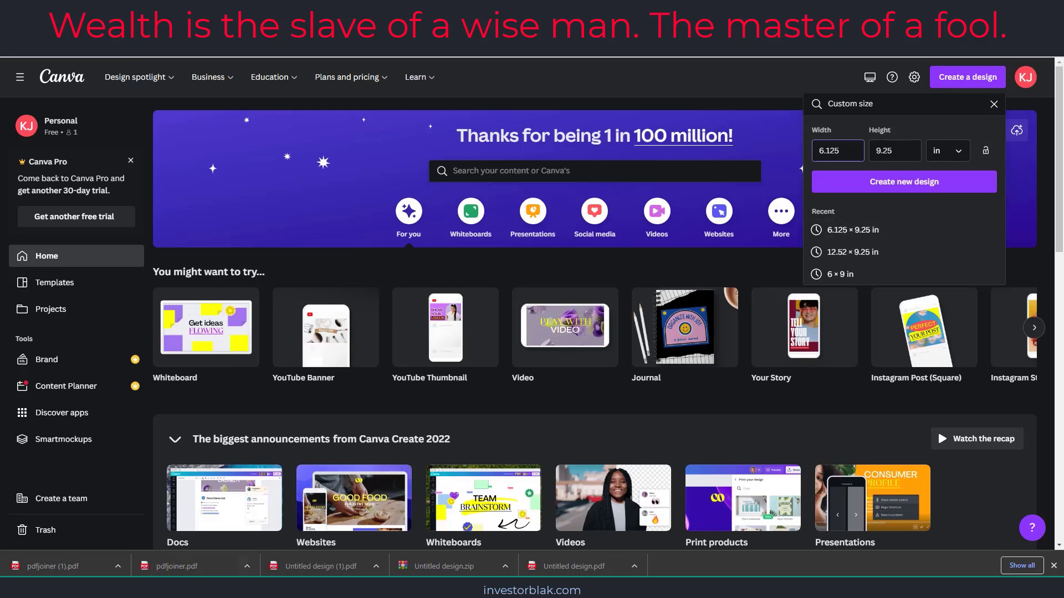
key("alt+Tab")
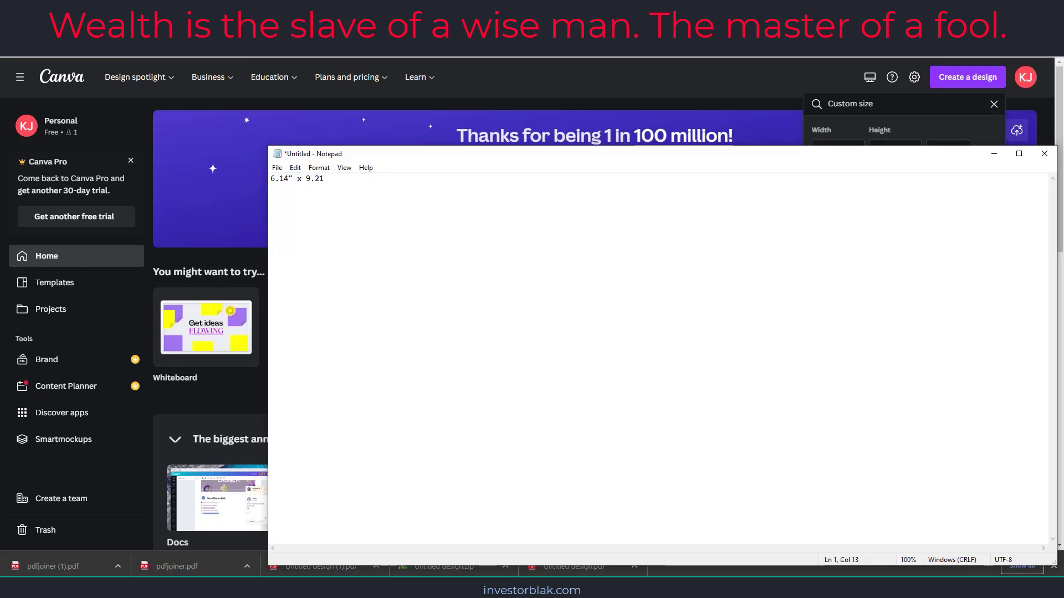
left_click(183, 9)
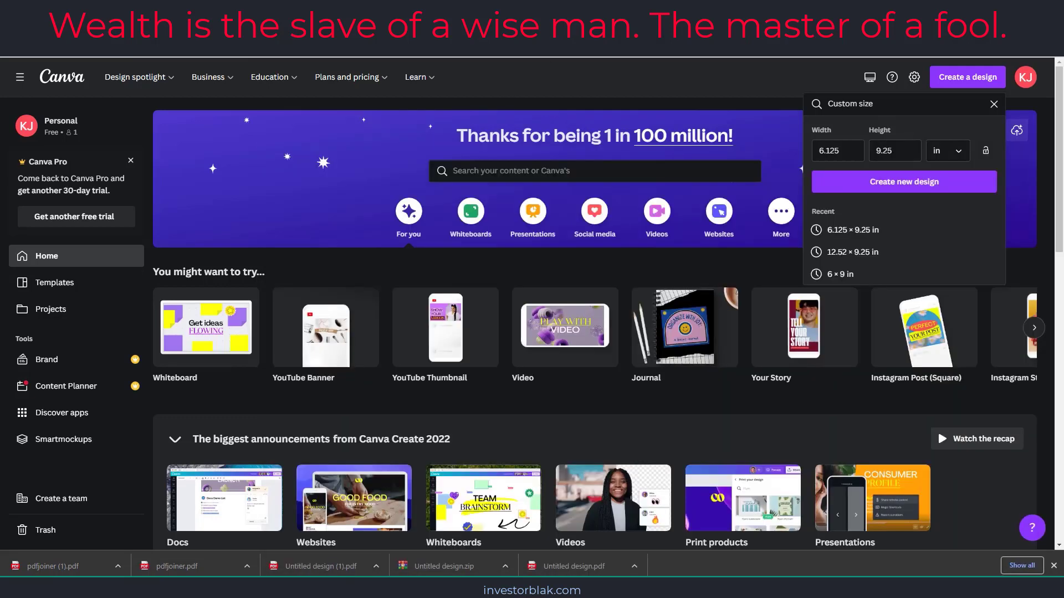
Step: Copy the 6" x 9" no-bleed page size from the KDP table and replace the Notepad text with it
left_click_drag(212, 289, 192, 292)
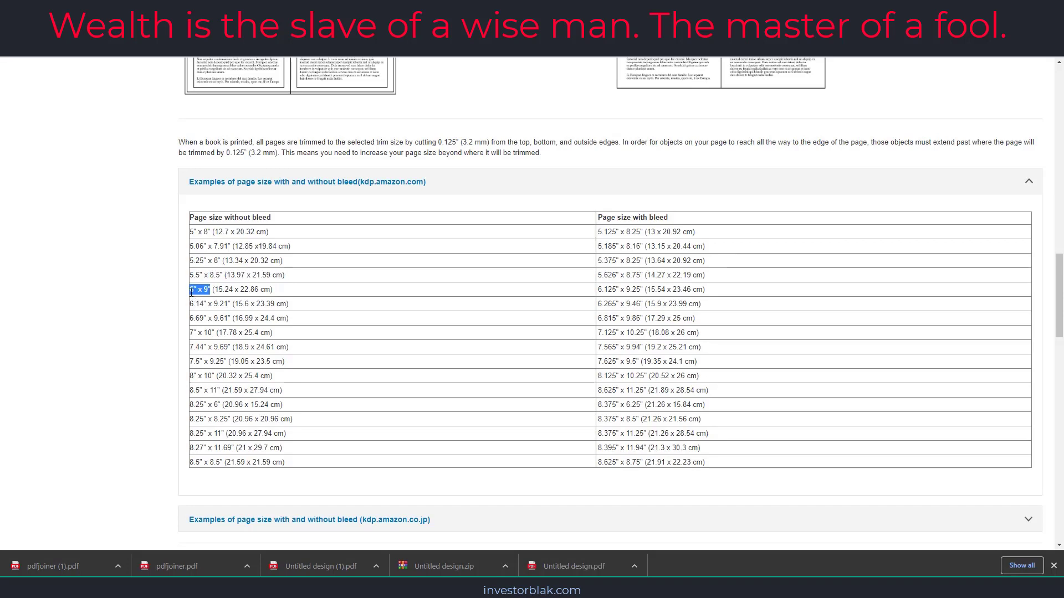
right_click(196, 290)
left_click(221, 295)
key("alt+Tab")
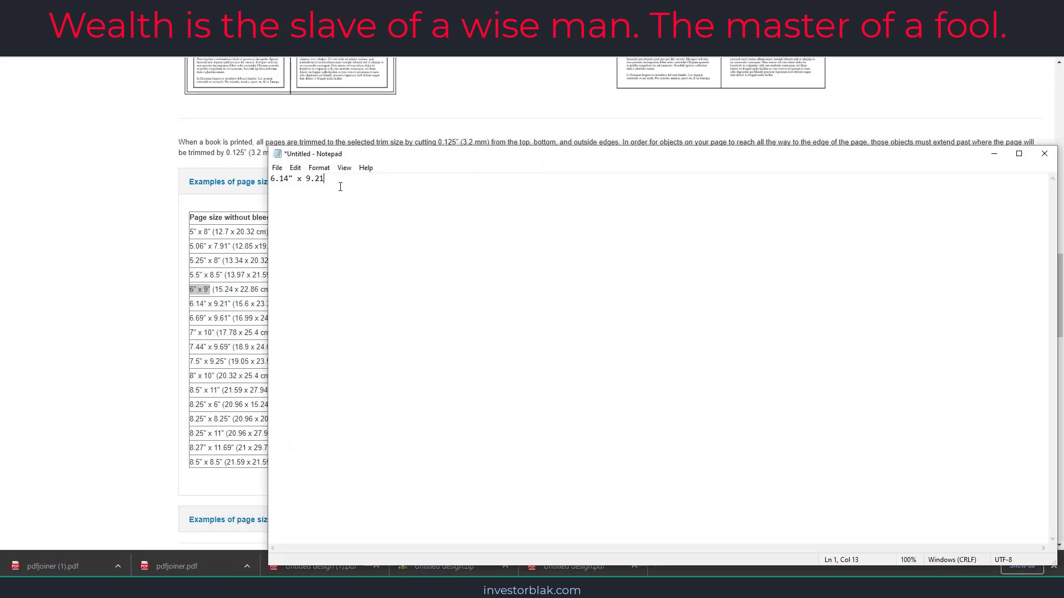
key("ctrl+a")
key("ctrl+v")
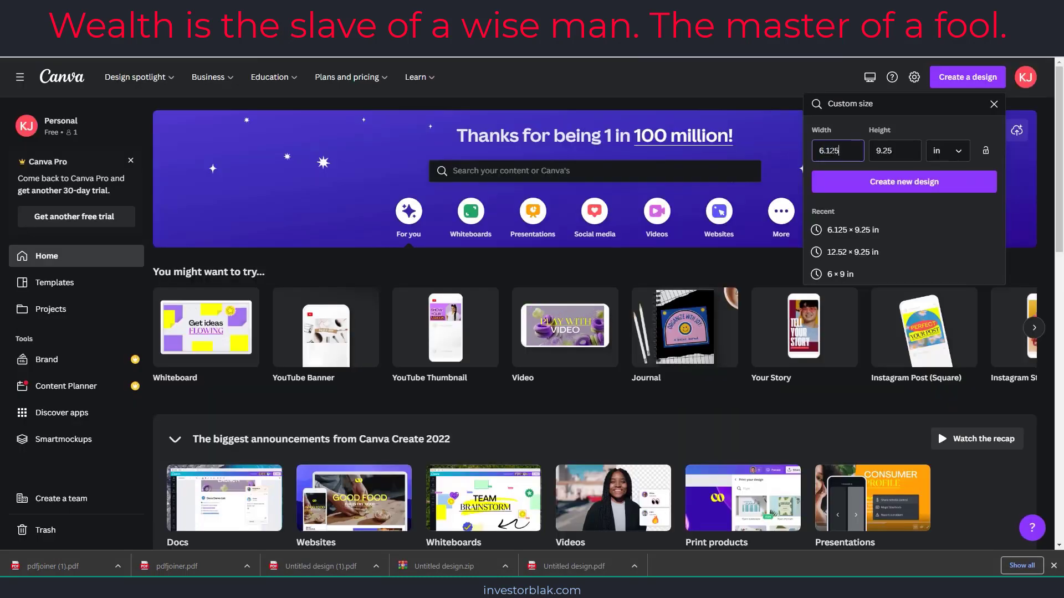
Step: Create a new custom-size design with a width of 6 in and a height of 9 in
double_click(836, 151)
type("6")
left_click(899, 145)
key("BackSpace")
key("BackSpace")
key("BackSpace")
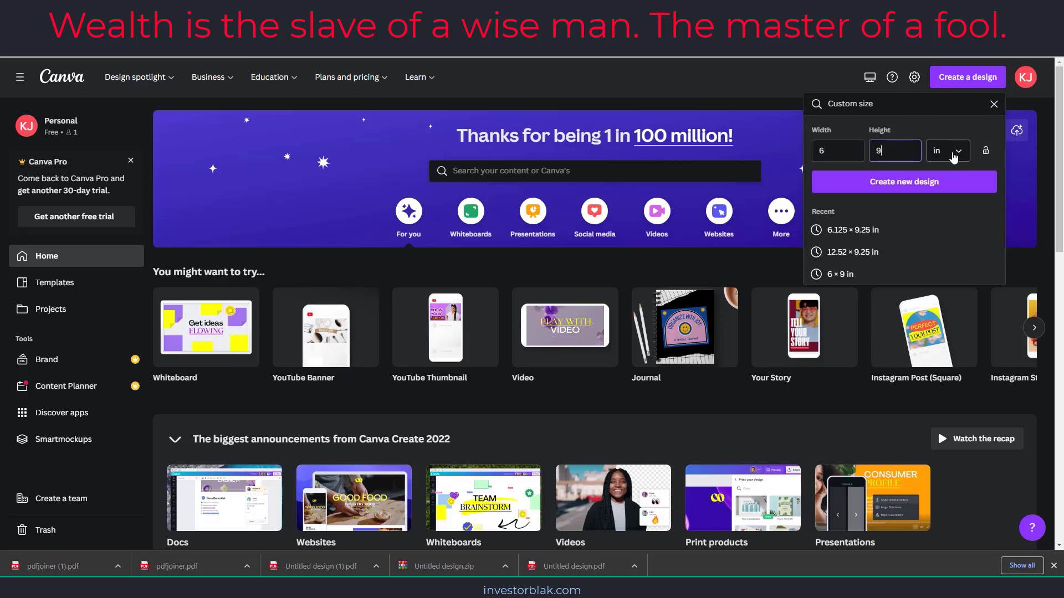
left_click(946, 151)
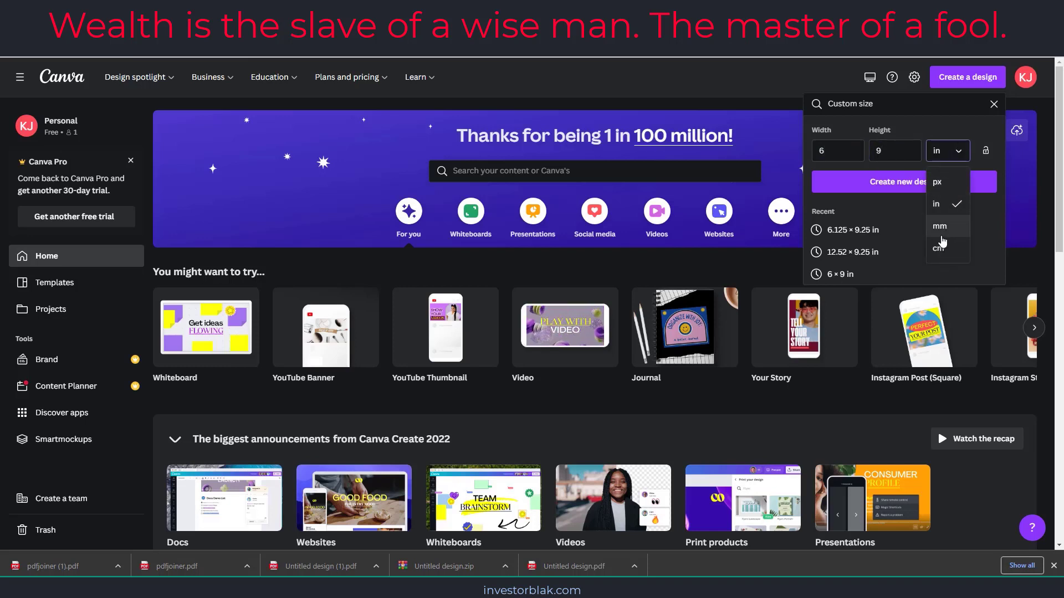
left_click(937, 204)
left_click(889, 188)
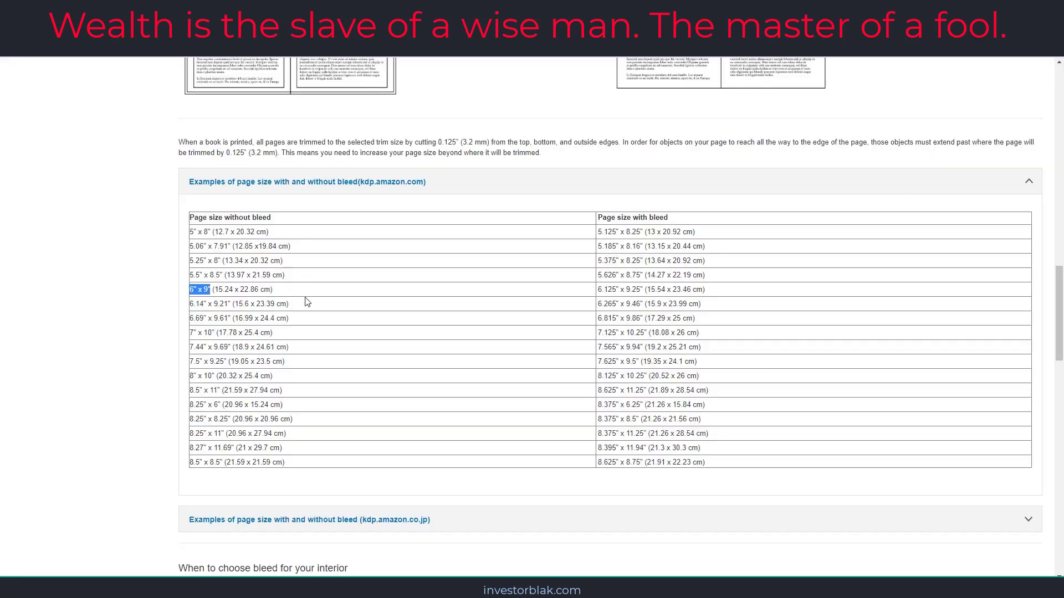
Step: Review the KDP margin table for a 24 to 150 page book, checking the gutter and no-bleed outside margins
scroll(324, 322, "down", 3)
scroll(333, 349, "down", 20)
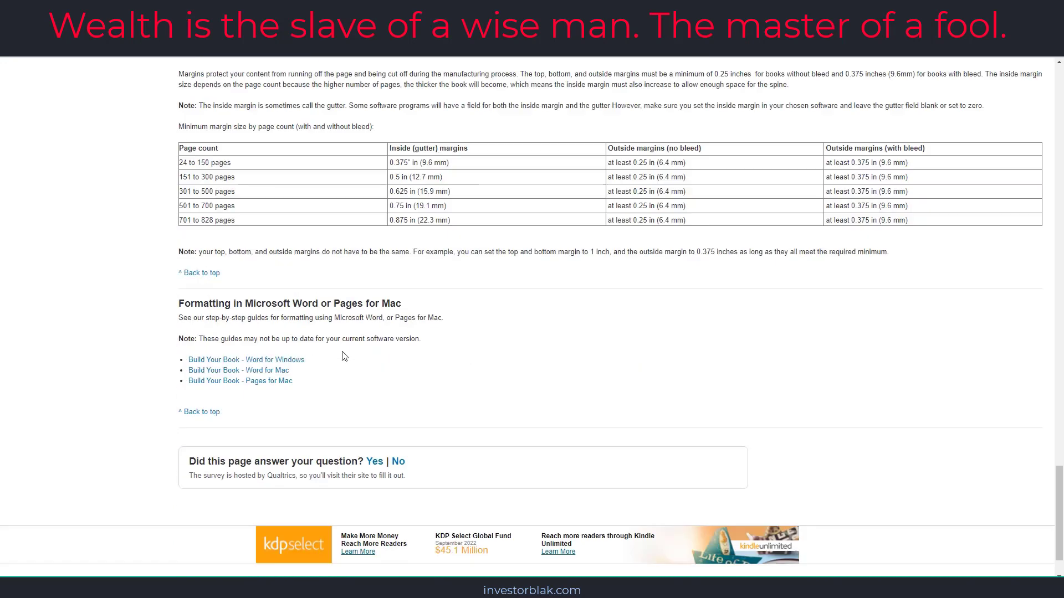
scroll(226, 266, "up", 3)
left_click_drag(177, 160, 211, 161)
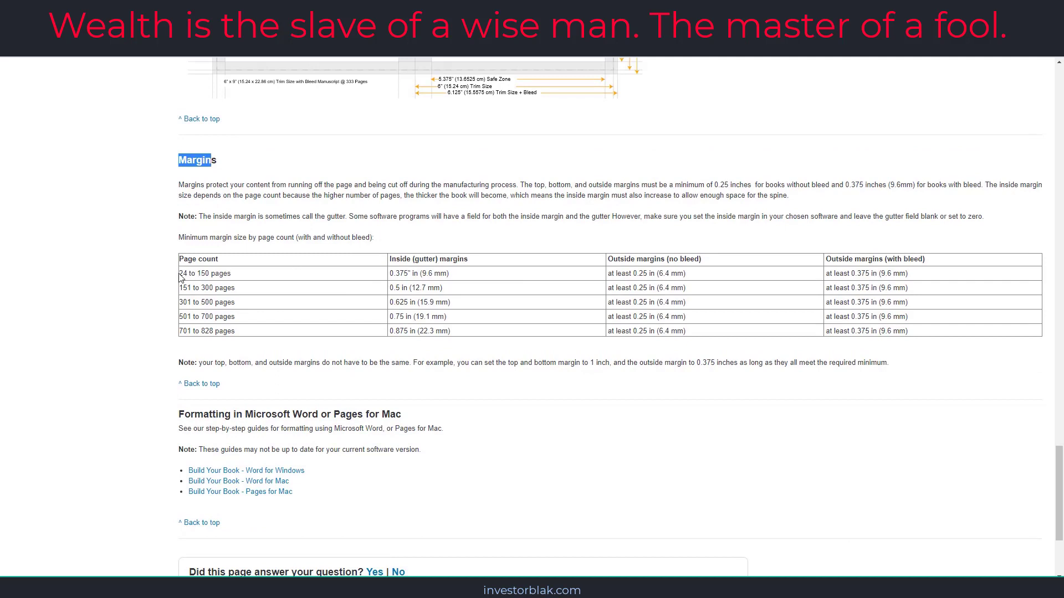
left_click_drag(181, 274, 228, 273)
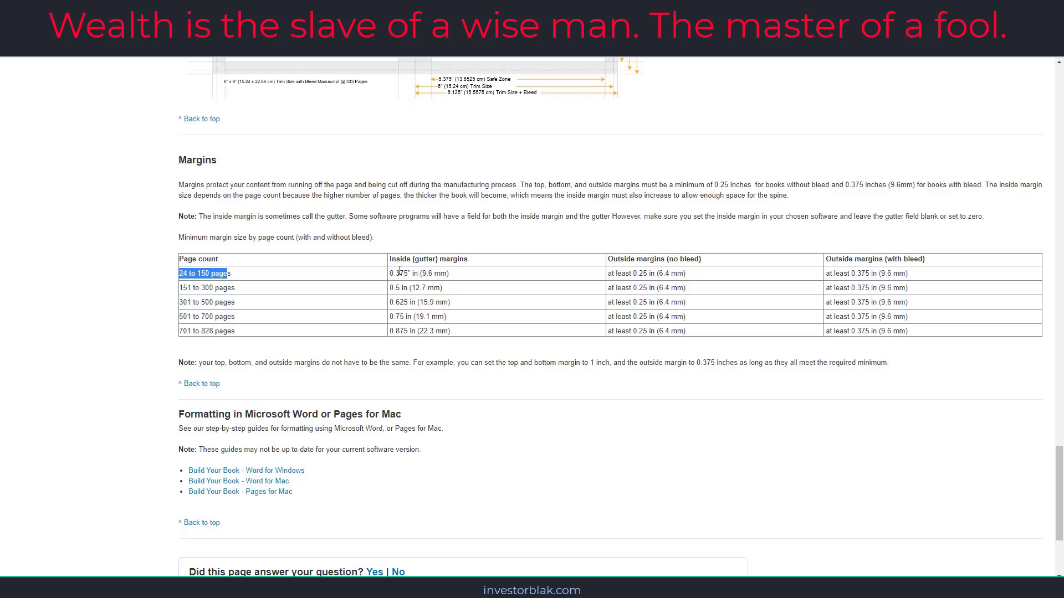
mouse_move(638, 274)
left_mouse_down()
mouse_move(656, 274)
mouse_move(628, 274)
mouse_move(655, 274)
left_mouse_up()
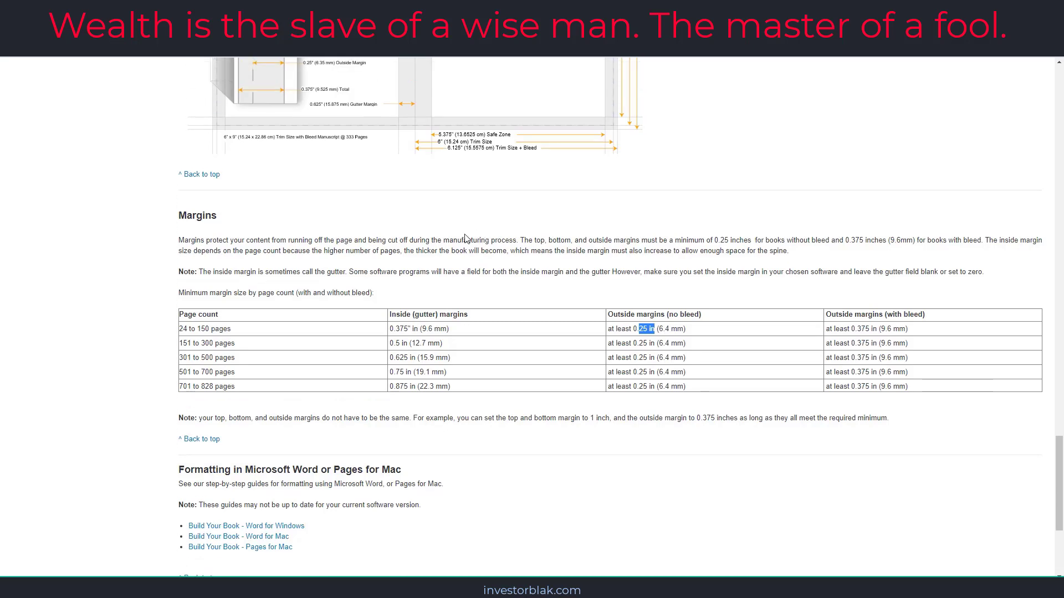
scroll(470, 161, "up", 5)
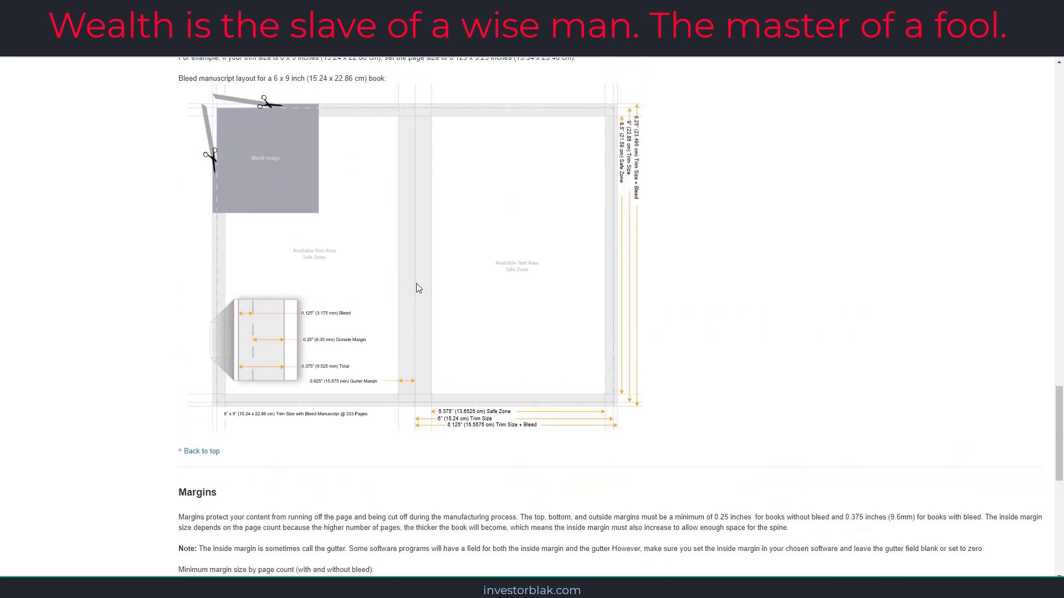
scroll(310, 415, "down", 4)
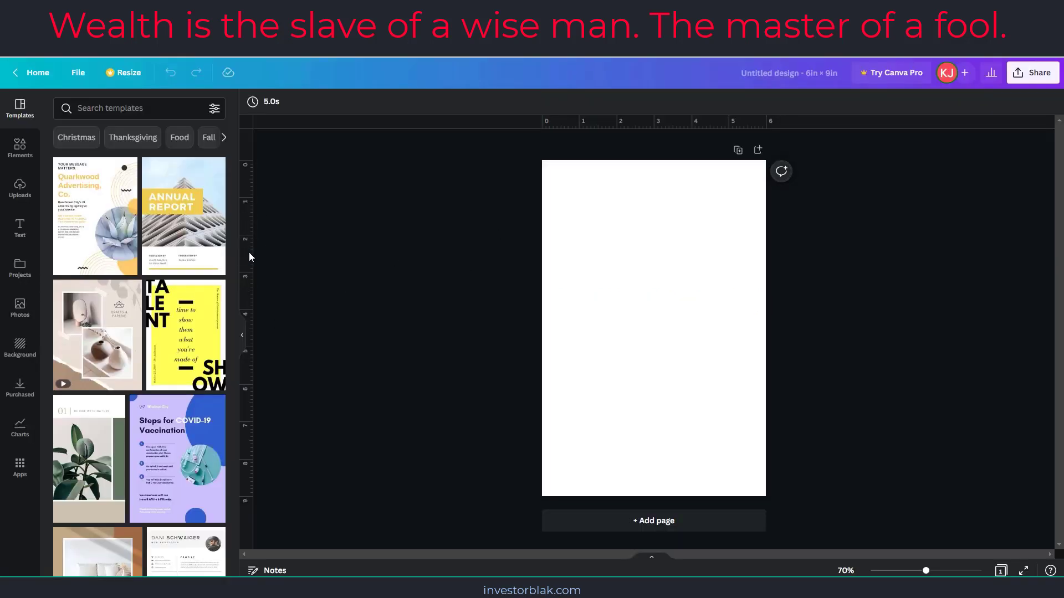
Step: Check that rulers and guides are shown, and place a vertical guide 0.25 in from the page's left edge
left_click(81, 74)
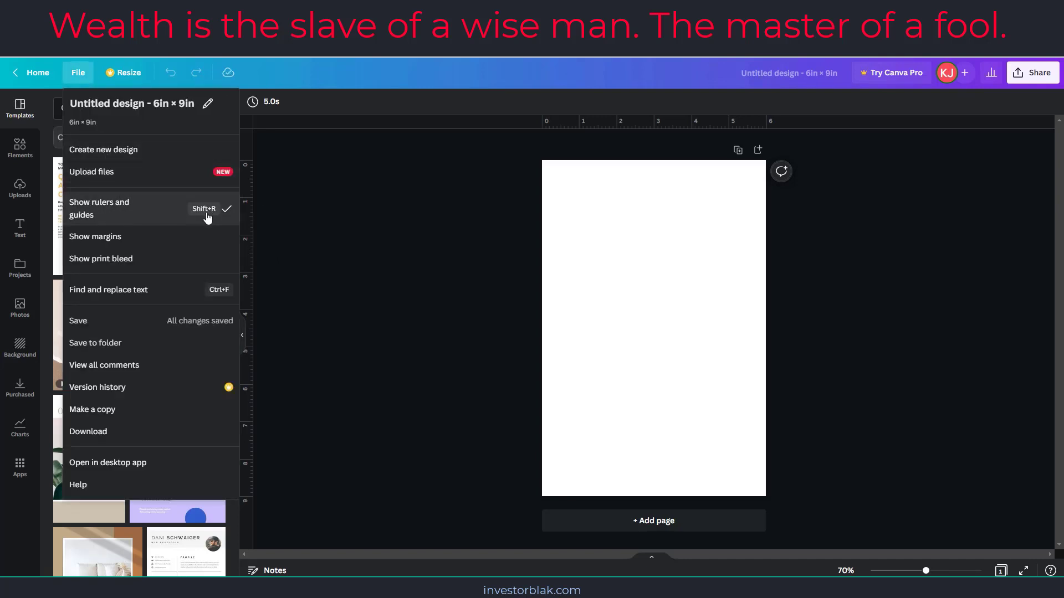
left_click(396, 216)
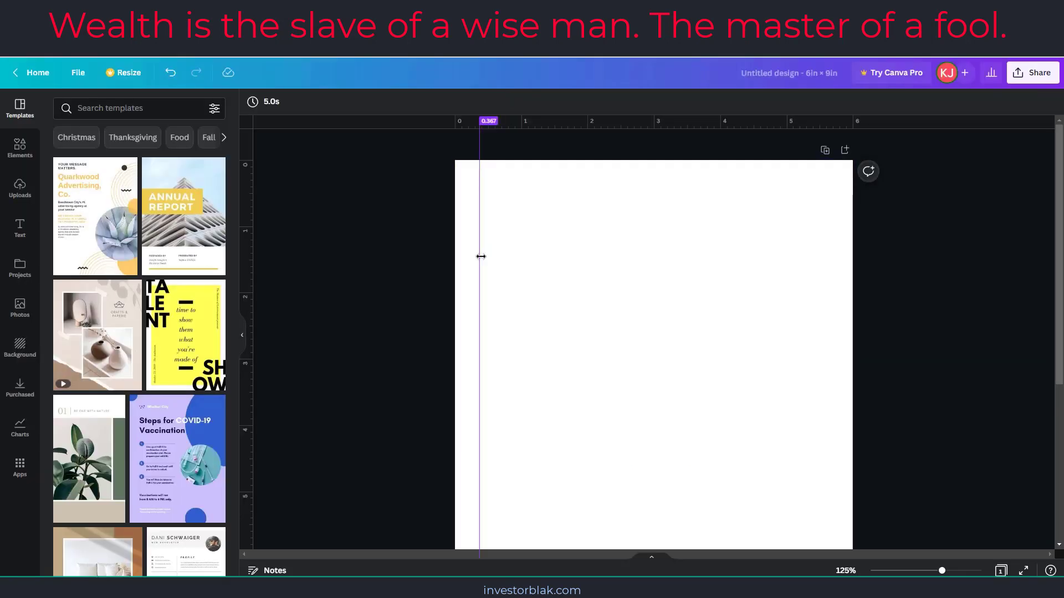
left_click_drag(474, 257, 472, 258)
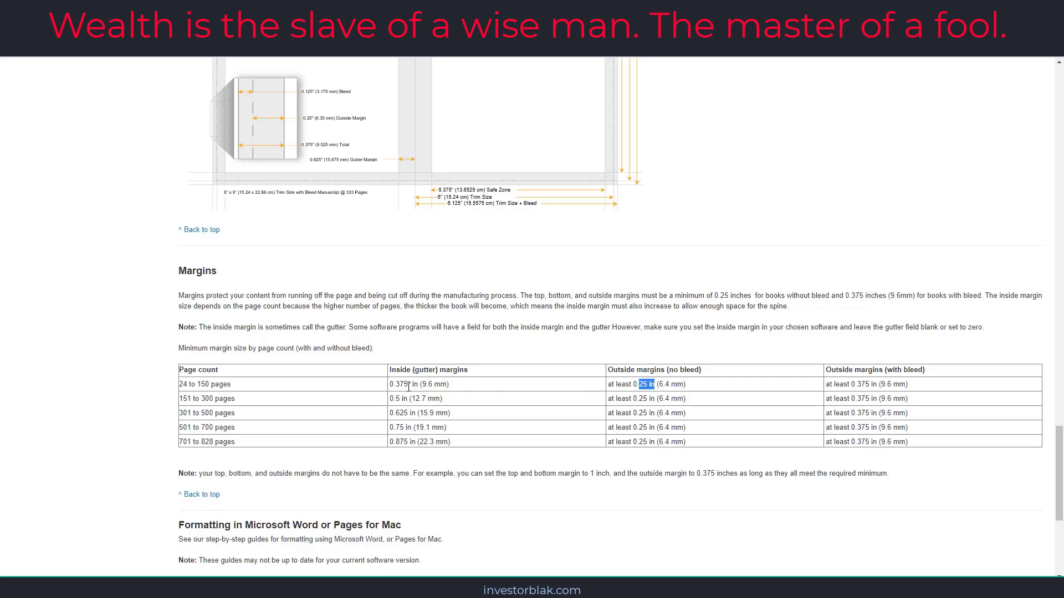
Step: Place a second vertical guide for the gutter margin about 0.37 in from the page's left edge
scroll(409, 387, "up", 8)
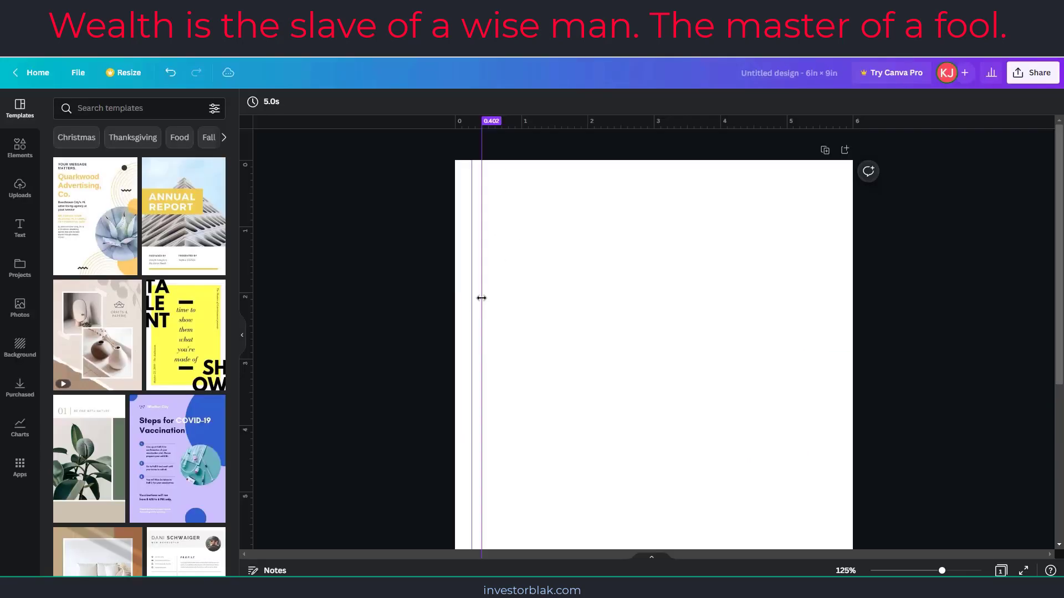
left_click_drag(481, 298, 480, 313)
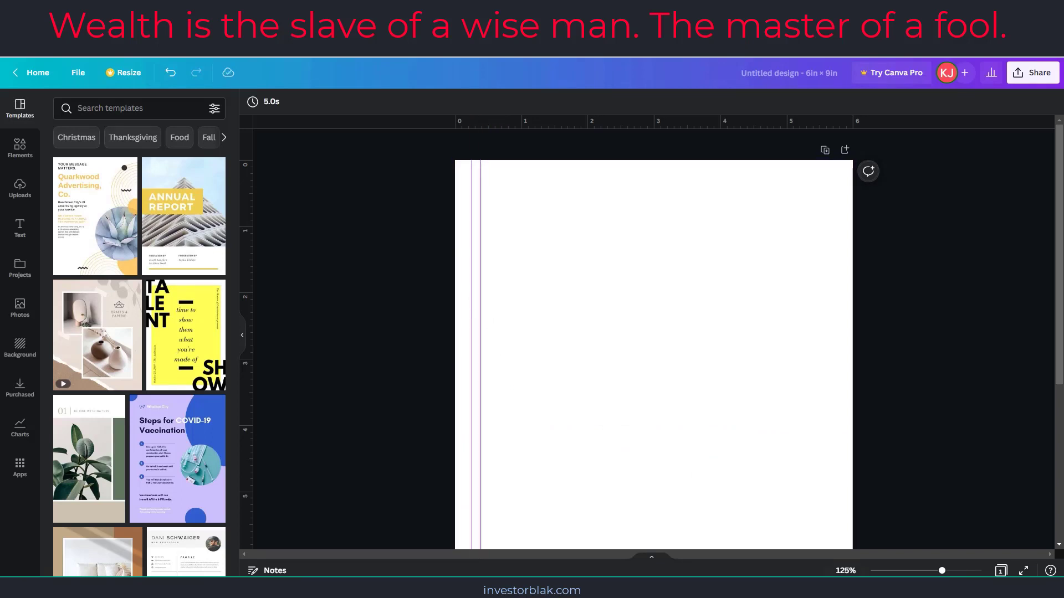
left_click(971, 571)
left_click_drag(853, 556, 736, 555)
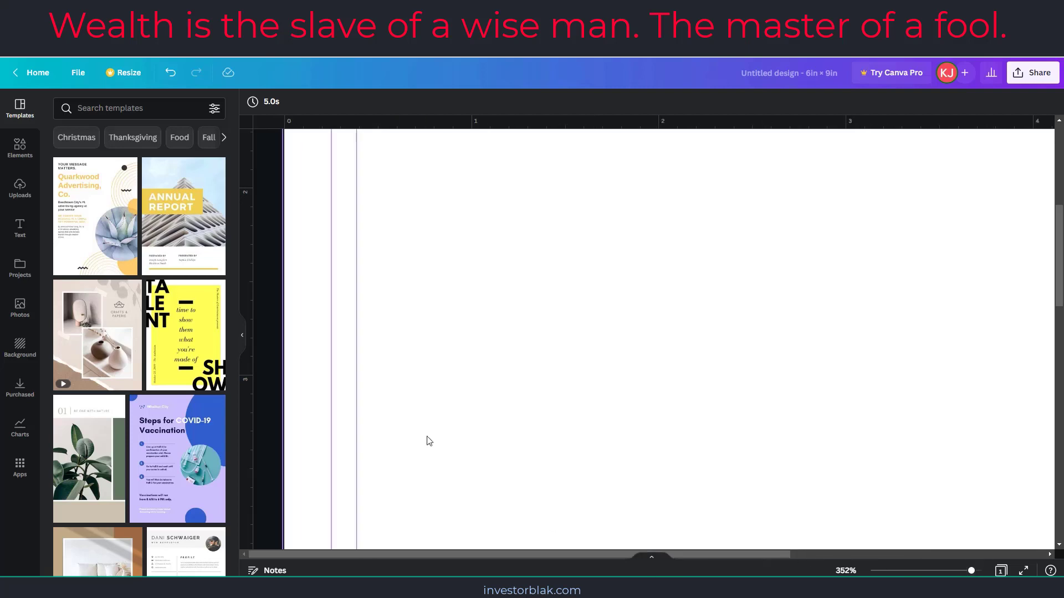
left_click_drag(355, 413, 353, 414)
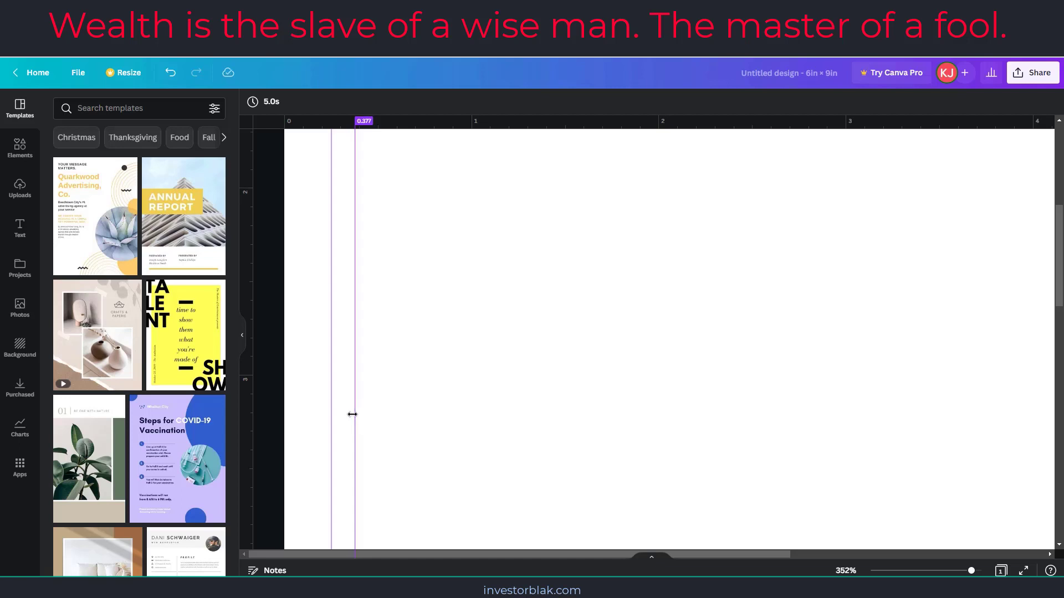
left_click_drag(352, 414, 353, 417)
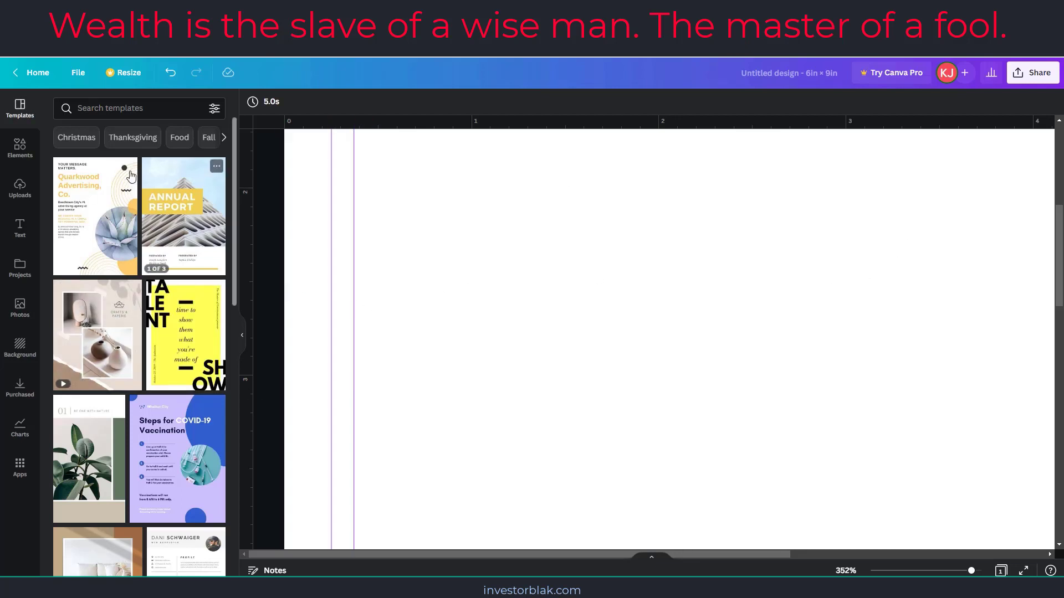
Step: Add a square shape, size it to span from the left page edge to the gutter guide, and move it aside
left_click(19, 147)
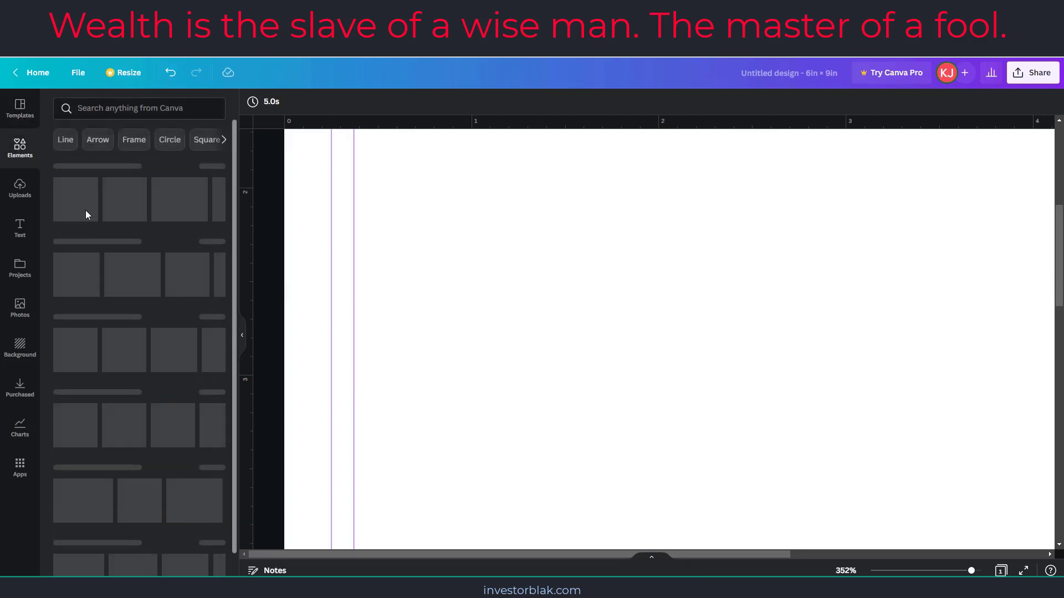
left_click(64, 267)
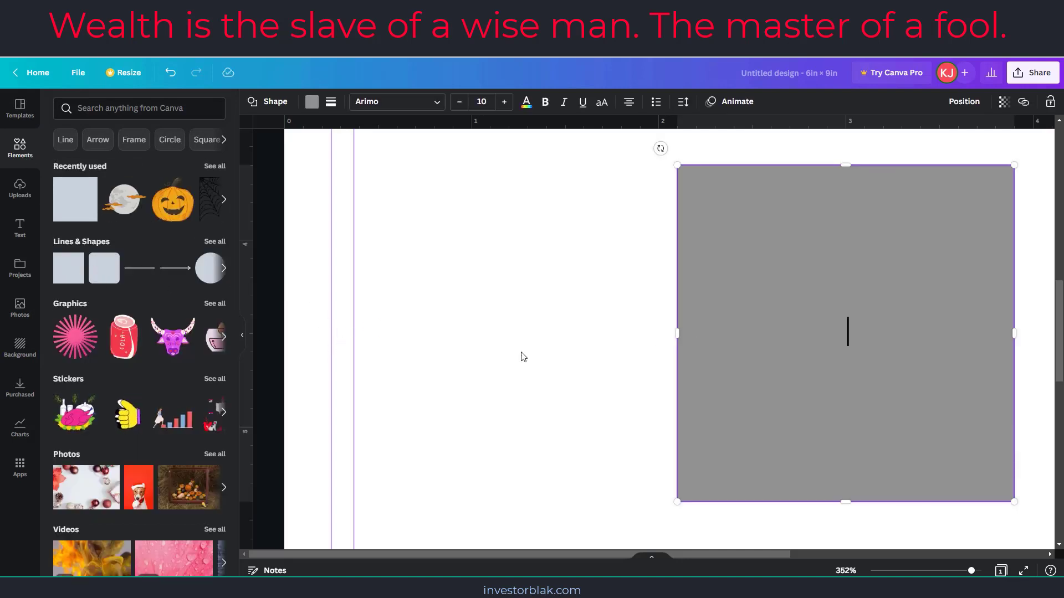
left_click_drag(1019, 170, 857, 414)
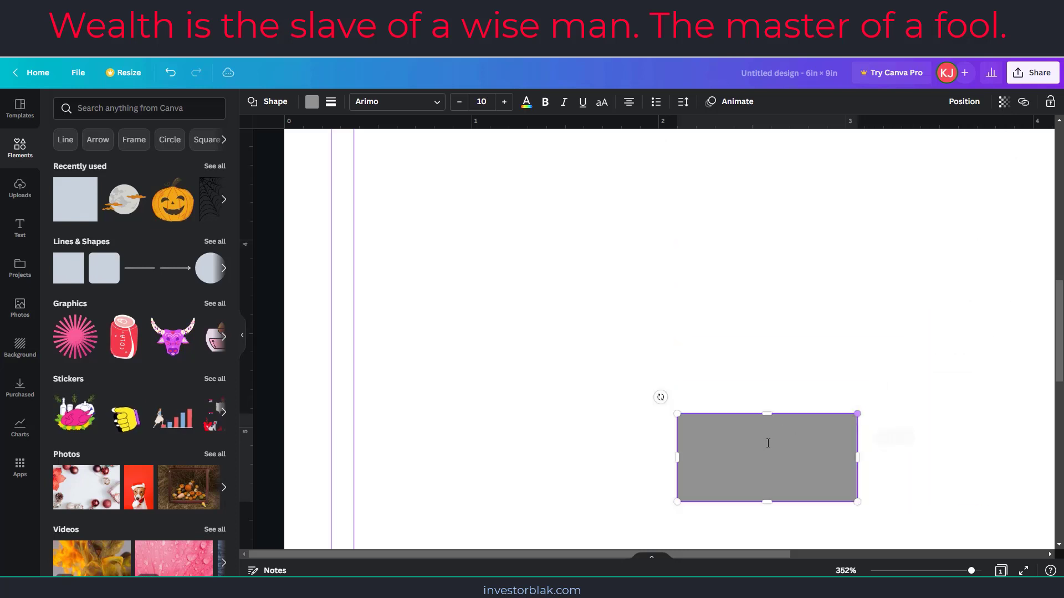
left_click(622, 440)
left_click_drag(699, 458, 342, 404)
left_click_drag(465, 406, 960, 401)
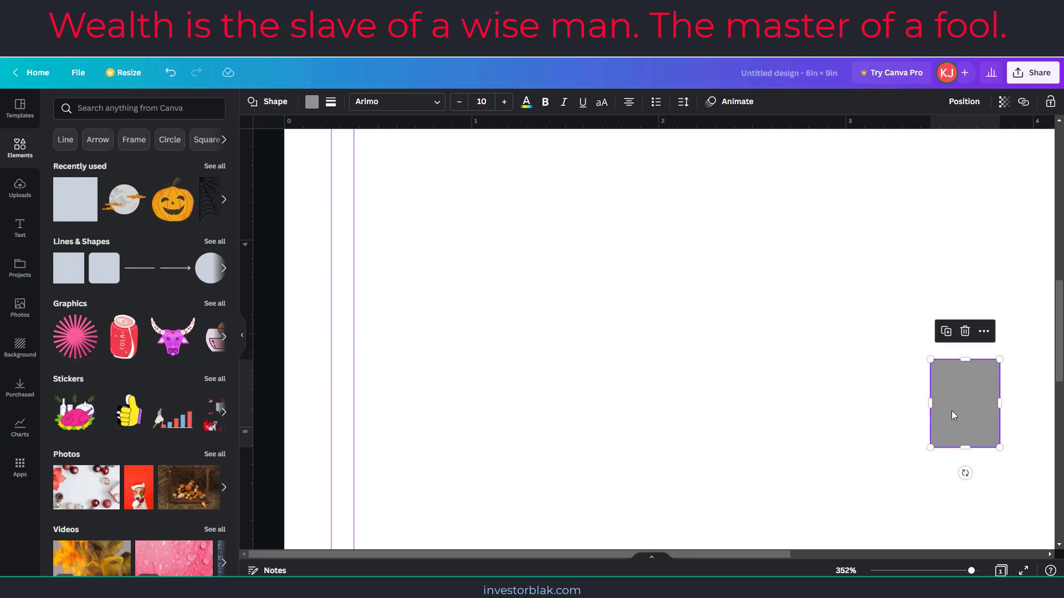
Step: Duplicate the gutter-width block and narrow the copy to span from the left page edge to the 0.25 in guide
key("ctrl+d")
left_click_drag(979, 439, 314, 332)
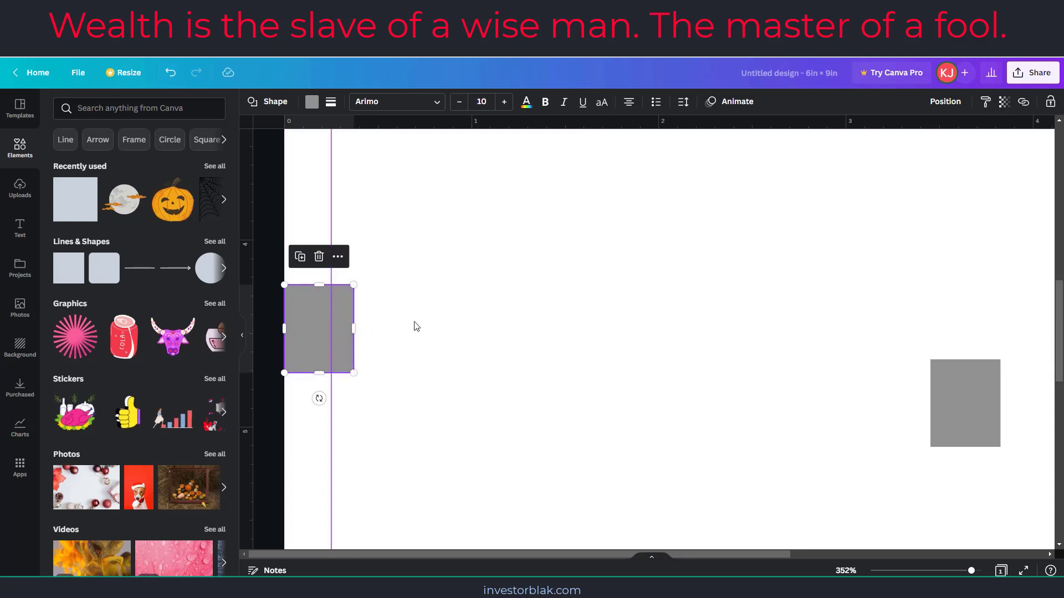
key("ctrl+z")
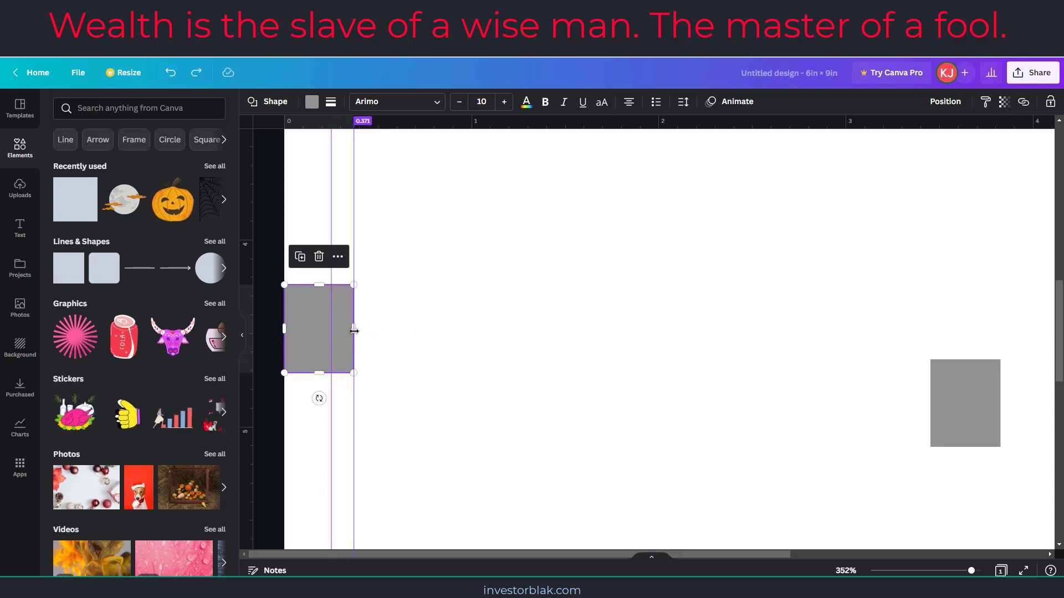
mouse_move(337, 328)
left_mouse_down()
mouse_move(373, 322)
mouse_move(328, 332)
mouse_move(365, 332)
mouse_move(294, 328)
mouse_move(332, 323)
left_mouse_up()
key("ctrl+z")
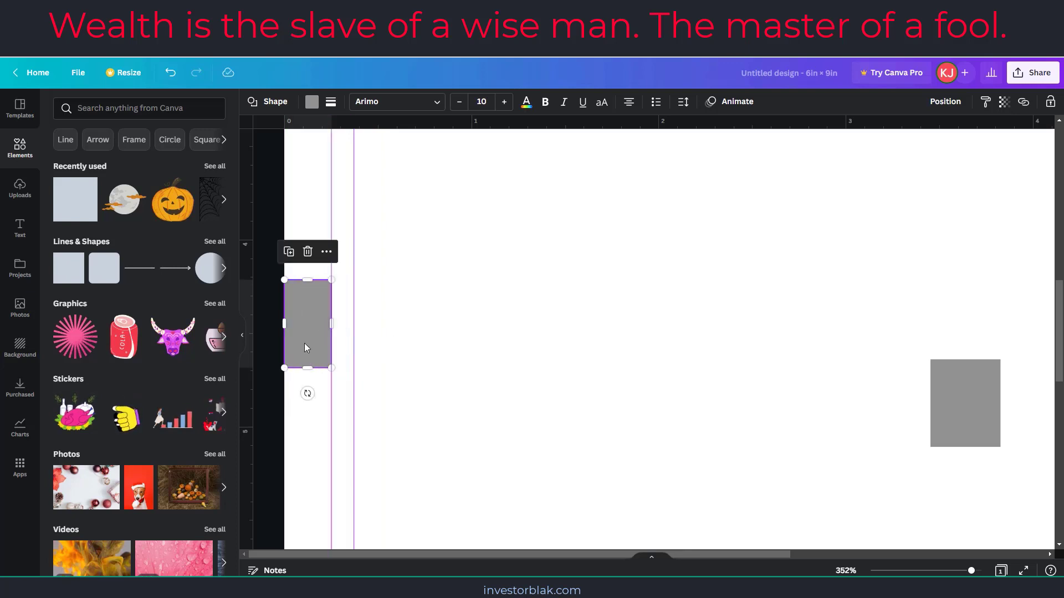
Step: Move the narrow block up the page and place the gutter-width block flush against the right page edge
scroll(294, 505, "up", 4)
left_click_drag(306, 506, 337, 177)
left_click(929, 571)
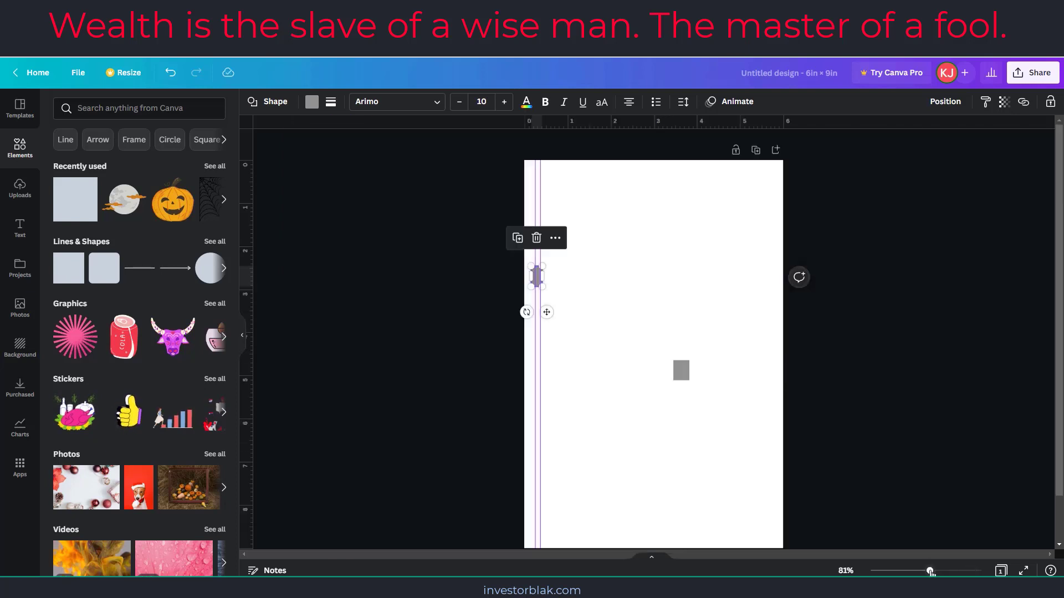
left_click_drag(682, 372, 767, 361)
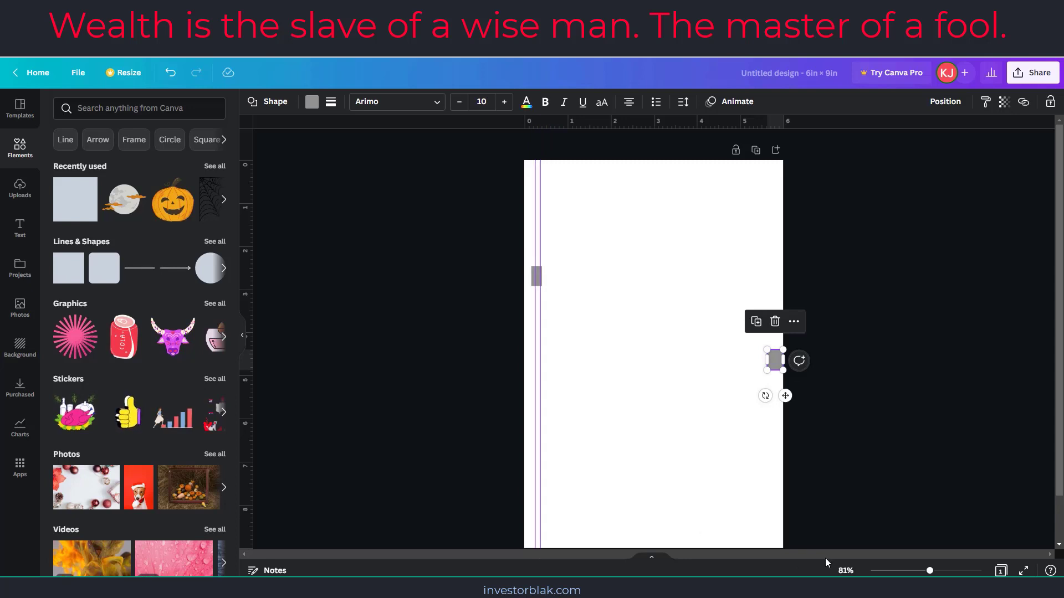
Step: Rotate the narrow block 90 degrees and align it with the page's top-left corner
left_click(941, 571)
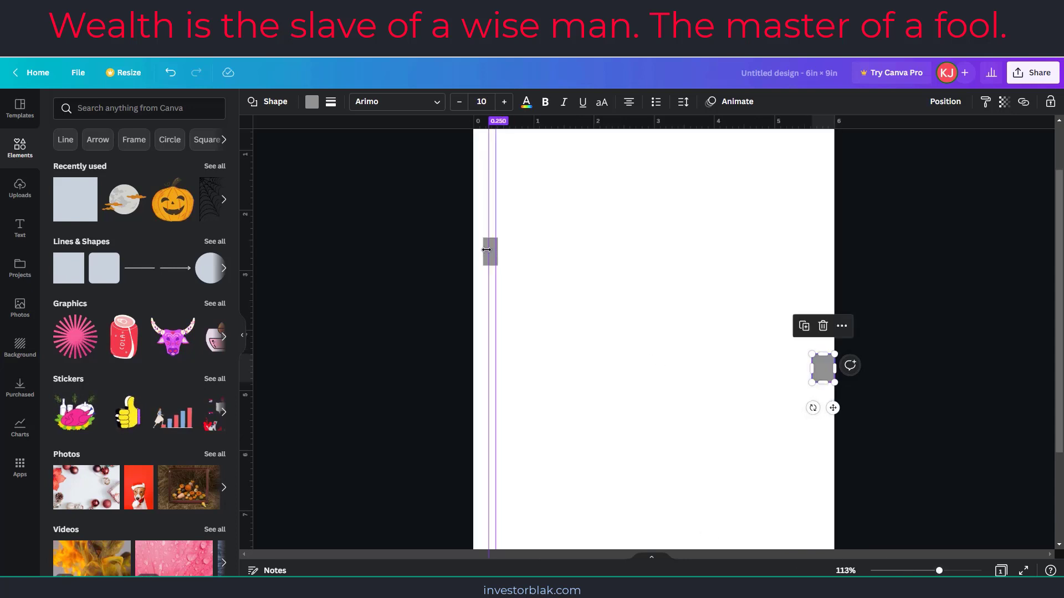
left_click_drag(939, 571, 951, 572)
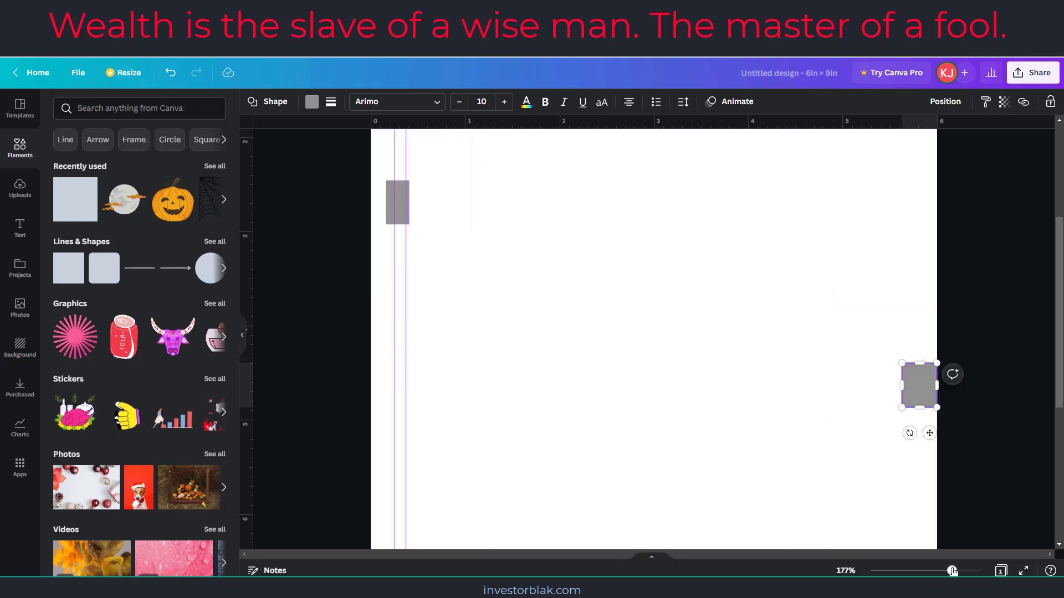
left_click(397, 199)
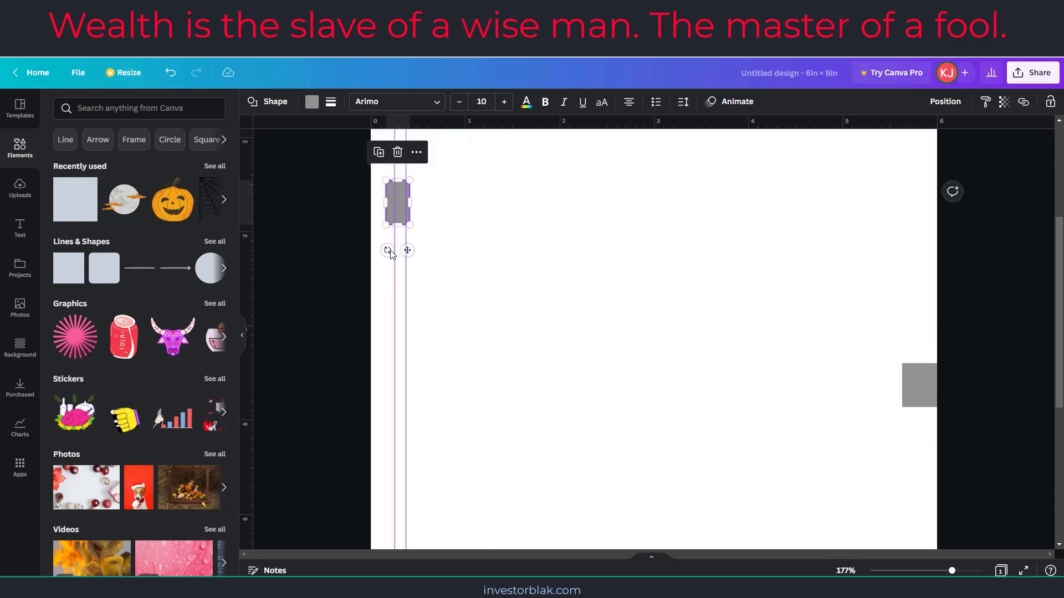
left_click_drag(394, 251, 450, 179)
scroll(473, 247, "up", 4)
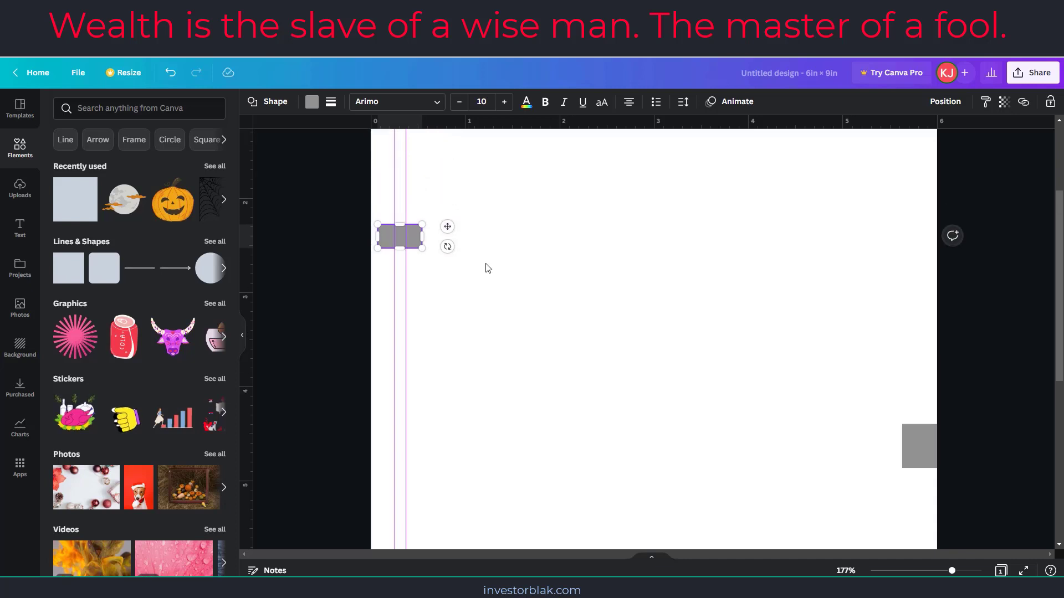
left_click(935, 571)
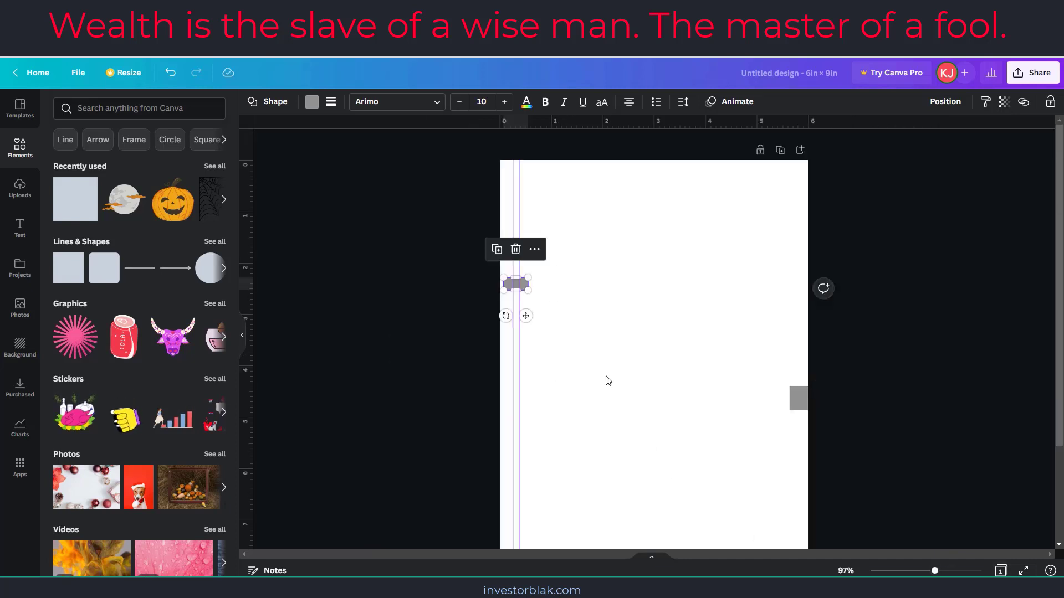
left_click_drag(525, 313, 524, 214)
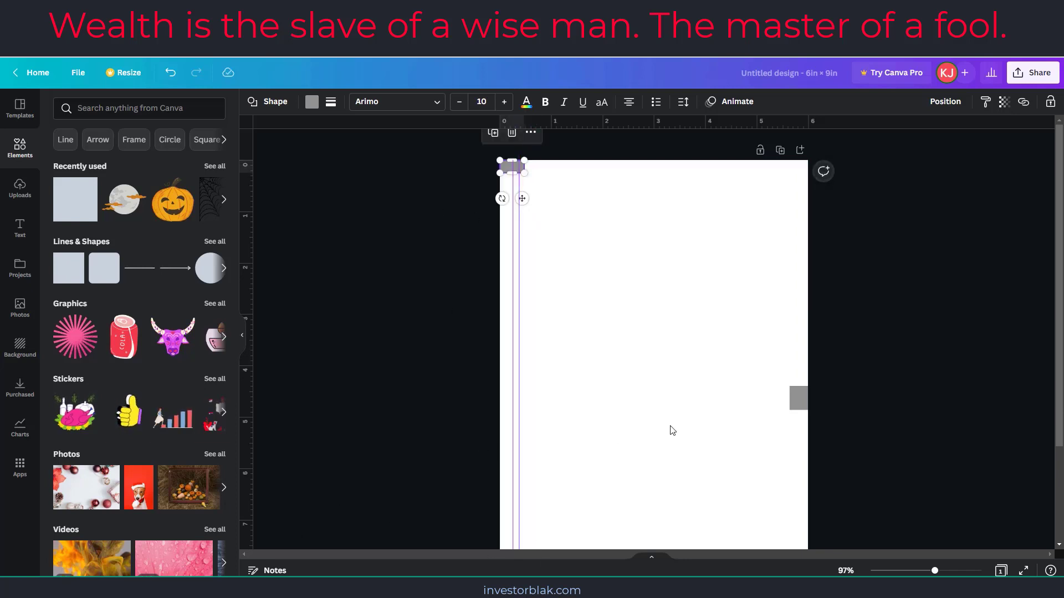
Step: Add a horizontal guide along the lower edge of the rotated block to mark the page's top margin
scroll(670, 431, "down", 3)
scroll(663, 432, "up", 1)
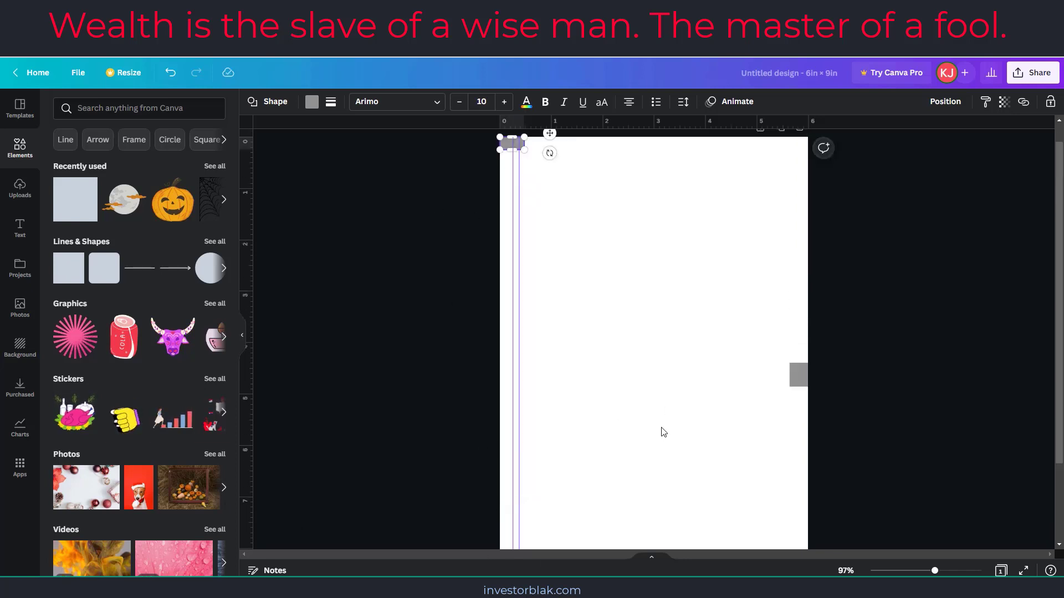
scroll(663, 432, "up", 1)
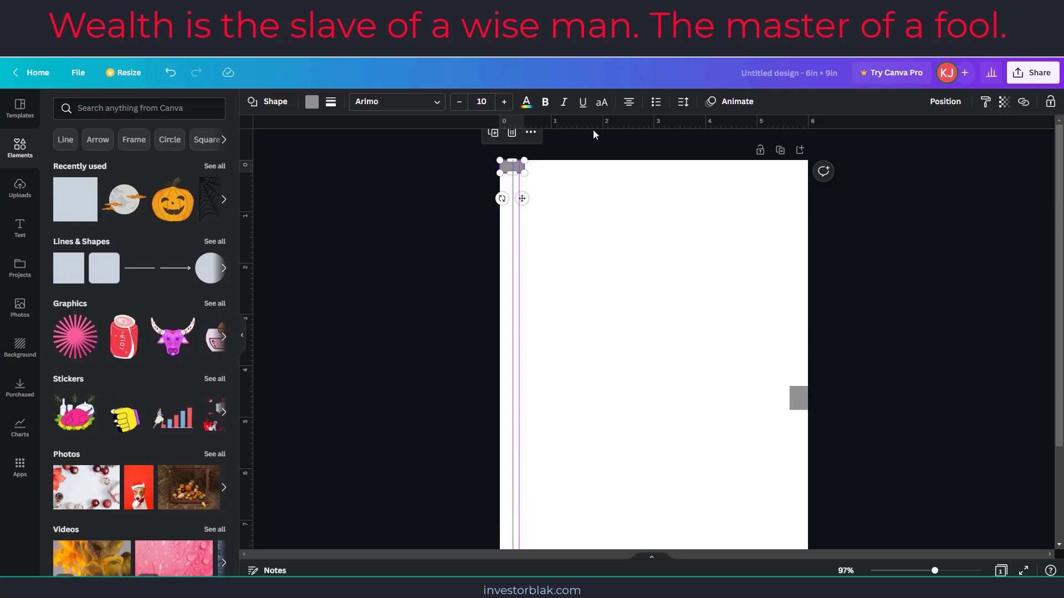
left_click_drag(593, 129, 592, 175)
left_click(602, 241)
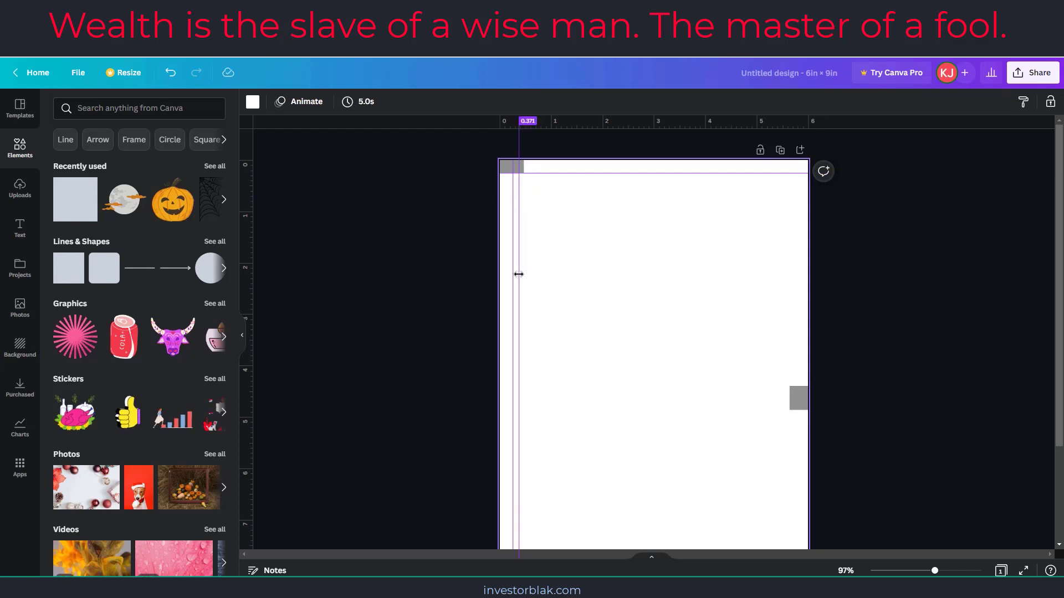
Step: Move the loose vertical guide at 0.371 in to the inner edge of the gutter-width block on the page's right side
left_click(798, 399)
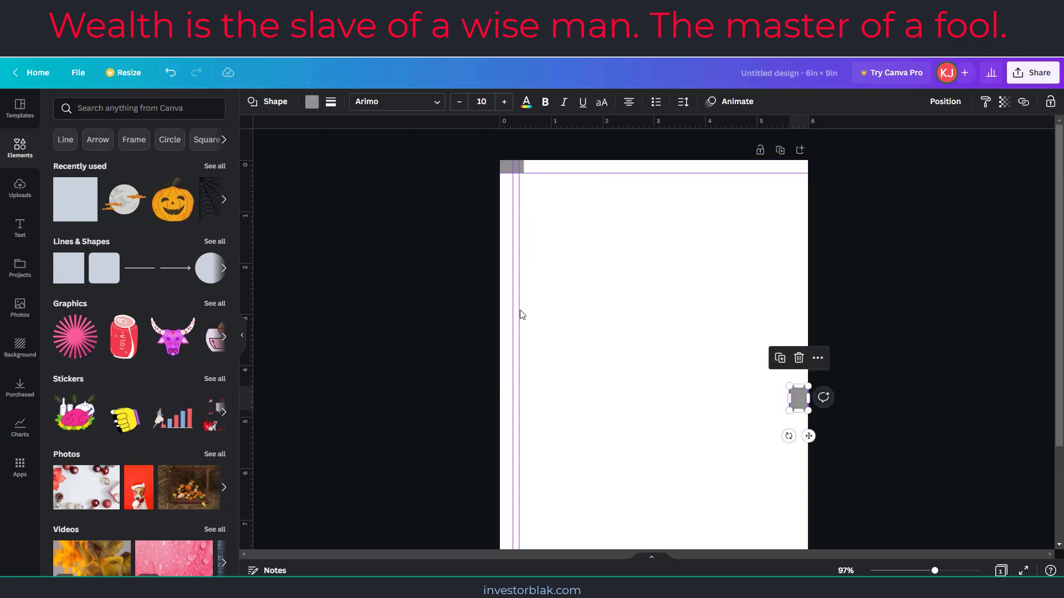
left_click_drag(520, 311, 788, 318)
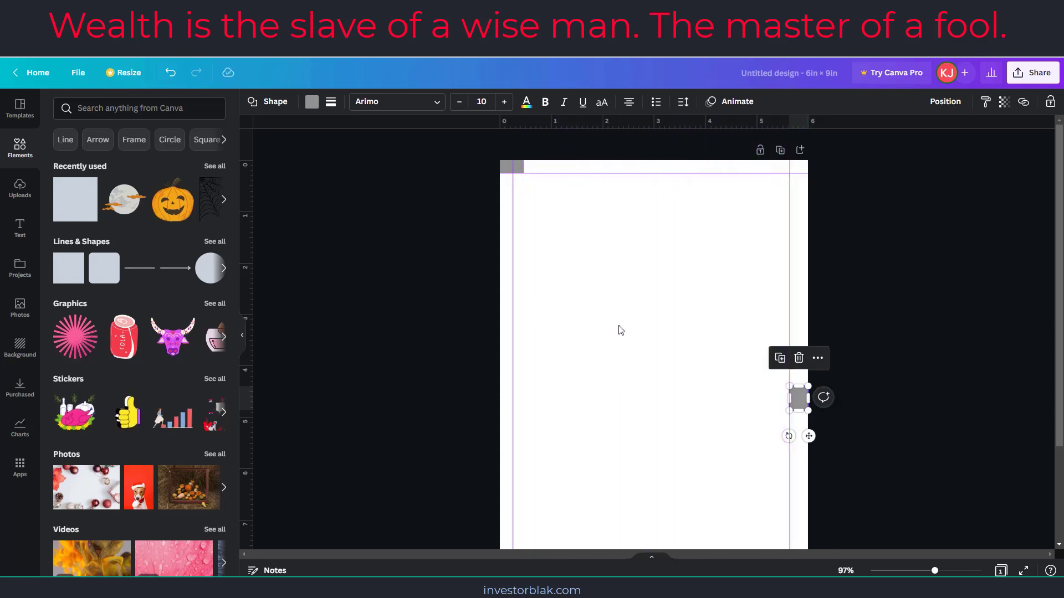
left_click(604, 347)
scroll(587, 402, "down", 3)
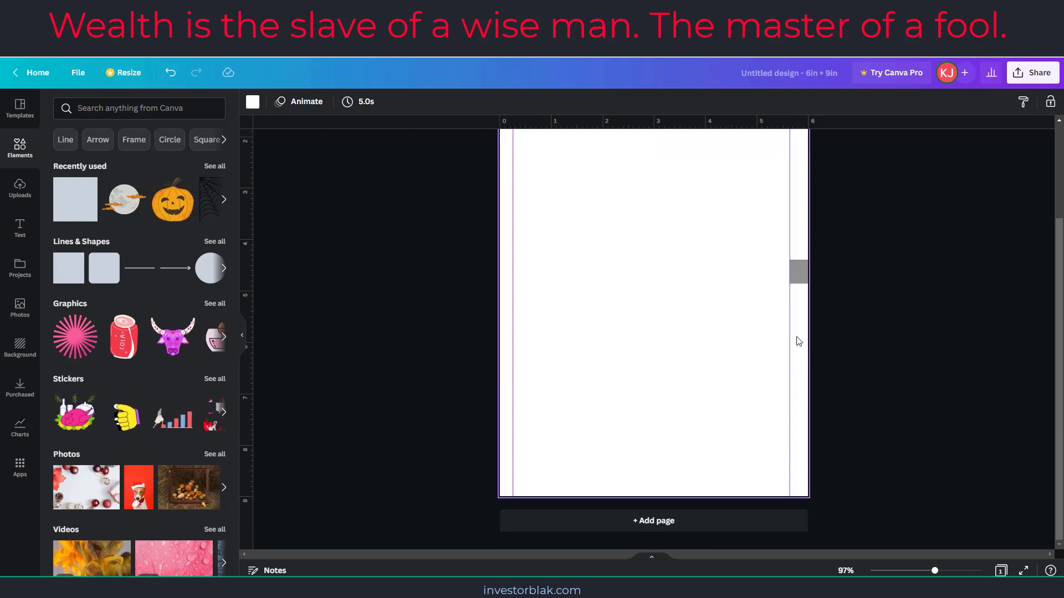
scroll(607, 344, "up", 3)
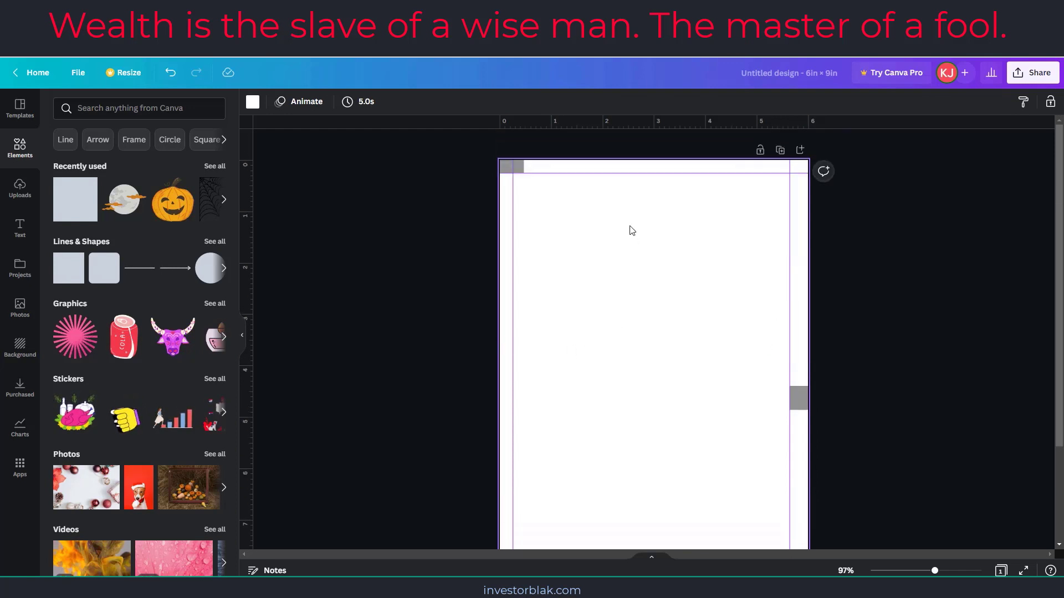
Step: Move the narrow block to the page's bottom-left corner and add a horizontal guide along its upper edge at 8.750 in
left_click(521, 167)
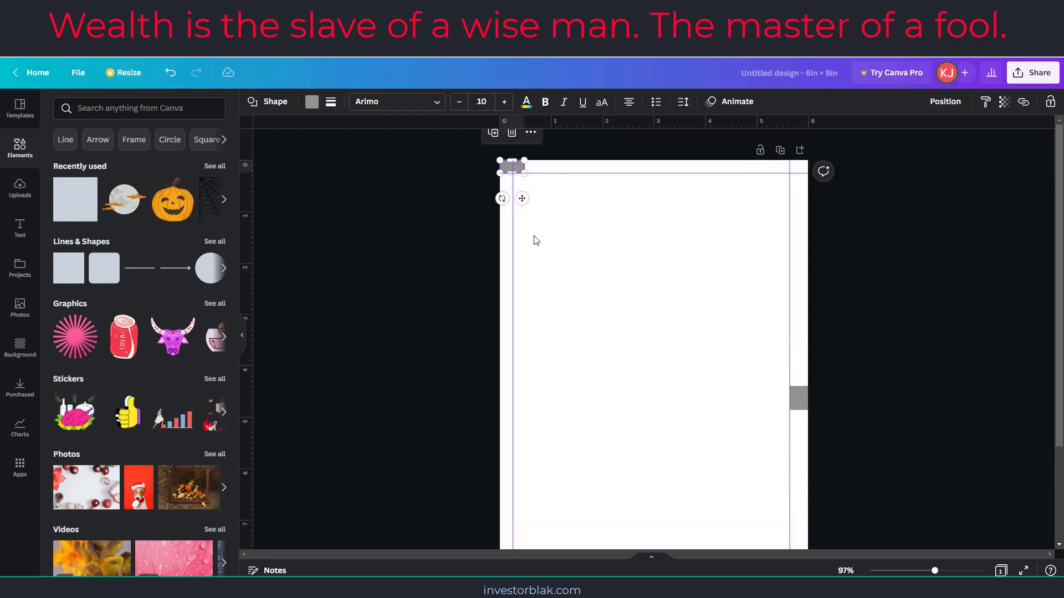
left_click_drag(522, 198, 546, 400)
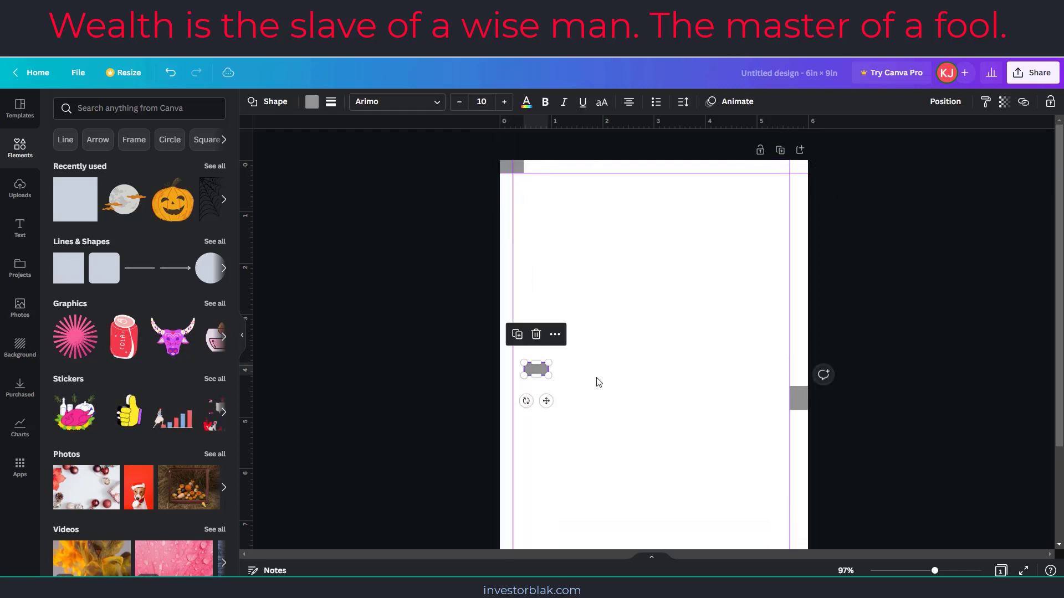
scroll(555, 276, "down", 3)
left_click_drag(546, 274, 516, 526)
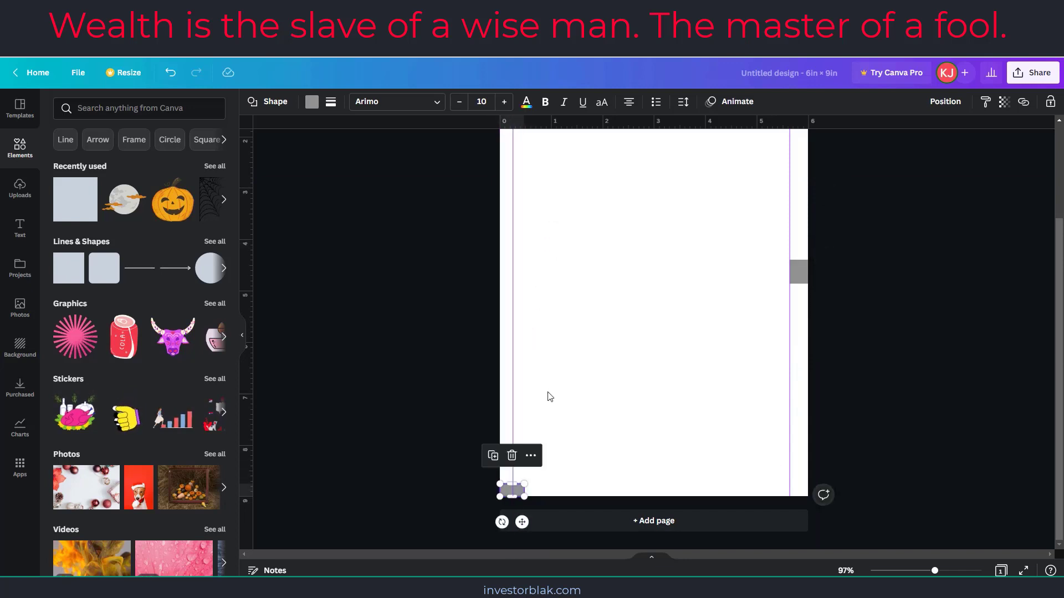
left_click_drag(621, 126, 582, 487)
left_click(589, 464)
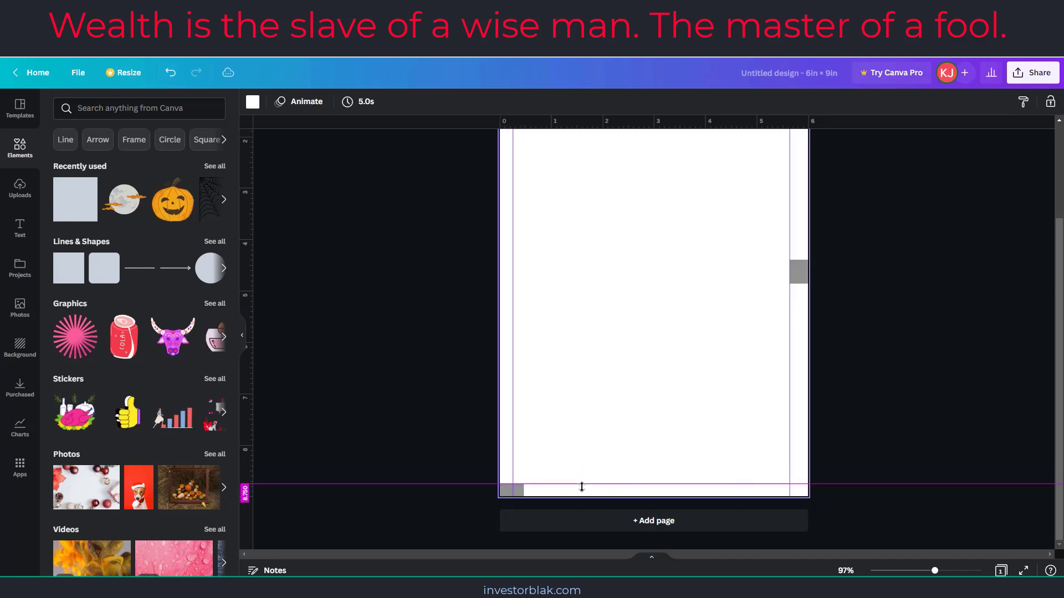
Step: Delete all the grey measuring blocks from the page, leaving only the margin guides
left_click(504, 491)
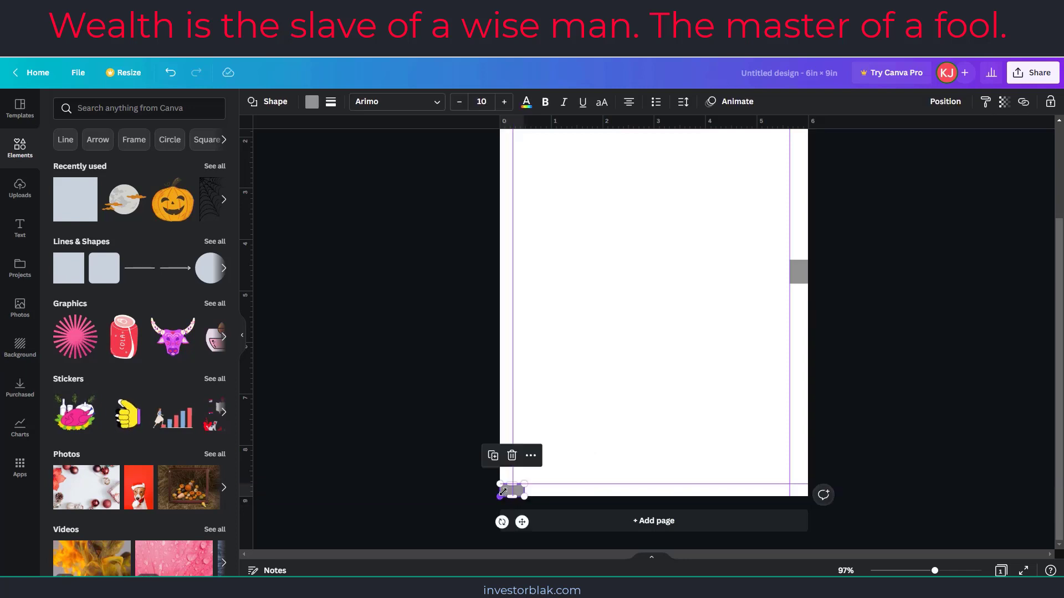
key("Delete")
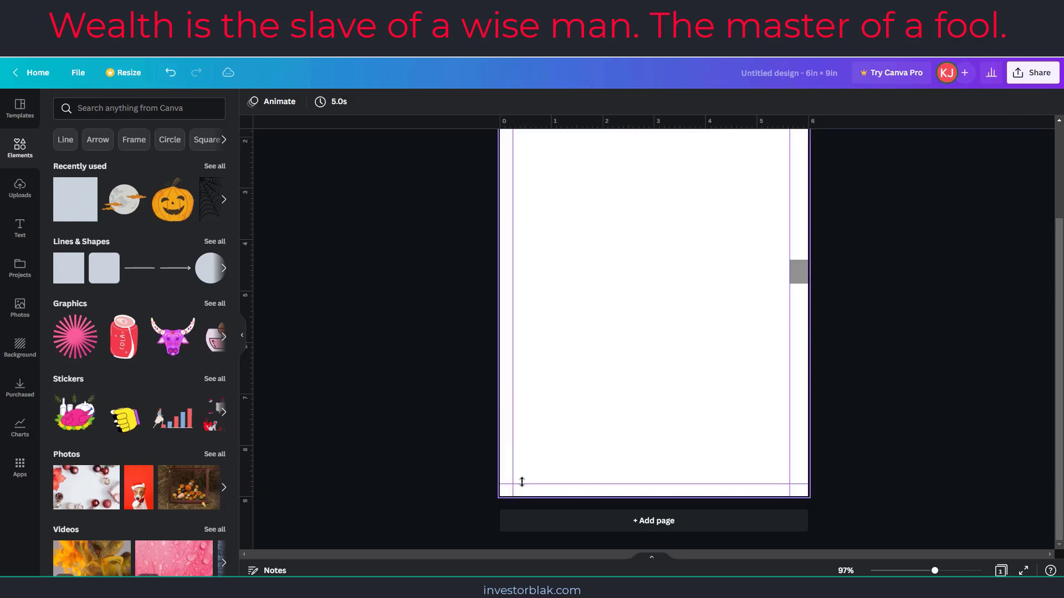
left_click(798, 275)
key("Delete")
scroll(677, 297, "up", 3)
left_click(521, 168)
key("Delete")
scroll(643, 316, "down", 3)
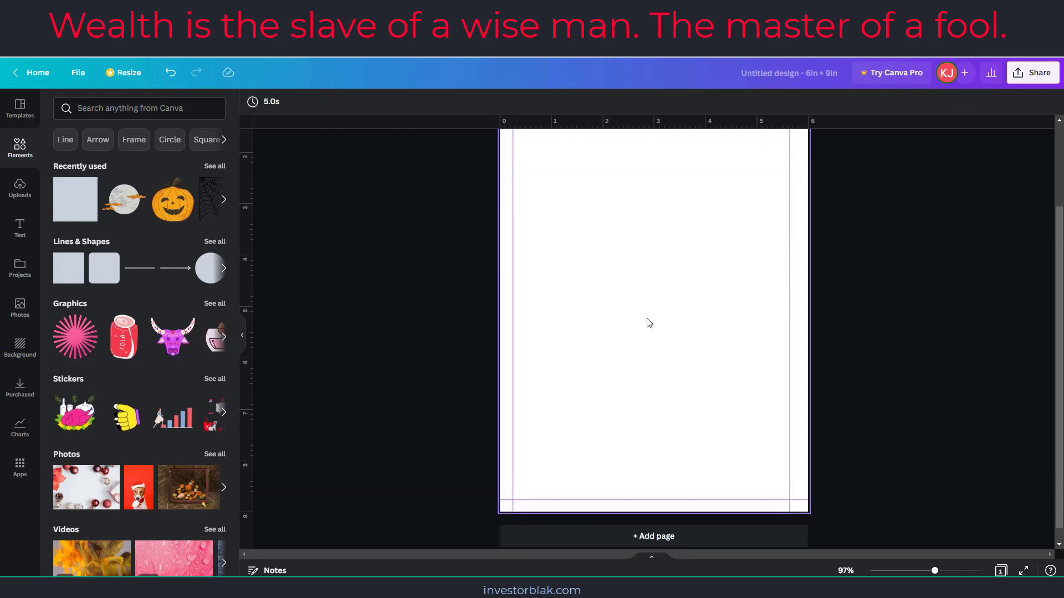
scroll(660, 343, "up", 3)
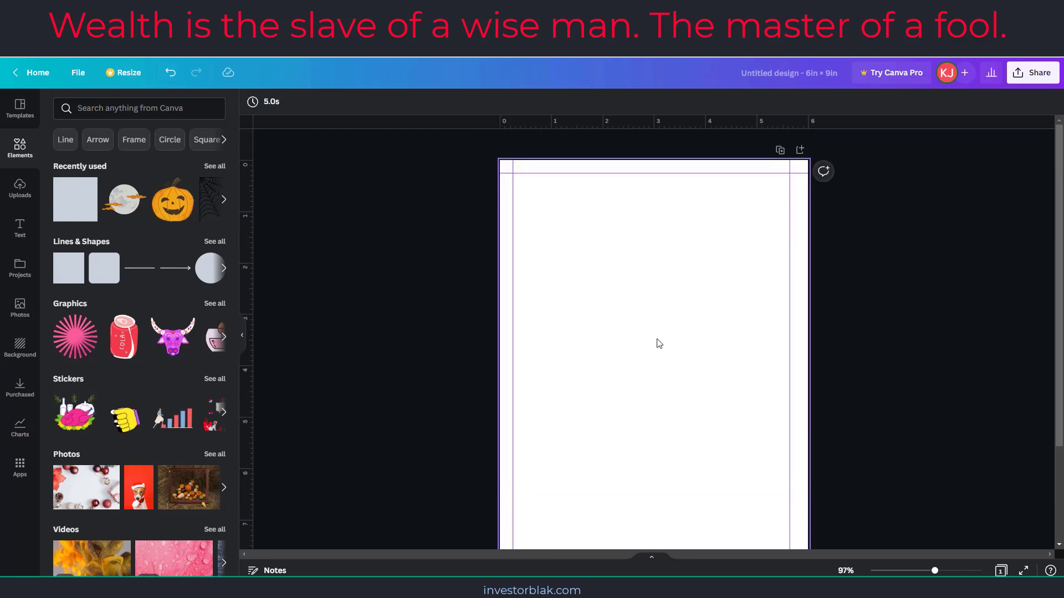
Step: Add a plain line near the top of the page and stretch it between the two side margin guides
left_click(139, 271)
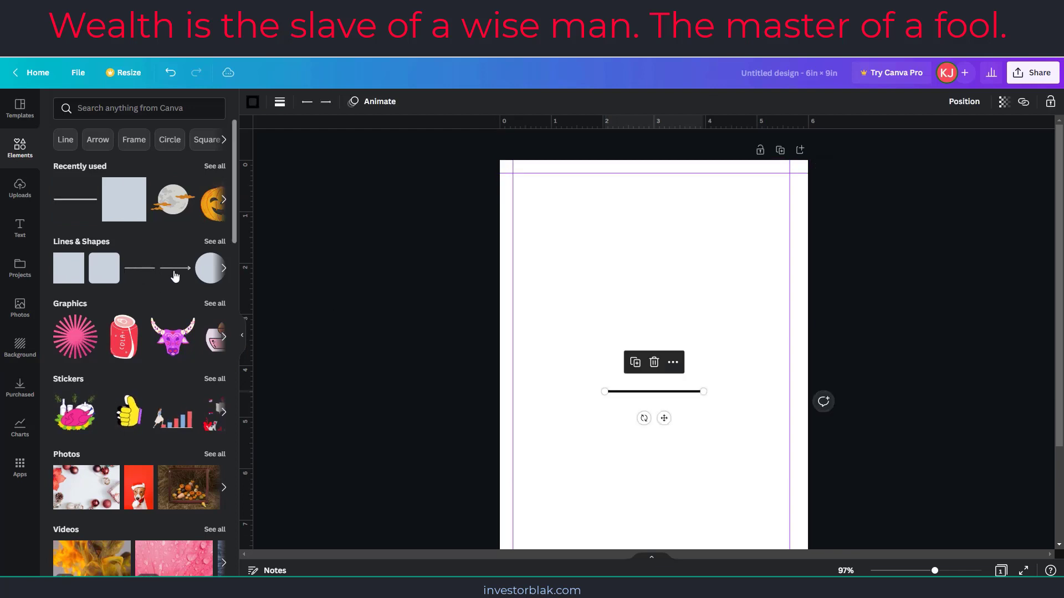
mouse_move(664, 418)
left_mouse_down()
mouse_move(639, 380)
mouse_move(598, 254)
mouse_move(574, 236)
mouse_move(674, 211)
mouse_move(791, 210)
left_mouse_up()
left_click(661, 295)
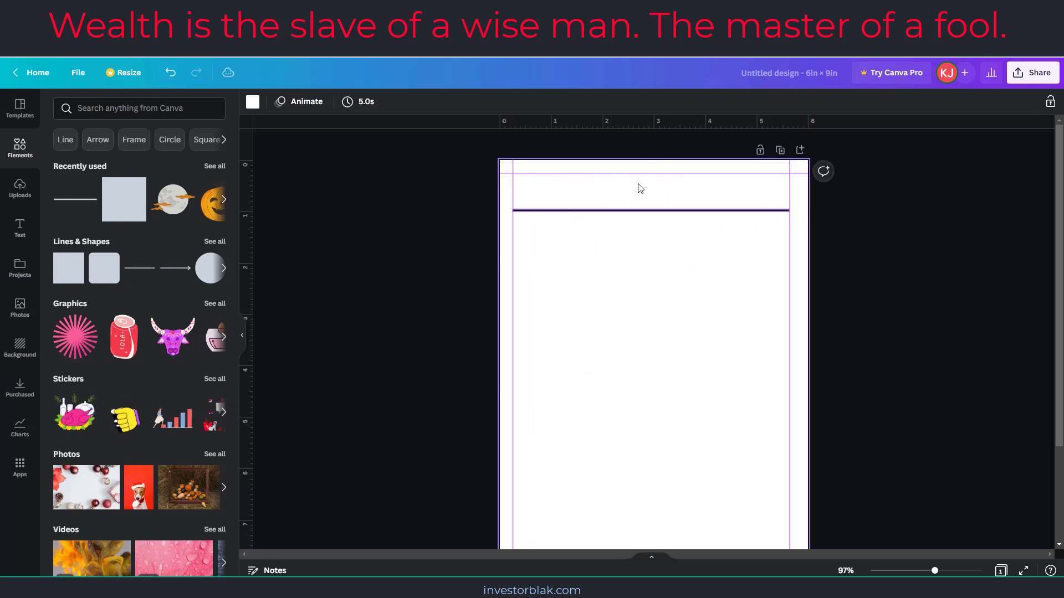
Step: Set the line's weight to 1 and its transparency to 51
left_click(622, 211)
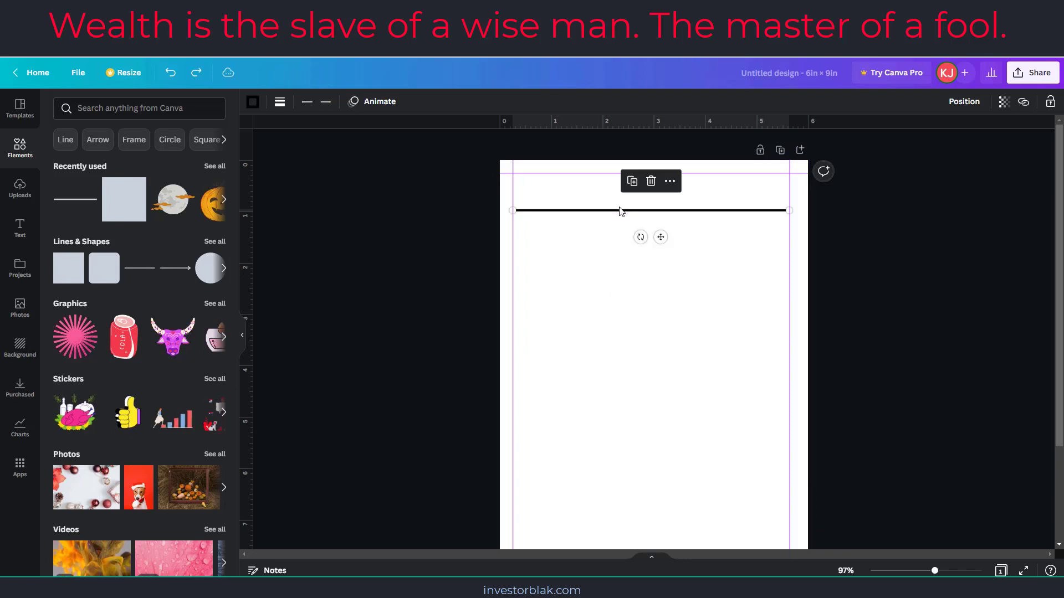
left_click(281, 101)
left_click(277, 204)
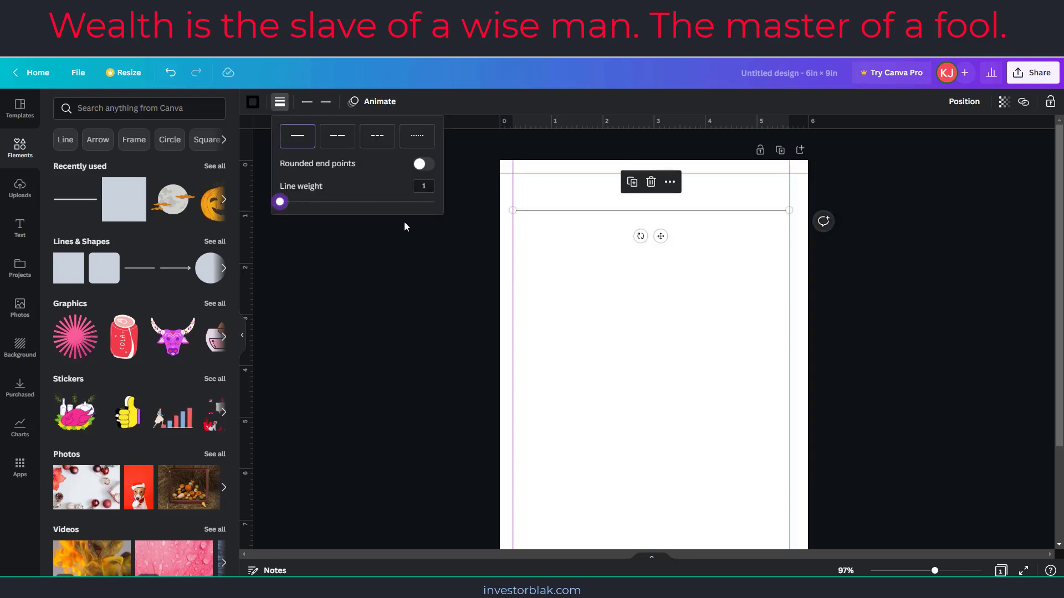
left_click(1004, 101)
left_click_drag(984, 154, 947, 148)
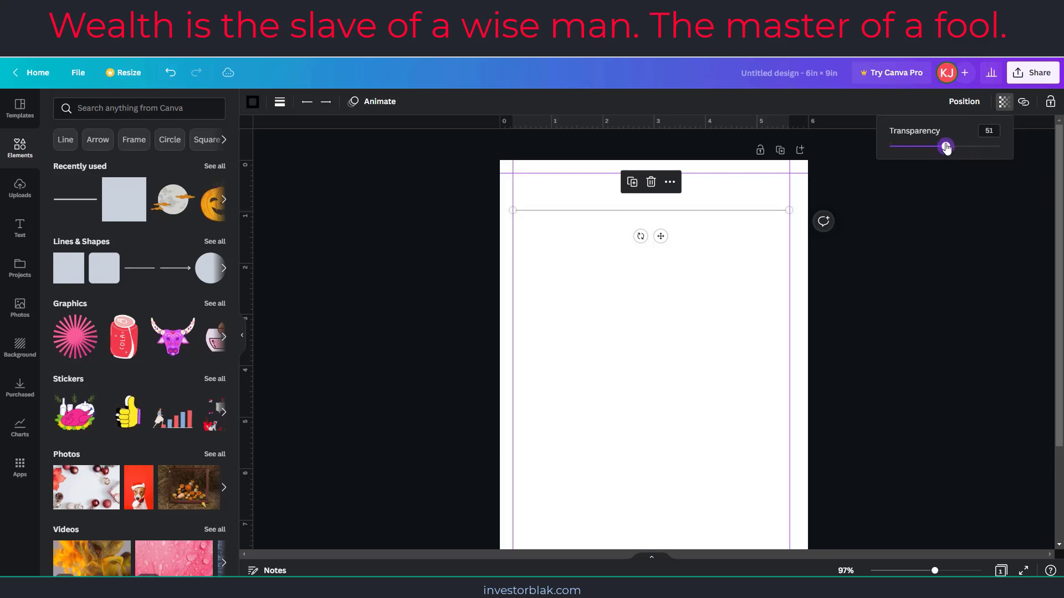
Step: Duplicate the line and place the copy on the bottom margin guide, between the side margins
left_click_drag(658, 239, 655, 212)
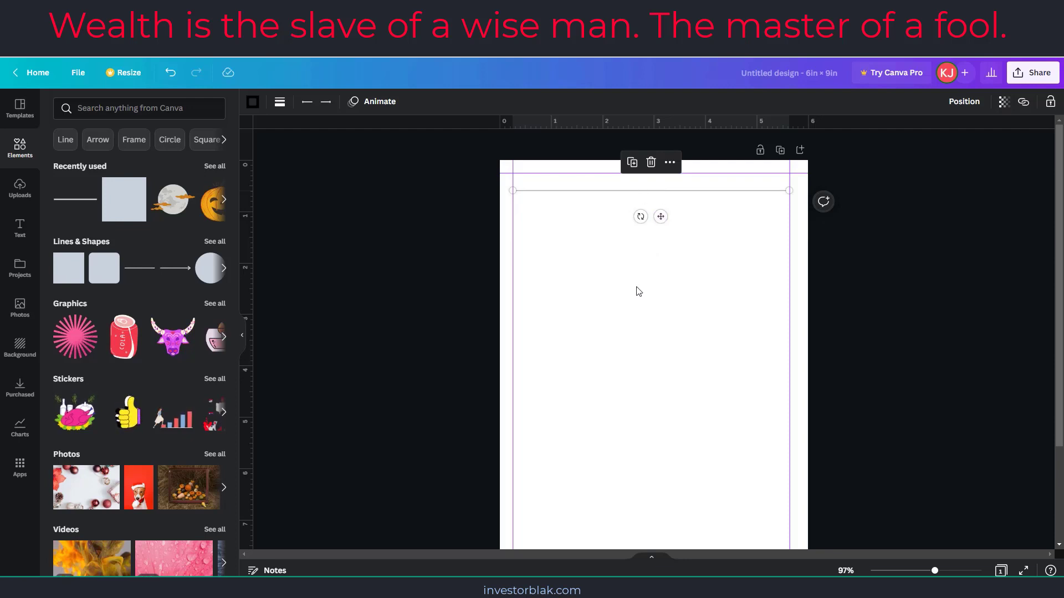
key("ctrl+d")
left_click_drag(667, 224, 651, 419)
scroll(650, 419, "down", 3)
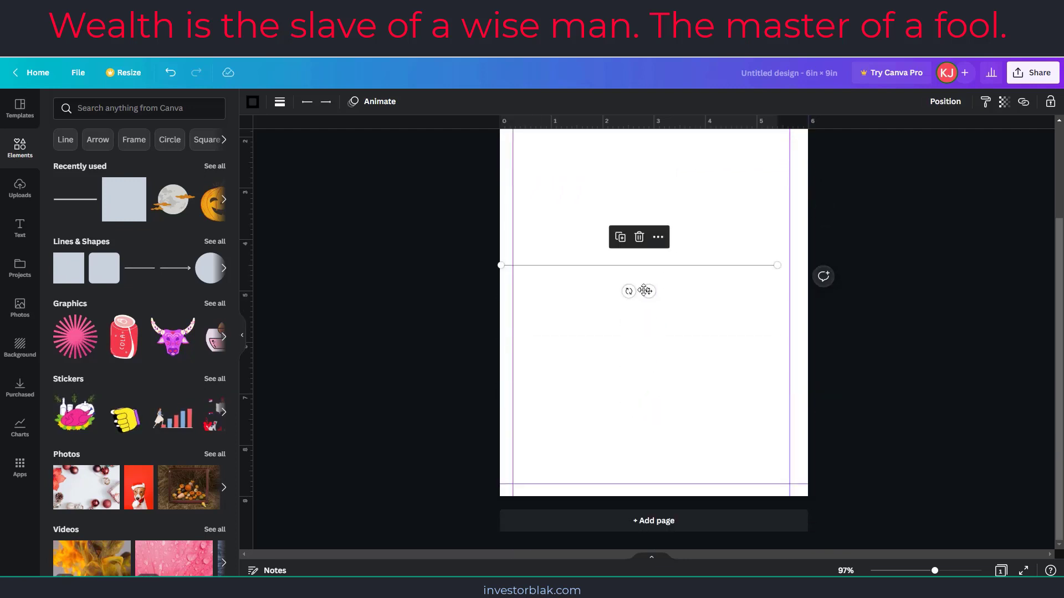
left_click_drag(648, 292, 662, 511)
Step: Move the original line up onto the top margin guide
scroll(668, 440, "up", 3)
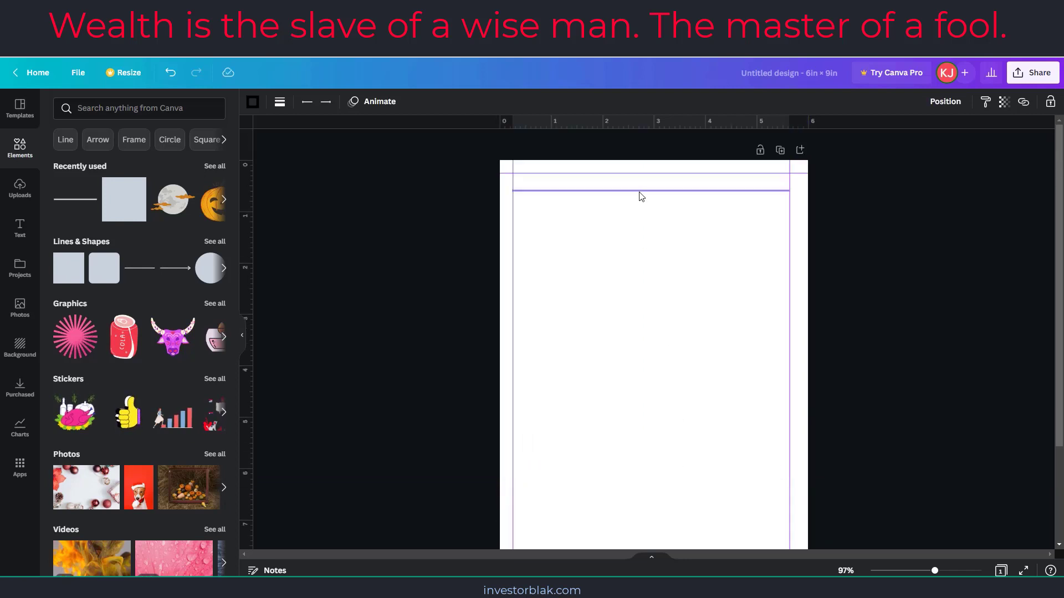
left_click(641, 192)
left_click_drag(639, 192, 637, 179)
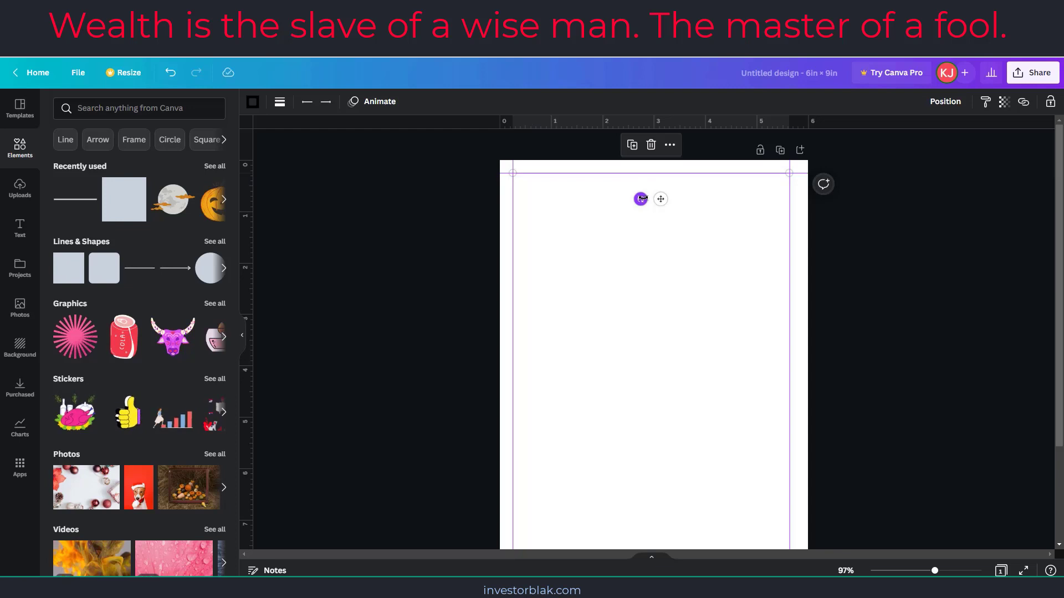
Step: Duplicate the line on the top margin guide repeatedly to make 25 copies
key("ctrl+d")
key("ctrl+d")
key("ctrl+d")
key("ctrl+d")
key("ctrl+d")
key("ctrl+d")
key("ctrl+d")
key("ctrl+d")
key("ctrl+d")
key("ctrl+d")
key("ctrl+d")
key("ctrl+d")
key("ctrl+d")
key("ctrl+d")
key("ctrl+d")
key("ctrl+d")
key("ctrl+d")
key("ctrl+d")
key("ctrl+d")
key("ctrl+d")
key("ctrl+d")
key("ctrl+d")
key("ctrl+d")
key("ctrl+d")
key("ctrl+d")
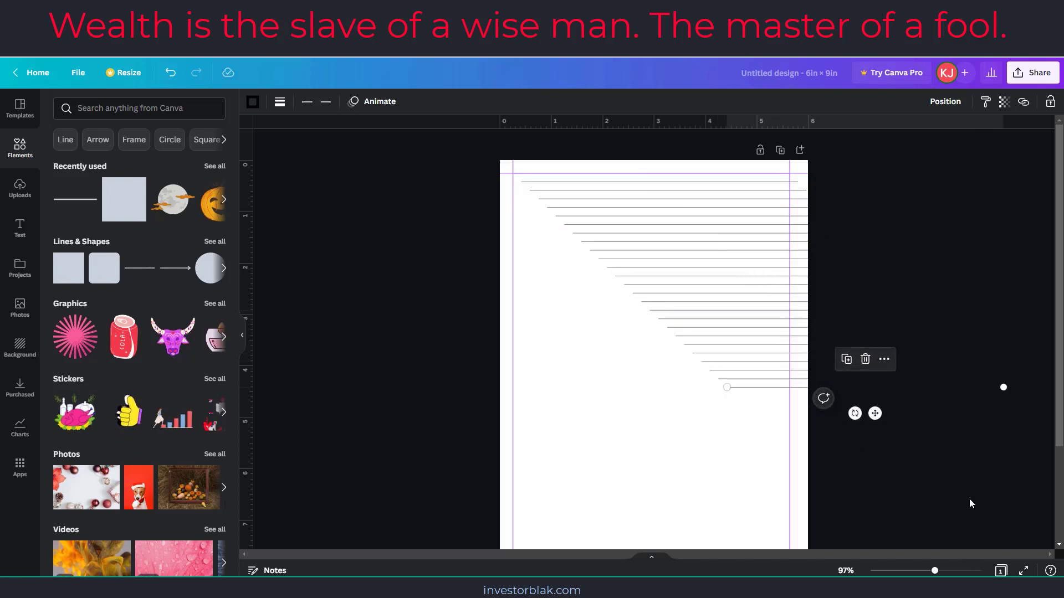
Step: Select all the lines on the page, including the bottom one, and align and space them evenly with Tidy up
left_click_drag(949, 454, 748, 170)
scroll(731, 372, "down", 3)
left_click_drag(841, 524, 750, 220)
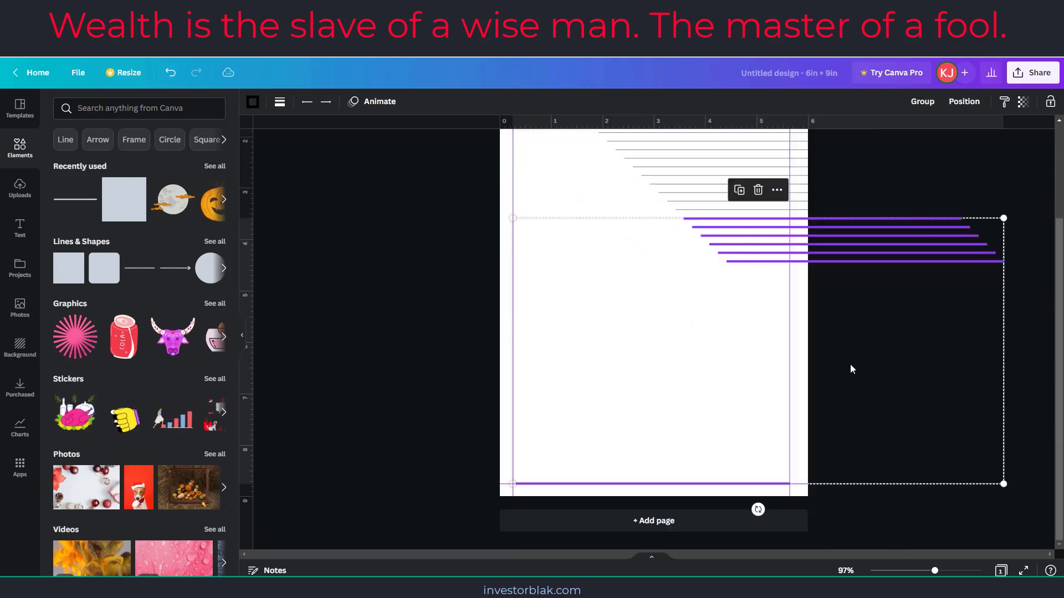
left_click_drag(848, 508, 566, 173)
scroll(620, 209, "up", 3)
left_click(958, 103)
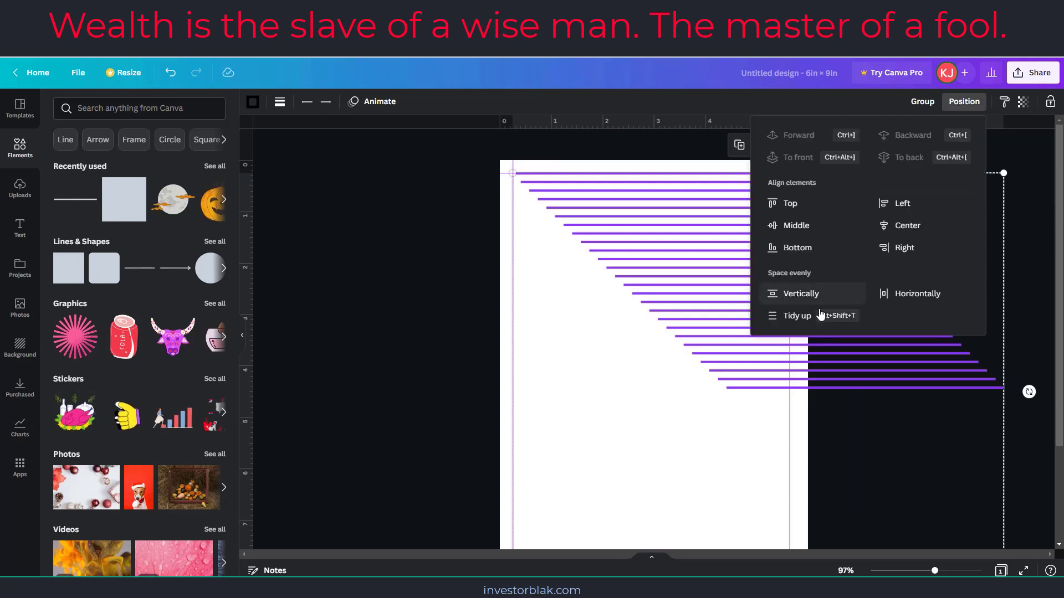
left_click(799, 316)
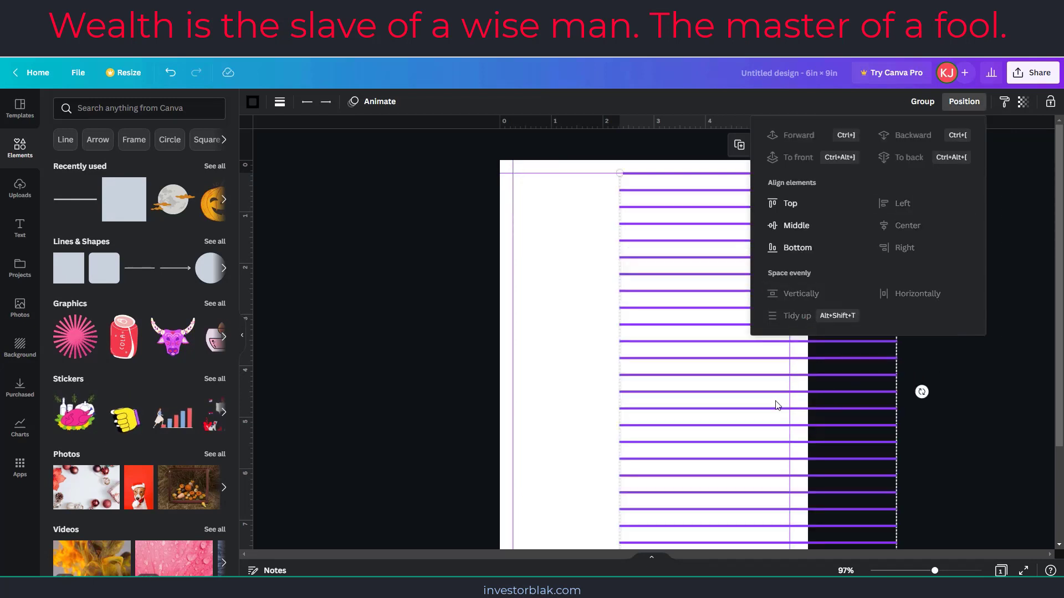
Step: Move the evenly spaced set of lines so it fits exactly between the left and right margin guides
left_click_drag(819, 439, 711, 438)
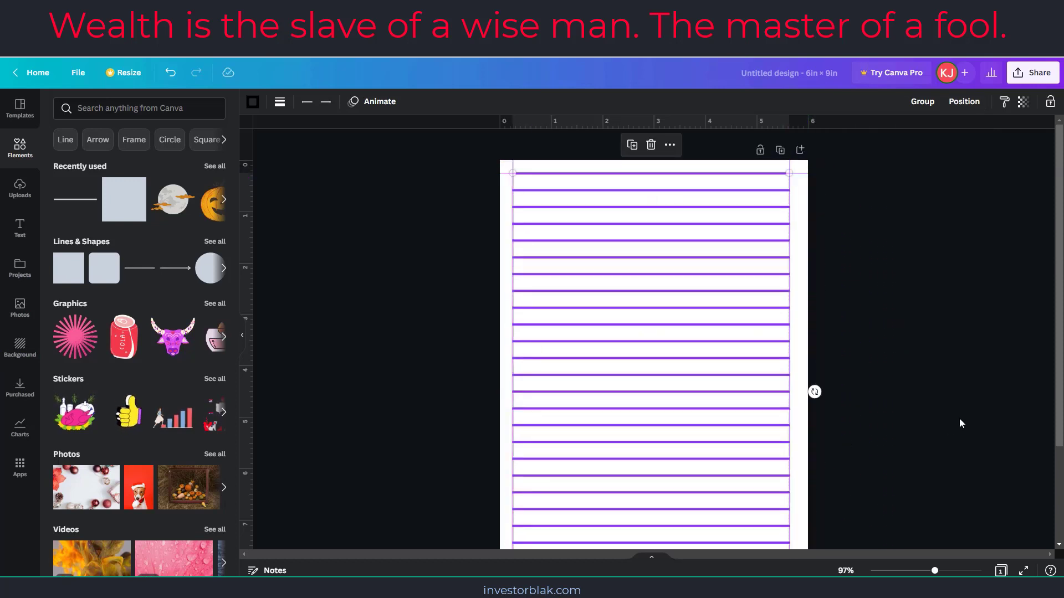
scroll(958, 416, "down", 3)
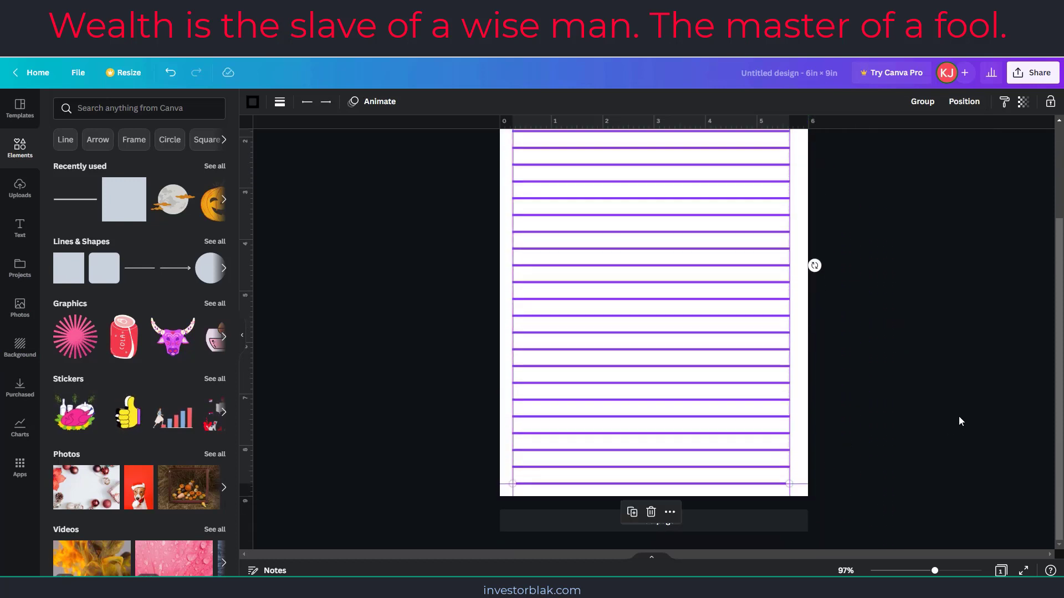
left_click(872, 341)
scroll(857, 332, "up", 3)
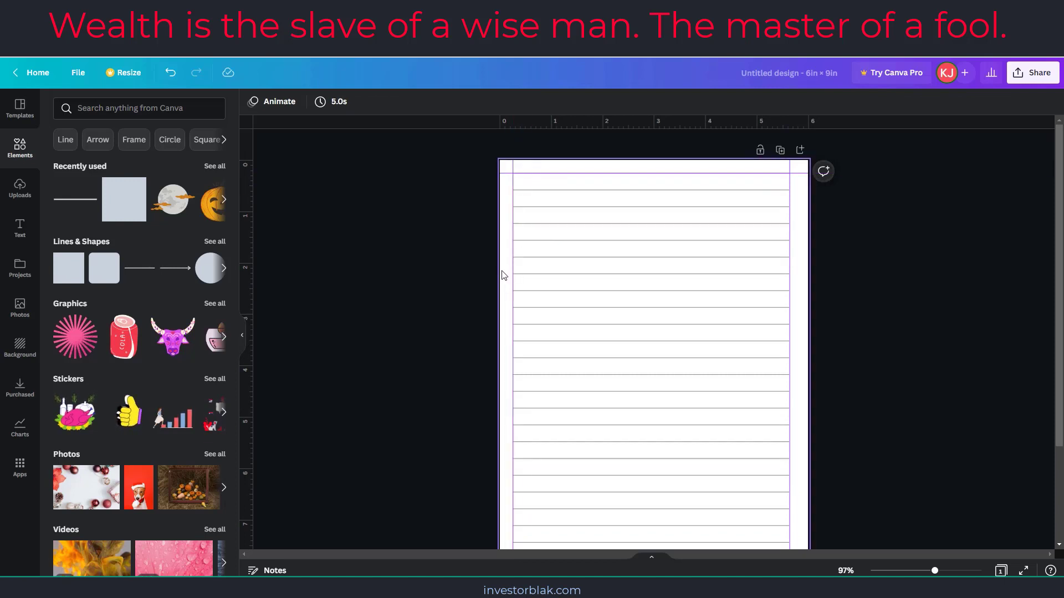
scroll(700, 392, "down", 3)
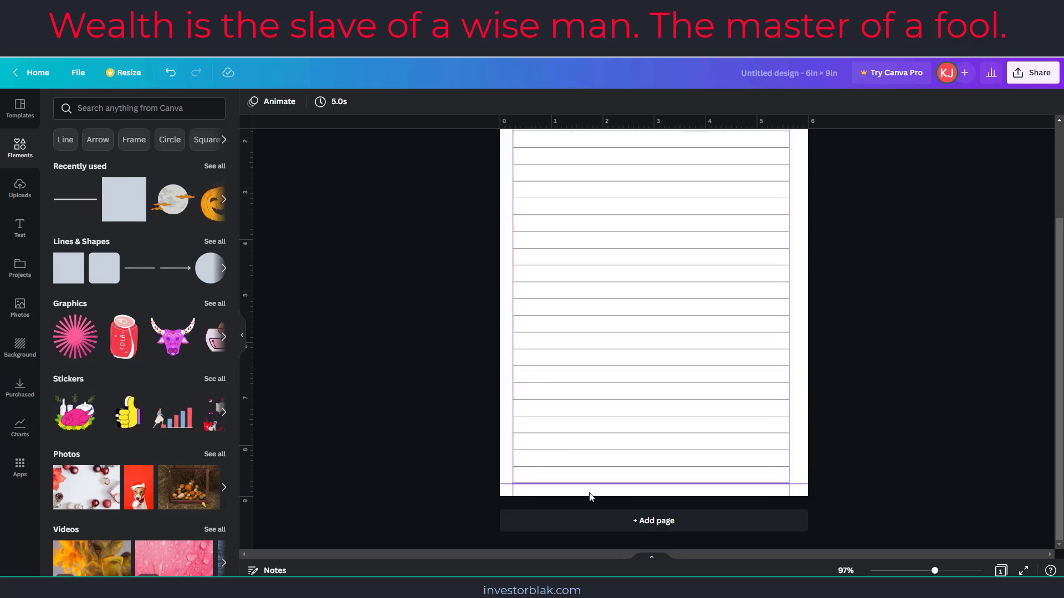
scroll(805, 366, "up", 3)
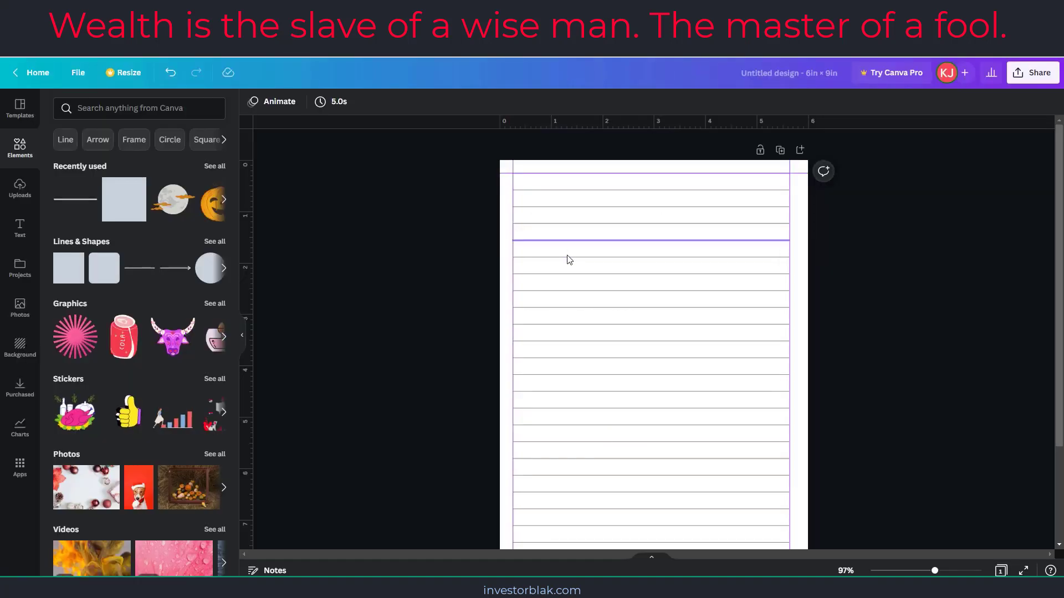
Step: Search the elements for "halloween" and add the black corner spider web to the lined page
scroll(565, 257, "down", 1)
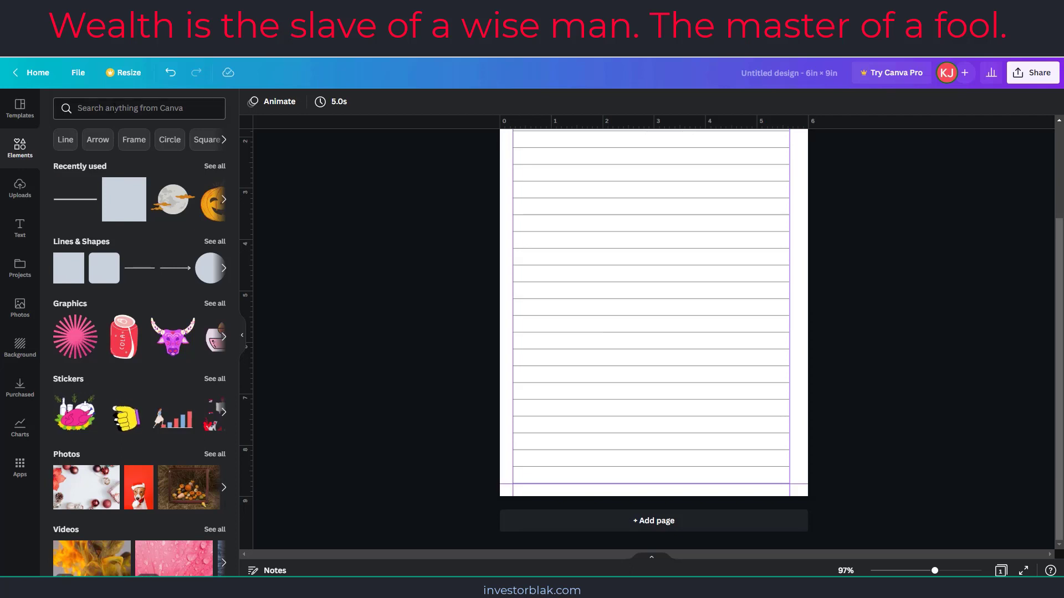
left_click(111, 108)
type("halloween")
key("Return")
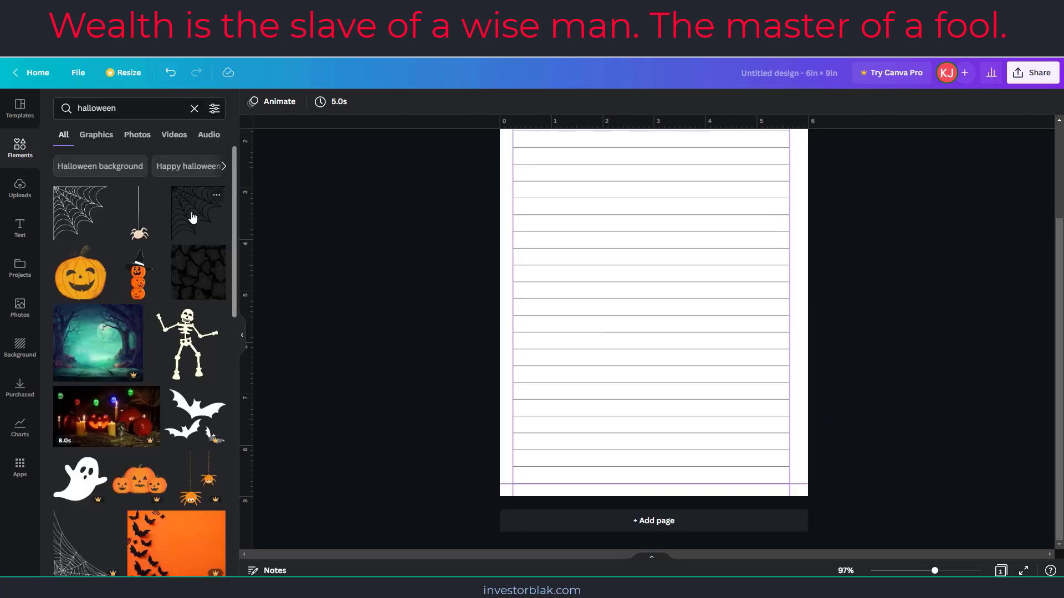
left_click(188, 216)
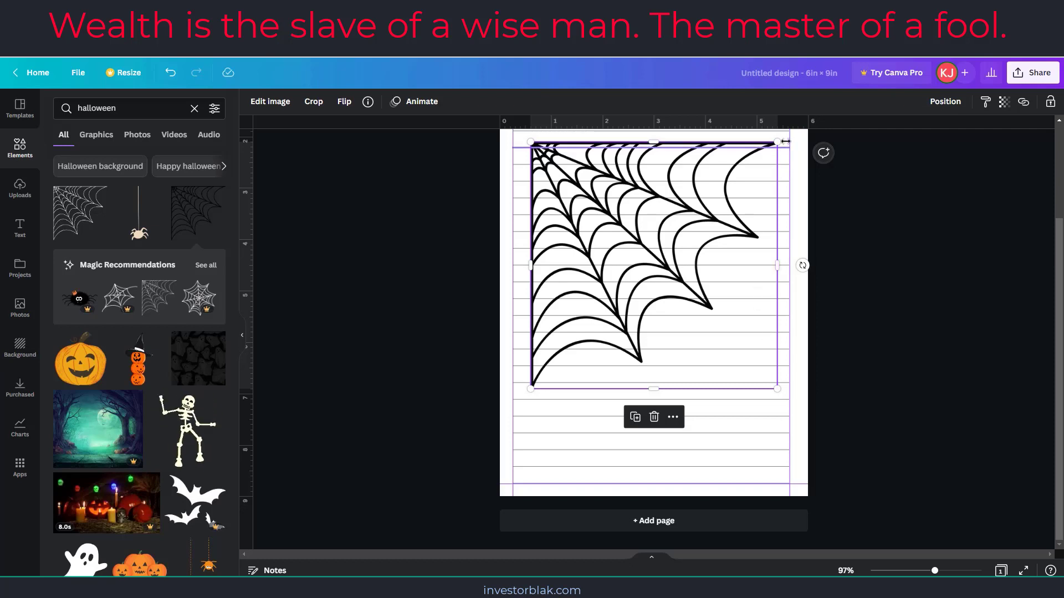
Step: Shrink the spider web to about 0.8 in wide and flip it horizontally
left_click_drag(776, 142, 570, 350)
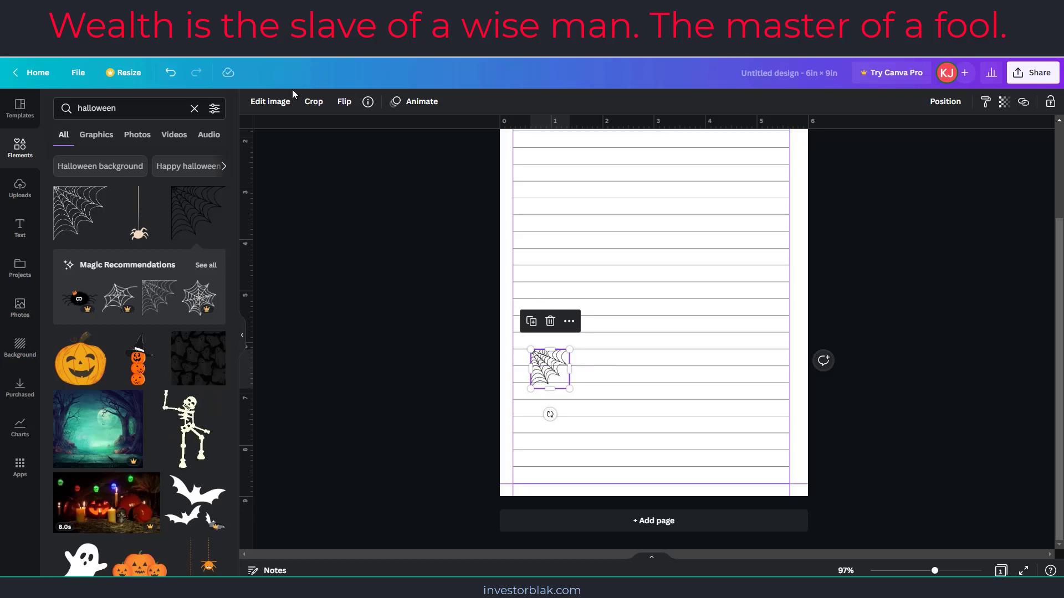
left_click(343, 102)
left_click(389, 132)
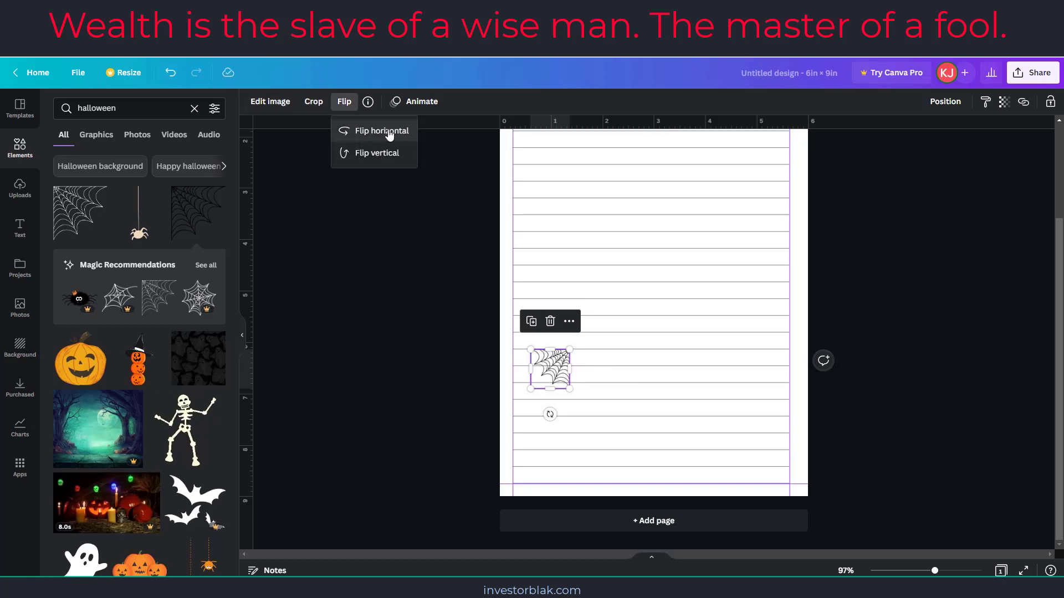
Step: Flip the spider web vertically and fit it, about 1 in wide at transparency 28, into the bottom-right corner of the margin guides
left_click(377, 154)
mouse_move(570, 384)
left_mouse_down()
mouse_move(735, 461)
mouse_move(786, 469)
mouse_move(787, 481)
mouse_move(741, 445)
left_mouse_up()
left_click(1005, 103)
left_click_drag(1001, 152, 925, 157)
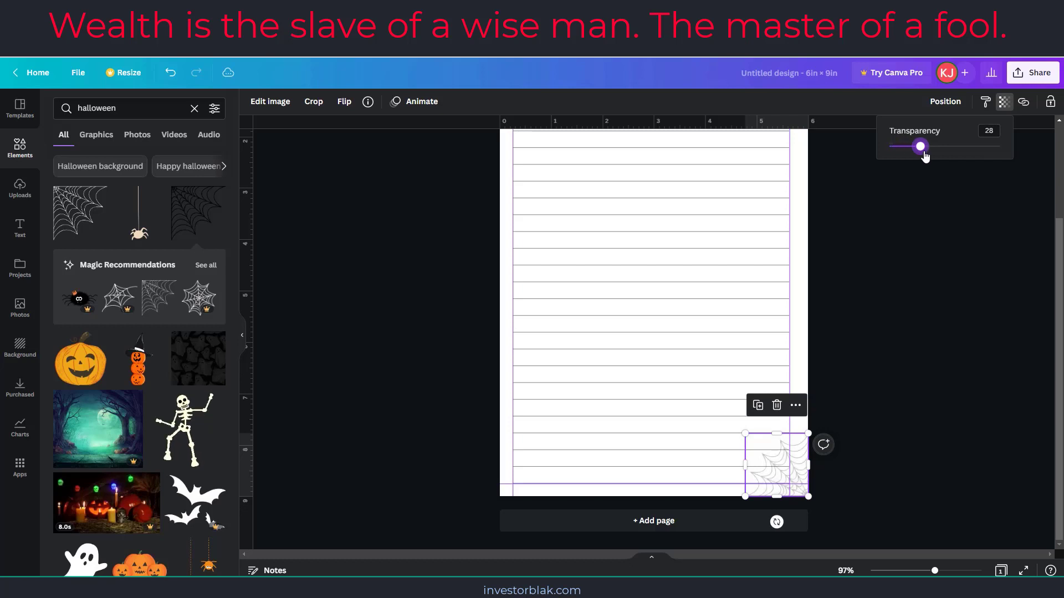
left_click_drag(770, 473, 751, 461)
left_click_drag(726, 421, 736, 426)
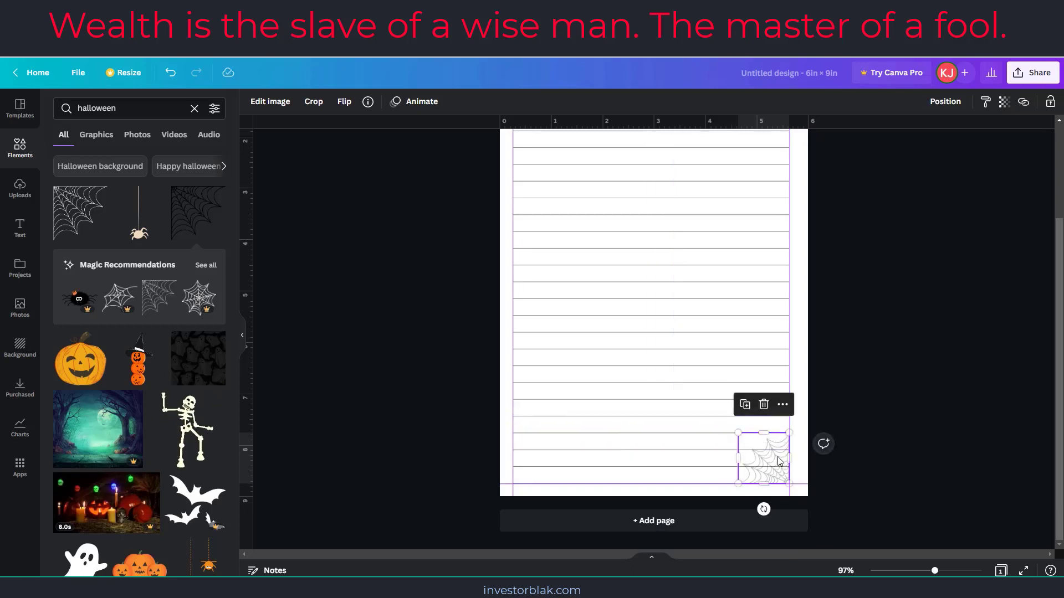
Step: Duplicate the spider web, flip the copy horizontally and vertically, and place it in the top-left corner of the margin guides
key("ctrl+d")
left_click_drag(779, 468, 624, 280)
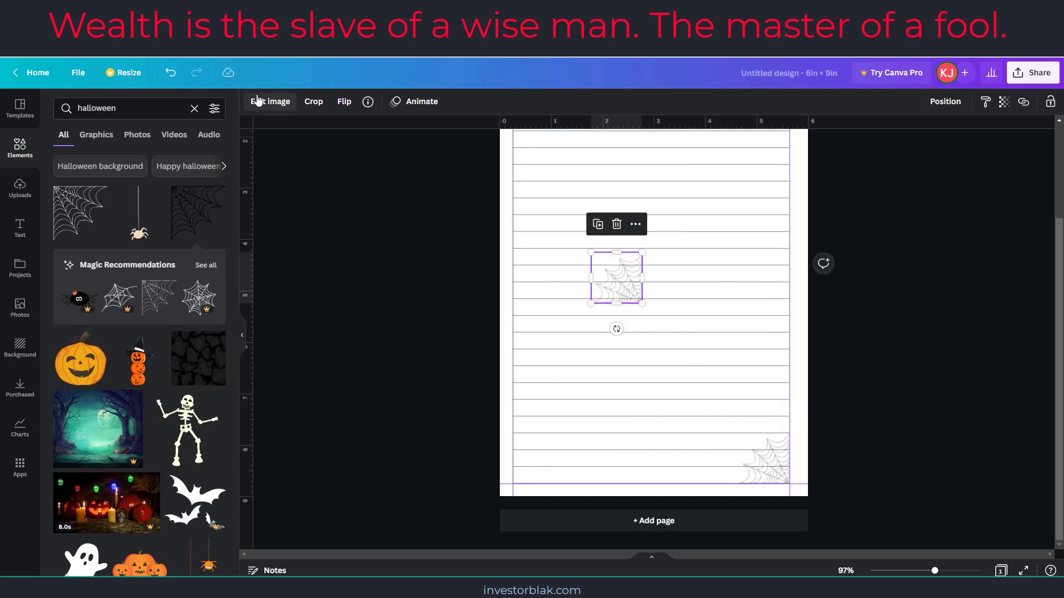
left_click(344, 102)
left_click(356, 132)
left_click(357, 153)
left_click_drag(612, 278, 576, 108)
scroll(881, 372, "up", 3)
left_click_drag(579, 222, 539, 186)
left_click(822, 338)
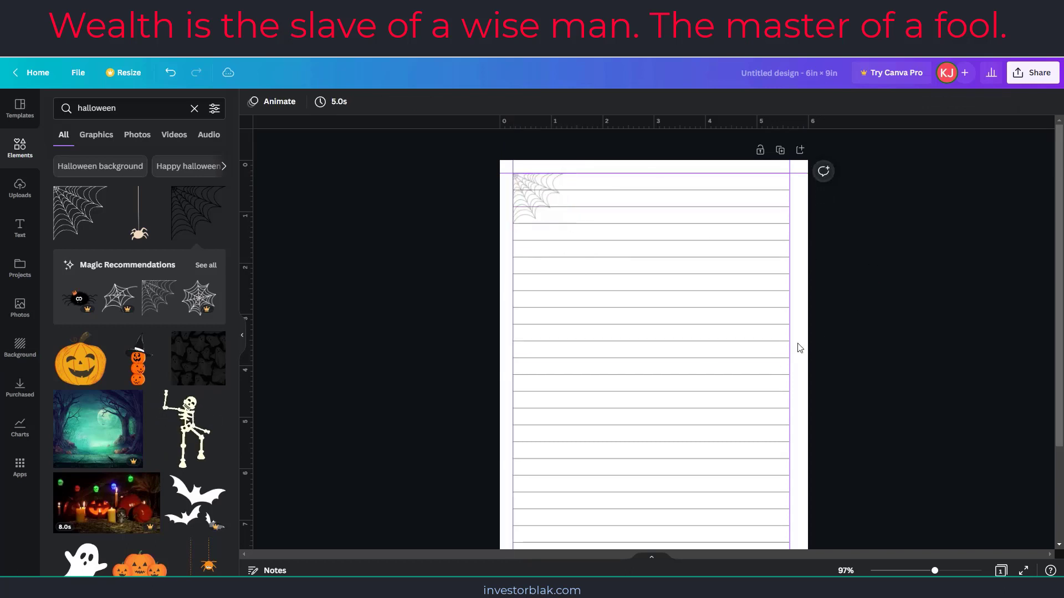
Step: Add the hanging spider graphic near the middle of the lined page and set its transparency to 45
scroll(712, 380, "down", 3)
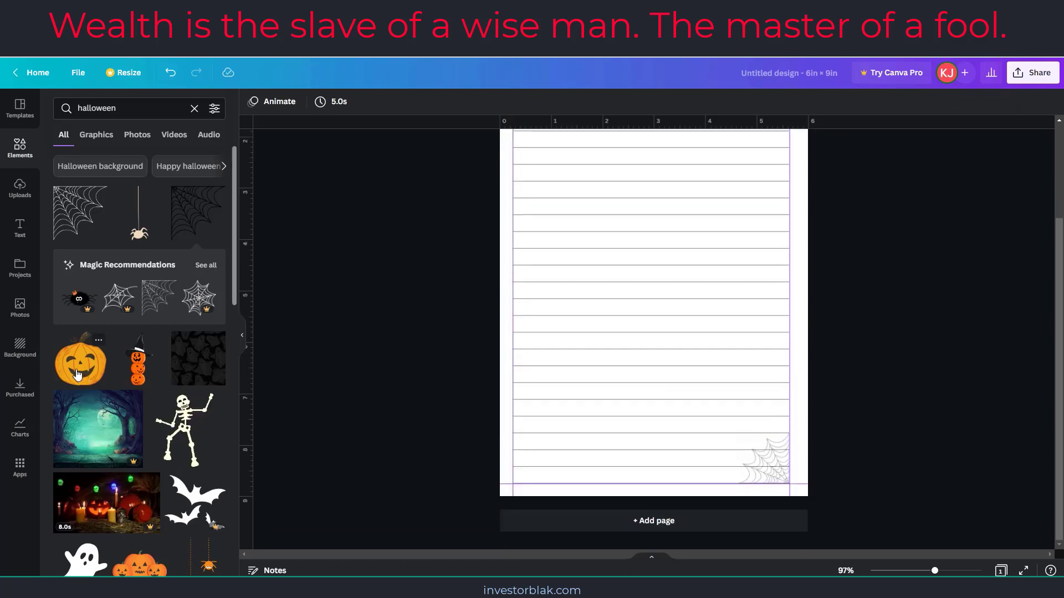
scroll(199, 277, "down", 5)
scroll(197, 302, "up", 5)
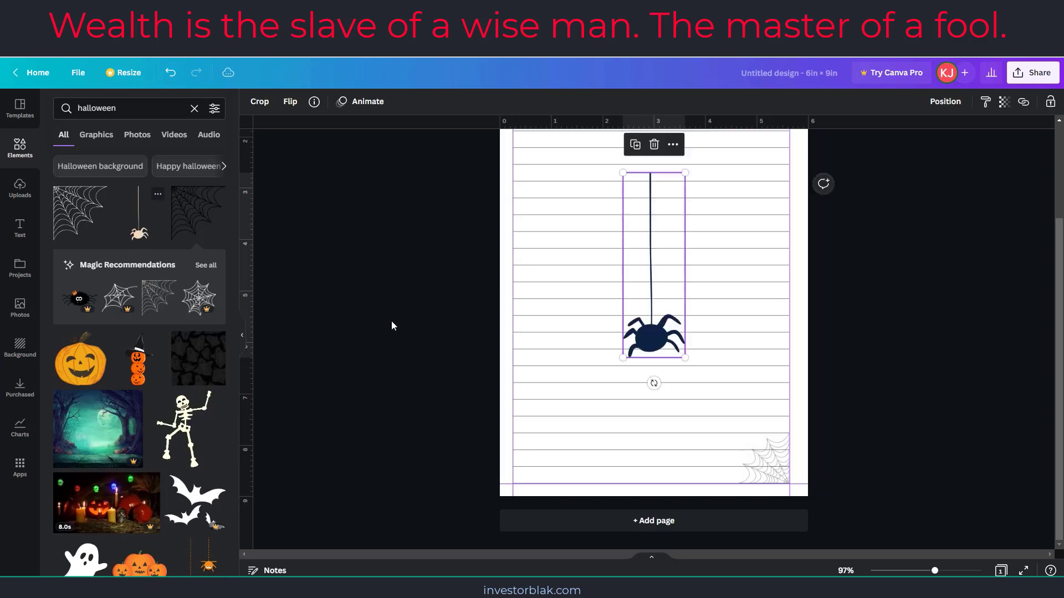
left_click_drag(656, 286, 644, 291)
left_click(1005, 102)
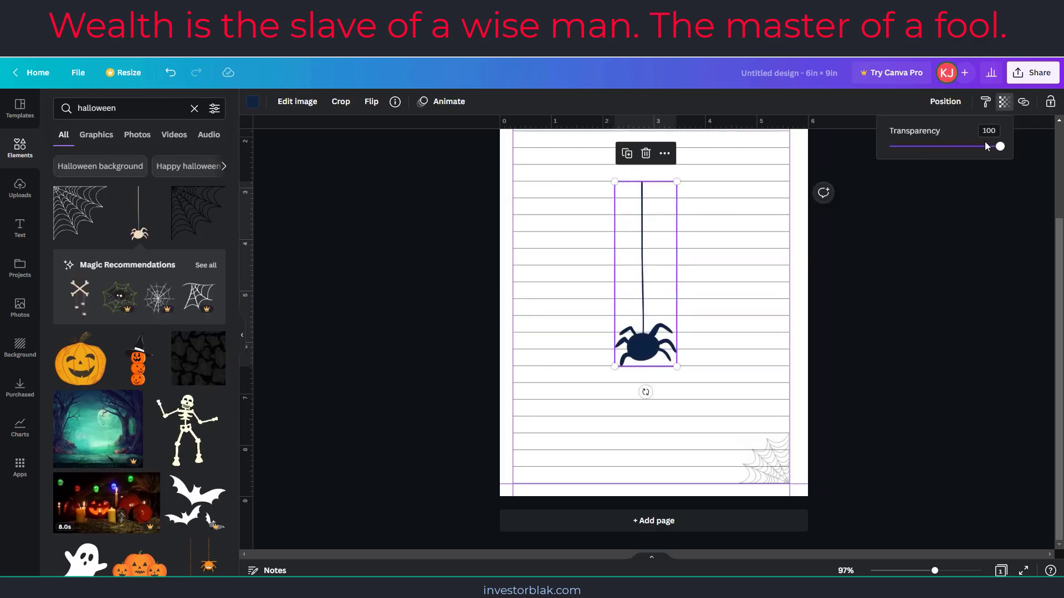
left_click_drag(980, 150, 942, 146)
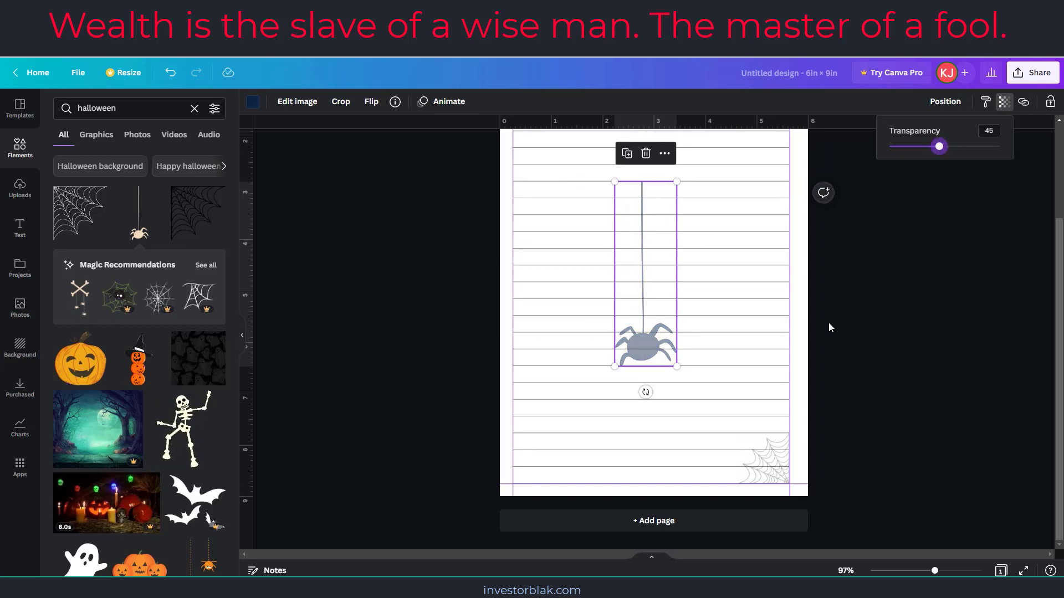
left_click(905, 570)
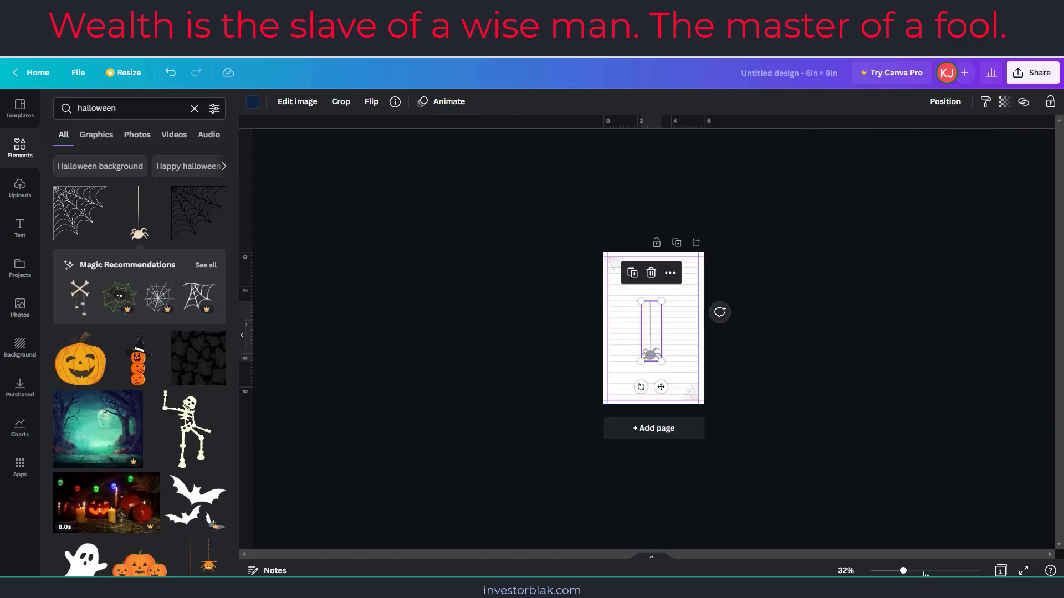
left_click(921, 571)
left_click(838, 421)
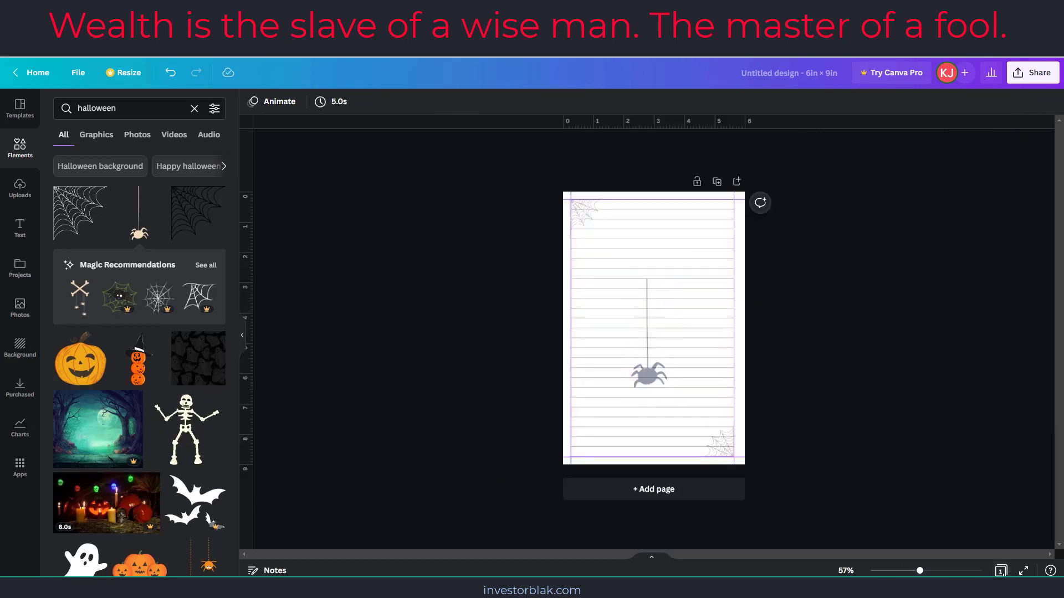
Step: Duplicate the decorated lined page in the page overview until the design has 10 pages
left_click(1000, 571)
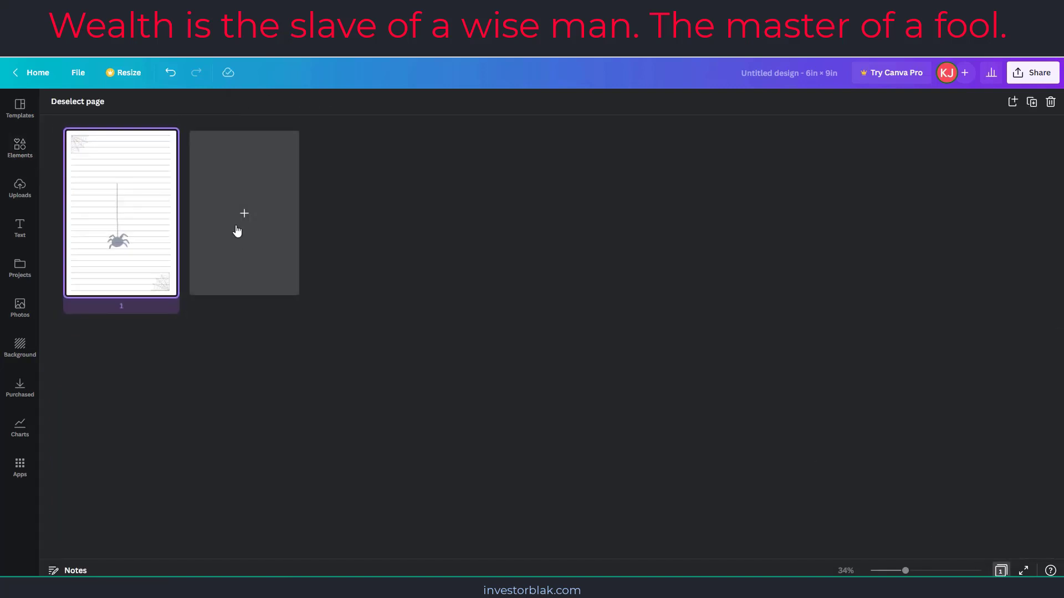
right_click(140, 213)
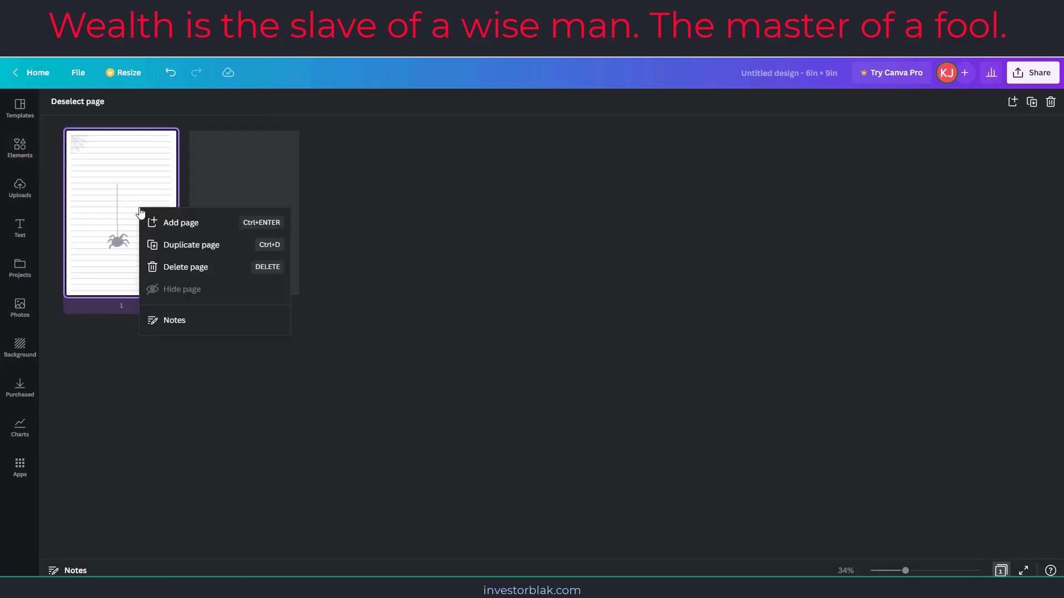
left_click(1034, 104)
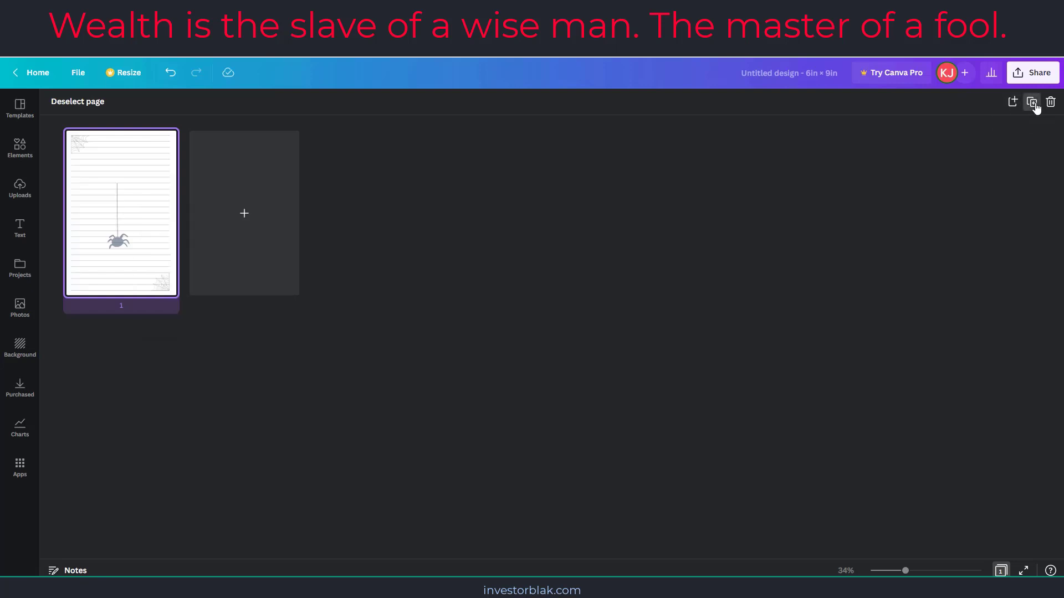
left_click(1034, 105)
left_click(1034, 104)
left_click(1034, 104)
left_click(1033, 104)
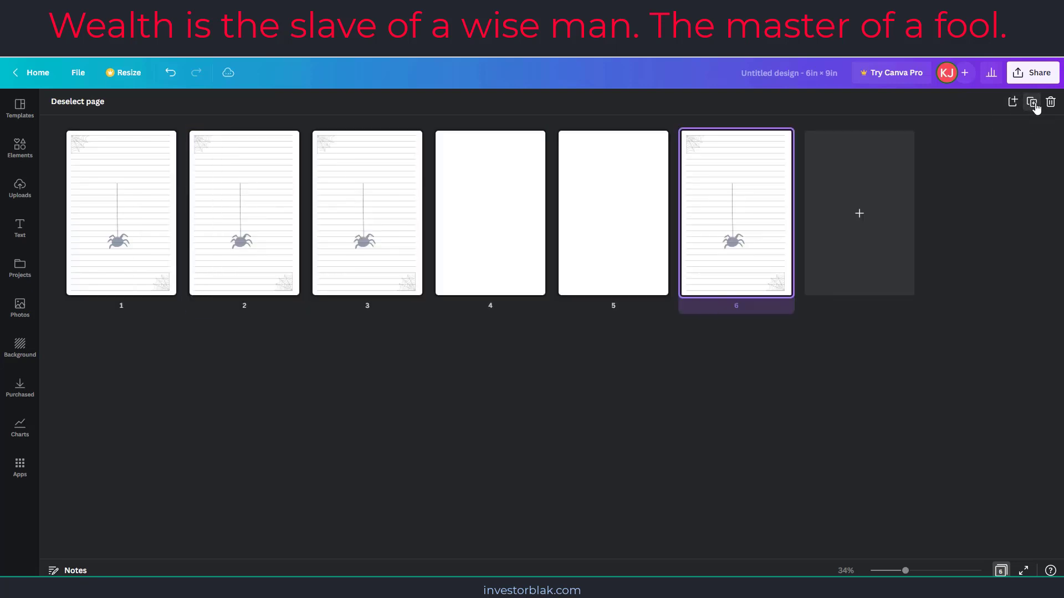
left_click(1034, 104)
left_click(1034, 104)
left_click(1034, 104)
left_click(1034, 104)
Step: Select all 10 pages and duplicate them to make 20 pages
left_click_drag(458, 523, 121, 255)
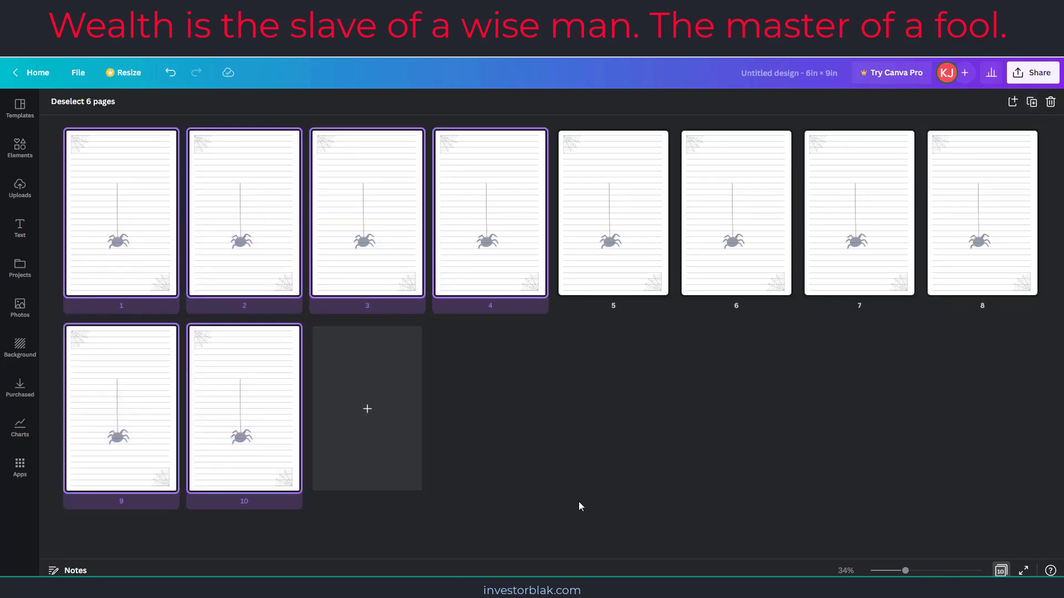
key("ctrl+a")
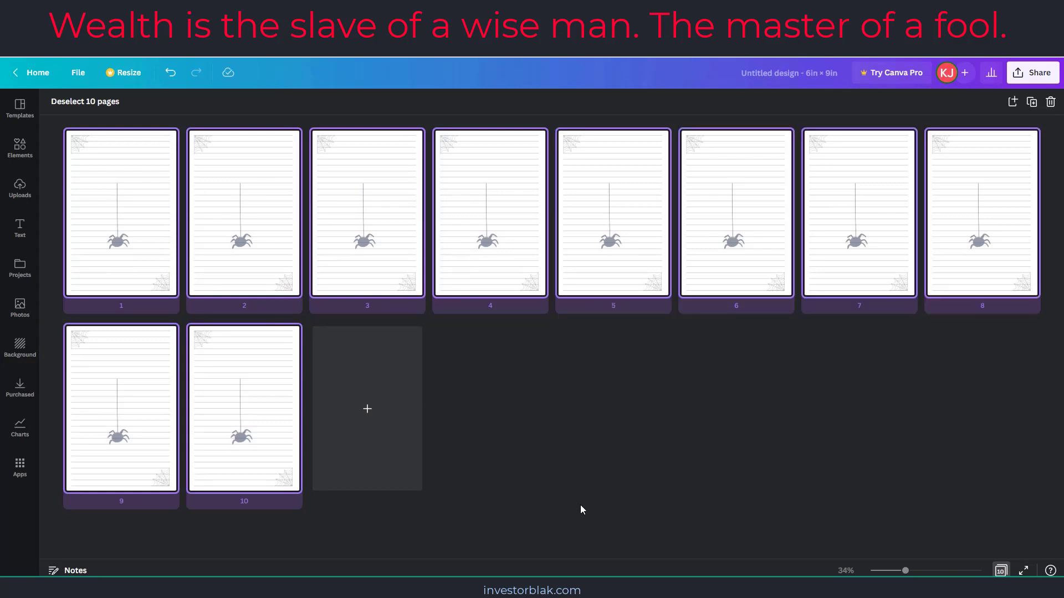
key("ctrl+d")
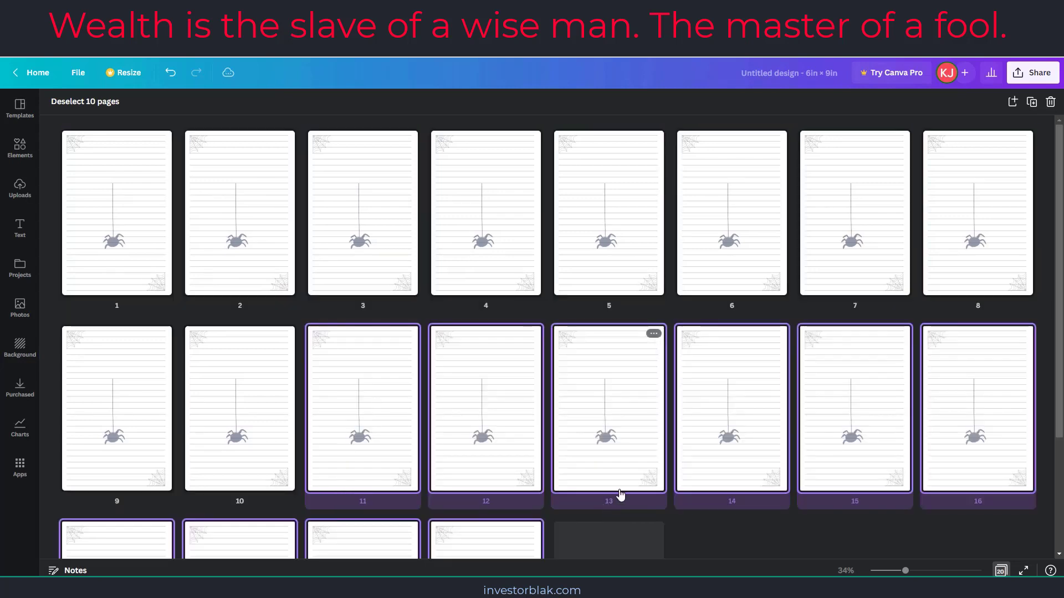
scroll(568, 498, "down", 1)
scroll(567, 498, "down", 3)
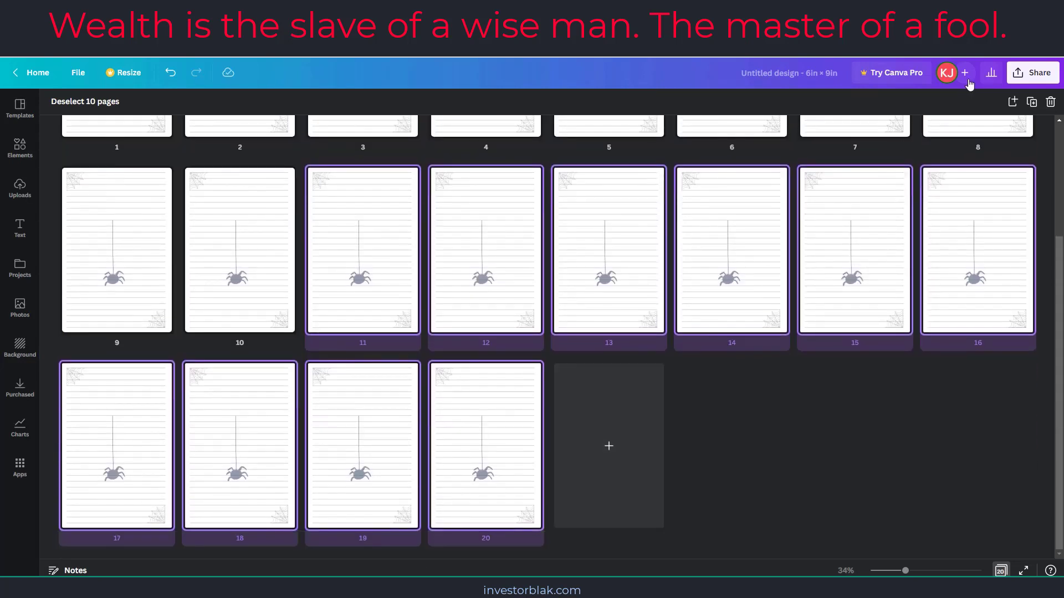
Step: Download all 20 pages as a PDF Print file
left_click(1033, 78)
left_click(877, 346)
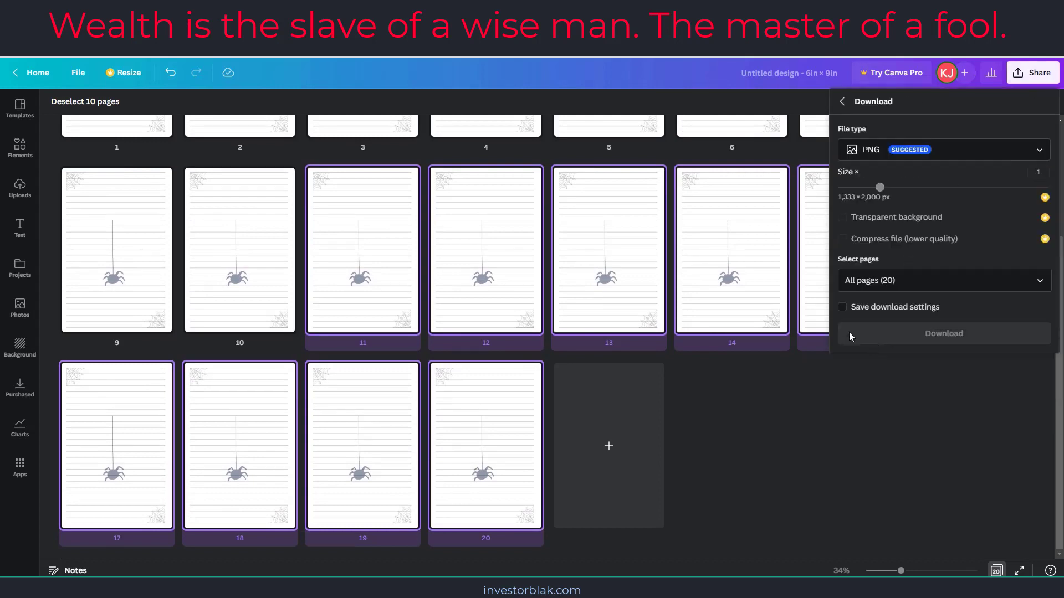
left_click(880, 151)
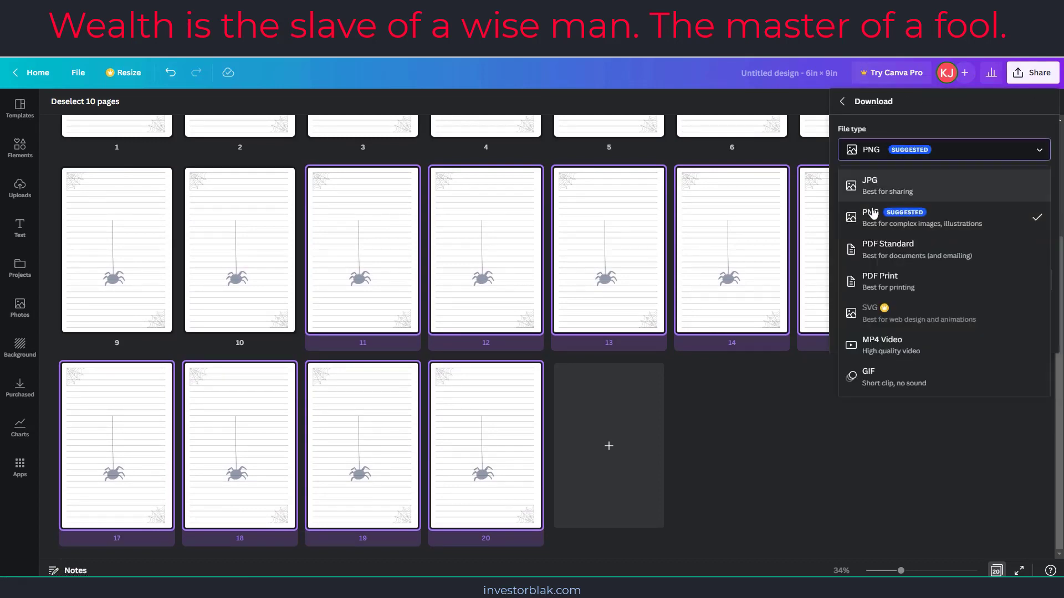
left_click(871, 284)
left_click(903, 347)
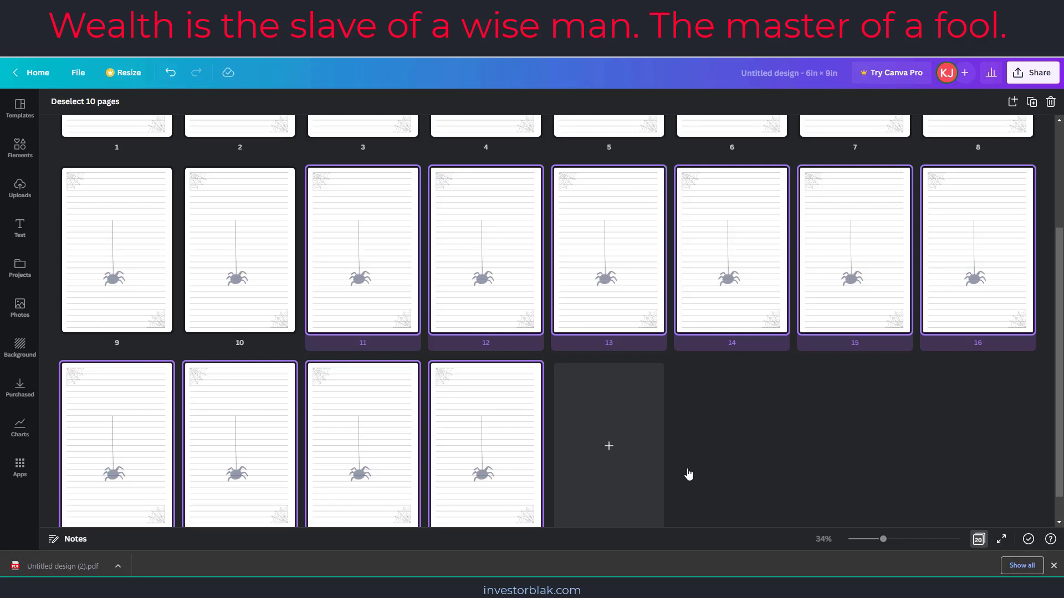
Step: Add four more copies of the 10 selected pages to bring the design to 60 pages
key("ctrl+v")
key("ctrl+v")
key("ctrl+v")
key("ctrl+v")
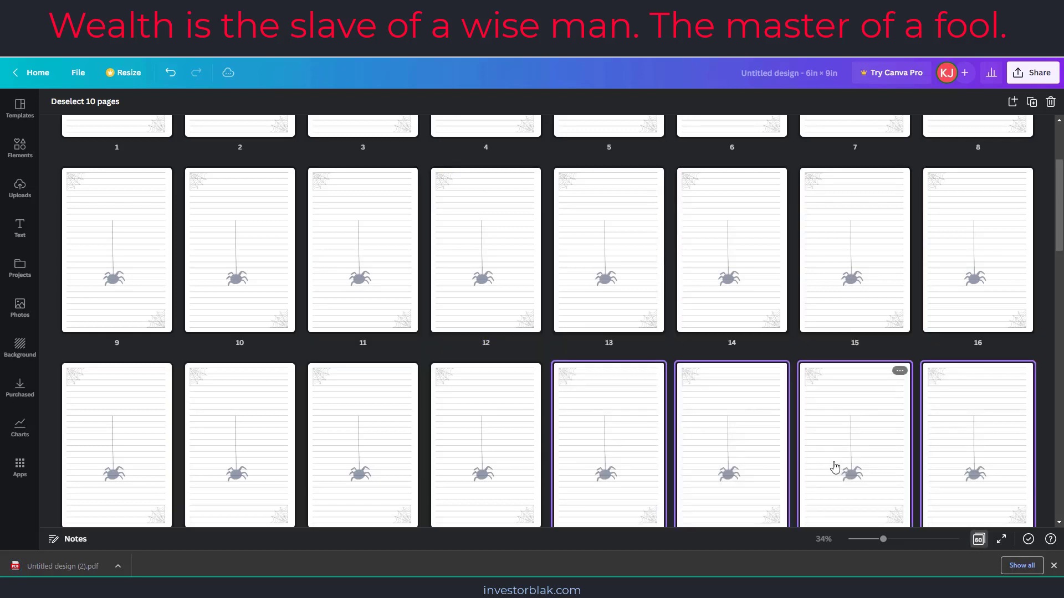
left_click_drag(1061, 220, 1055, 486)
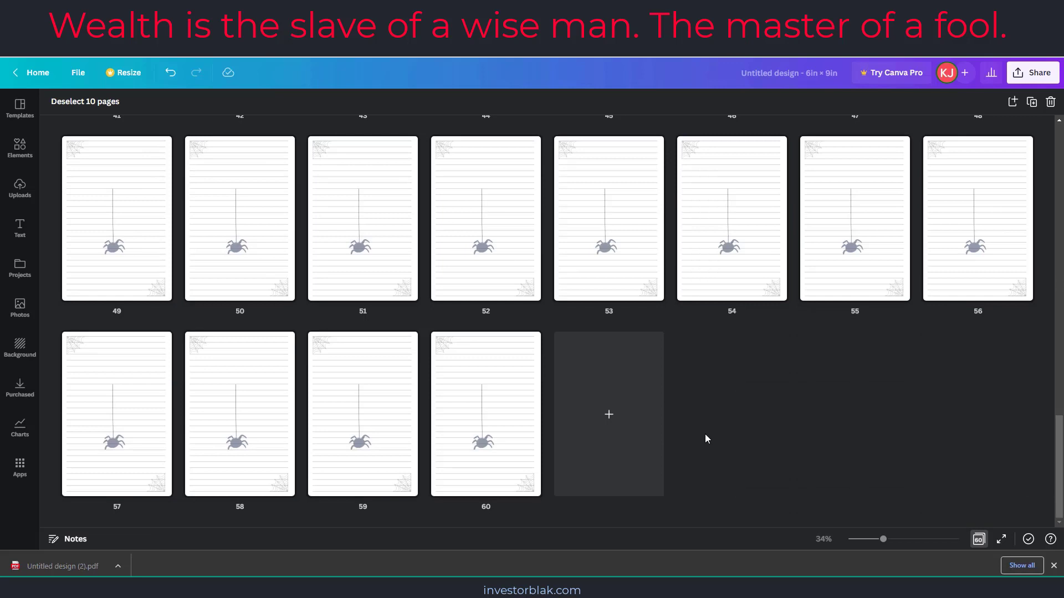
Step: Add another four sets of the 10 lined pages to bring the design to 100 pages
key("ctrl+v")
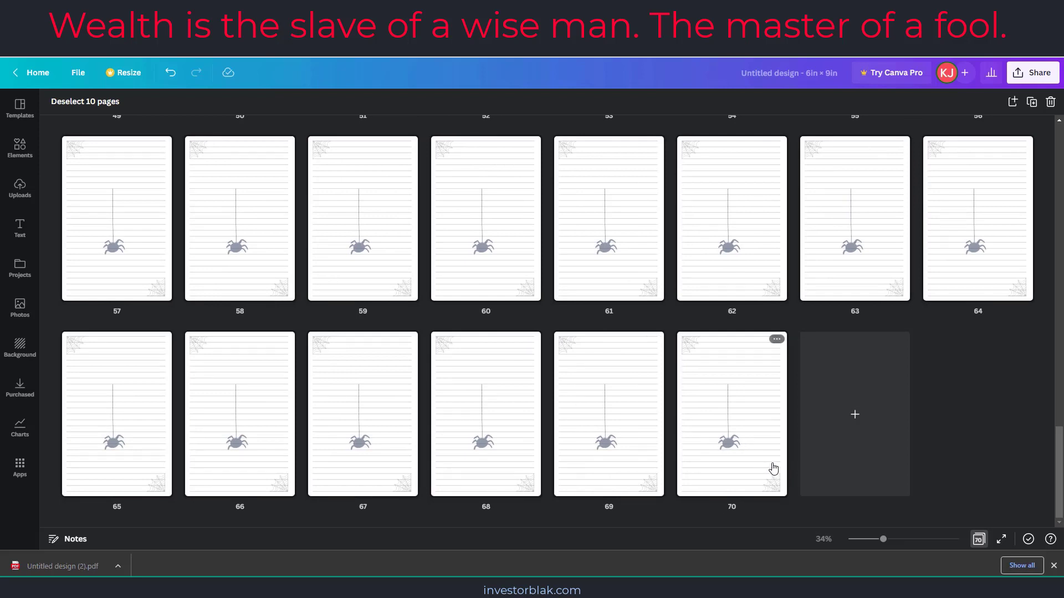
key("ctrl+v")
key("ctrl+v")
key("ctrl+v")
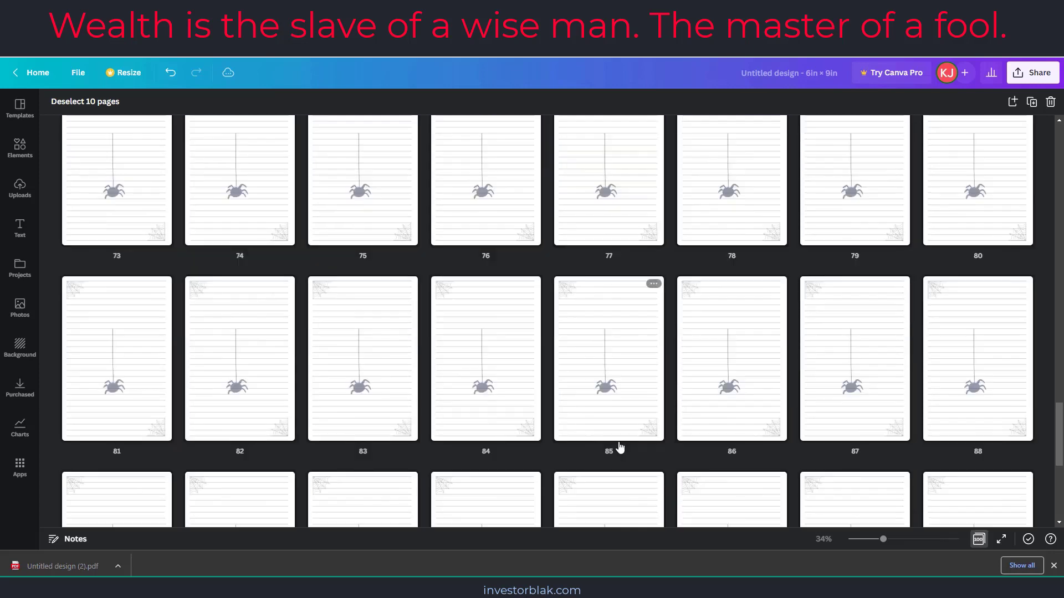
left_click_drag(1060, 435, 1063, 568)
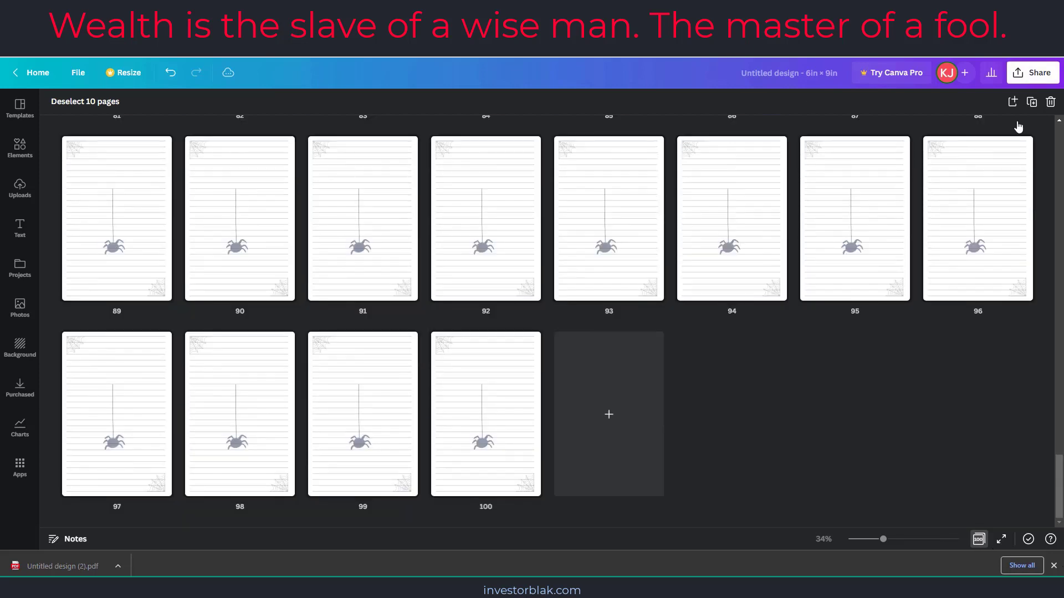
Step: Download all 100 pages as a PDF Print file, starting the download manually from the link for the finished export
left_click(1026, 78)
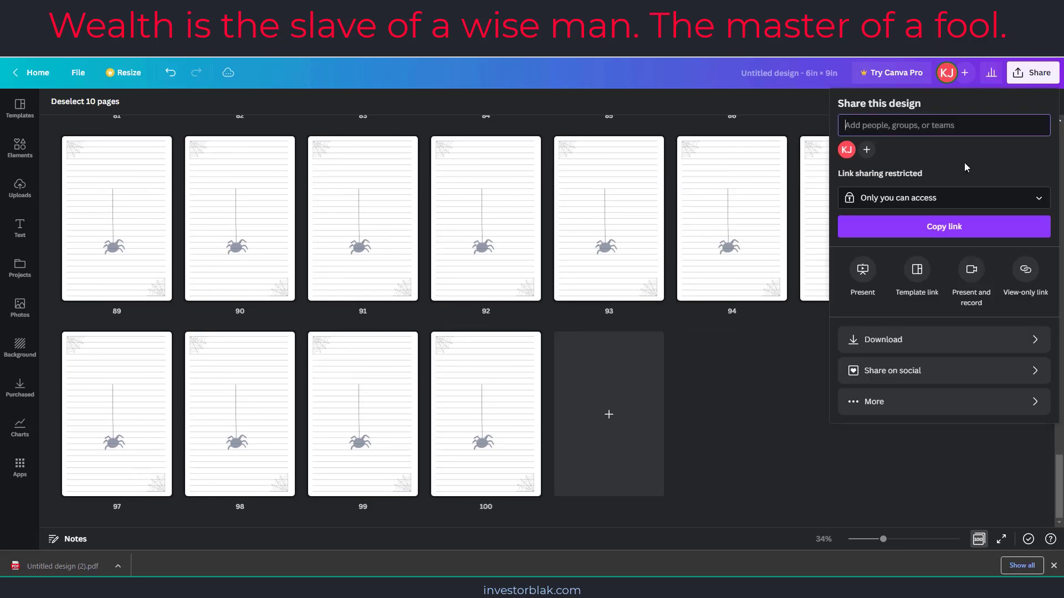
left_click(889, 348)
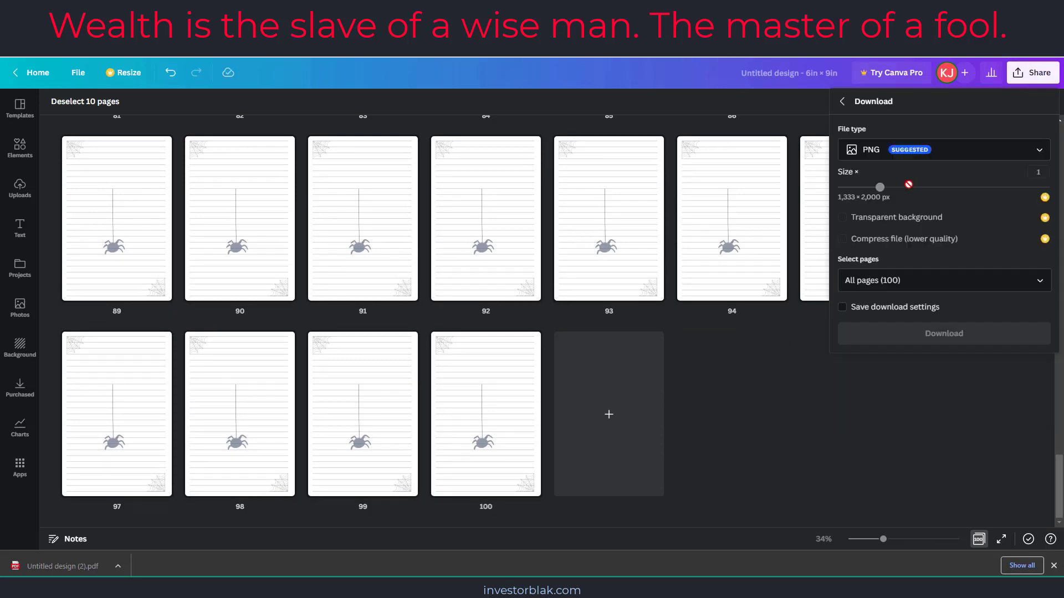
left_click(975, 150)
left_click(897, 280)
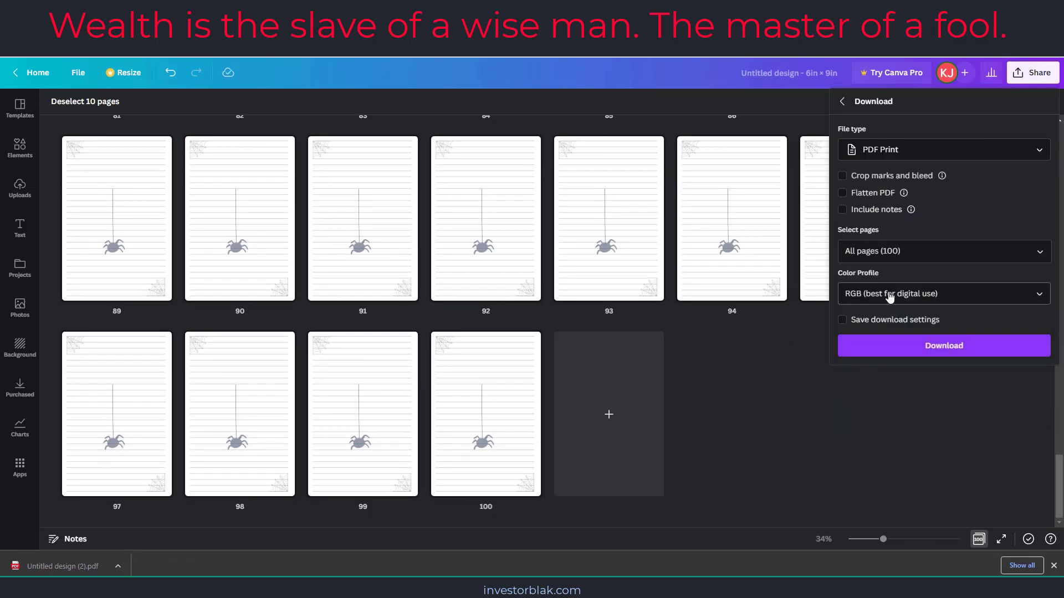
left_click(901, 348)
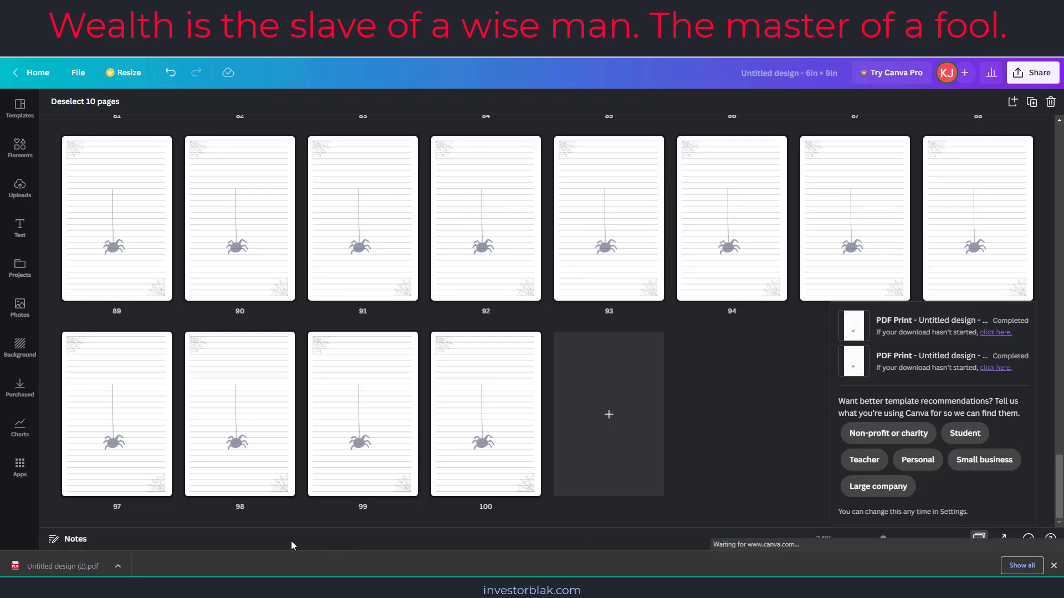
left_click(1000, 333)
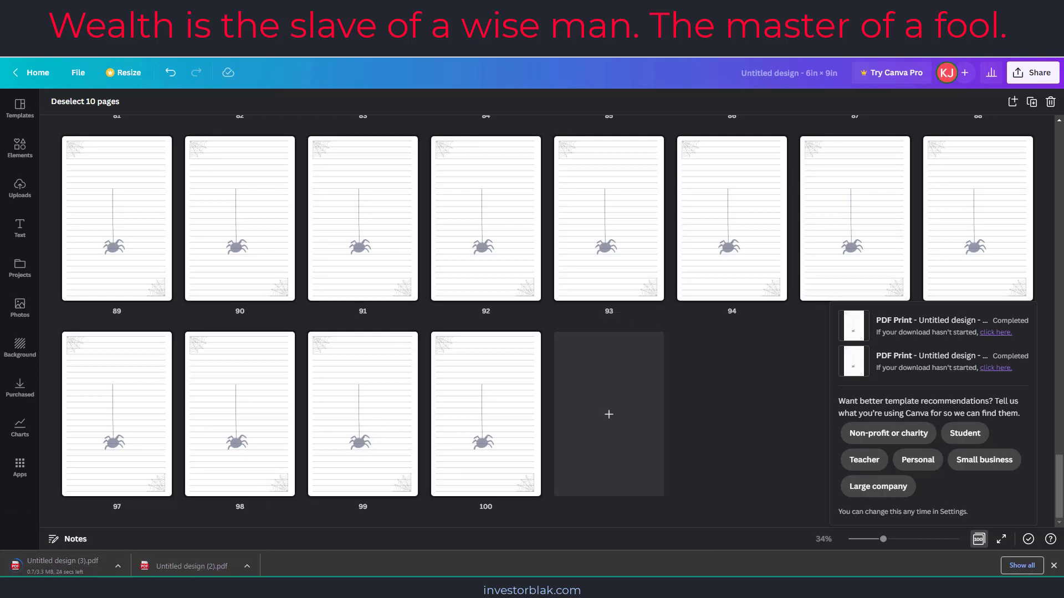
Step: Switch to the online PDF merging site and upload "Untitled design (2)" from the Downloads folder
left_click(715, 9)
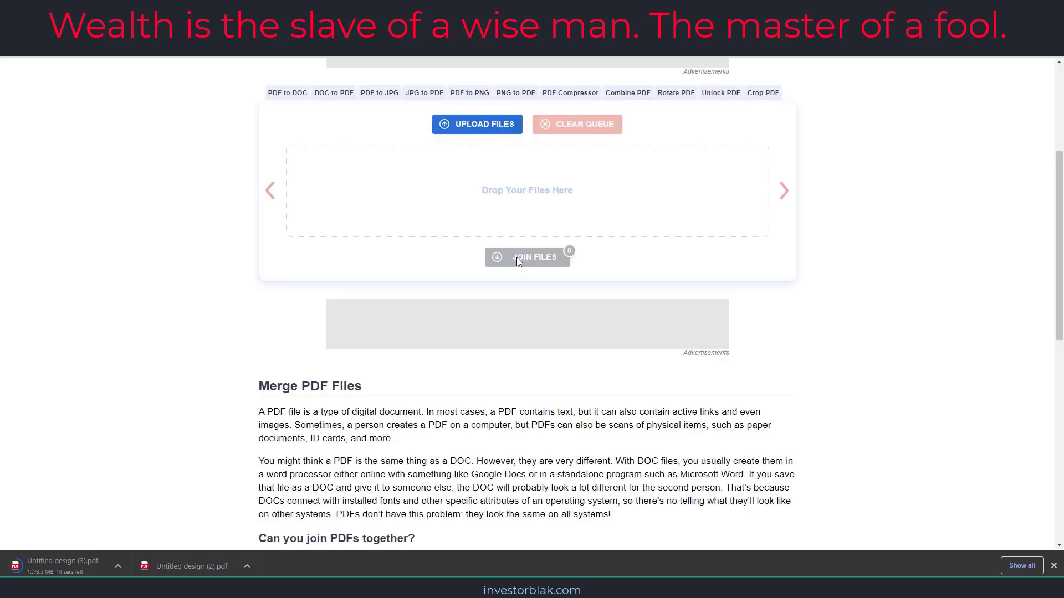
left_click(474, 126)
left_click(175, 107)
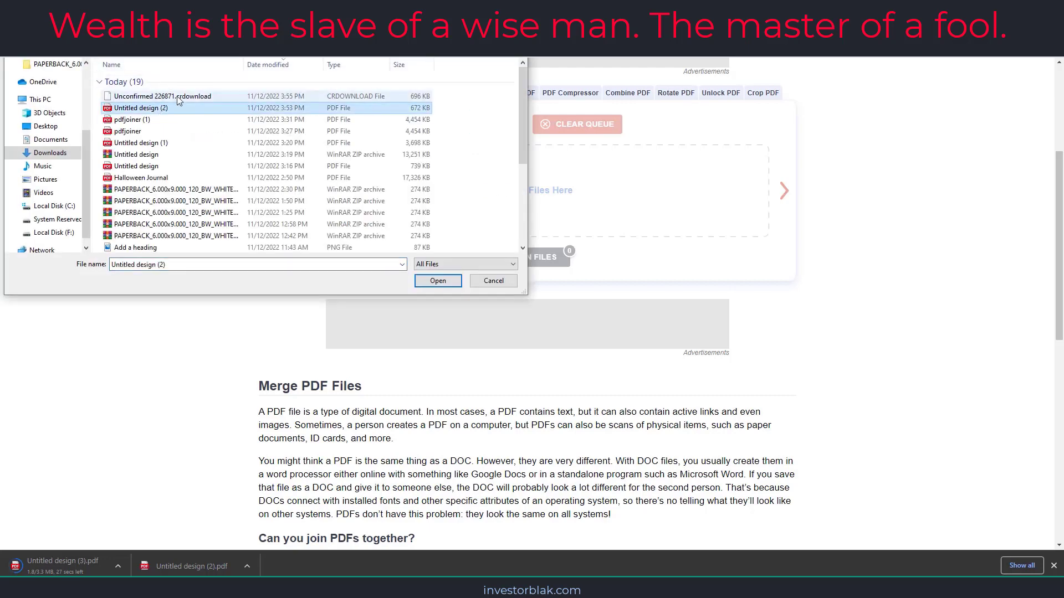
left_click(438, 281)
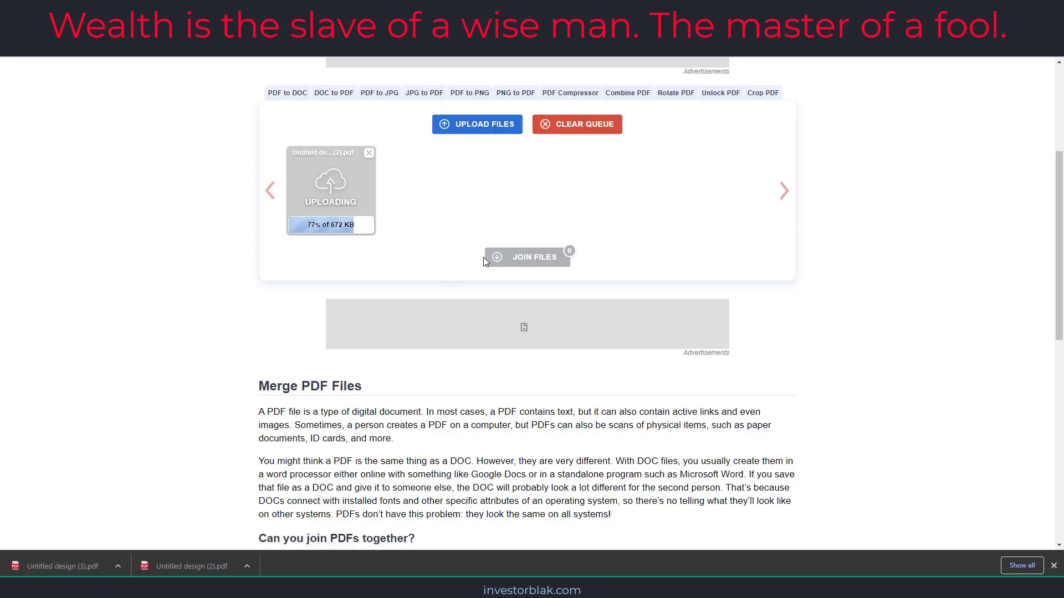
Step: Upload "Untitled design (3)" as the second file and join it with "Untitled design (2)" into one downloaded PDF
left_click(479, 129)
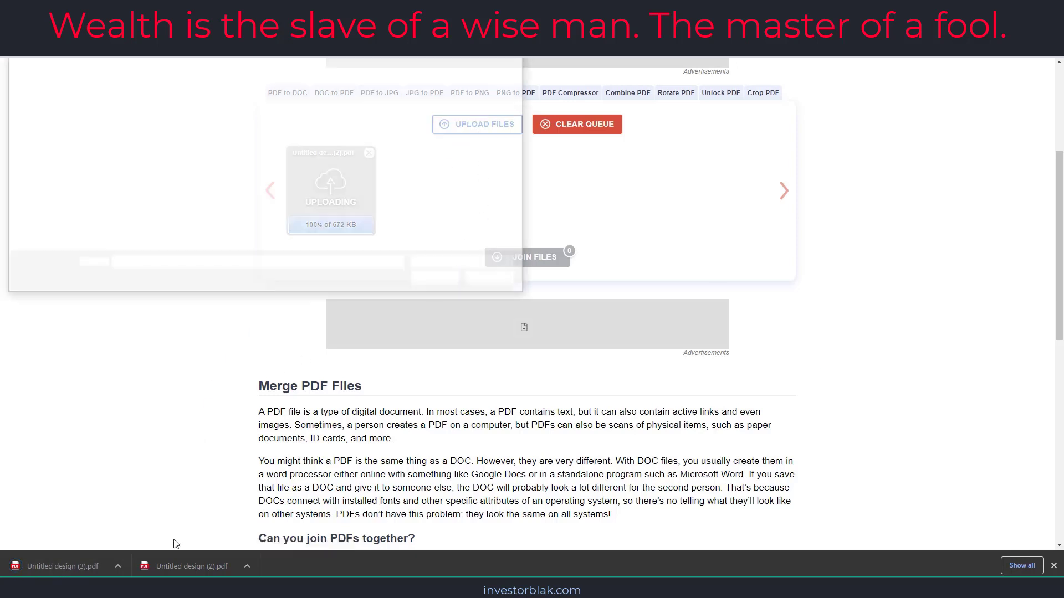
left_click(137, 108)
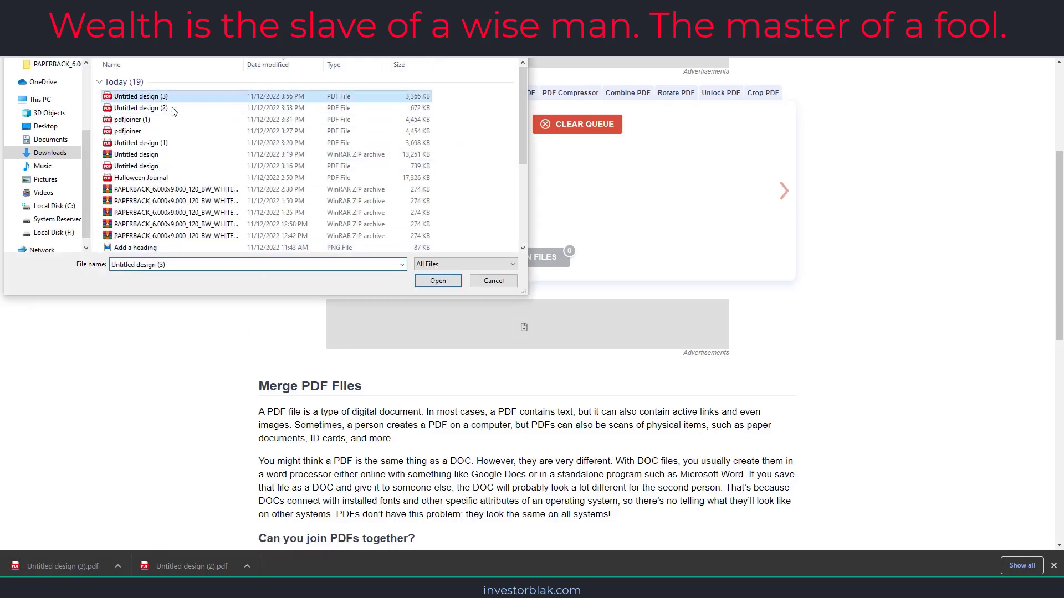
left_click(418, 280)
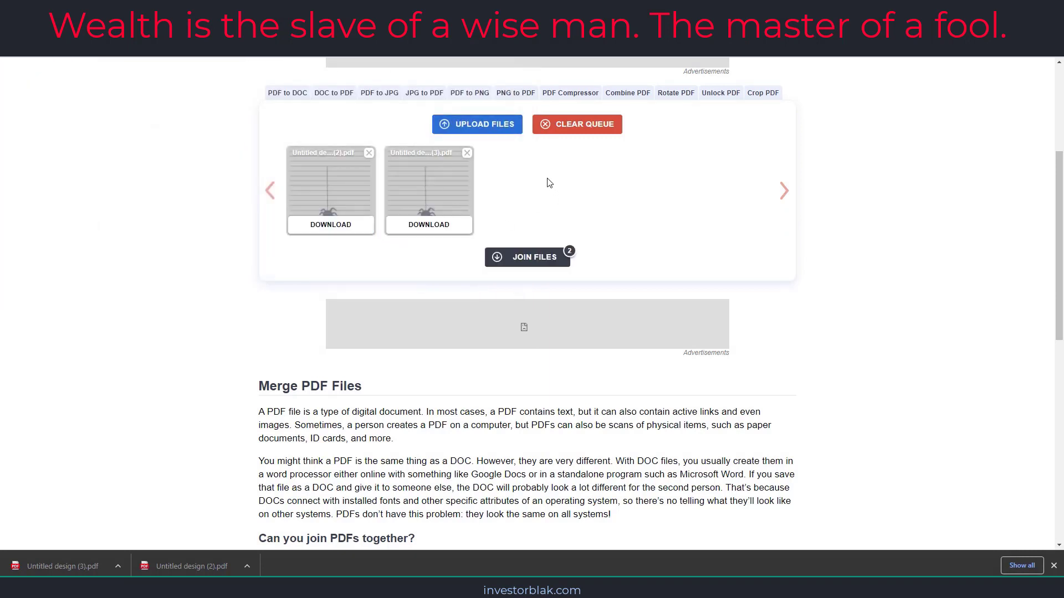
left_click(518, 259)
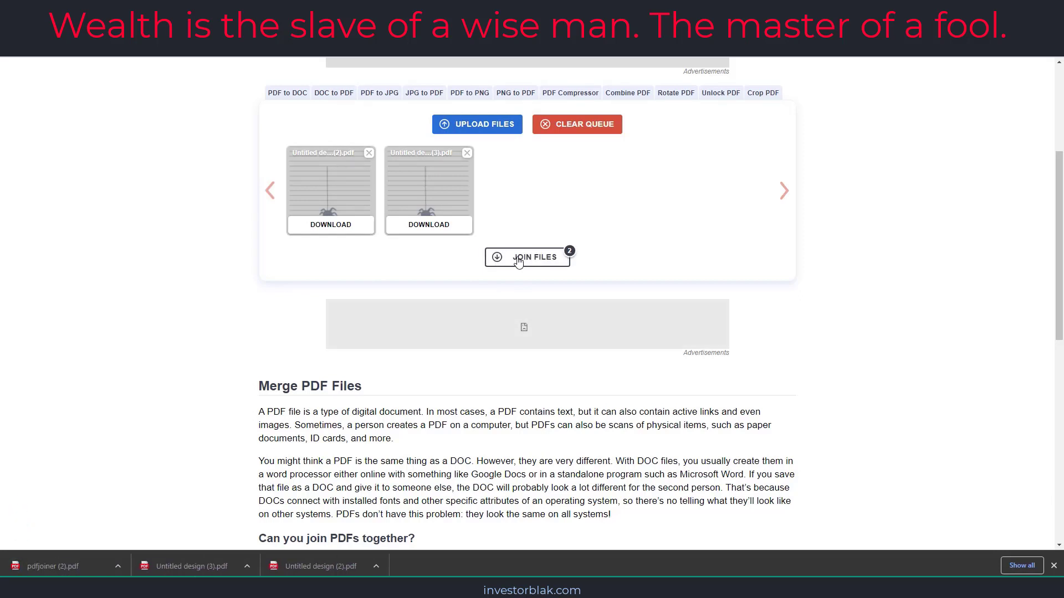
Step: Open the merged "pdfjoiner (2).pdf" and check its page count and the first several lined pages
left_click(71, 565)
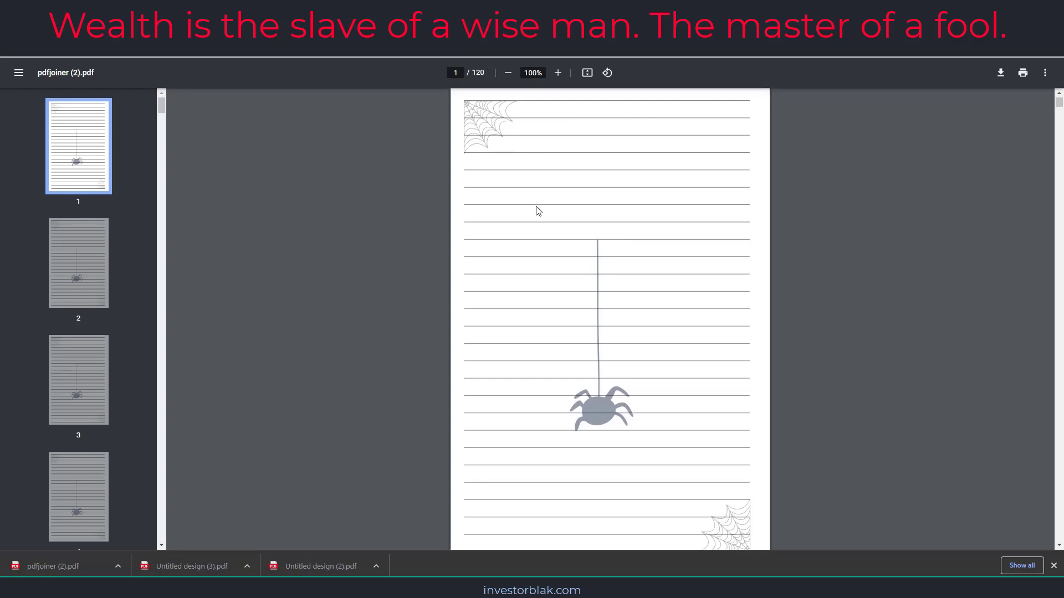
scroll(635, 291, "down", 5)
scroll(628, 292, "down", 10)
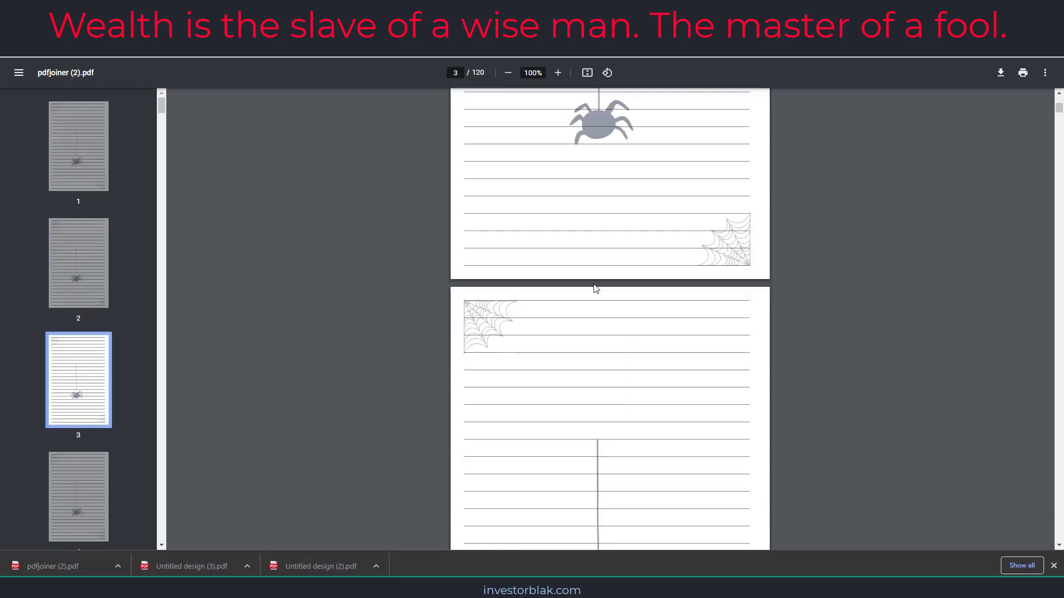
scroll(544, 335, "up", 3)
scroll(546, 360, "down", 6)
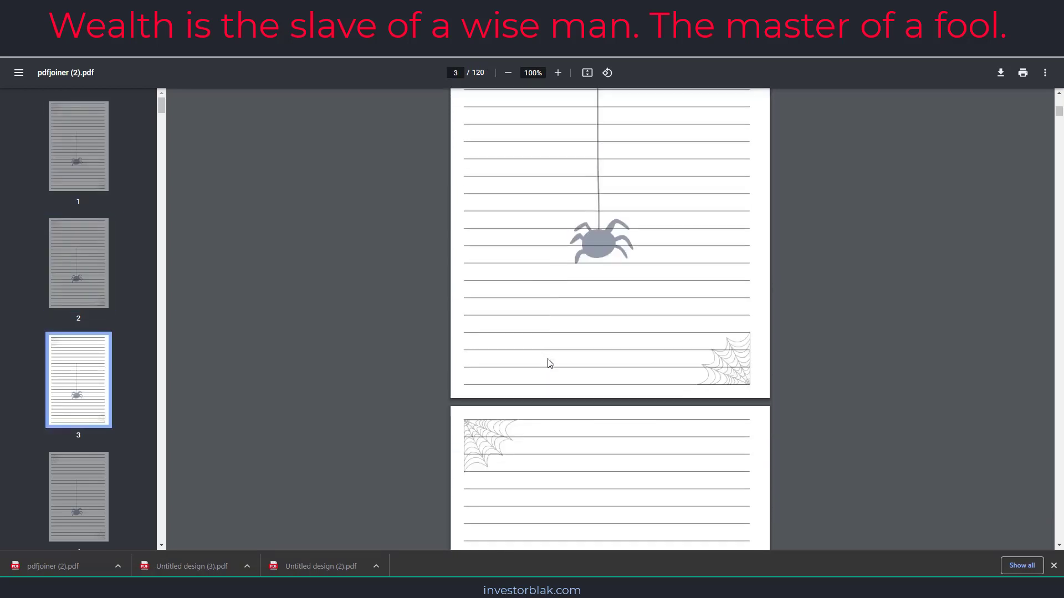
scroll(594, 409, "down", 14)
scroll(595, 414, "up", 4)
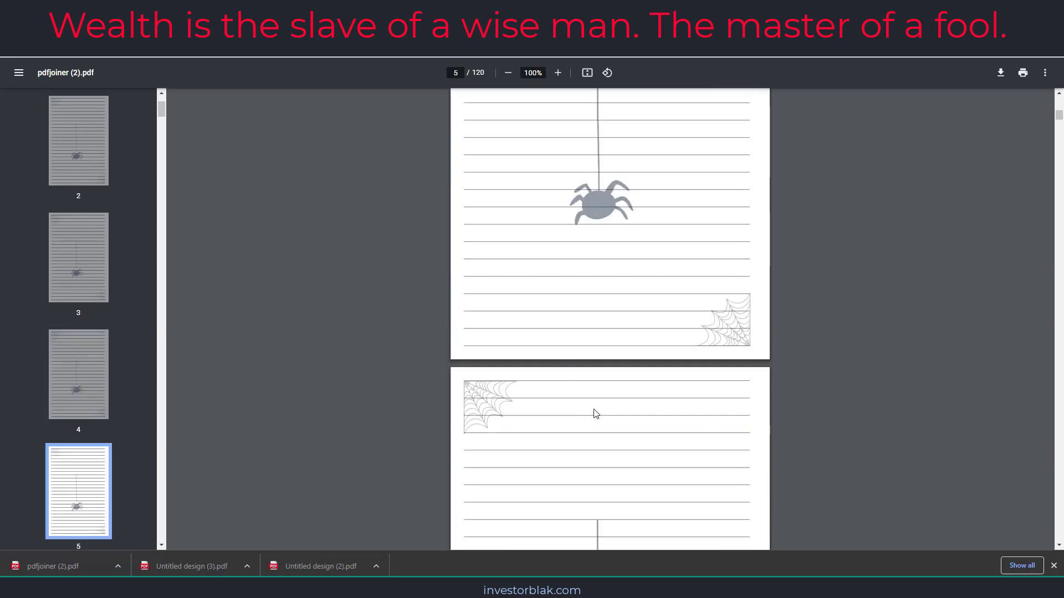
scroll(594, 413, "down", 20)
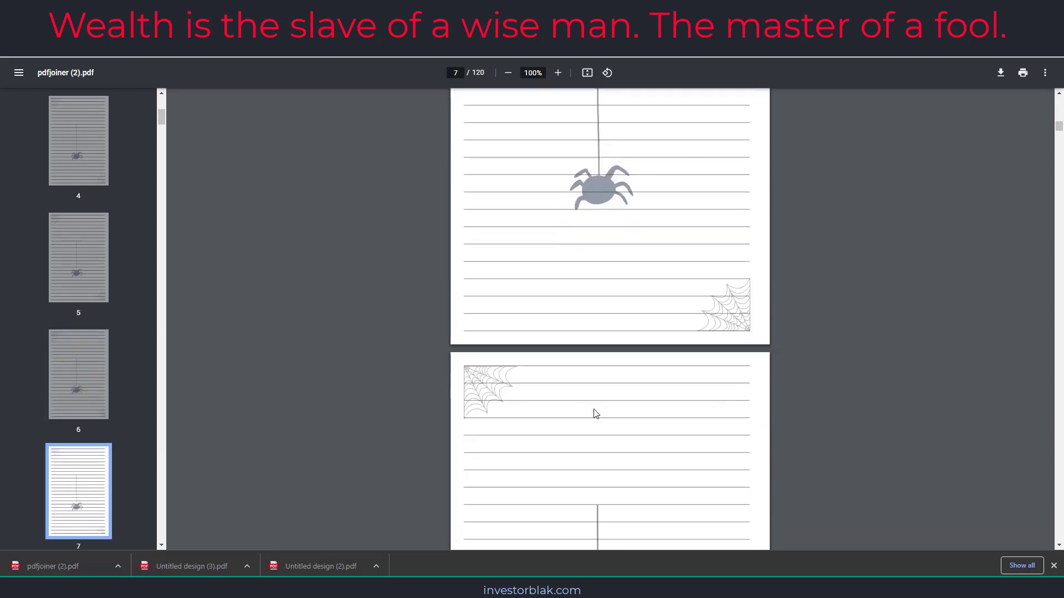
Step: Switch to the Google Docs outline and restore the seventh step, "Upload and publish your book on KDP"
key("ctrl+Tab")
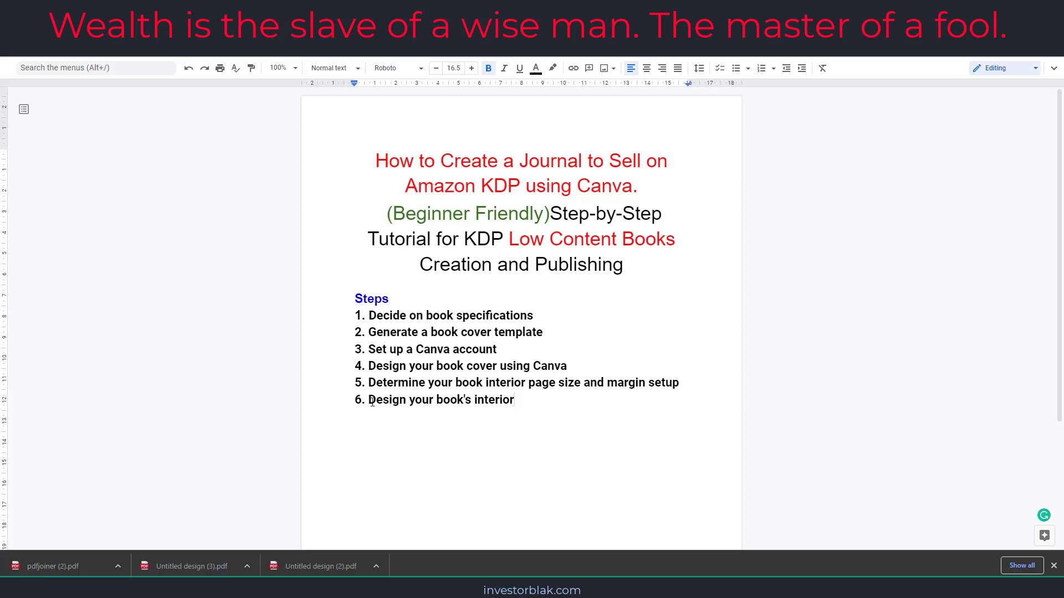
left_click_drag(544, 336, 376, 336)
left_click_drag(571, 366, 362, 370)
left_click_drag(519, 402, 354, 401)
left_click(525, 398)
key("ctrl+z")
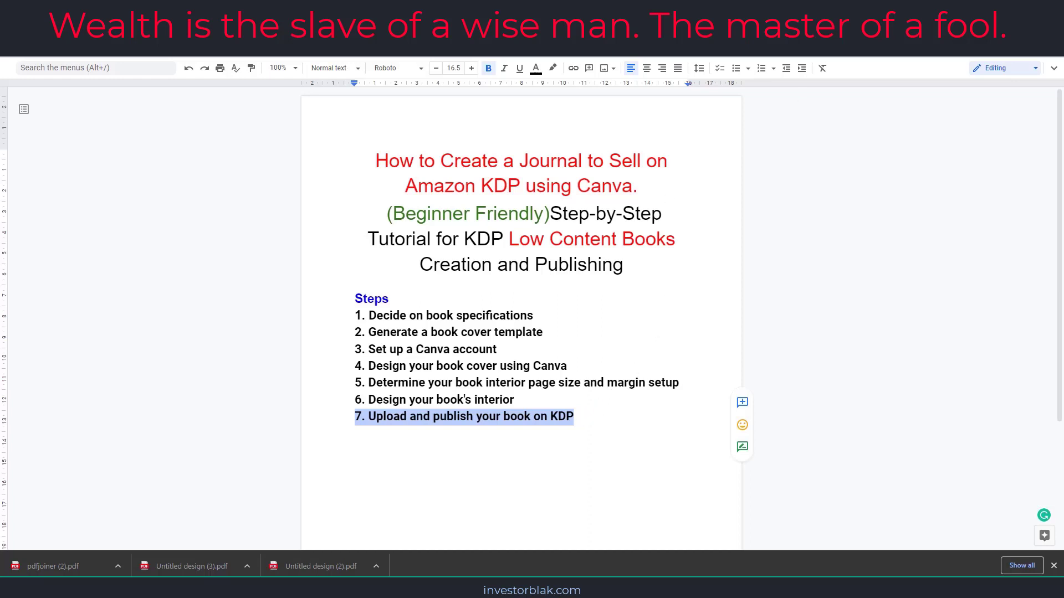
Step: Open kdp.amazon.com in a new browser tab and sign in to the Kindle Direct Publishing account
key("ctrl+t")
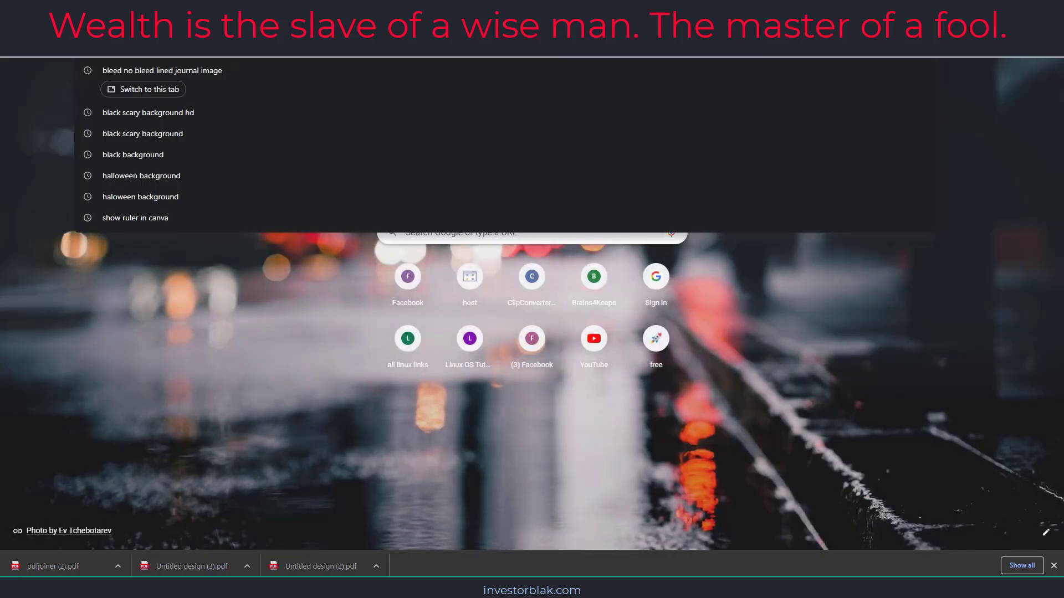
type("kdp.ama")
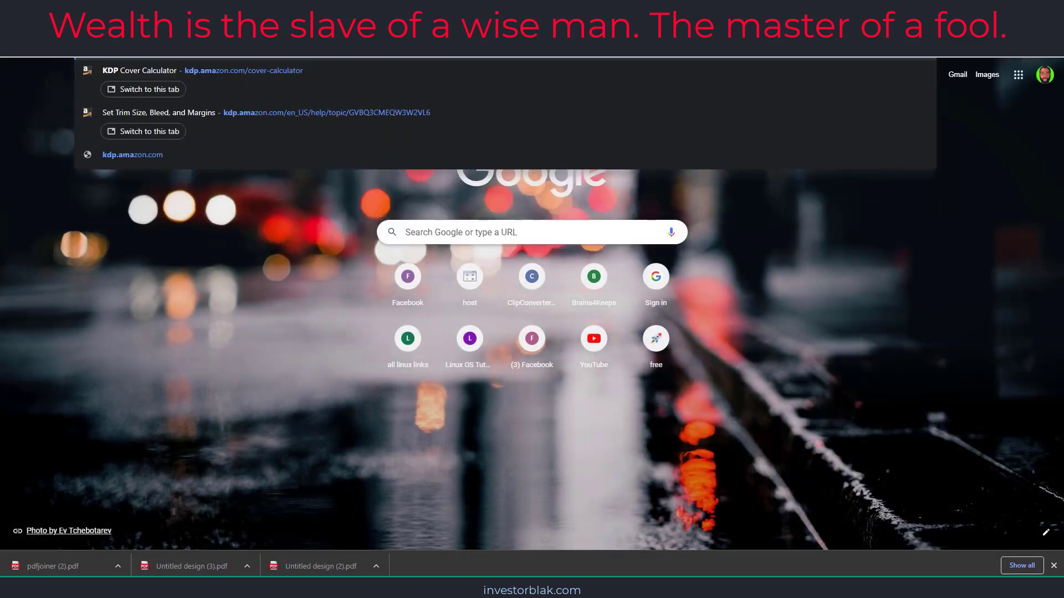
type("zon.com")
key("Return")
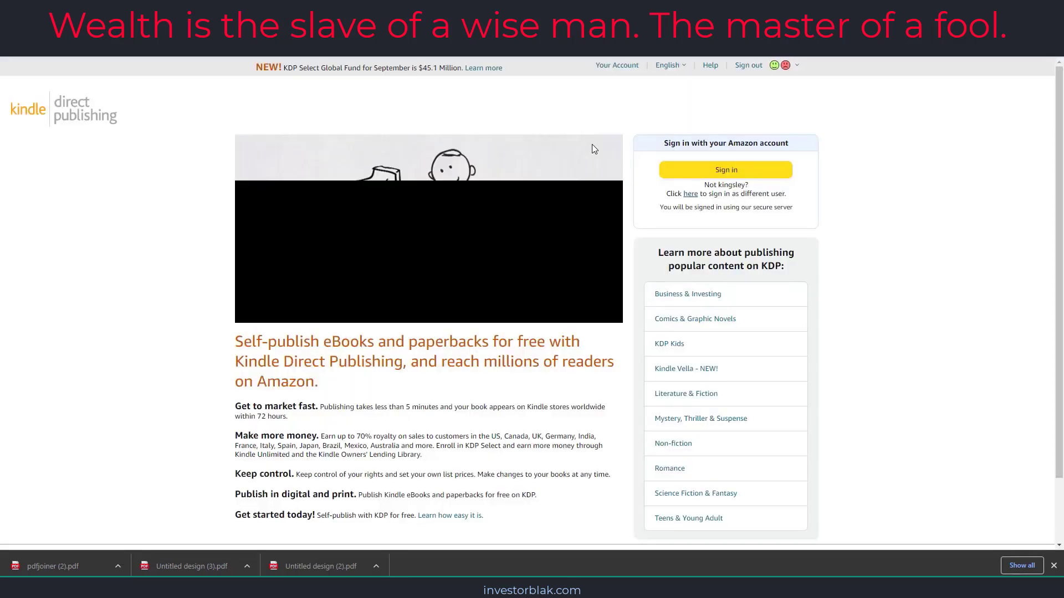
left_click(721, 172)
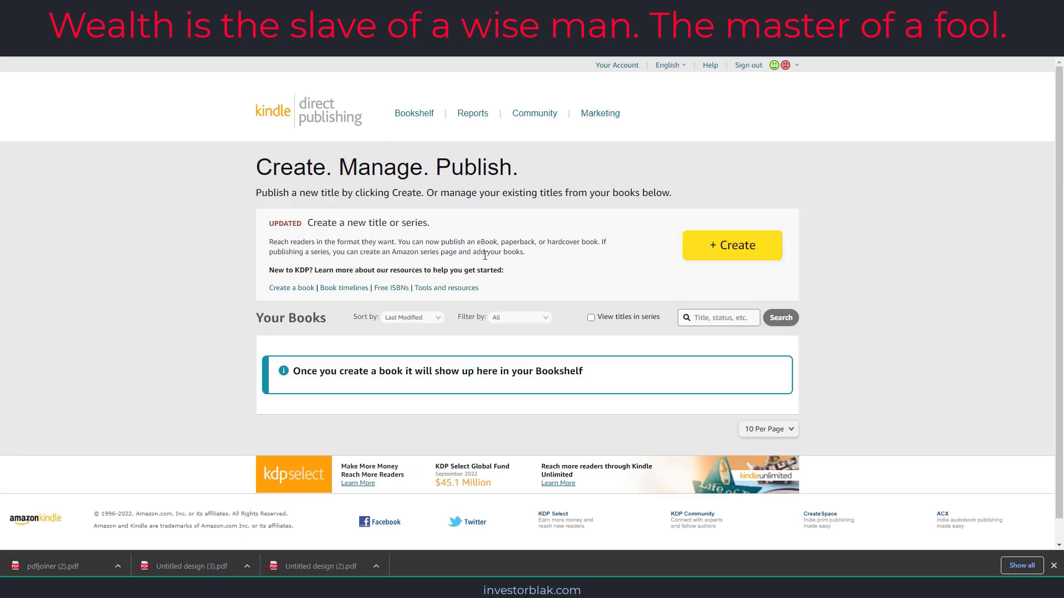
Step: Create a new paperback title from the Bookshelf
left_click(726, 250)
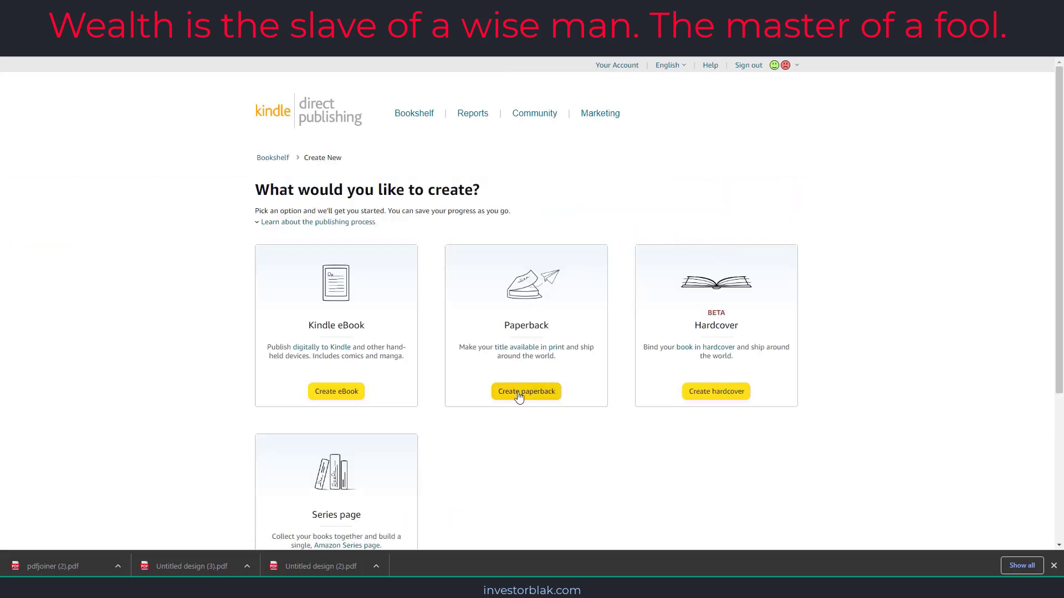
left_click(519, 397)
scroll(462, 142, "down", 2)
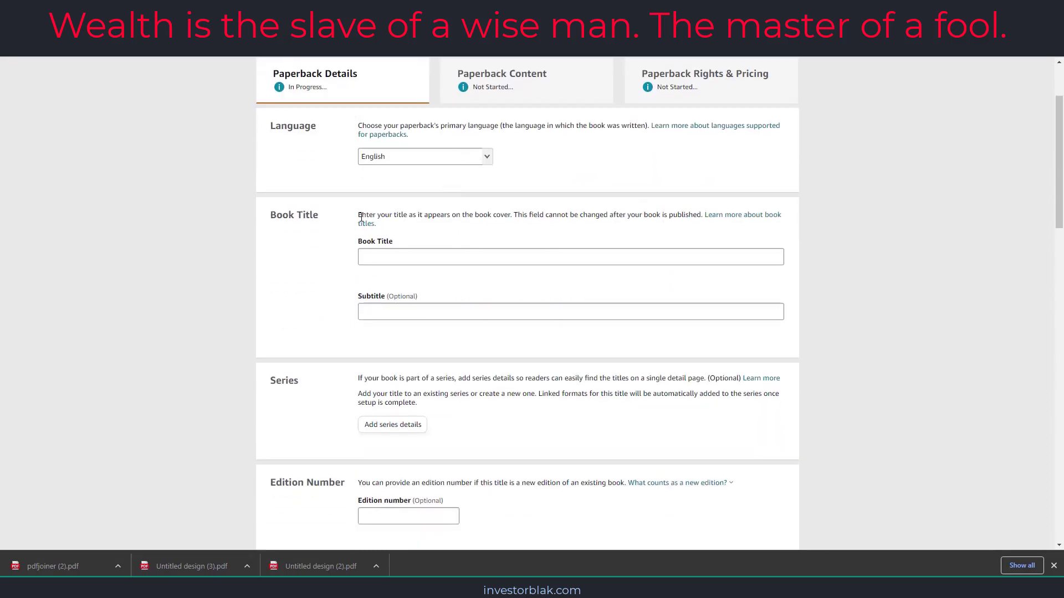
Step: Set the book title to "Halloween Notebook Journal" and the subtitle to "Kids Halloween themed notebook"
left_click(410, 258)
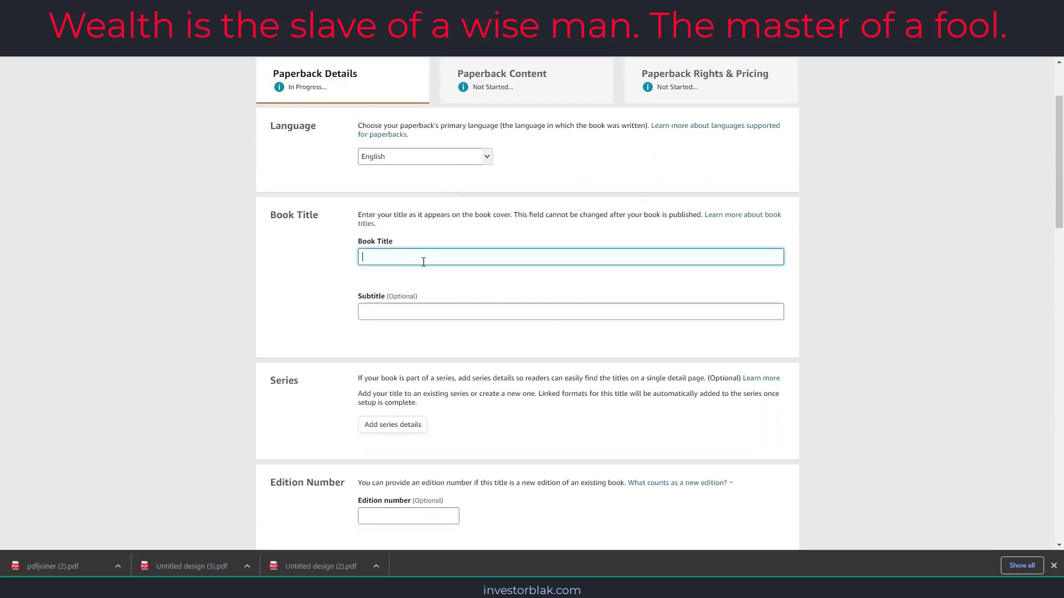
scroll(397, 297, "down", 1)
scroll(418, 288, "up", 3)
scroll(418, 359, "down", 3)
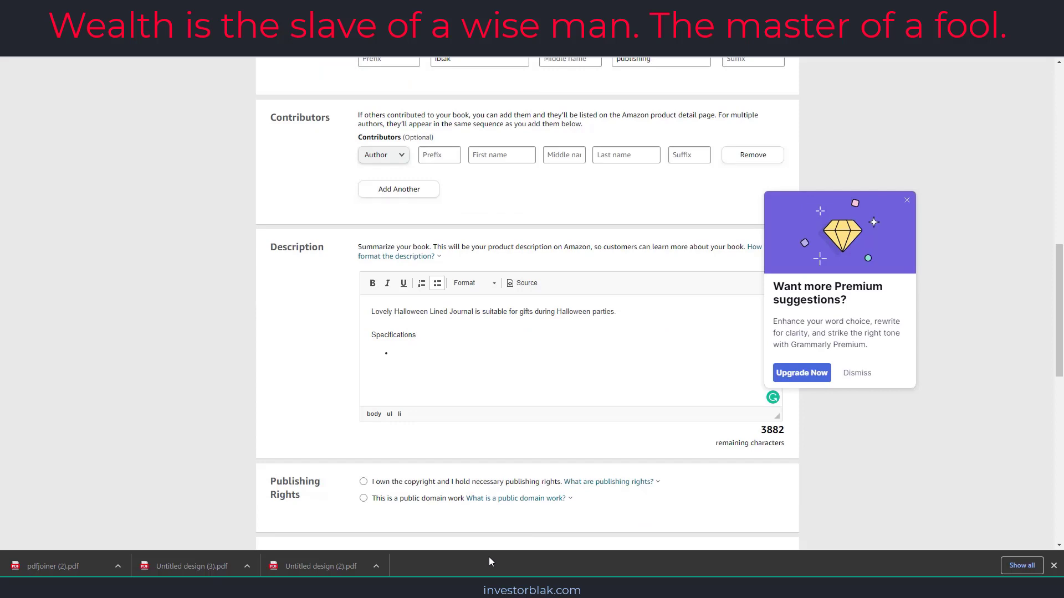
Step: List the specifications in the book description as bullets: 120 pages, Paperback, 6" x 9", Durable Matte cover, and Bleed
type("120 pages")
key("Return")
type("Paaperback")
key("Return")
type("6\" x 9\"")
key("Return")
type("Durable Matt cover")
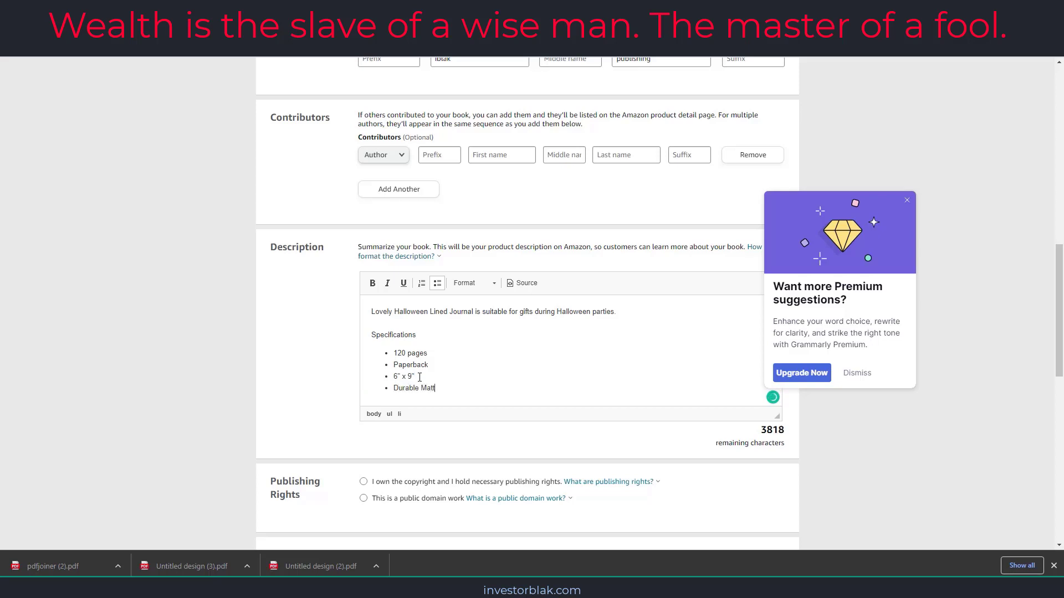
key("Return")
type("Bleed")
Step: Review the entered language, title, subtitle, author and description in the paperback details
scroll(440, 351, "up", 9)
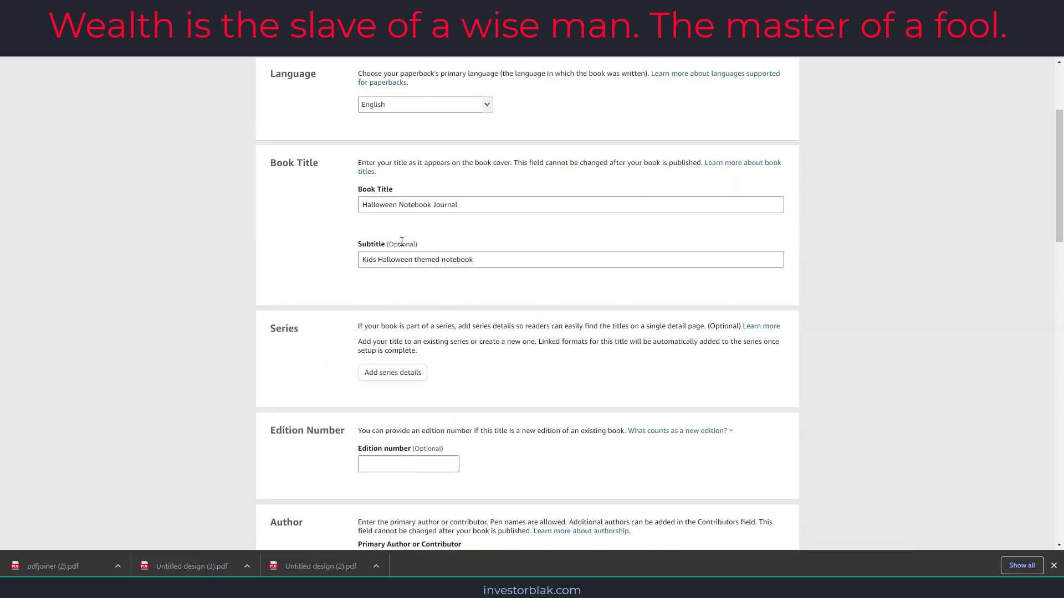
scroll(402, 242, "up", 3)
scroll(417, 422, "down", 12)
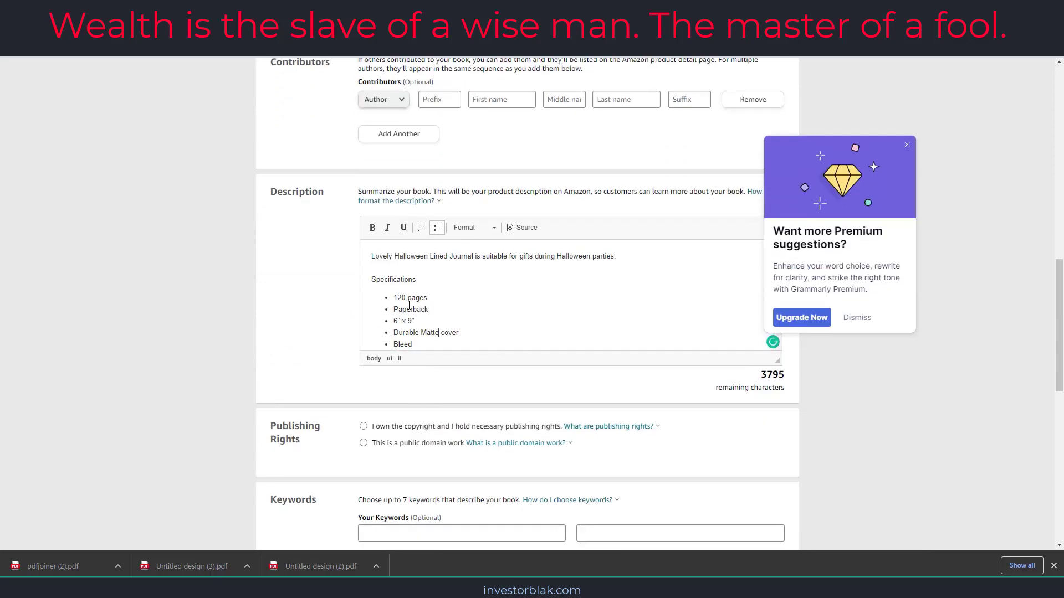
scroll(450, 268, "up", 10)
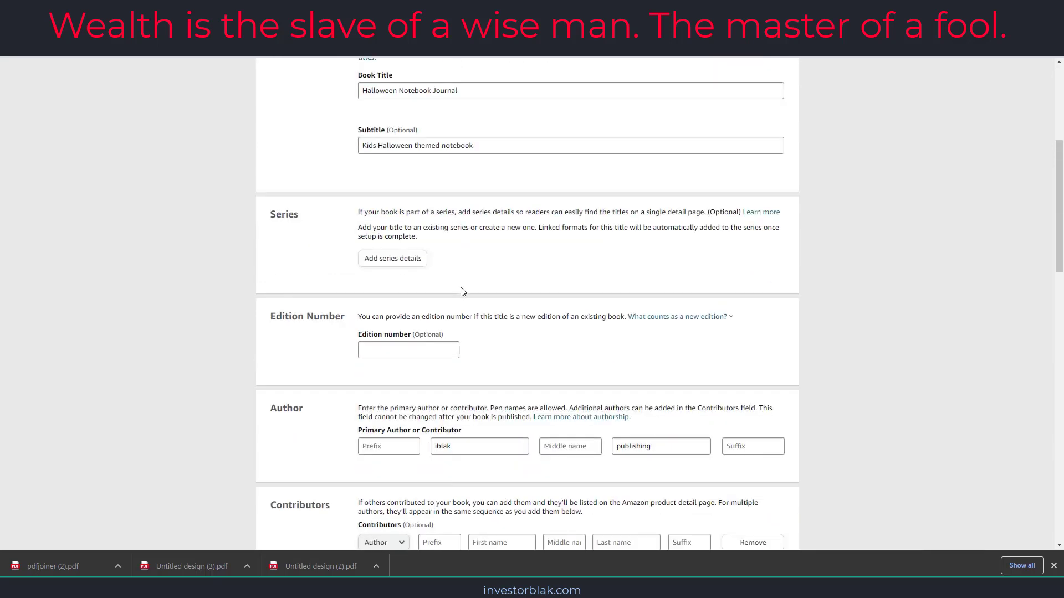
scroll(459, 306, "down", 3)
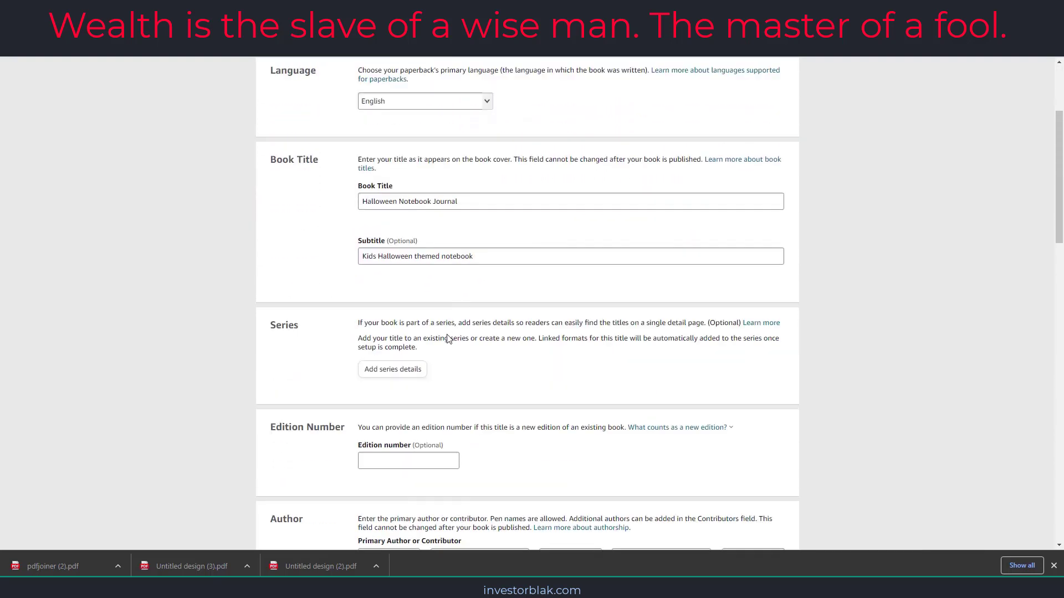
scroll(452, 327, "down", 4)
scroll(449, 338, "down", 3)
scroll(398, 222, "down", 2)
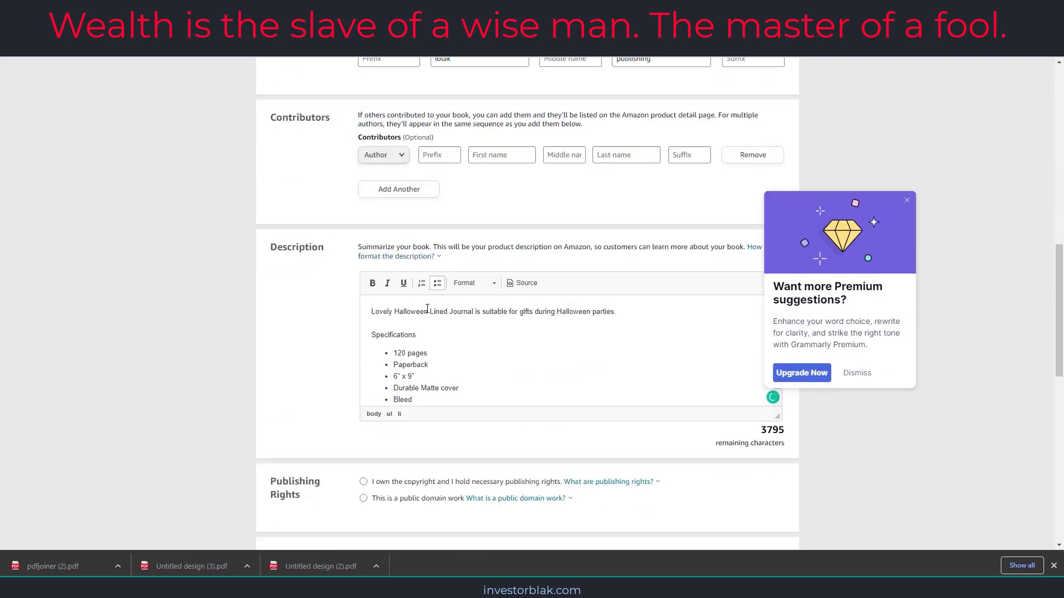
Step: Declare ownership of the copyright and publishing rights, and enter "Halloween Journal" as the first keyword
left_click(367, 483)
scroll(385, 240, "down", 6)
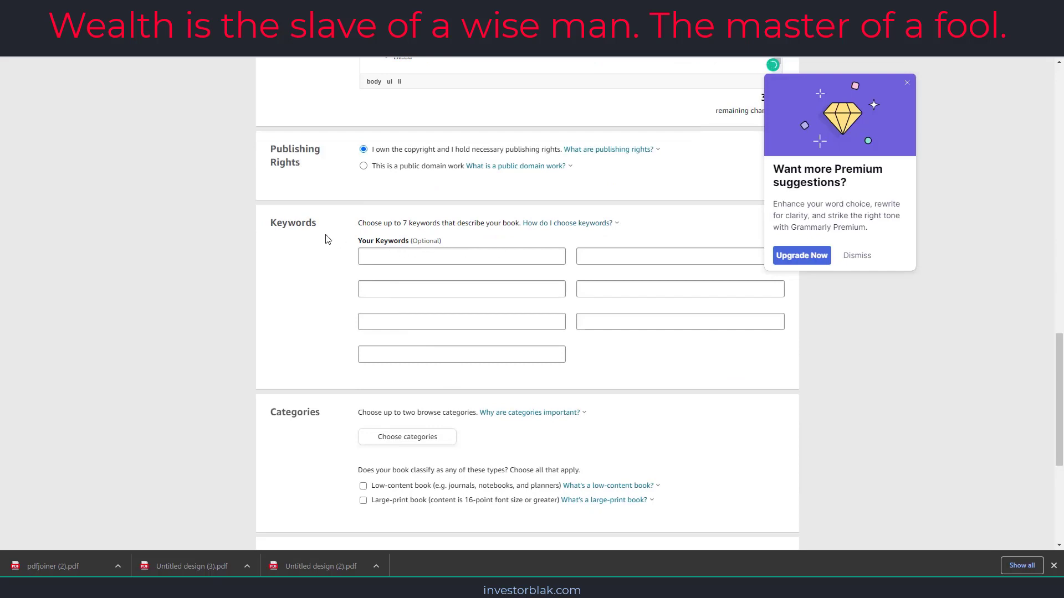
left_click(423, 254)
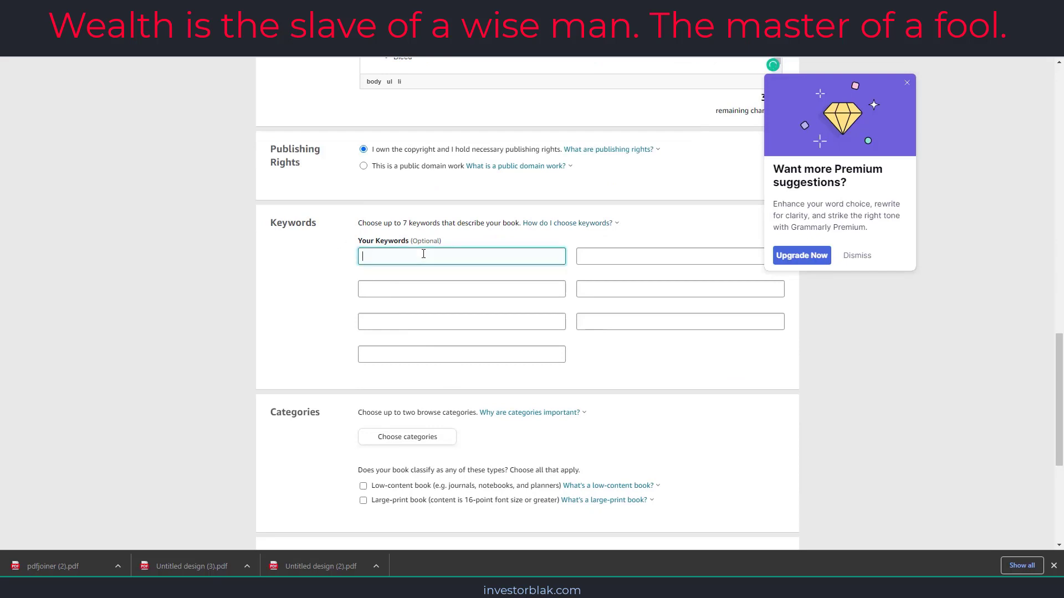
type("Halloween Journal")
Step: Enter "Halloween Lined notebook for kids" as a keyword, correcting the spelling of Halloween
left_click(402, 289)
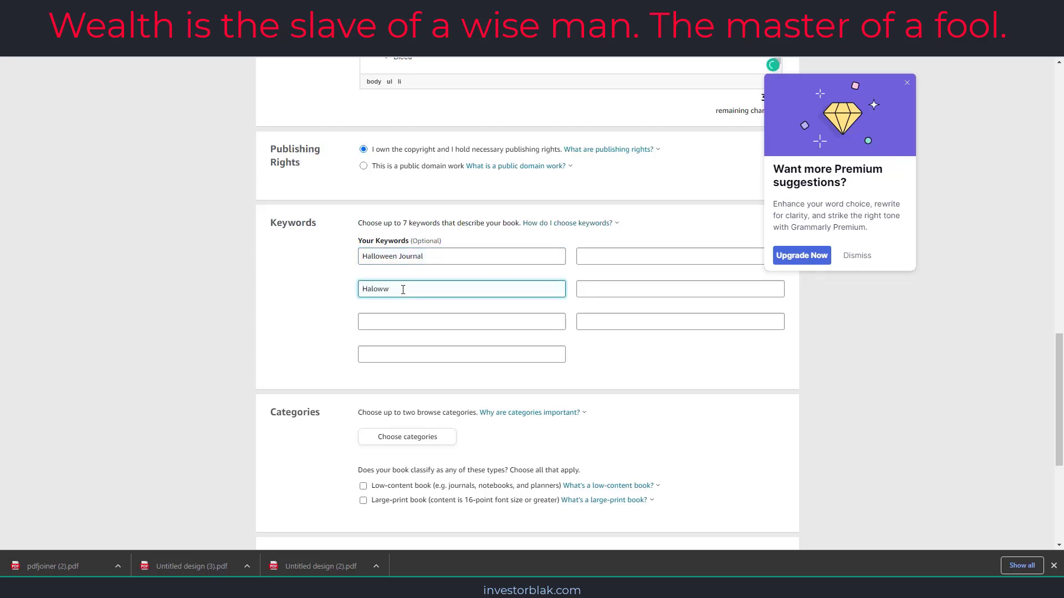
type("Haloween ")
type("Lined notebo")
type("ojk")
key("BackSpace")
key("BackSpace")
type("k for kids")
right_click(380, 287)
left_click(410, 299)
Step: Add the keywords "Halloween Notebook Journal with bleed", "Halloween Paperback notebook for kids", "Halloween Childrens Journal", "Children lined notebook for Halloween parties" and "Halloween school notebook"
left_click(589, 255)
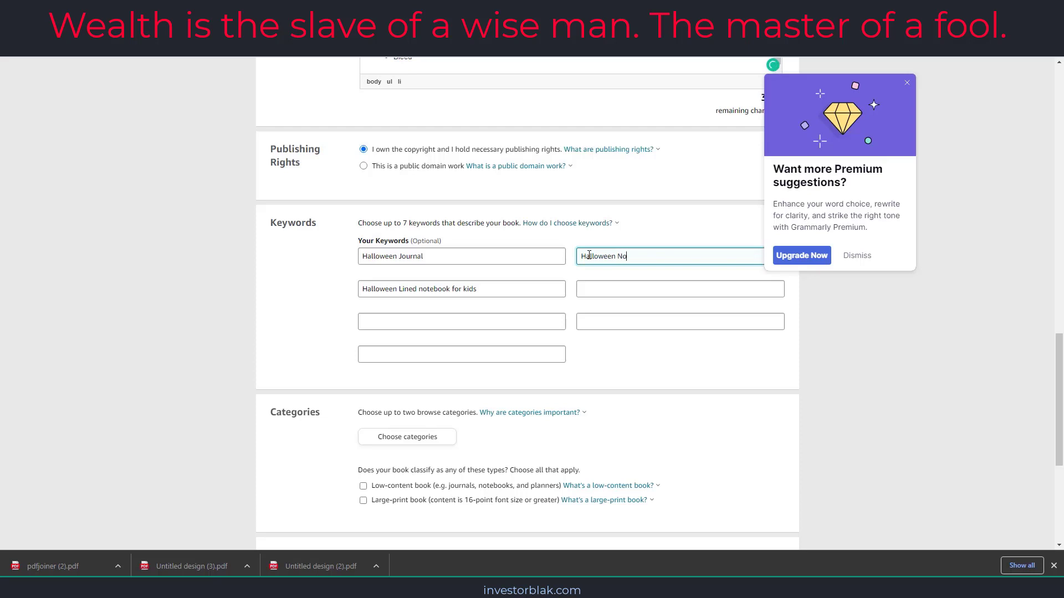
type("ook Journal with bleed")
left_click(495, 328)
type("Haloween")
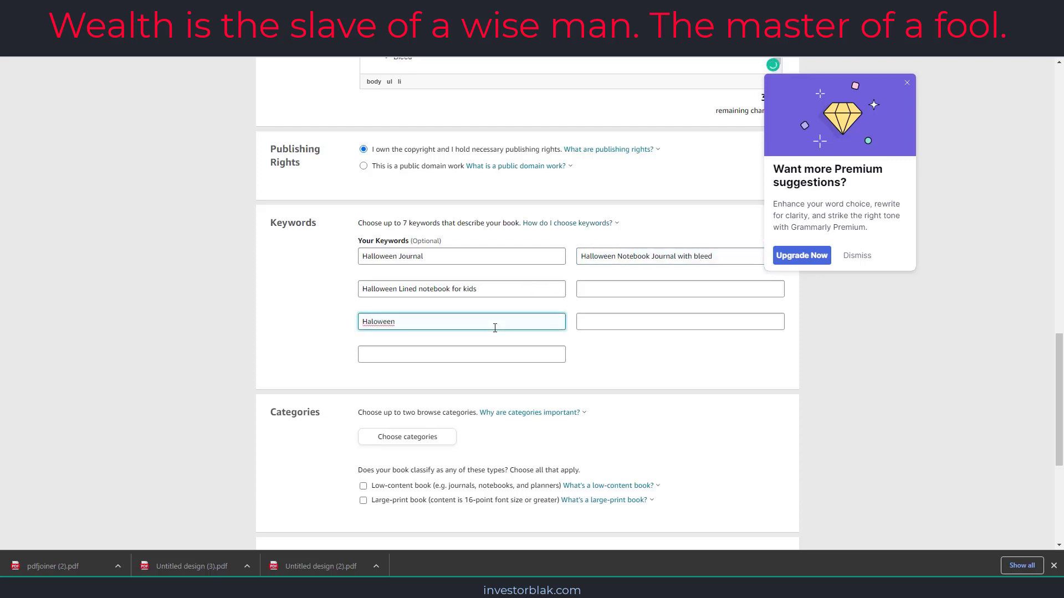
right_click(390, 323)
left_click(413, 332)
type("Paperback notebook for kids")
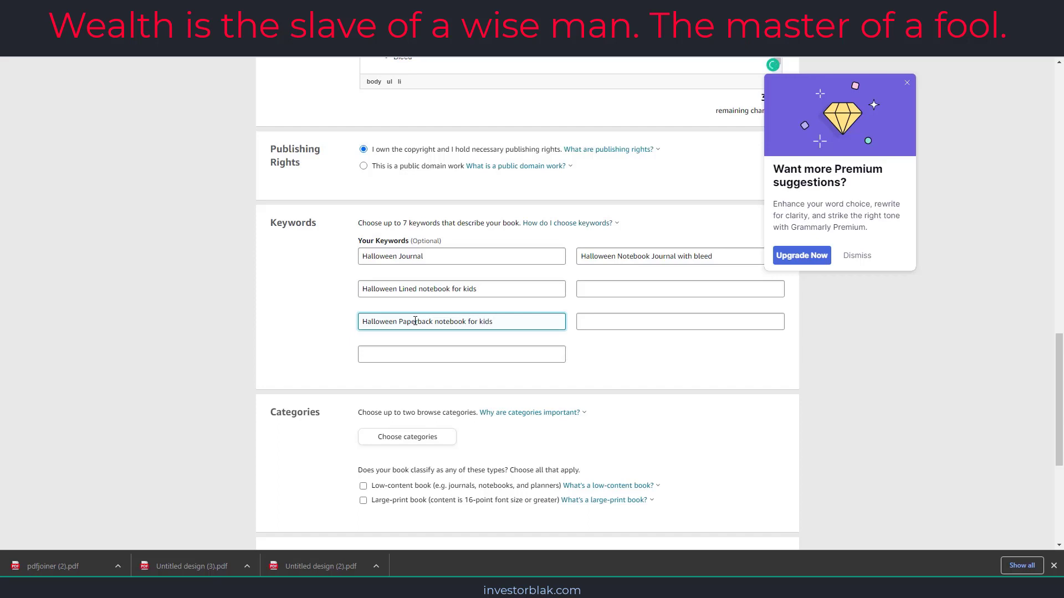
left_click(618, 290)
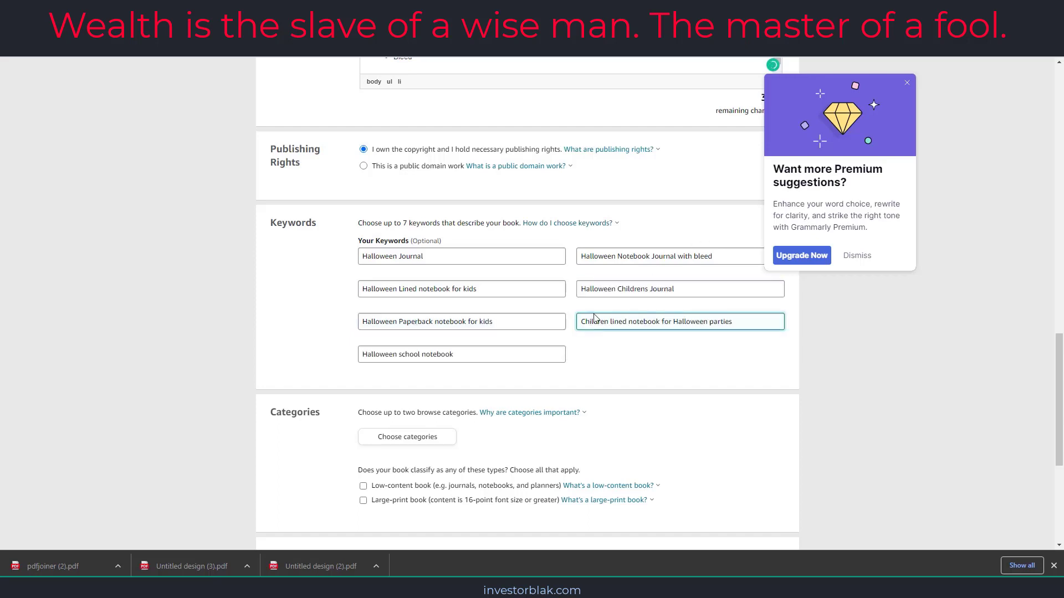
Step: Choose Juvenile Fiction > Art & Architecture and Juvenile Fiction > Bedtime & Dreams as the book's two browse categories
scroll(594, 317, "down", 2)
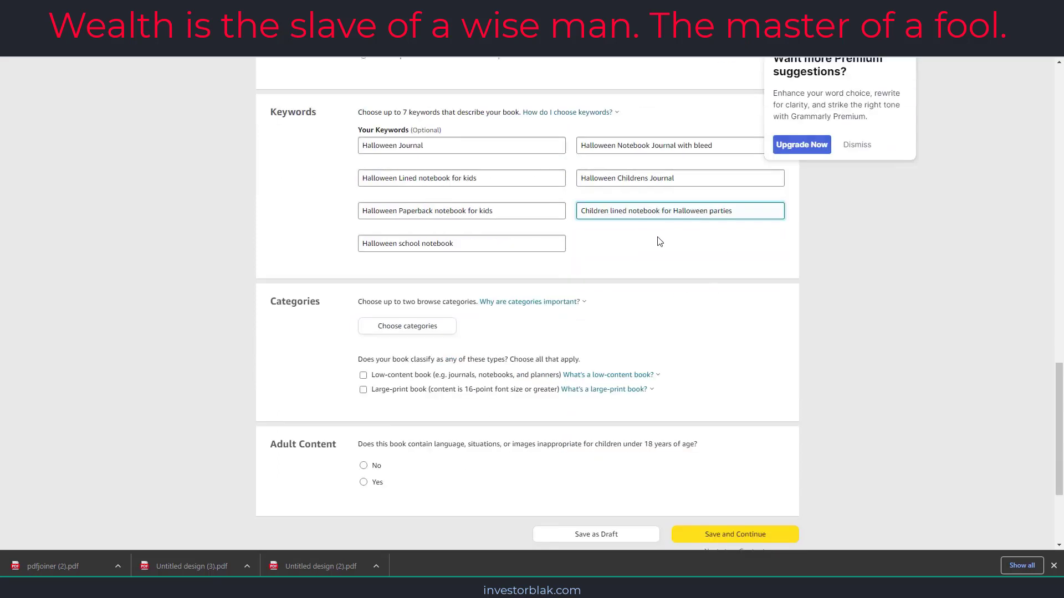
left_click(421, 332)
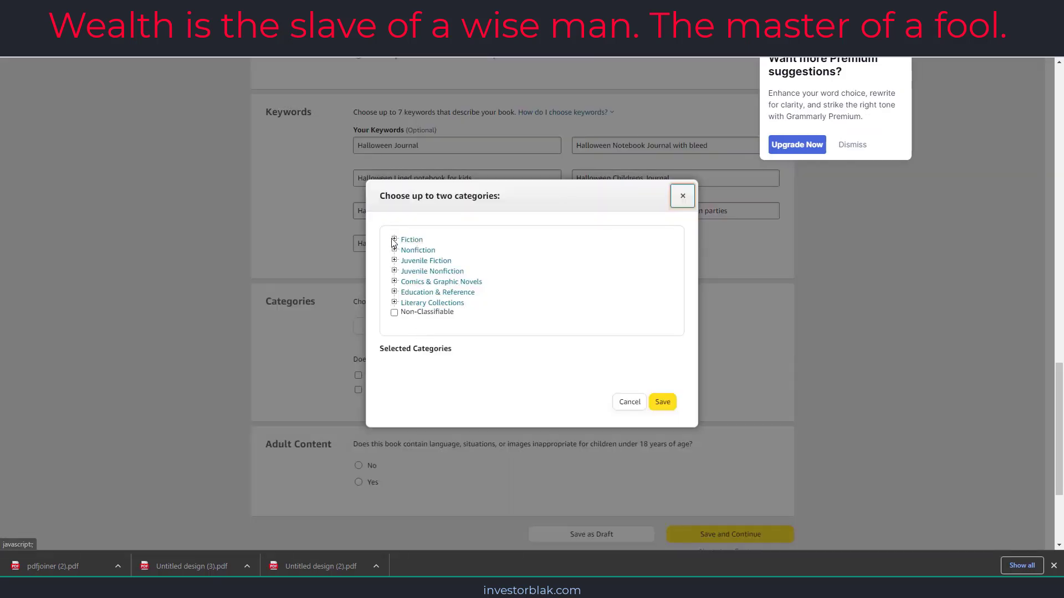
left_click(394, 240)
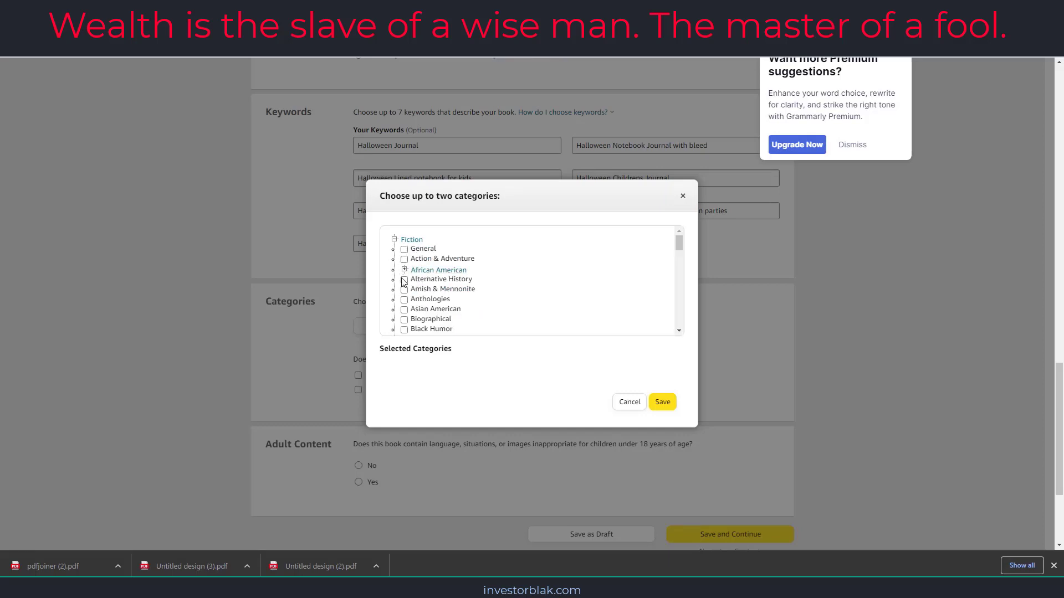
left_click(394, 240)
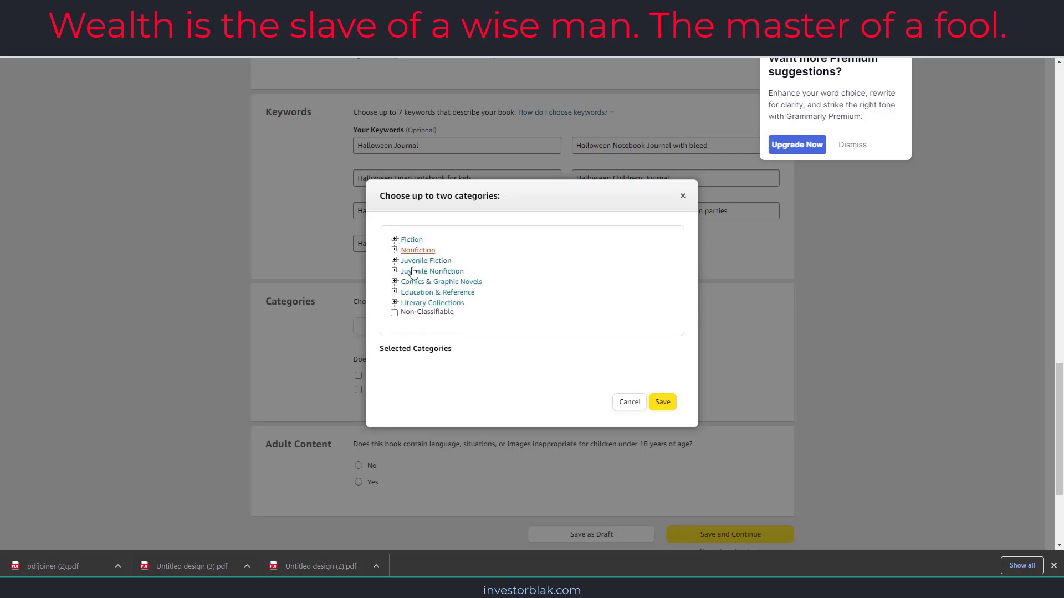
left_click(395, 260)
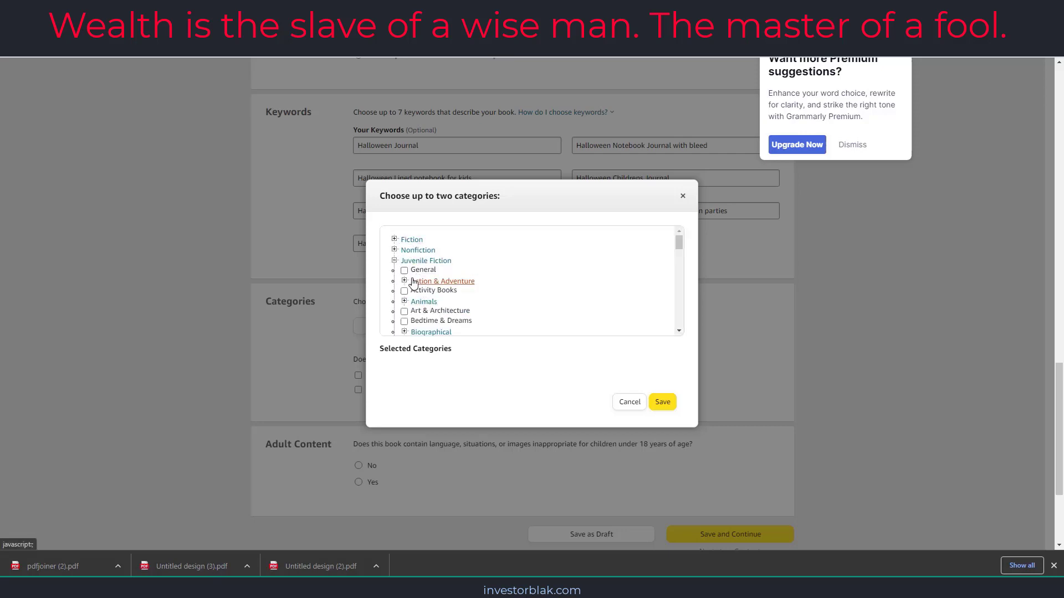
left_click(437, 282)
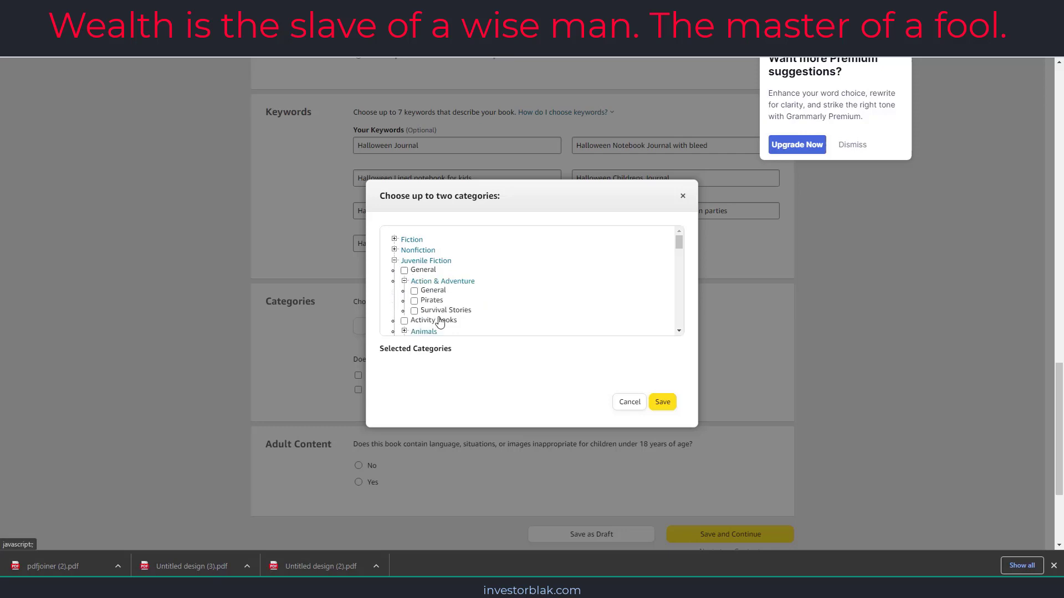
scroll(431, 294, "down", 5)
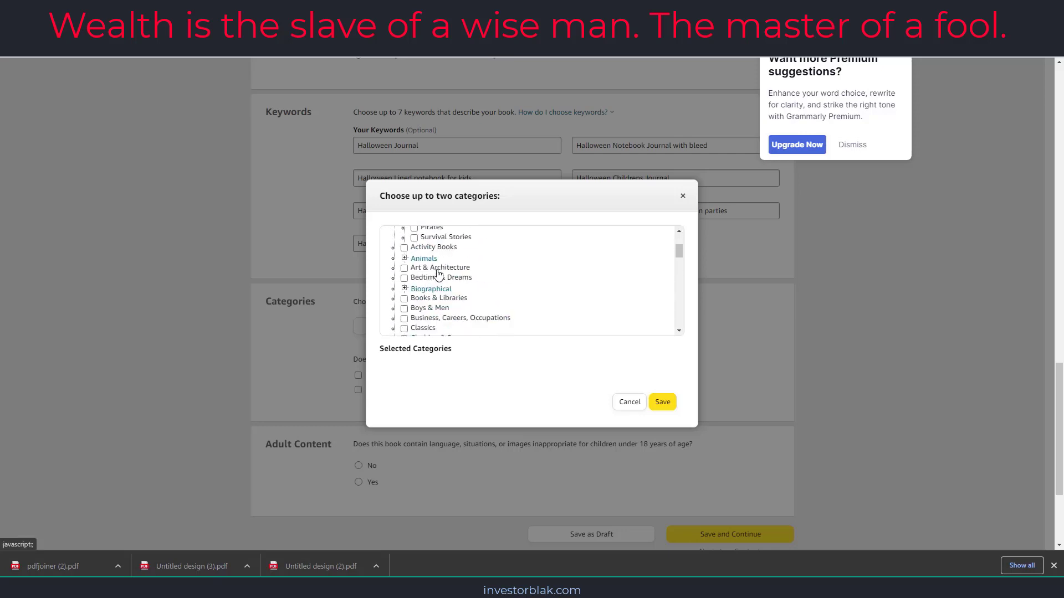
scroll(436, 275, "up", 5)
scroll(437, 273, "down", 4)
scroll(435, 279, "up", 3)
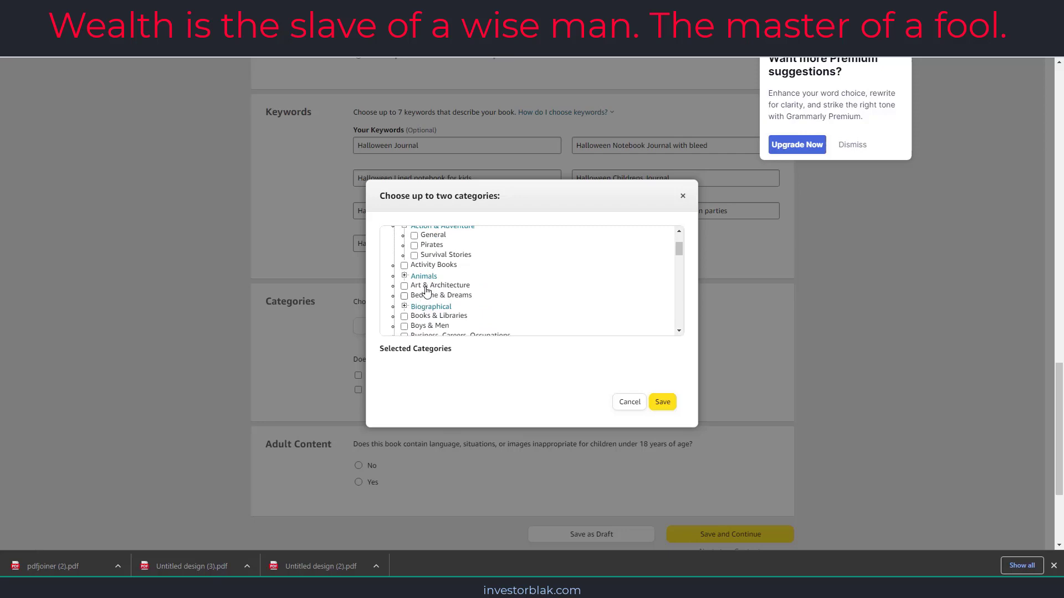
left_click(429, 287)
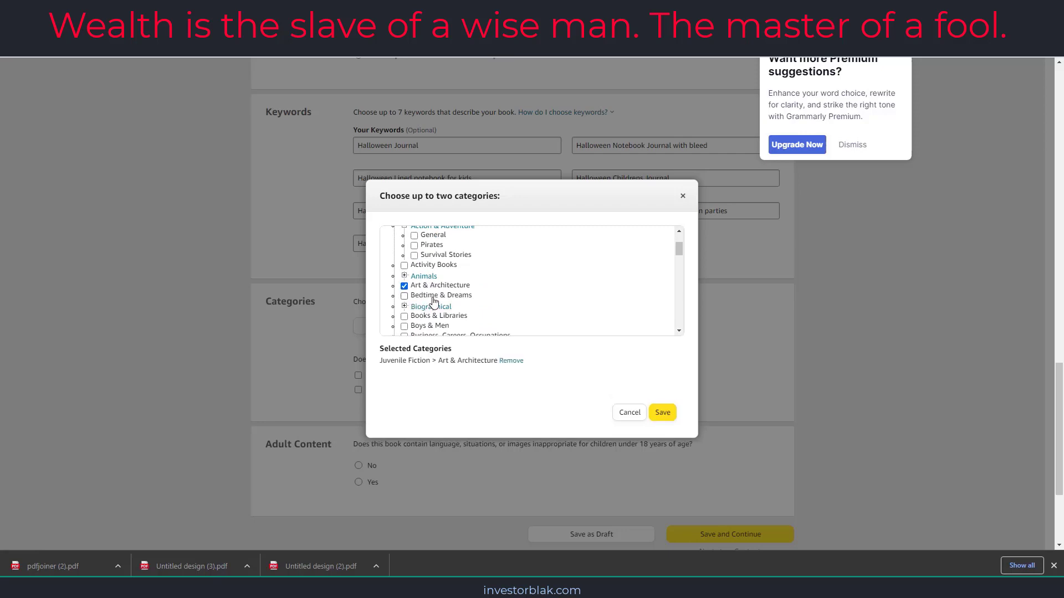
scroll(417, 306, "down", 1)
left_click(405, 241)
Step: Look through the other Juvenile Fiction subcategories and save the two selected categories
scroll(458, 266, "up", 1)
scroll(454, 316, "down", 1)
scroll(449, 279, "up", 2)
scroll(426, 275, "down", 3)
left_click(419, 258)
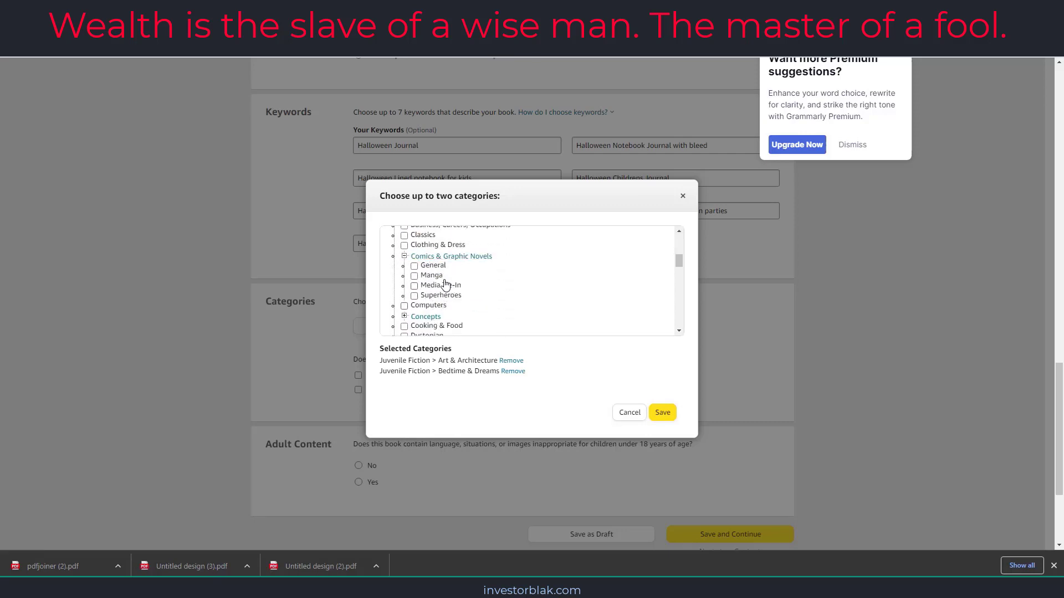
scroll(449, 283, "down", 4)
scroll(448, 270, "up", 1)
scroll(448, 270, "down", 3)
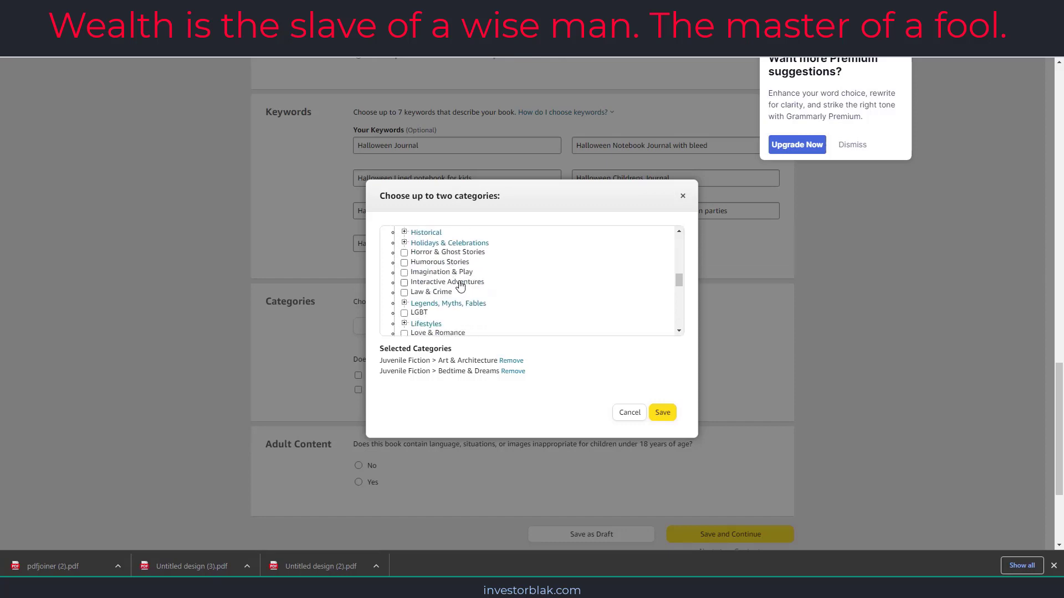
scroll(464, 275, "down", 3)
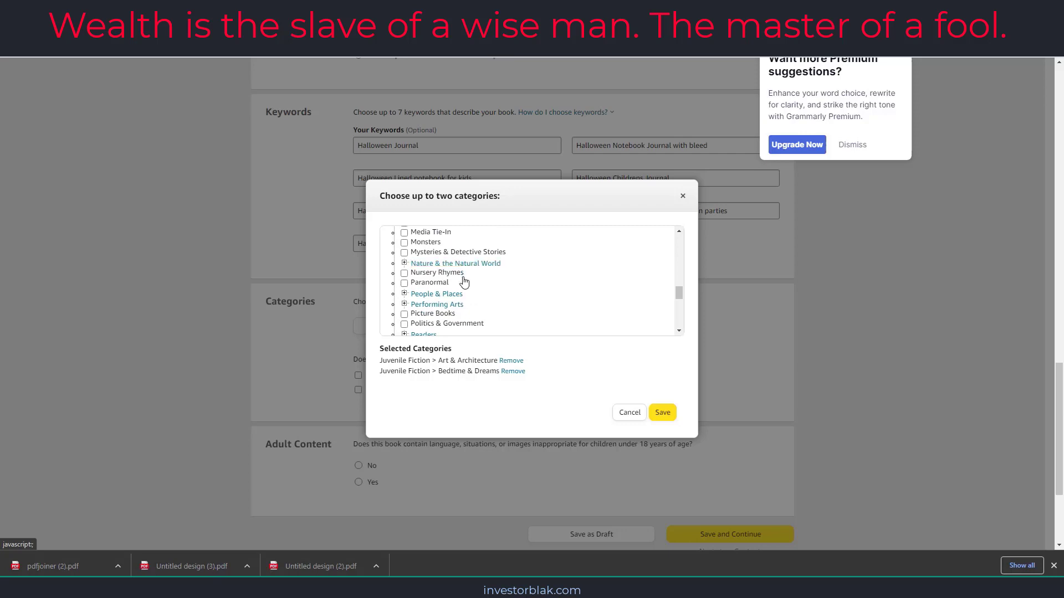
scroll(448, 295, "down", 3)
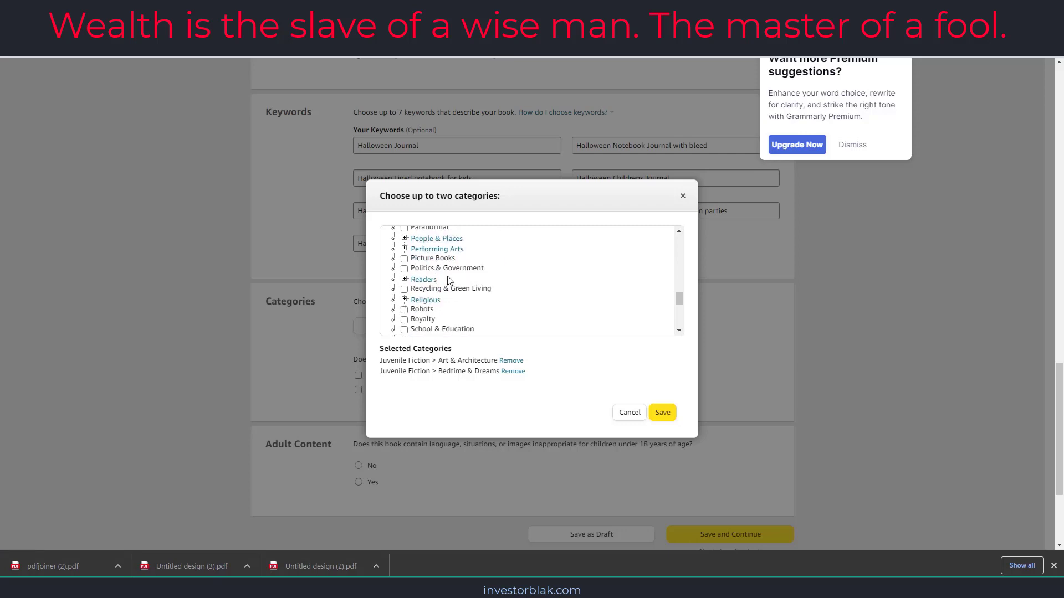
scroll(457, 282, "up", 15)
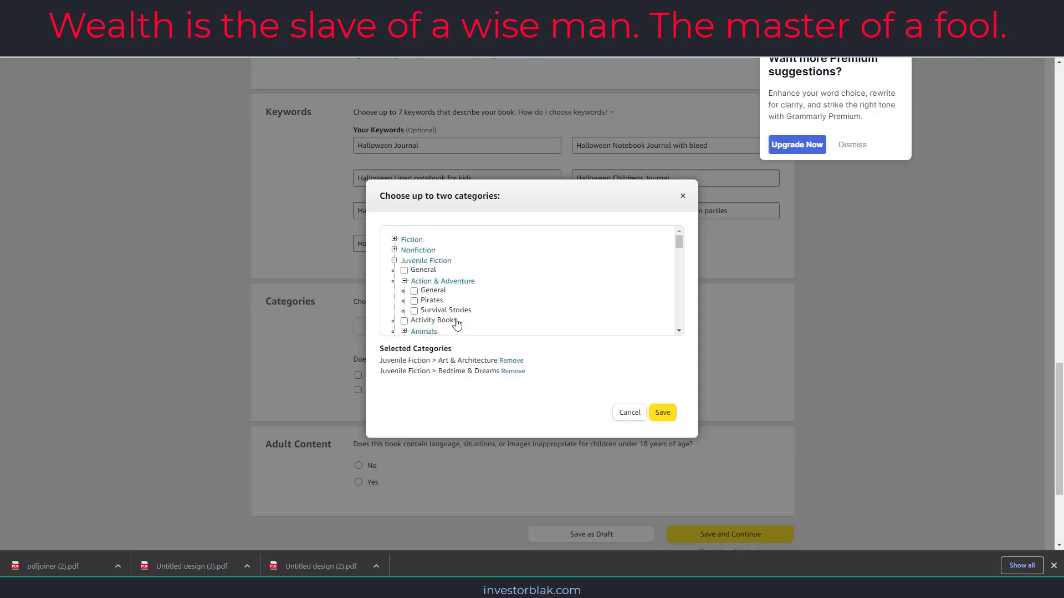
left_click(659, 412)
Step: Answer No for adult content, classify the book as low-content, and save the paperback details to continue
scroll(488, 343, "down", 2)
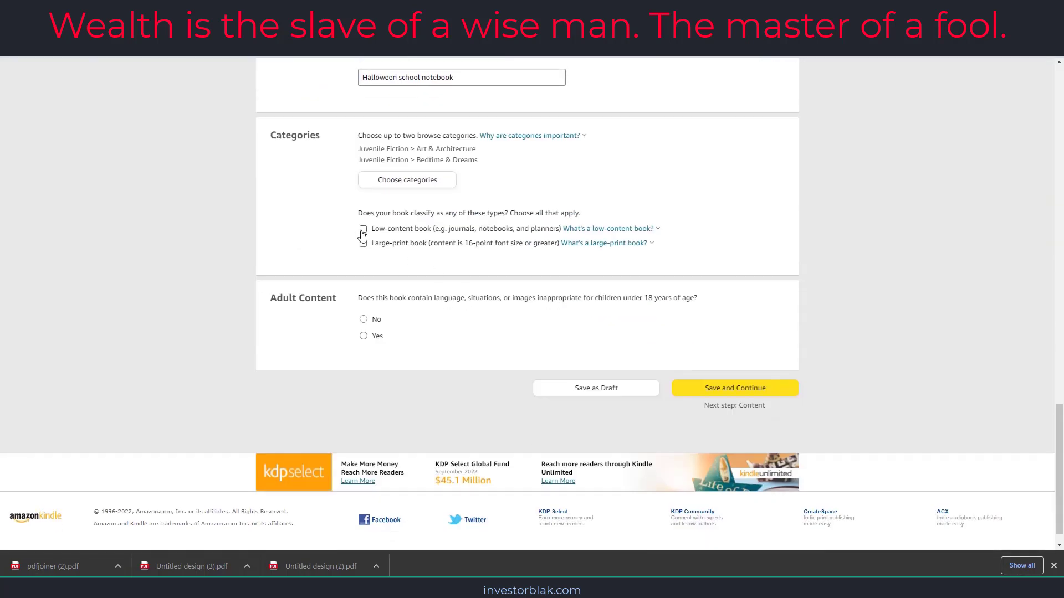
left_click(363, 320)
scroll(440, 249, "up", 3)
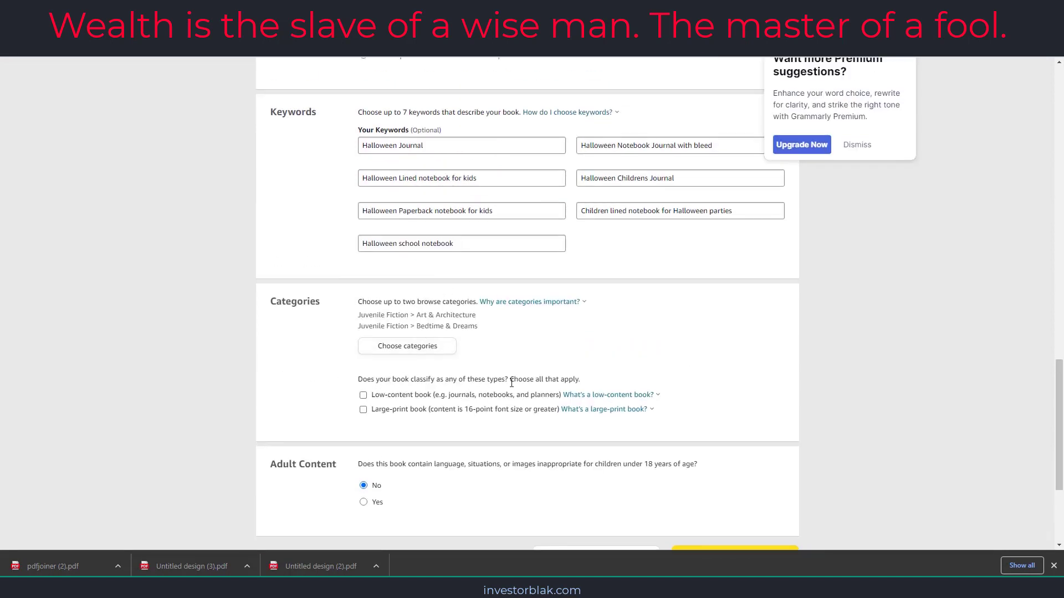
left_click(366, 397)
scroll(421, 376, "down", 3)
left_click(734, 390)
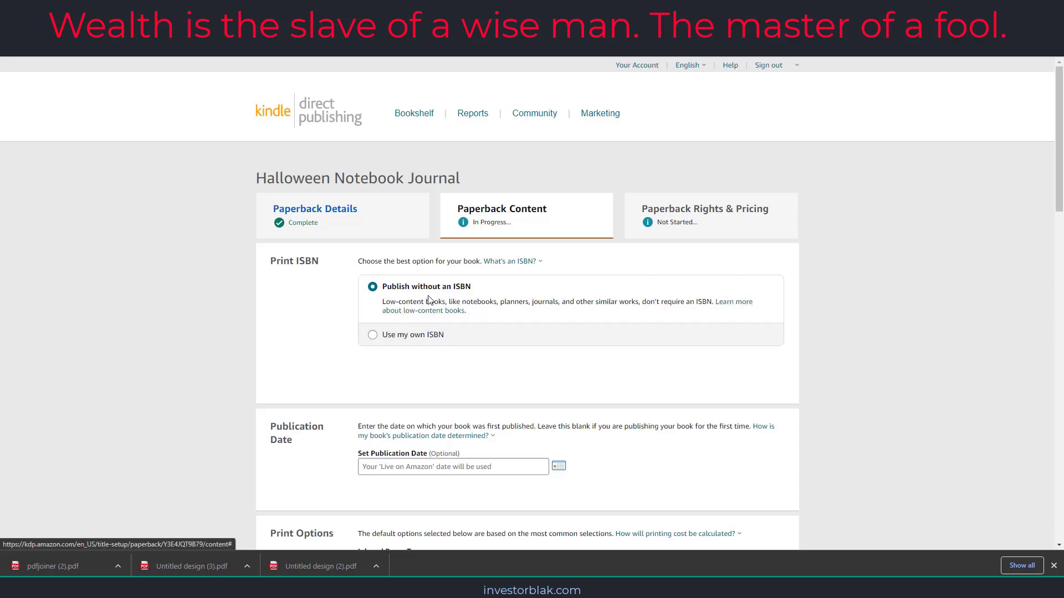
Step: Set the publication date to 11/12/2022 in the paperback content
scroll(451, 320, "down", 2)
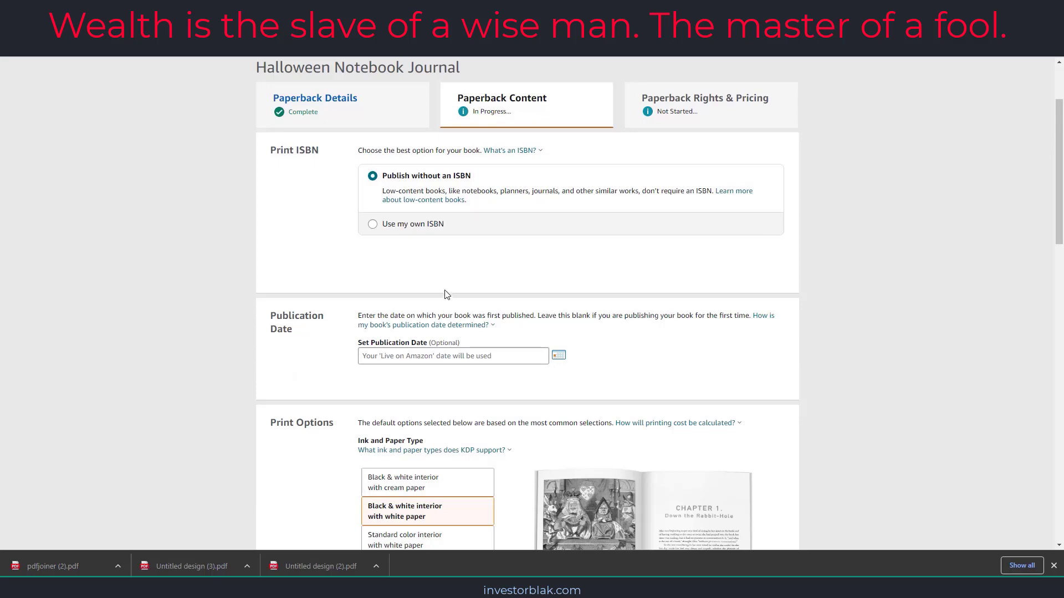
scroll(447, 293, "down", 3)
left_click(558, 190)
left_click(483, 249)
Step: Select the 6 x 9 in trim size and the Bleed (PDF only) setting for the print options
scroll(482, 249, "down", 2)
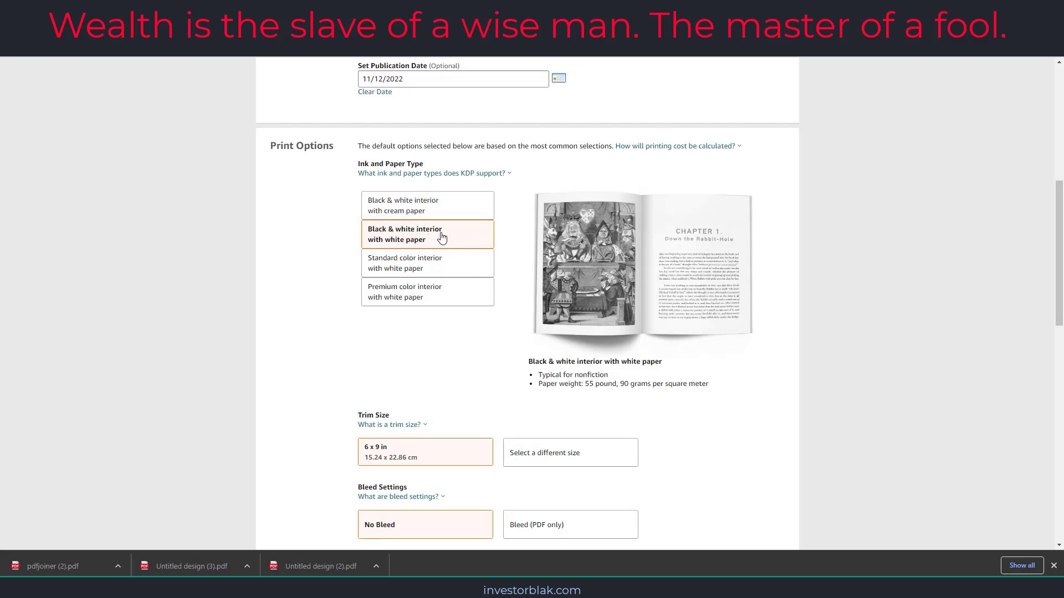
scroll(485, 334, "down", 3)
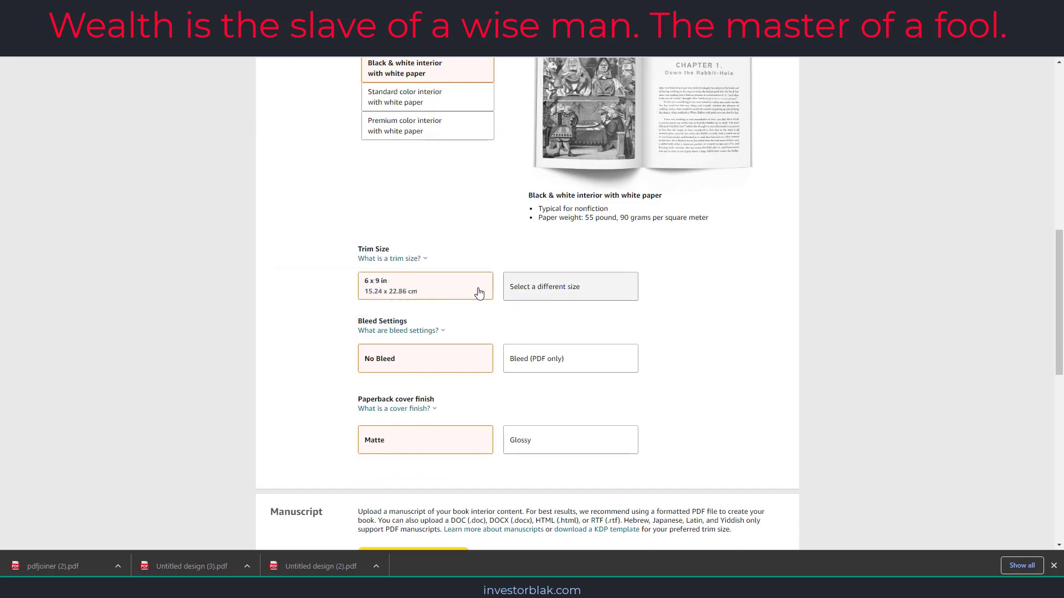
left_click(430, 292)
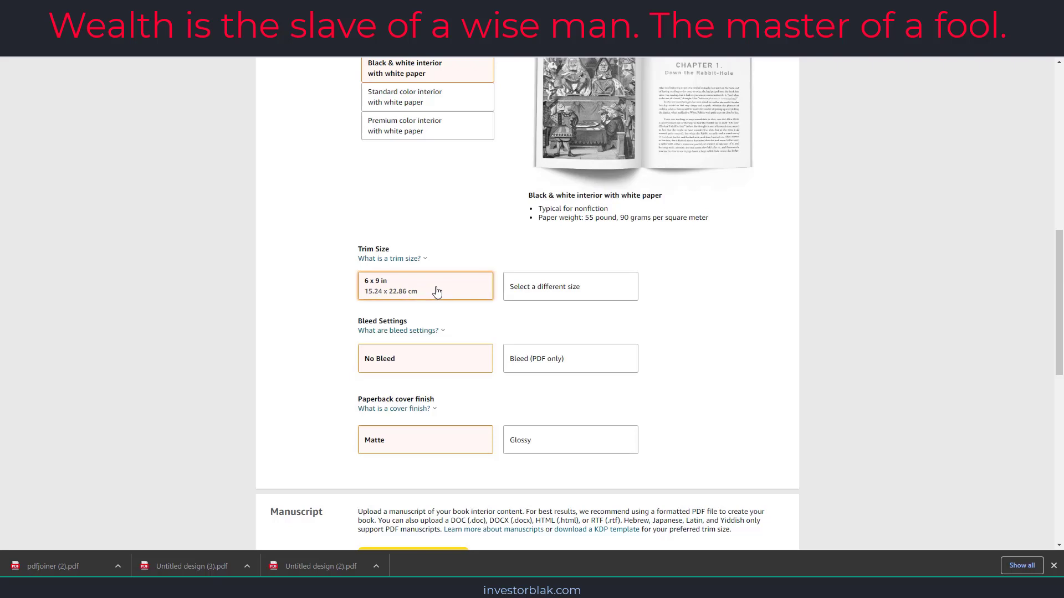
scroll(475, 317, "down", 2)
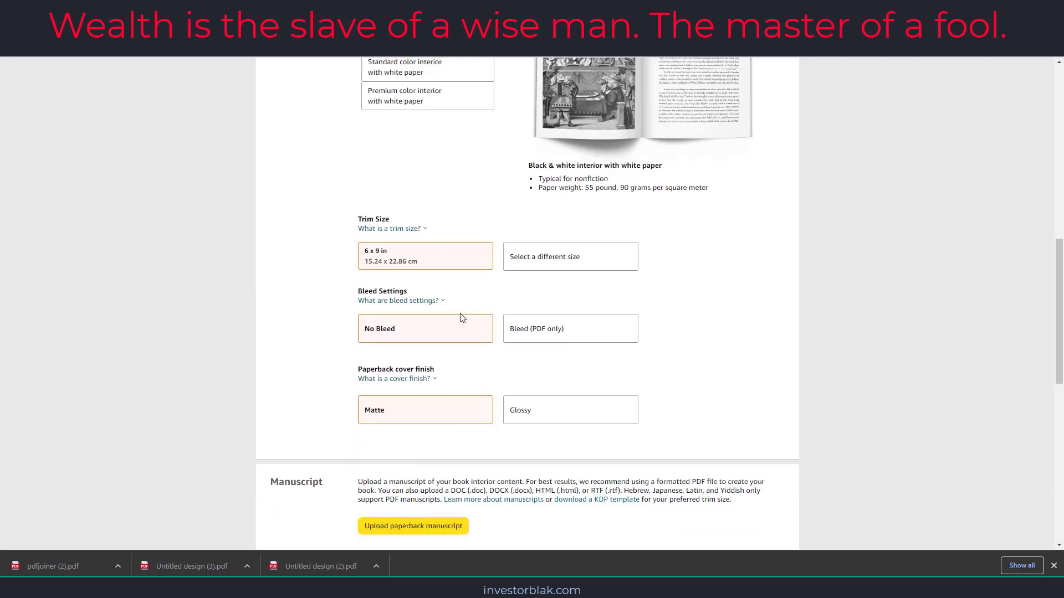
left_click(521, 256)
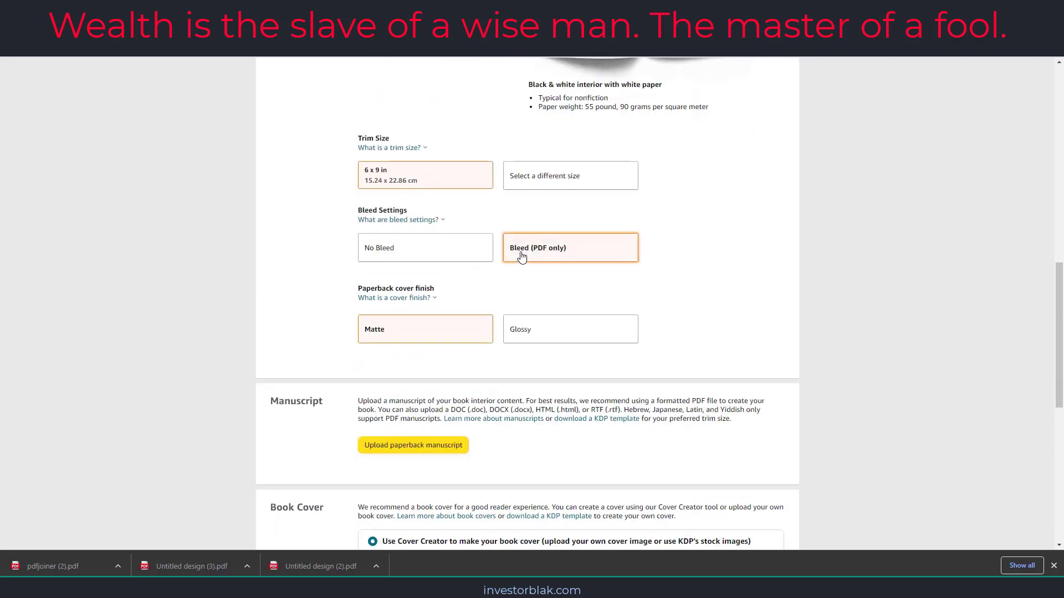
Step: Check the cover finish explanation and select the Matte paperback cover finish
left_click(395, 298)
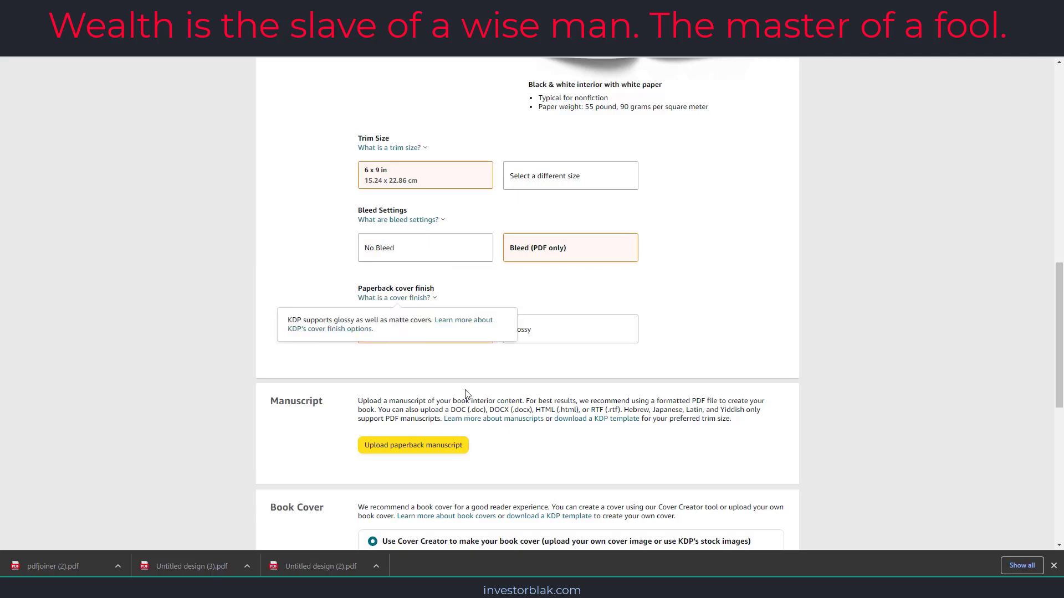
left_click(408, 349)
left_click(487, 327)
Step: Upload the PDF "6 x 9 inch , 120 pages with bleed" from Downloads as the paperback manuscript
scroll(483, 312, "down", 2)
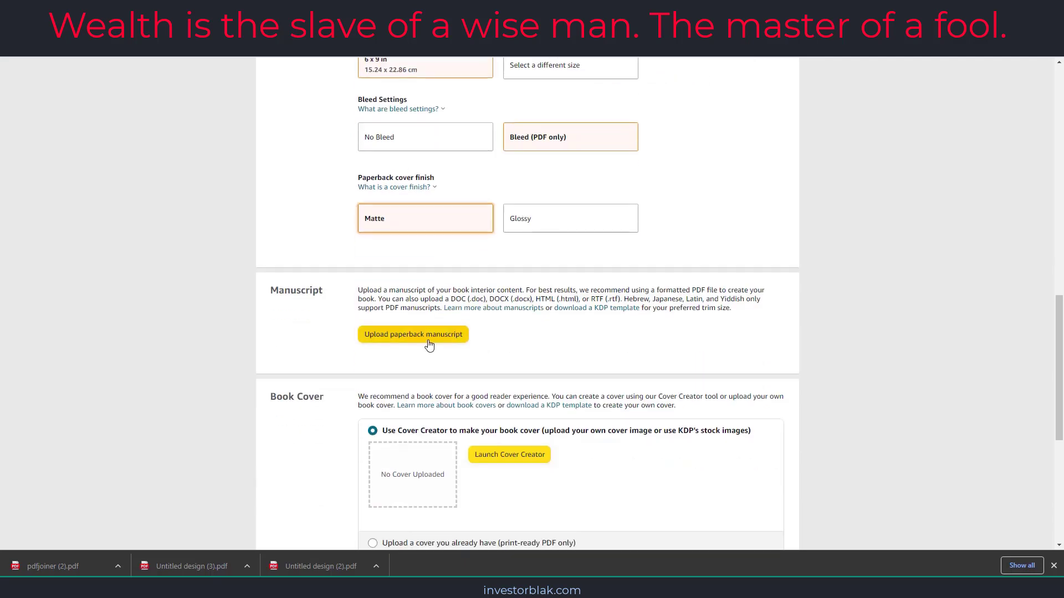
scroll(397, 187, "down", 3)
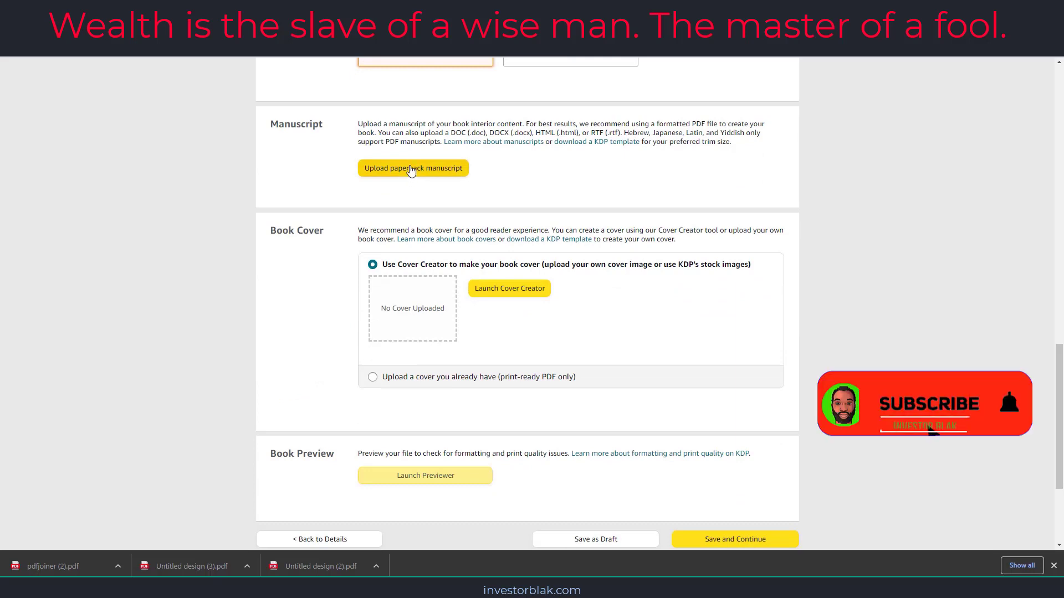
left_click(410, 169)
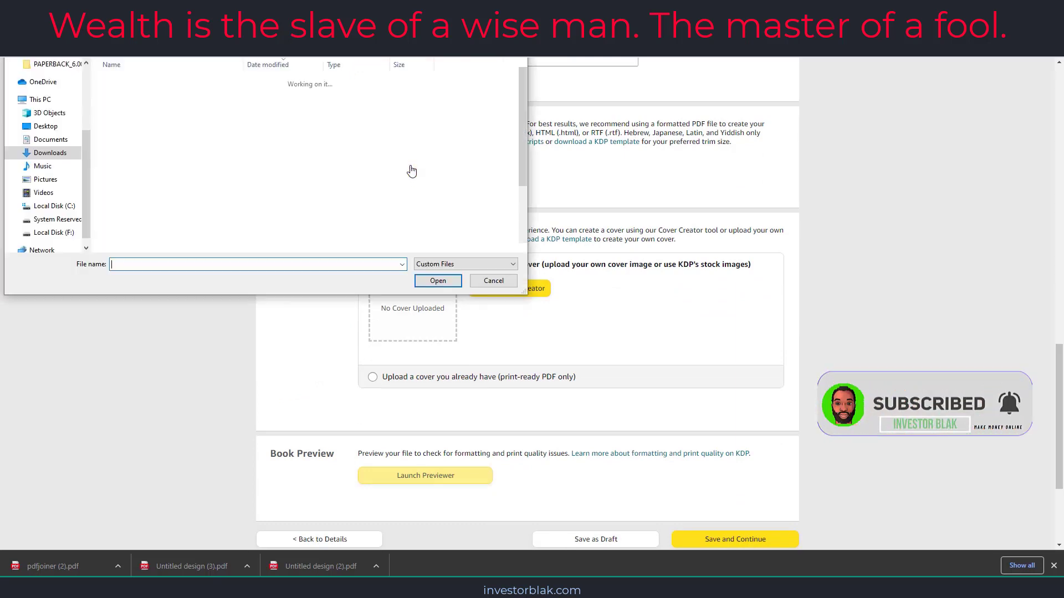
left_click(183, 131)
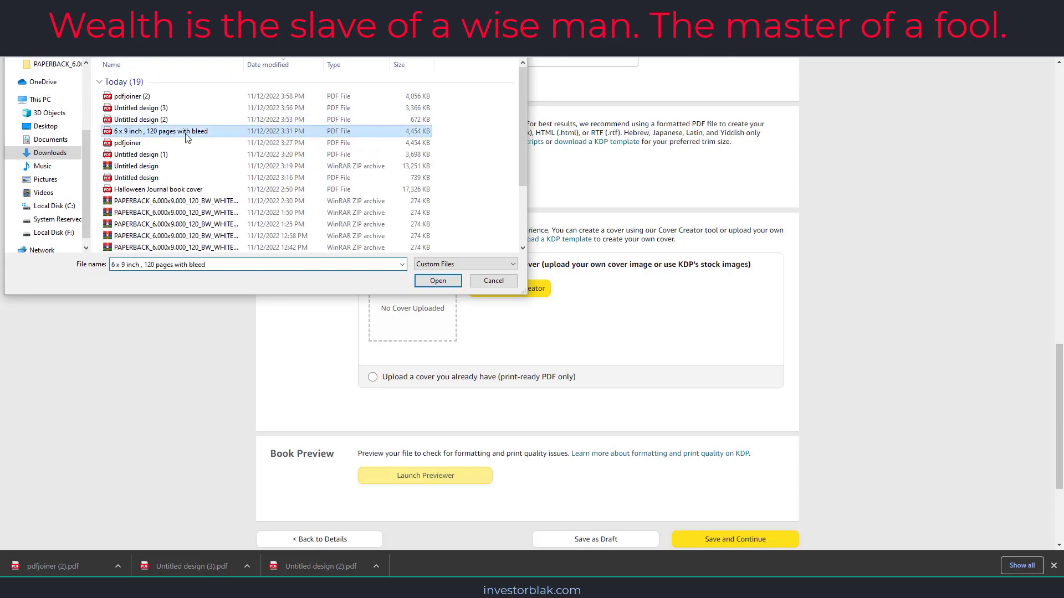
left_click(424, 283)
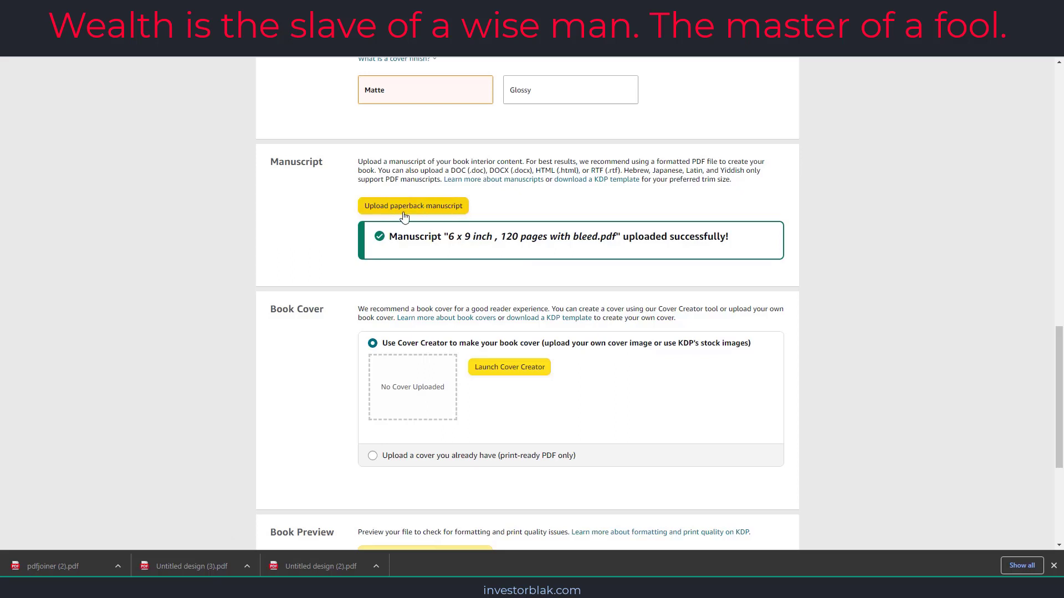
Step: Switch the book cover to an already made print-ready PDF and upload "Halloween Journal book cover"
scroll(424, 324, "down", 2)
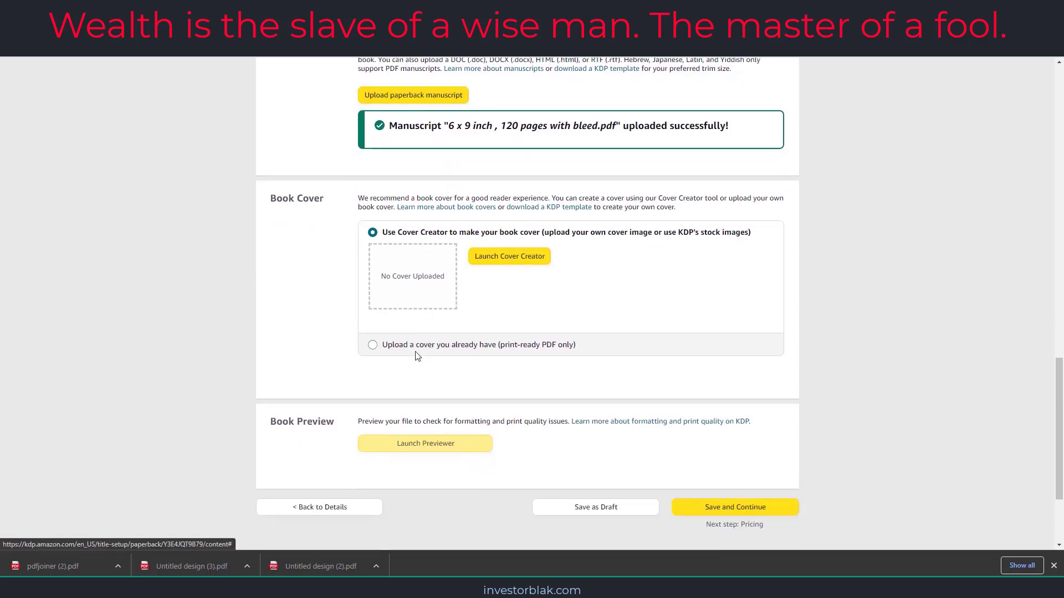
left_click(381, 345)
left_click(494, 281)
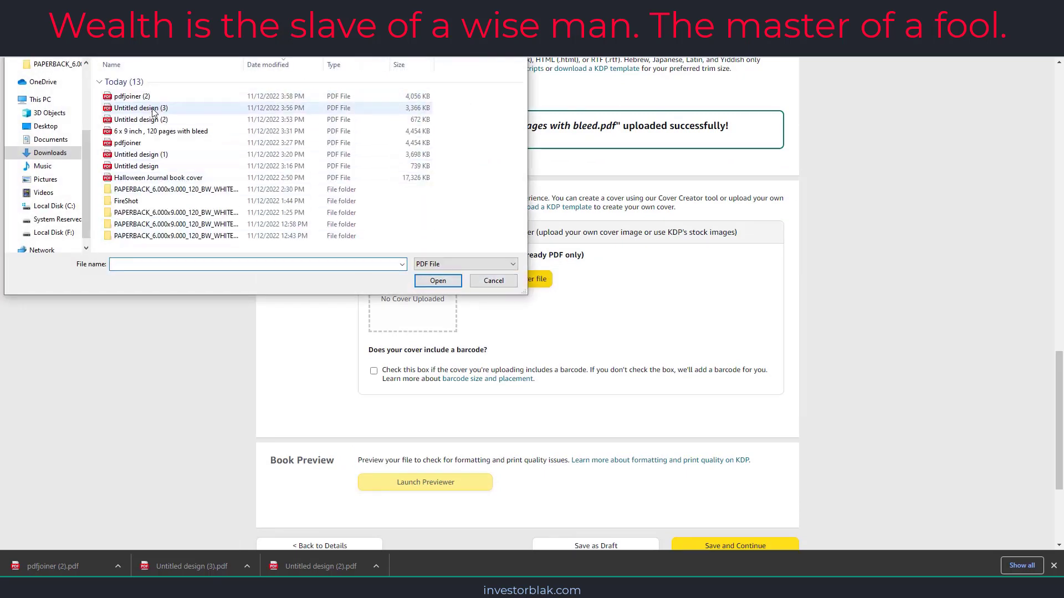
left_click(183, 178)
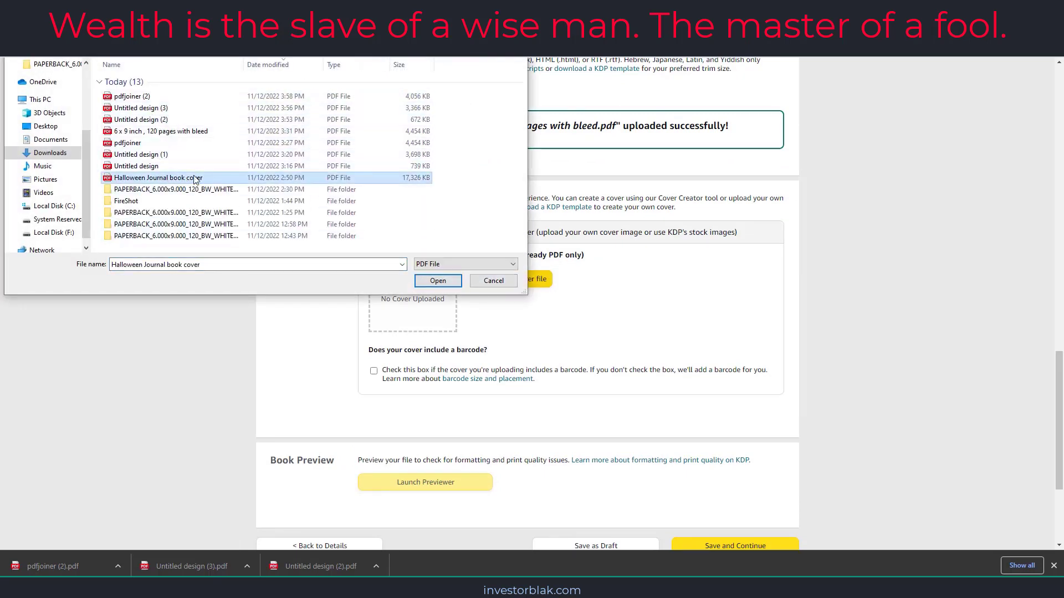
left_click(438, 281)
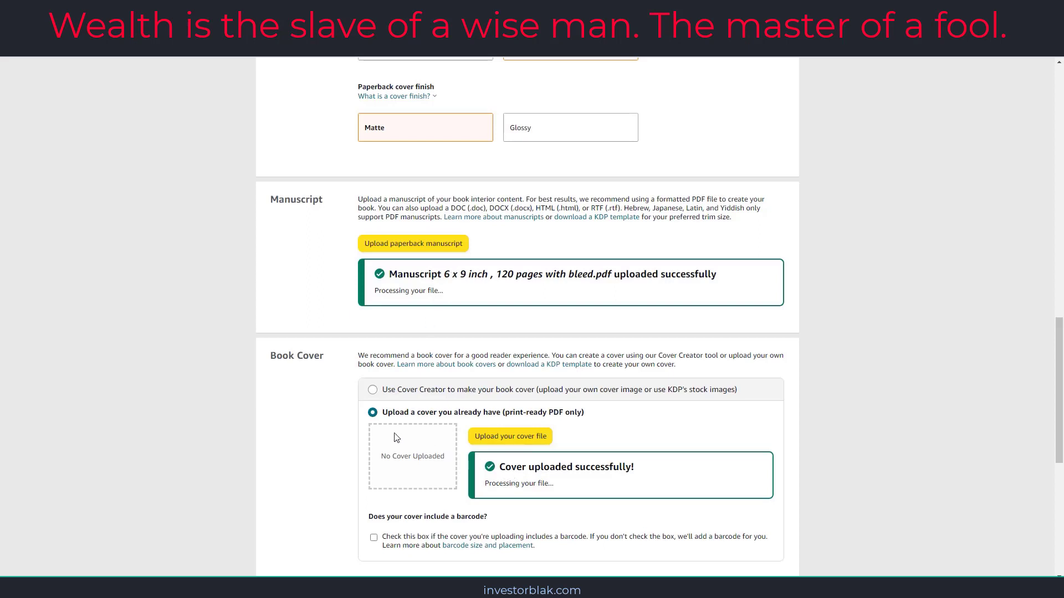
scroll(560, 412, "down", 4)
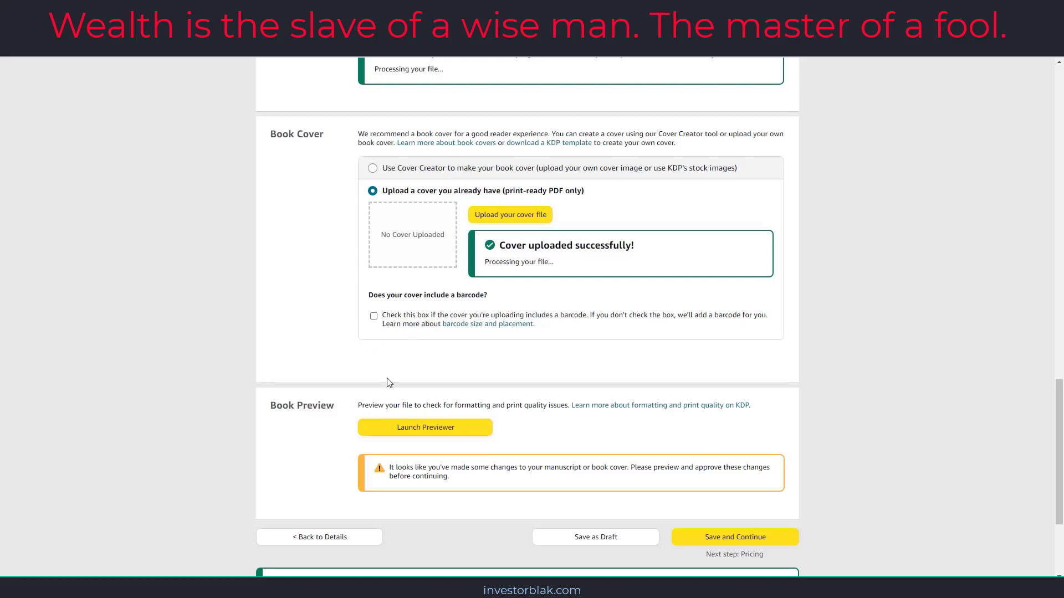
scroll(427, 368, "down", 2)
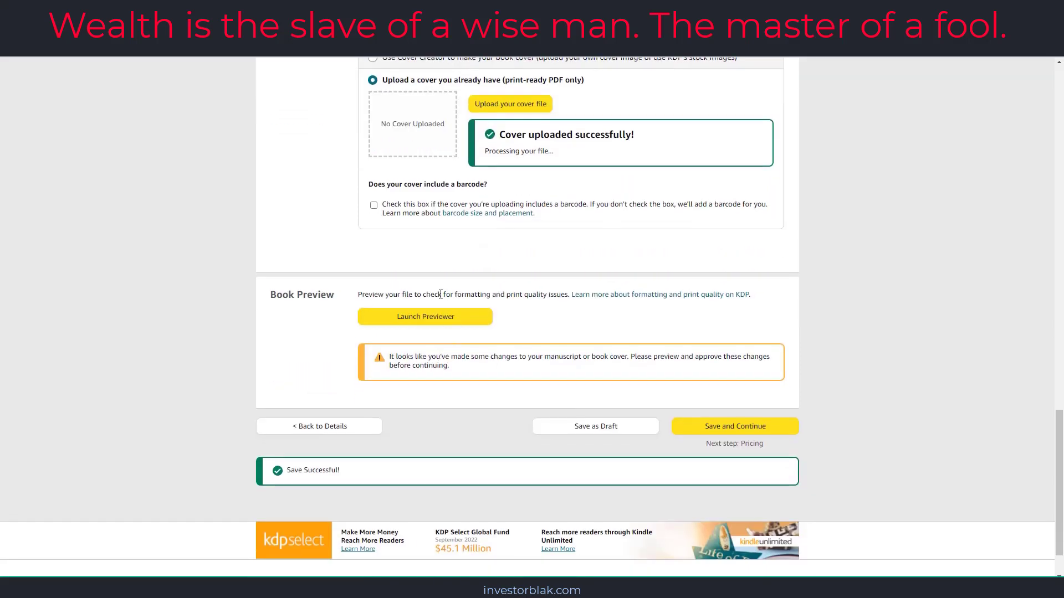
Step: Preview the paperback's cover and first interior spreads in the Print Previewer and approve the book
left_click(423, 319)
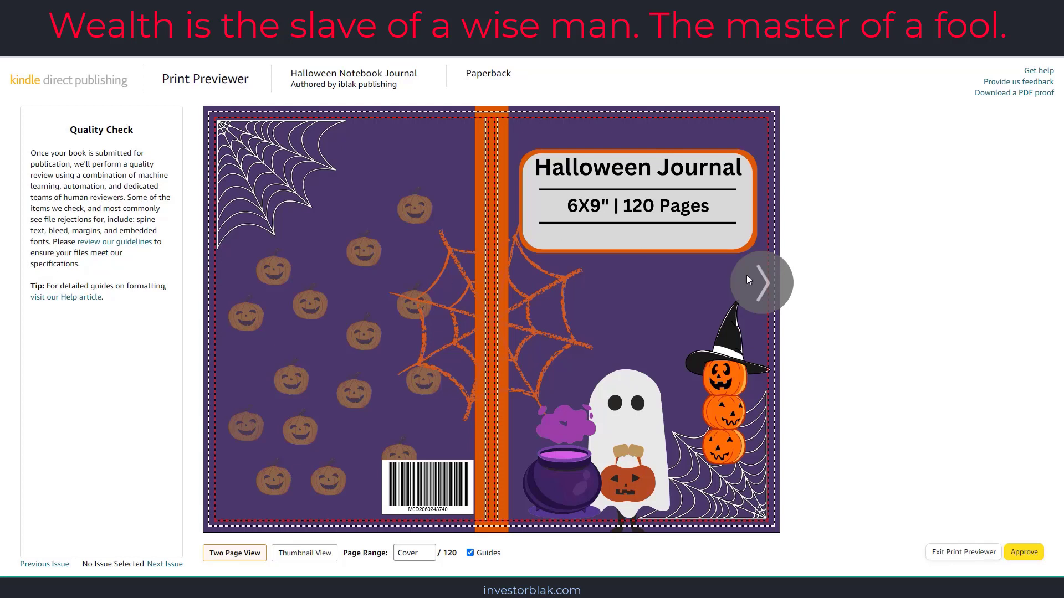
left_click(763, 288)
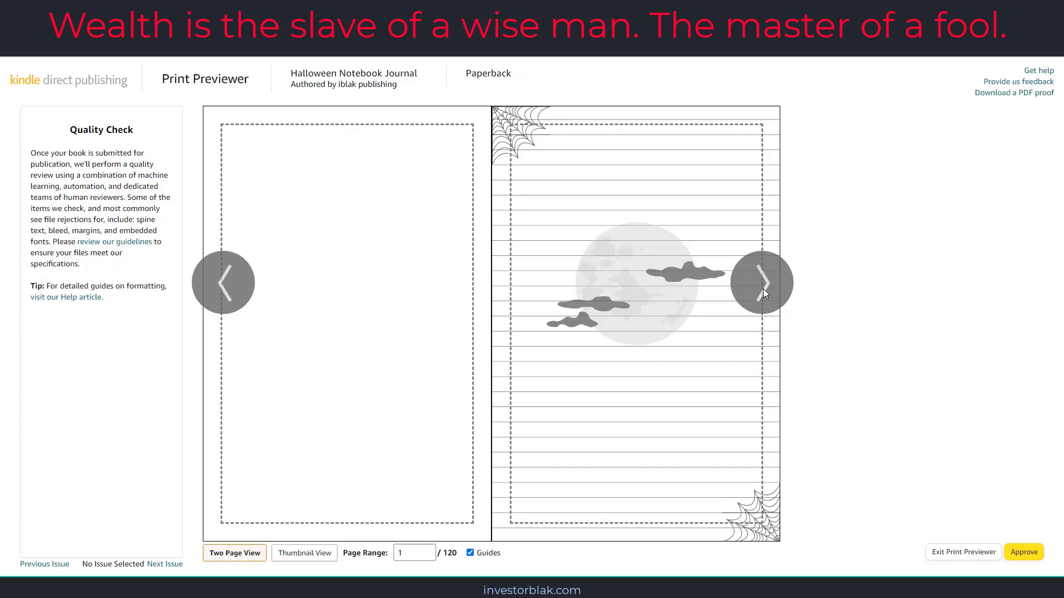
left_click(763, 288)
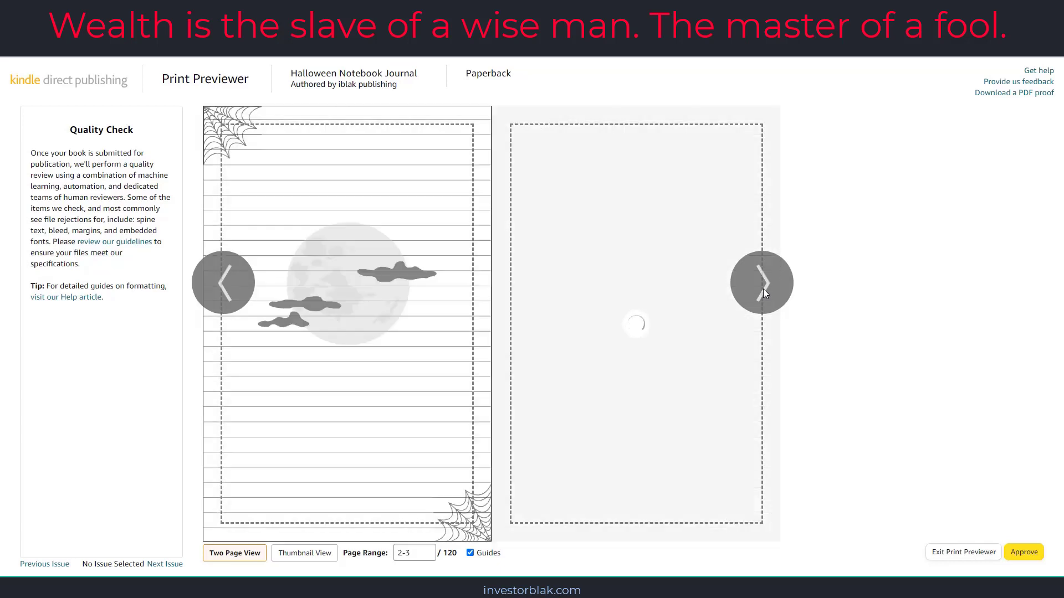
left_click(762, 288)
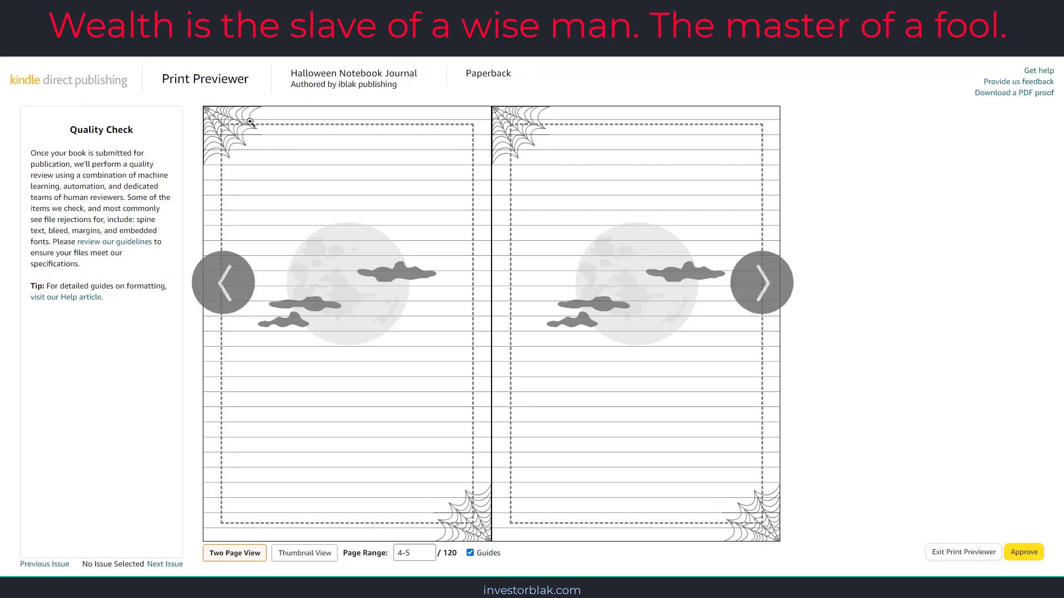
left_click(759, 291)
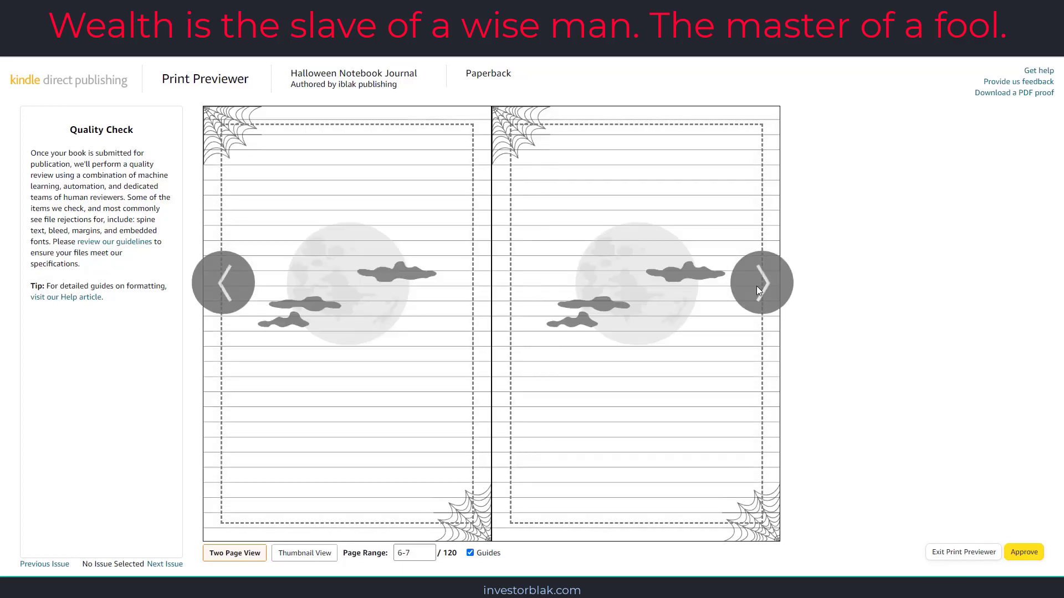
left_click(759, 291)
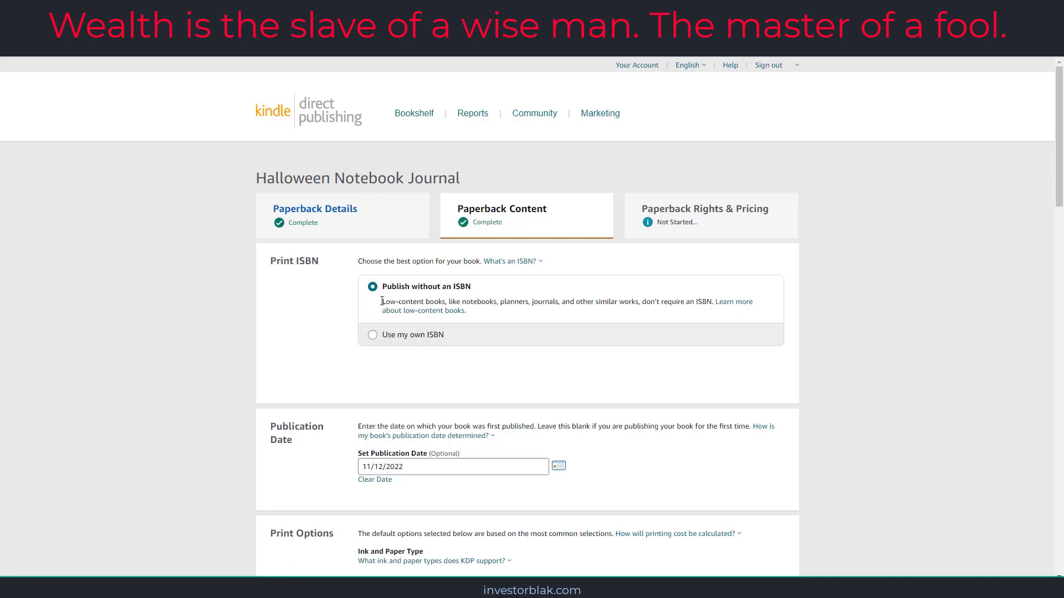
Step: Review the printing cost summary for the paperback content, save it and continue to Rights & Pricing
scroll(463, 292, "down", 12)
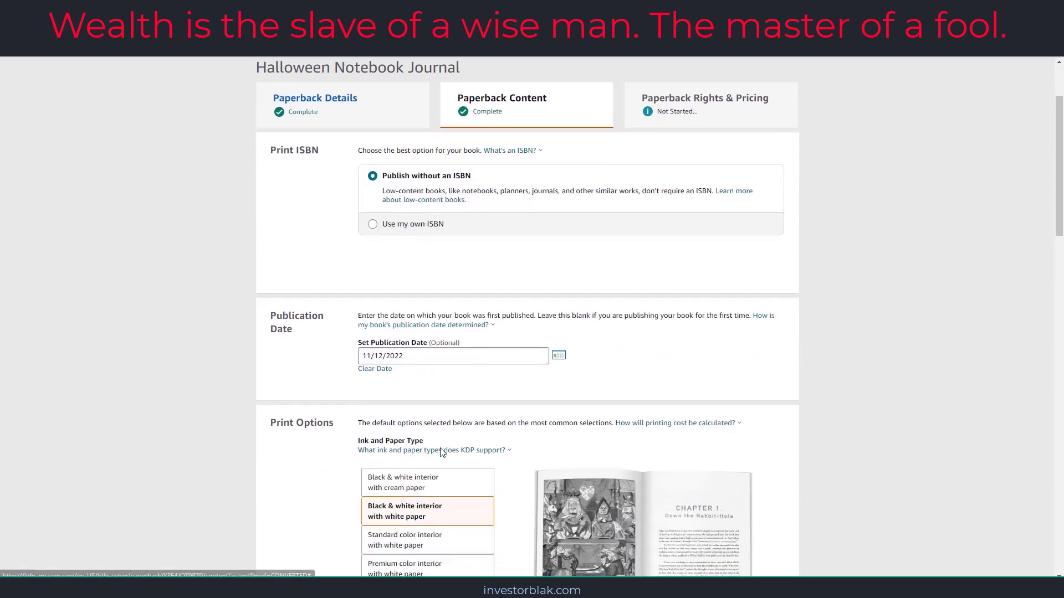
scroll(446, 308, "down", 7)
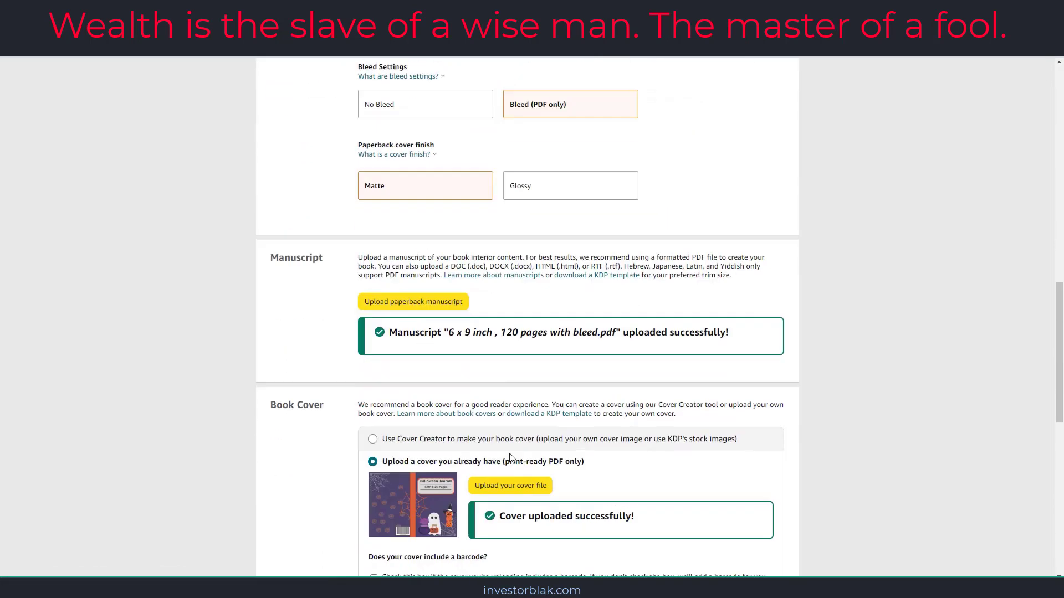
scroll(469, 277, "down", 6)
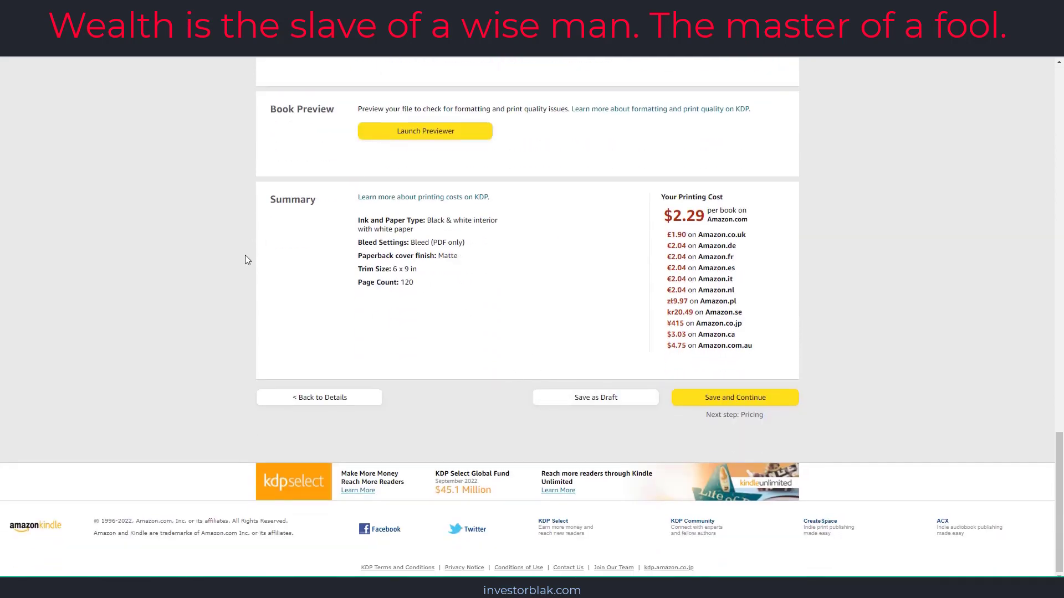
left_click(725, 404)
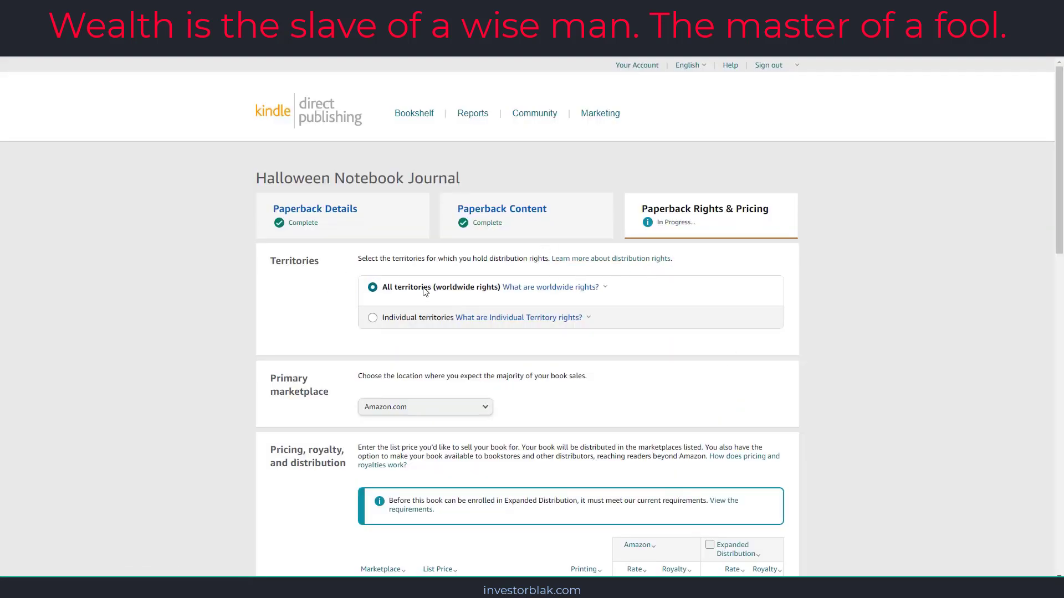
Step: Keep worldwide rights with Amazon.com as primary marketplace and set the Amazon.com list price to 5.50 USD
left_click(518, 290)
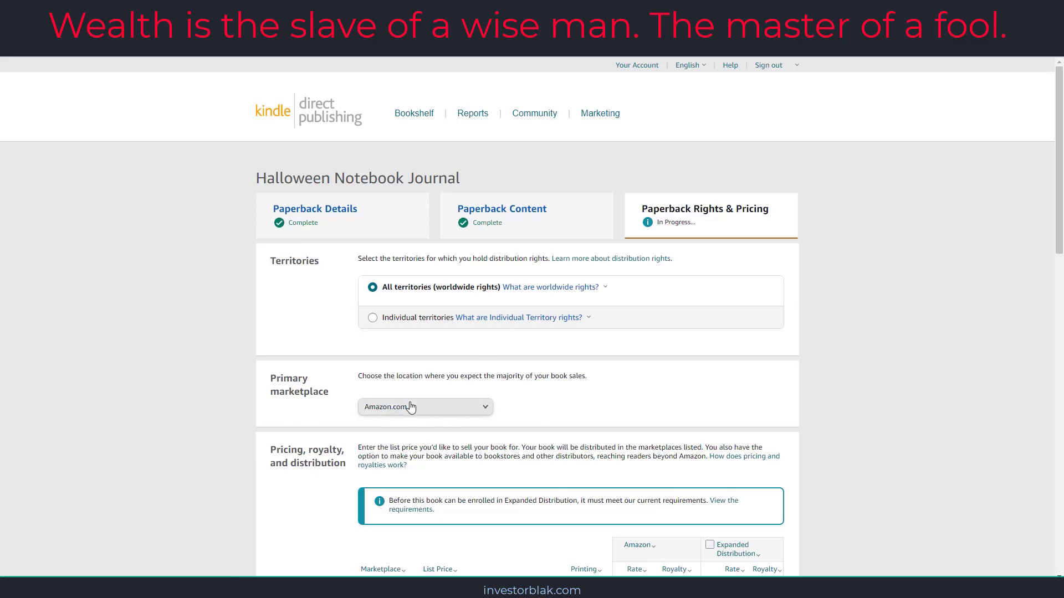
scroll(416, 377, "down", 3)
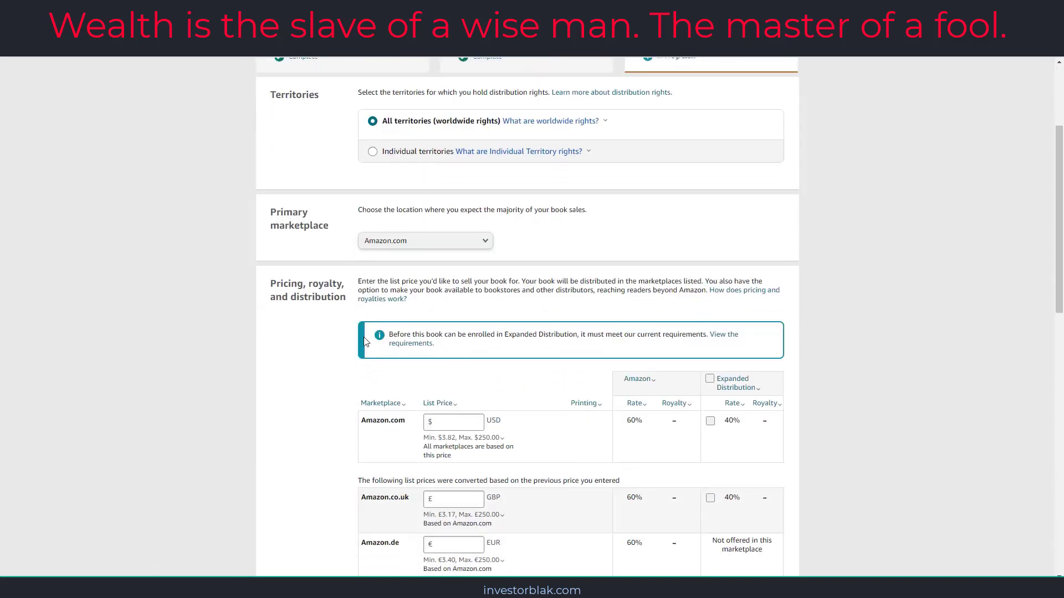
scroll(342, 336, "down", 3)
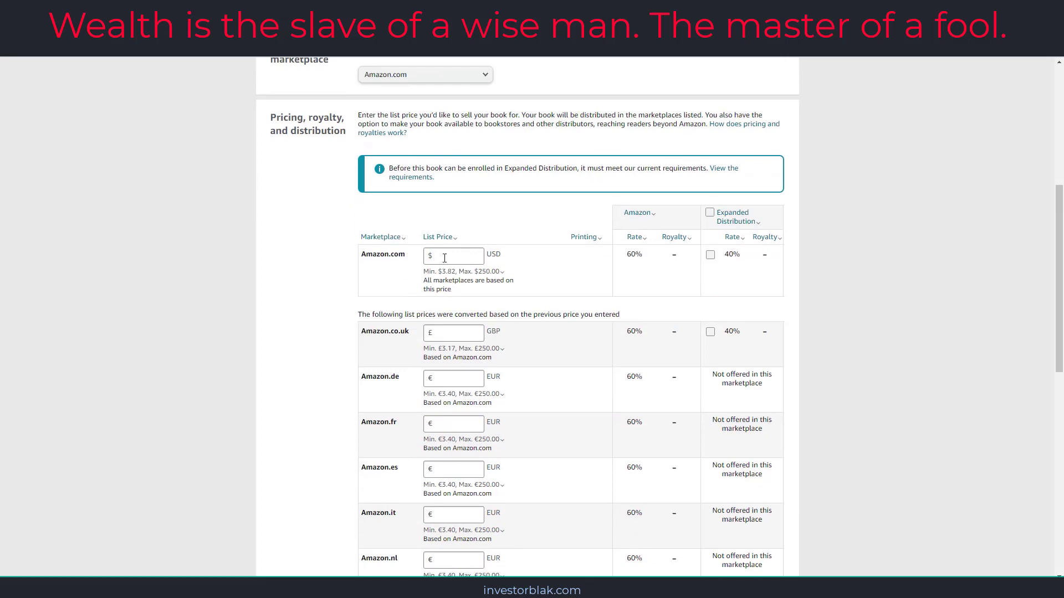
left_click(445, 258)
type("55")
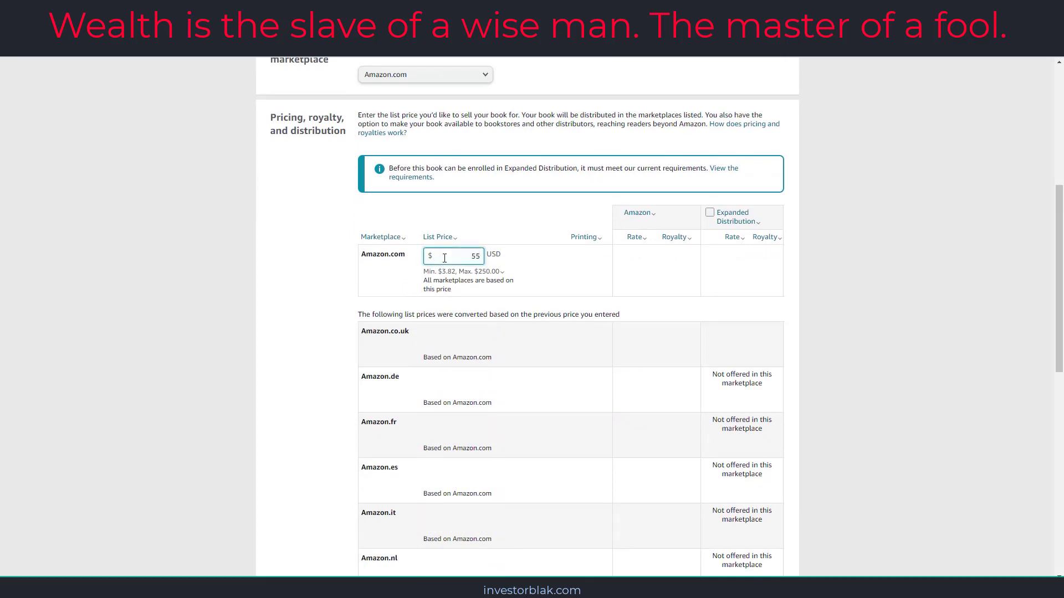
key("BackSpace")
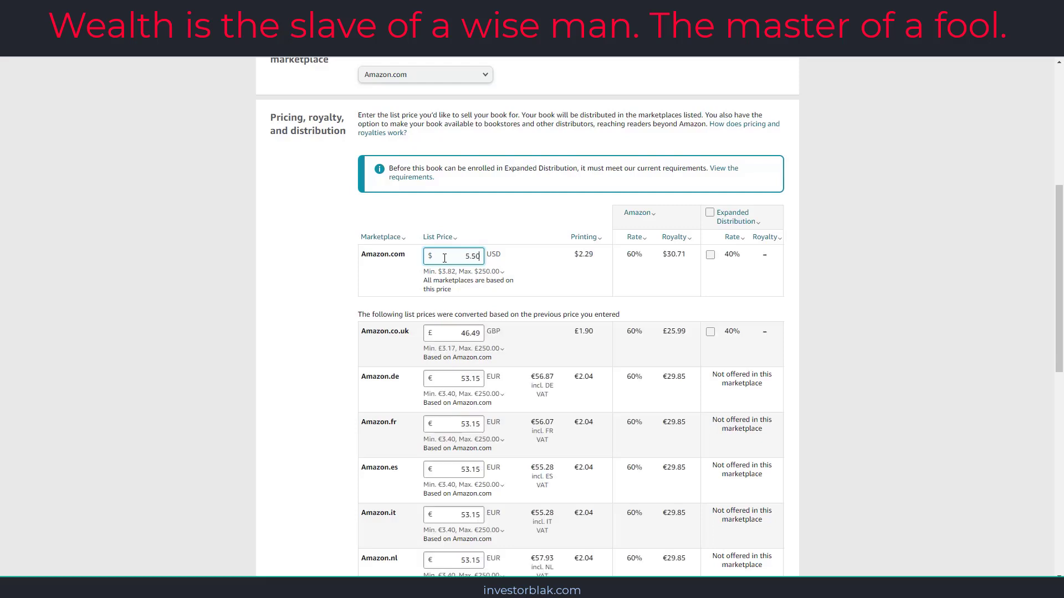
Step: Check how the minimum list price is calculated and set the Amazon.com list price to 5.59 USD
left_click(501, 272)
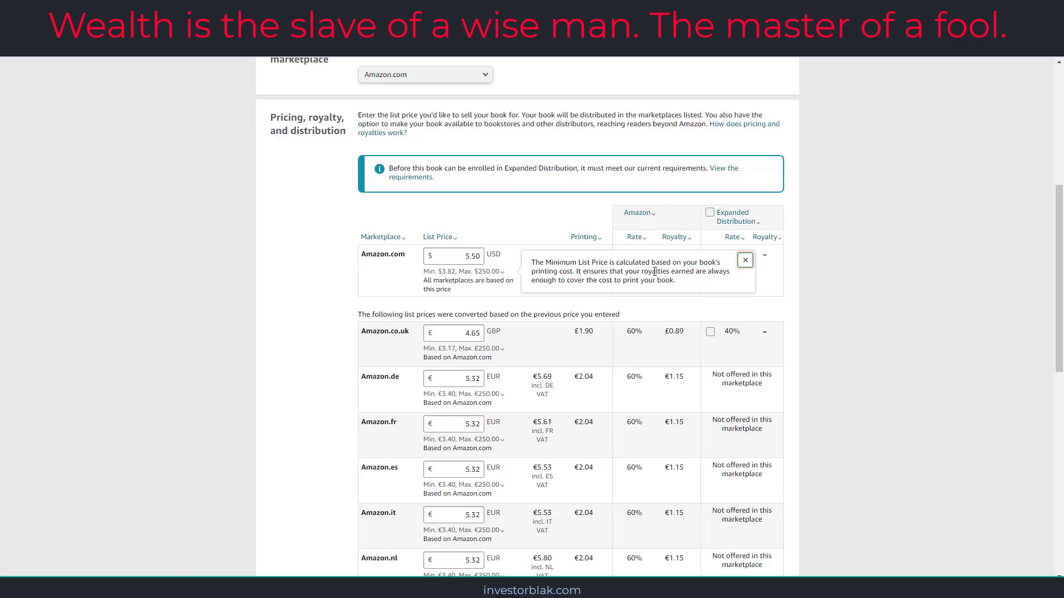
left_click(745, 259)
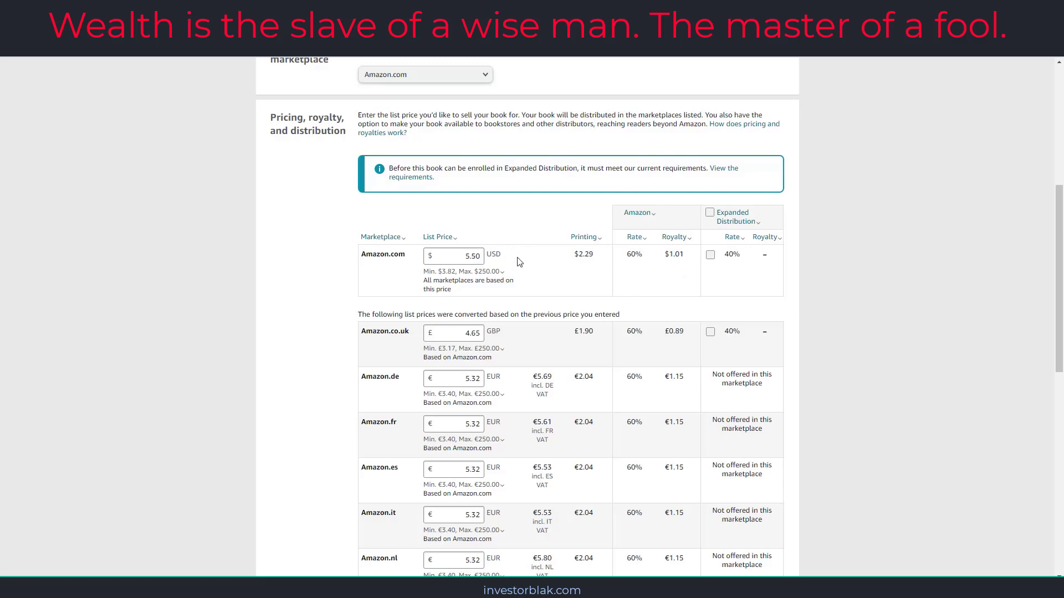
left_click(481, 256)
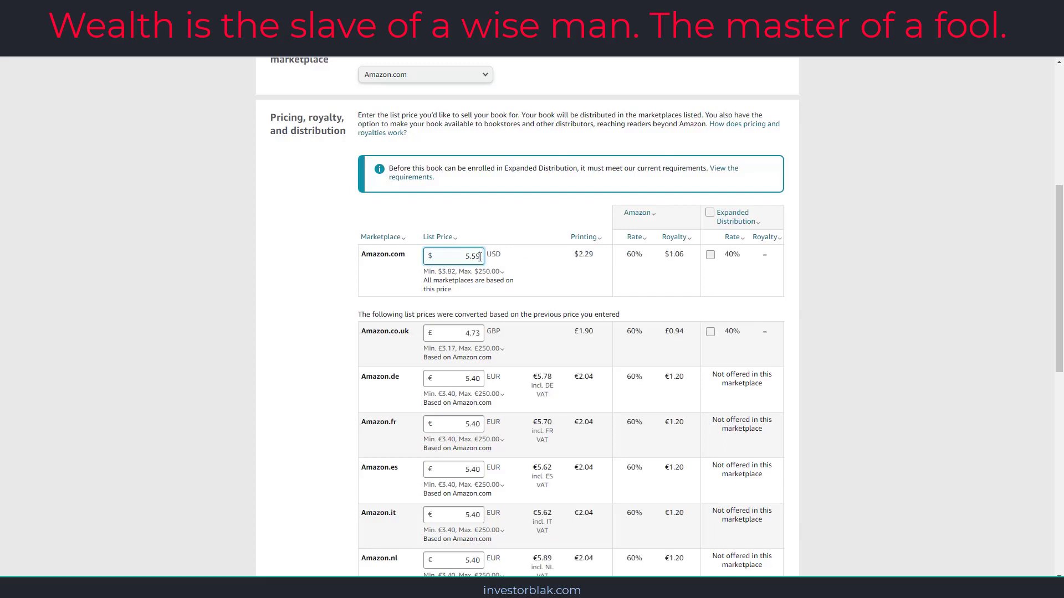
left_click_drag(480, 256, 467, 251)
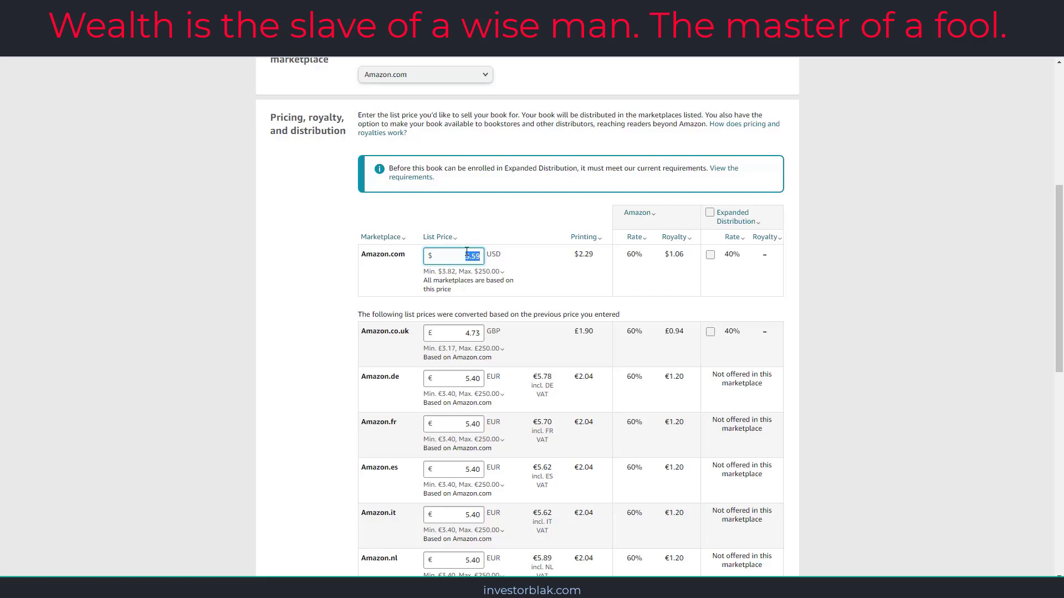